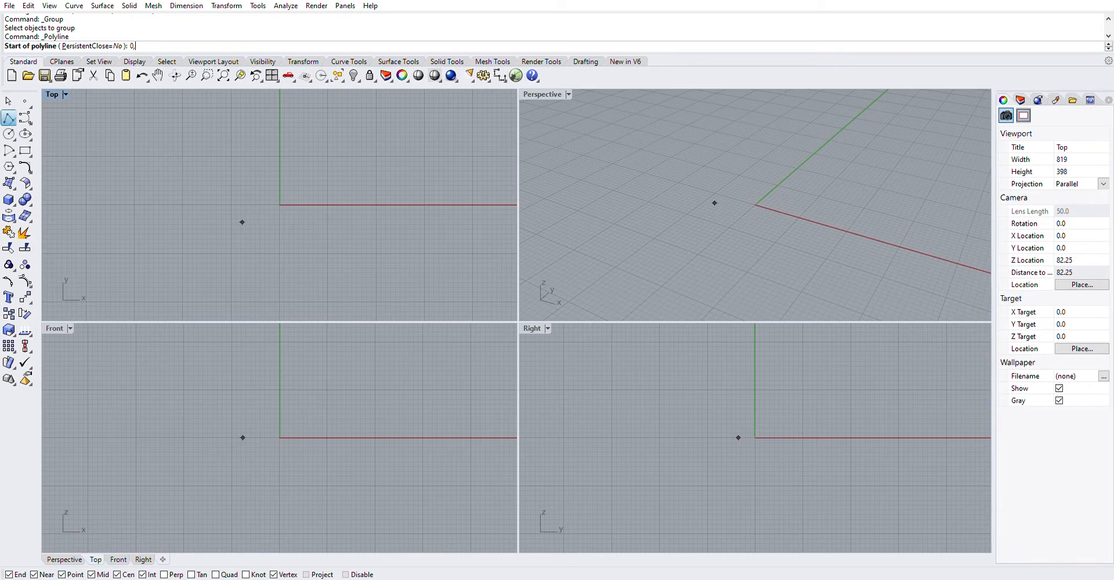
Draw a straight 30-unit polyline from the origin (0,0) along the positive Y axis.
text(0)
key(Return)
right_drag(290, 196, 279, 204)
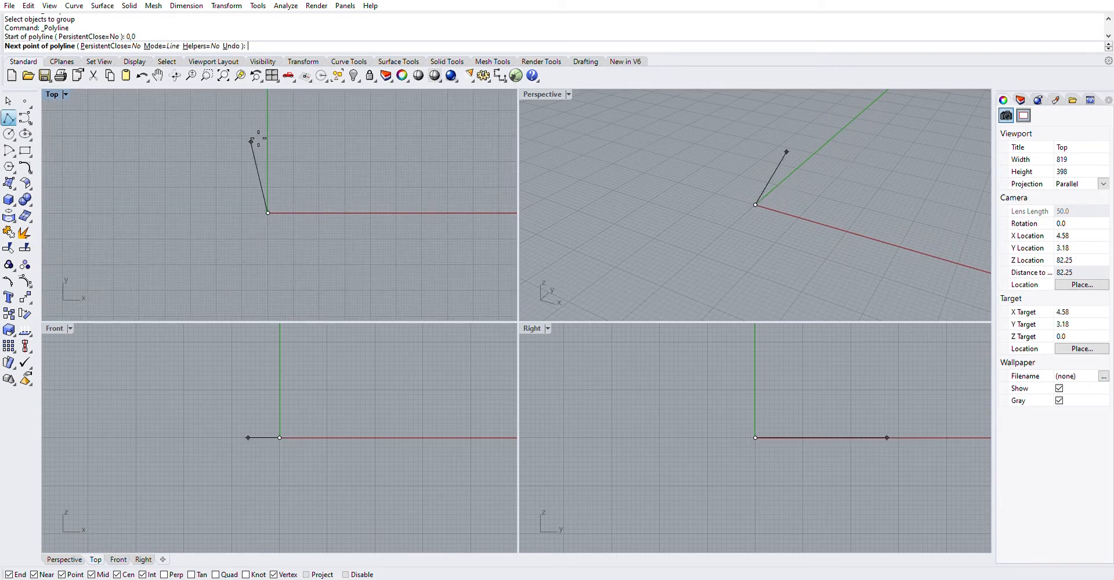
right_drag(290, 132, 290, 154)
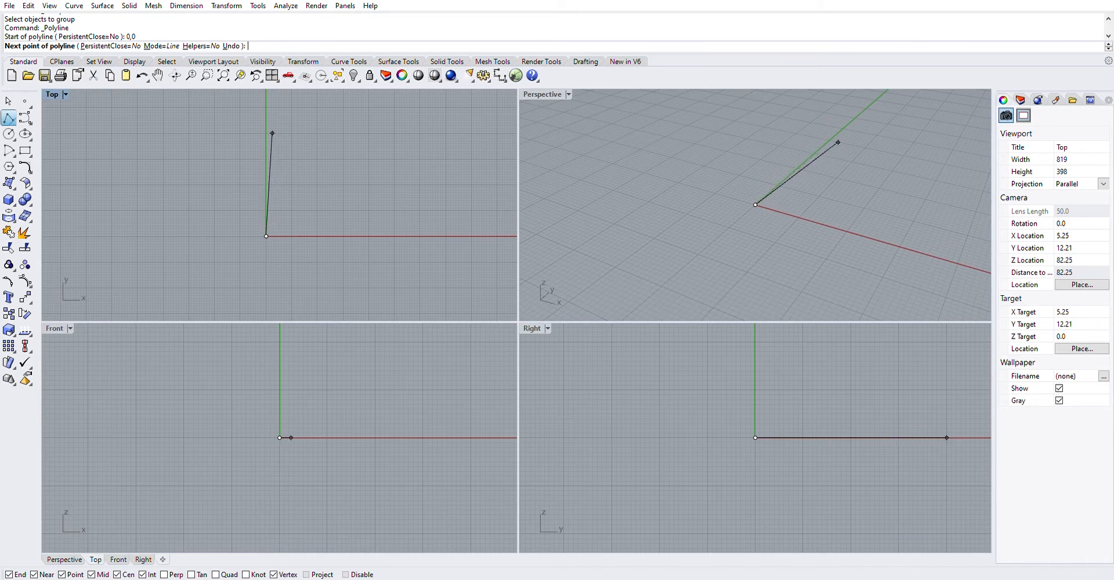
text(30)
key(Return)
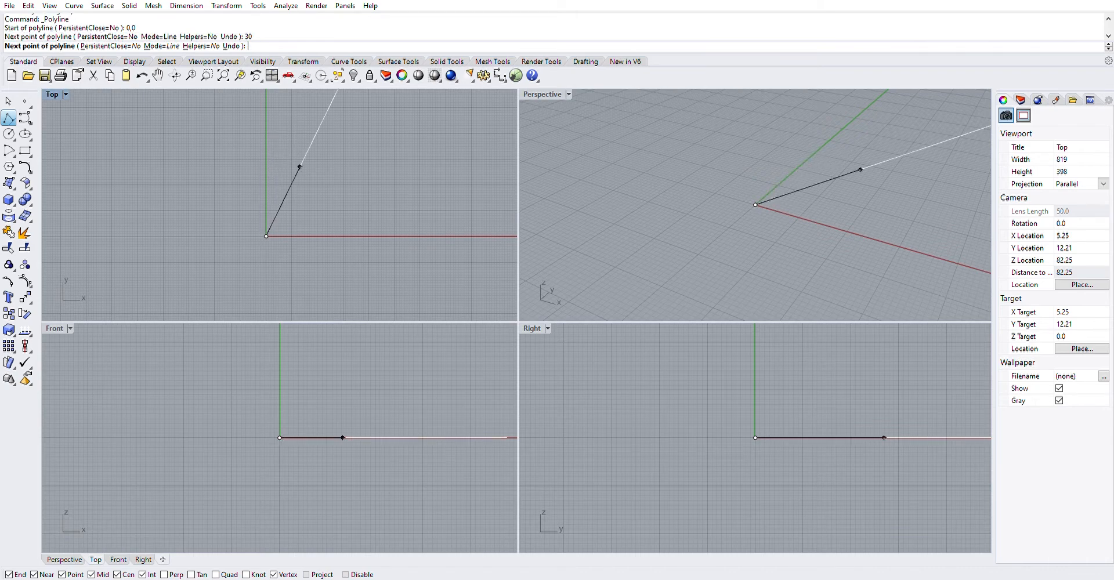
click(286, 134)
key(Return)
scroll(278, 256, up, 4)
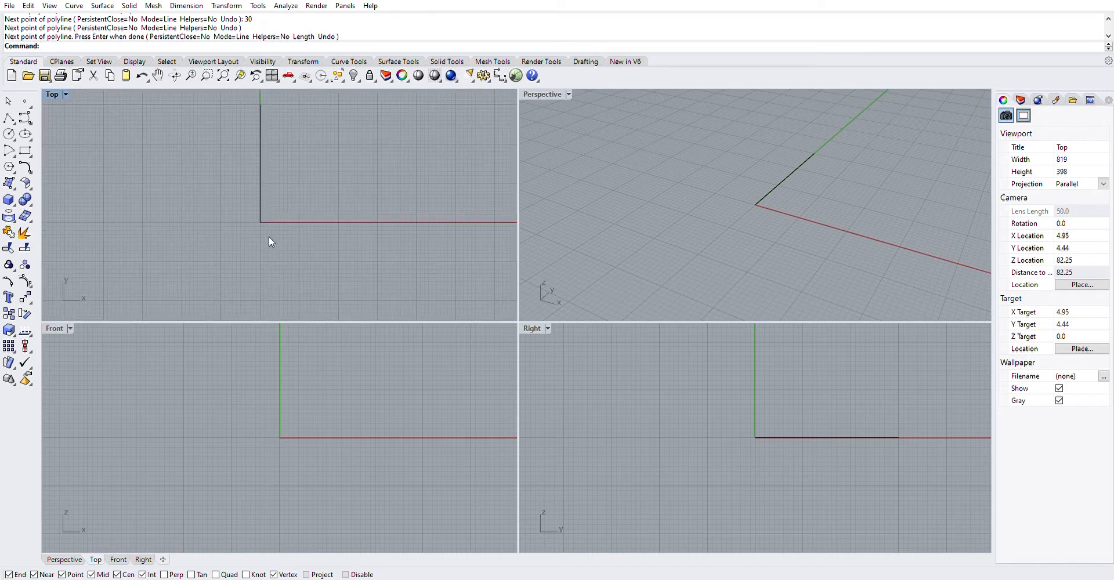
Draw a 15-unit diameter circle centred on the origin in the Front view.
scroll(269, 242, up, 2)
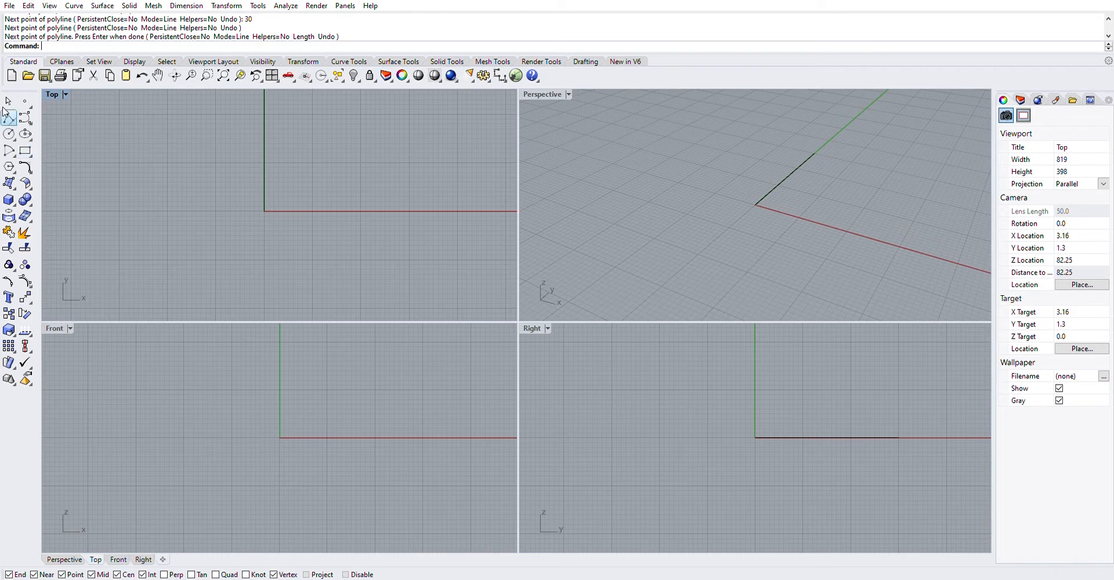
click(9, 133)
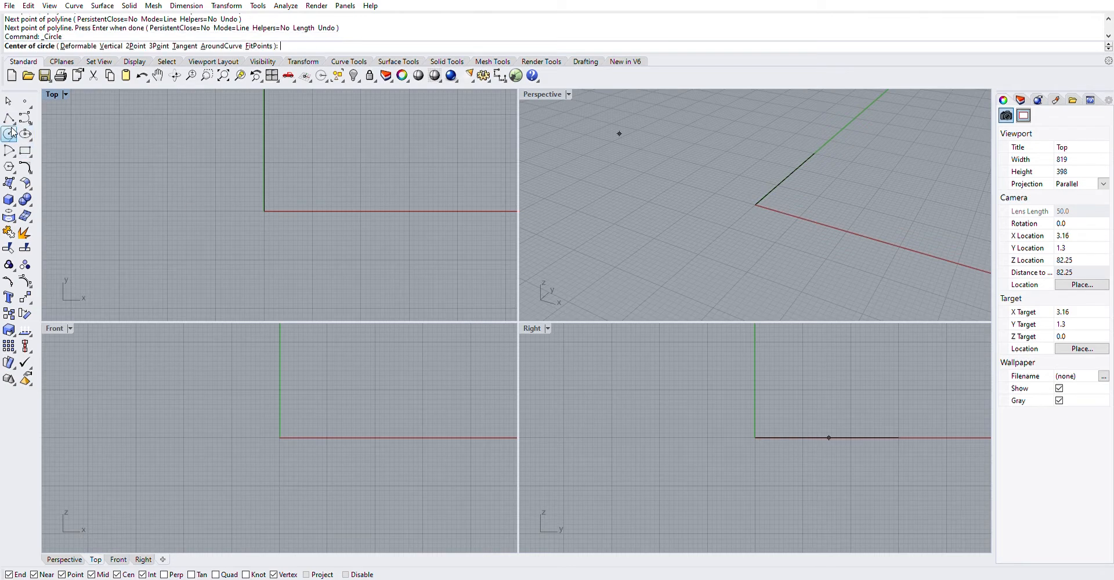
click(289, 433)
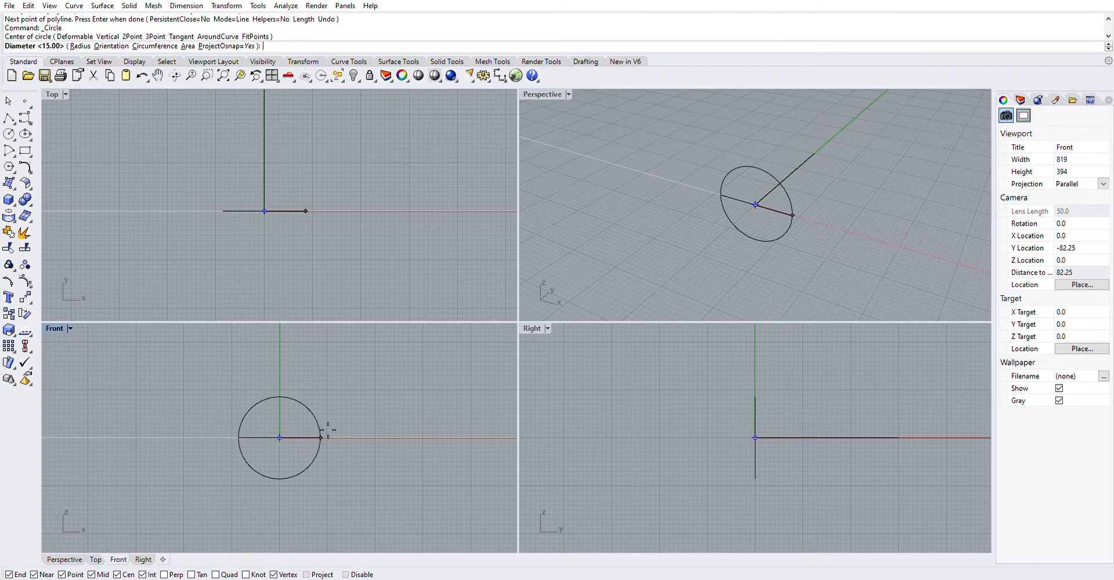
text(15)
key(Return)
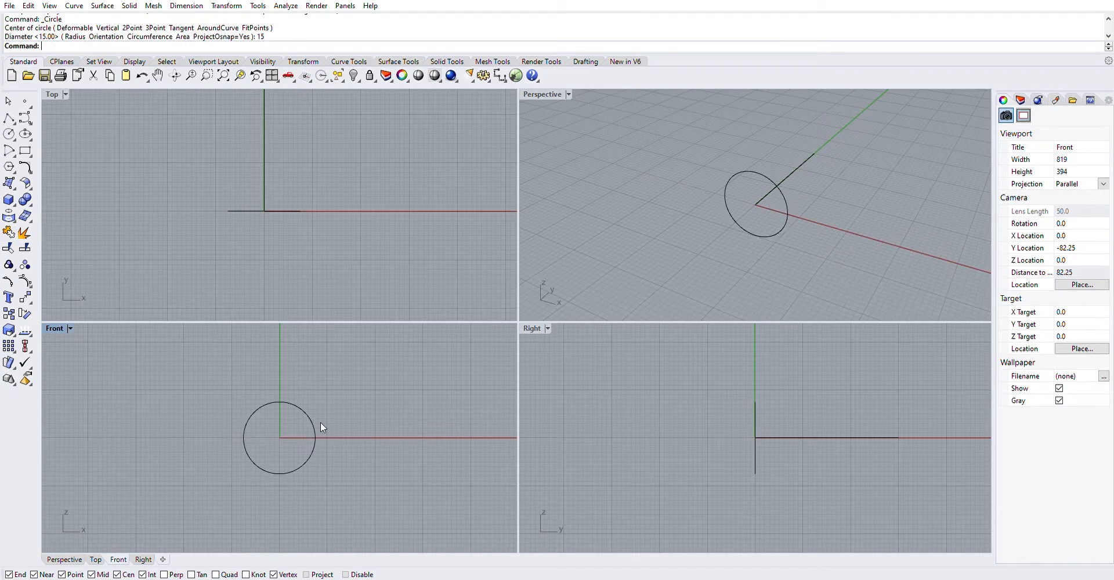
Copy the circle from the line's start point at the origin to the line's far end.
click(312, 414)
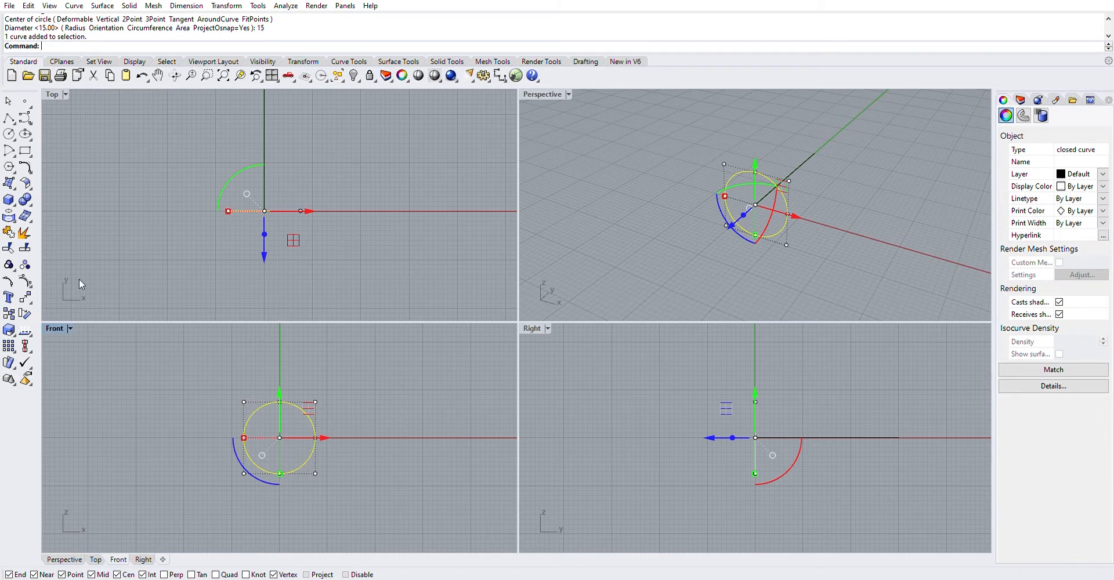
click(9, 311)
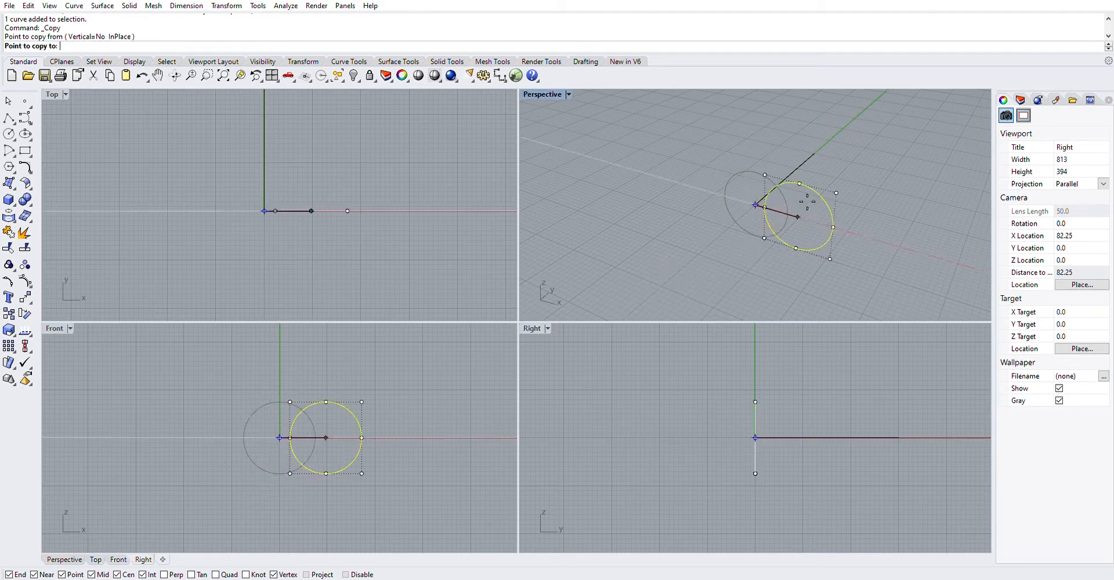
click(822, 148)
key(Return)
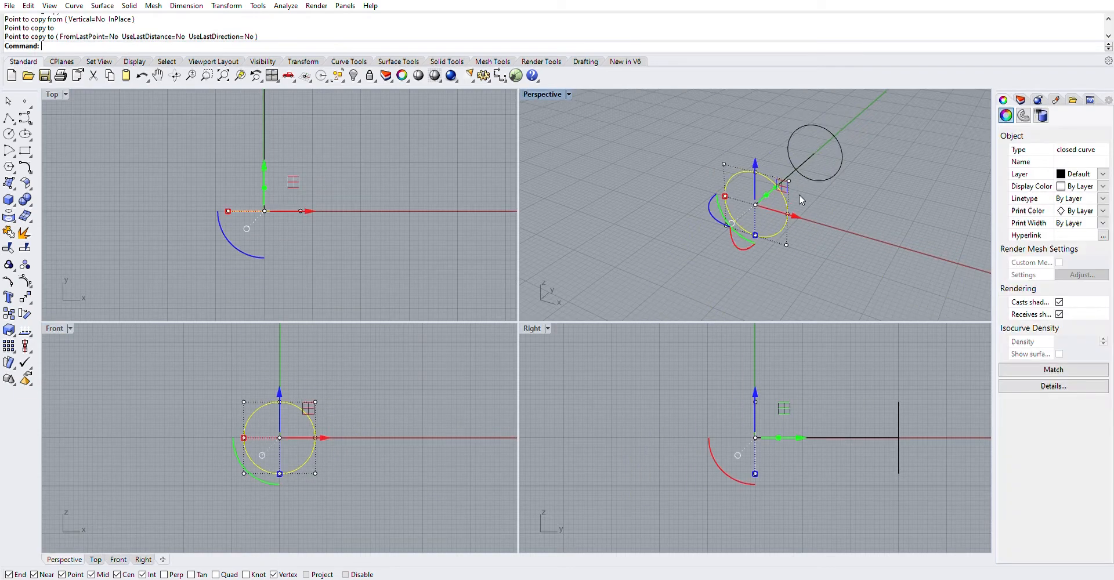
right_drag(812, 203, 746, 231)
key(Escape)
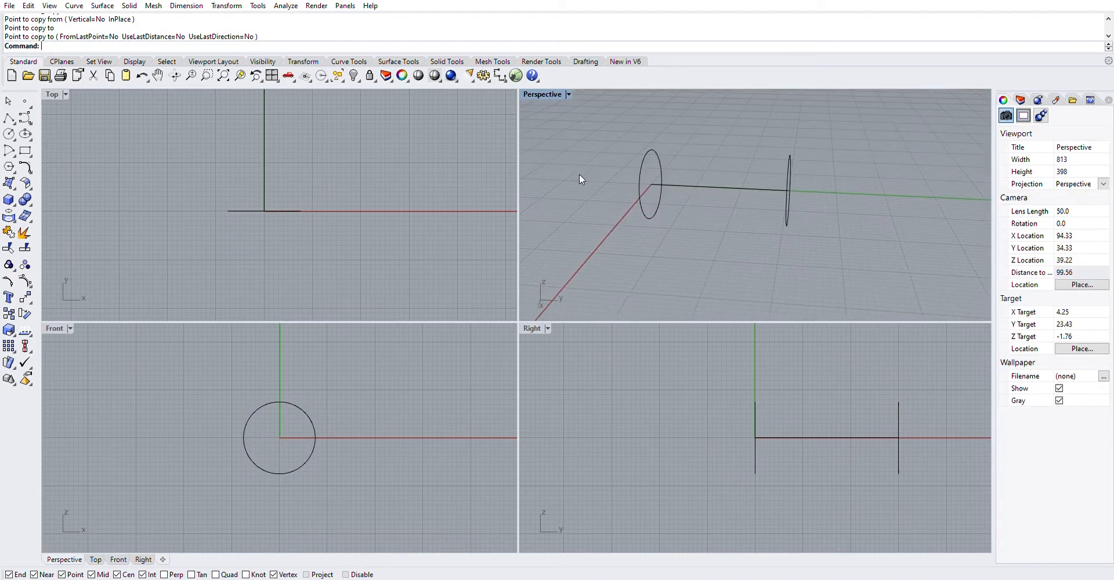
right_drag(773, 196, 778, 196)
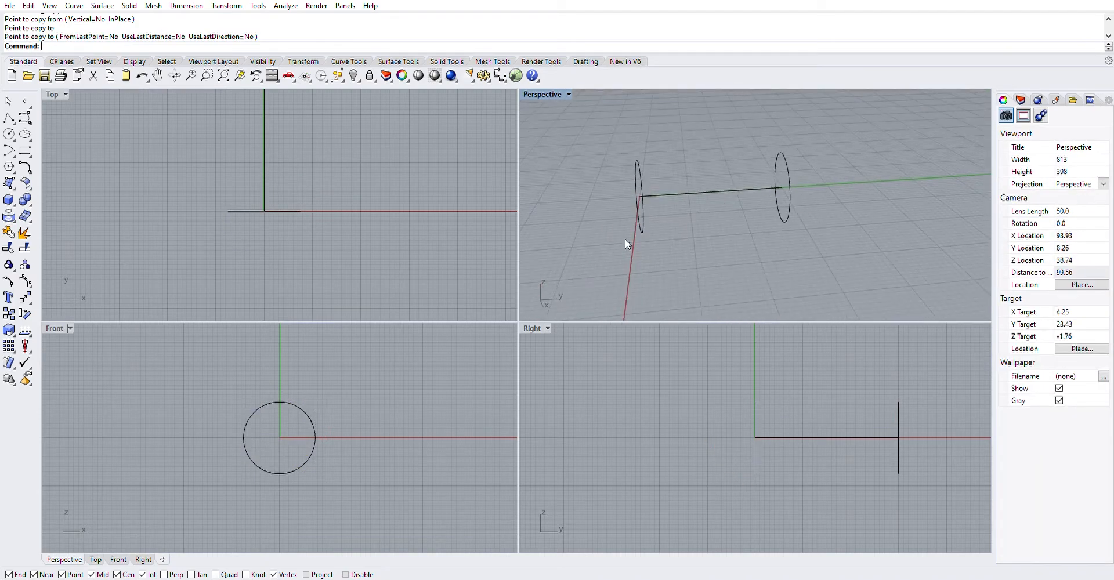
click(1020, 99)
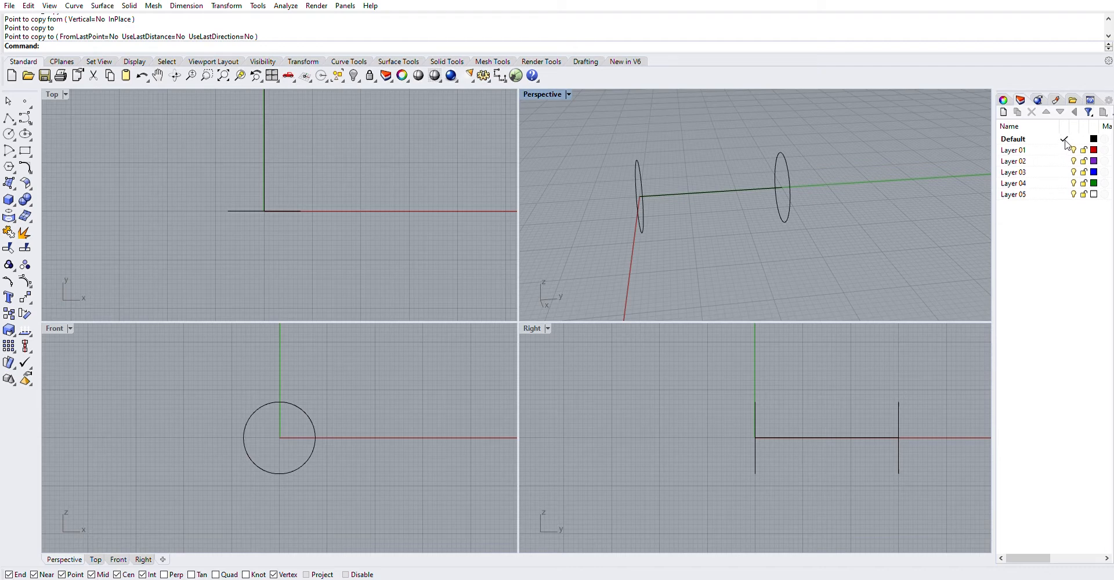
click(1064, 150)
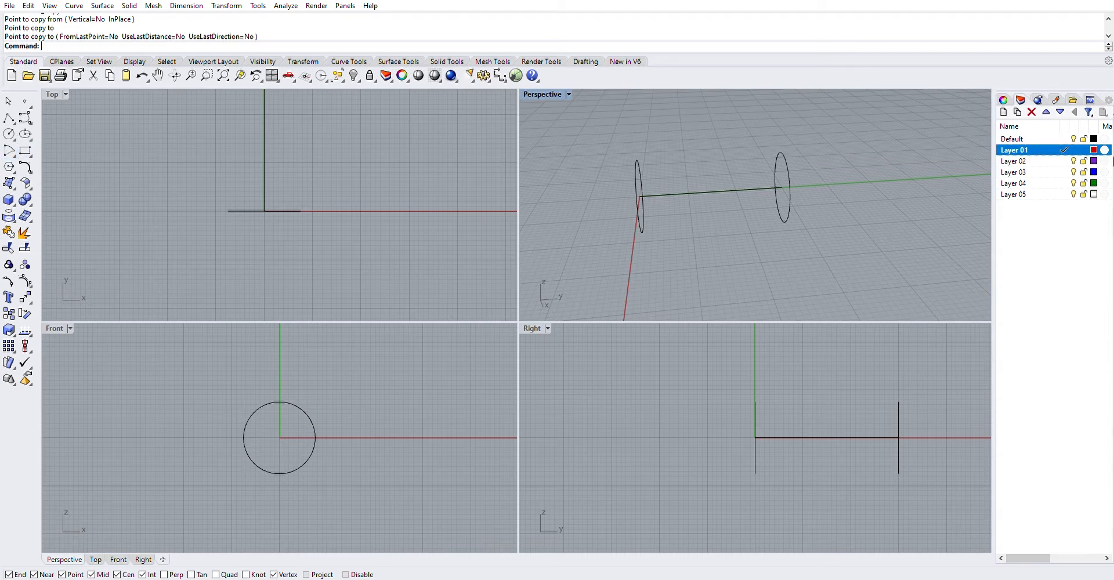
click(1064, 138)
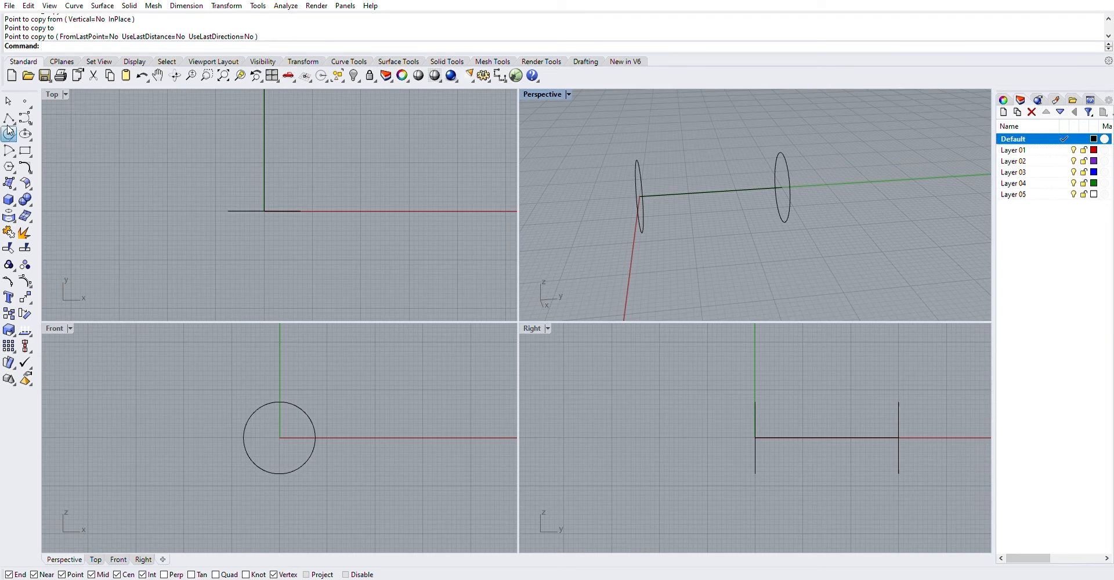
Try a larger concentric circle around the origin circle in the Front view, reshape it by moving a control point, and undo both.
click(13, 126)
click(279, 437)
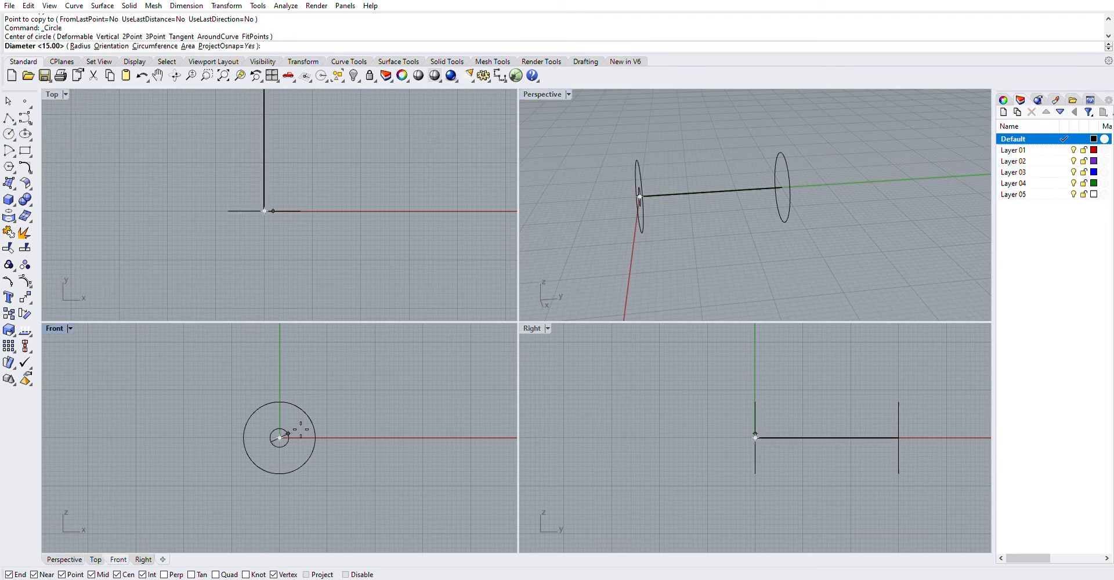
click(336, 421)
click(331, 413)
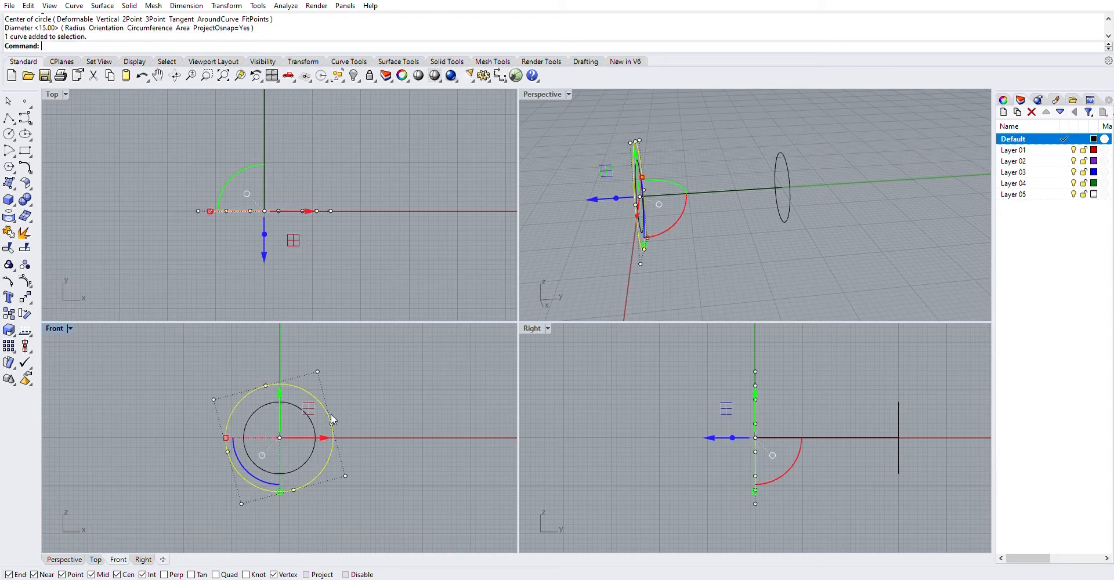
click(265, 384)
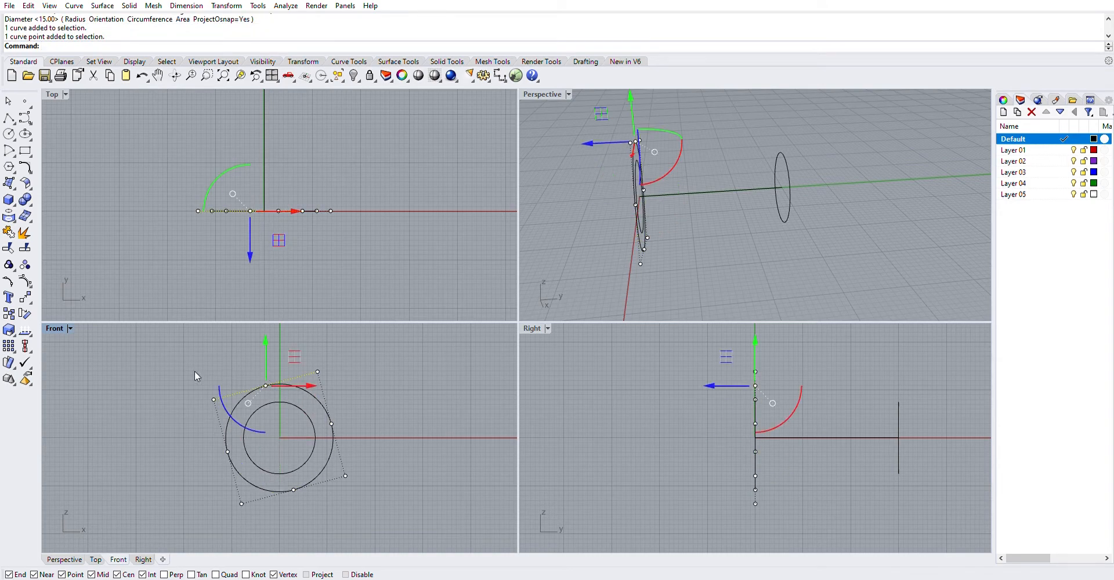
drag(194, 370, 270, 406)
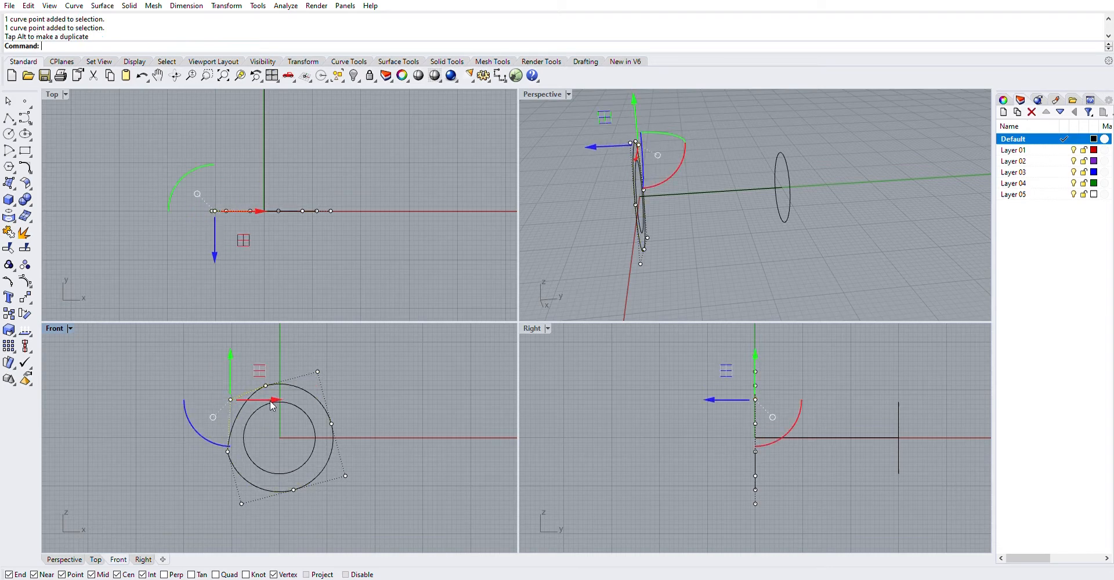
key(ctrl+z)
key(ctrl+z)
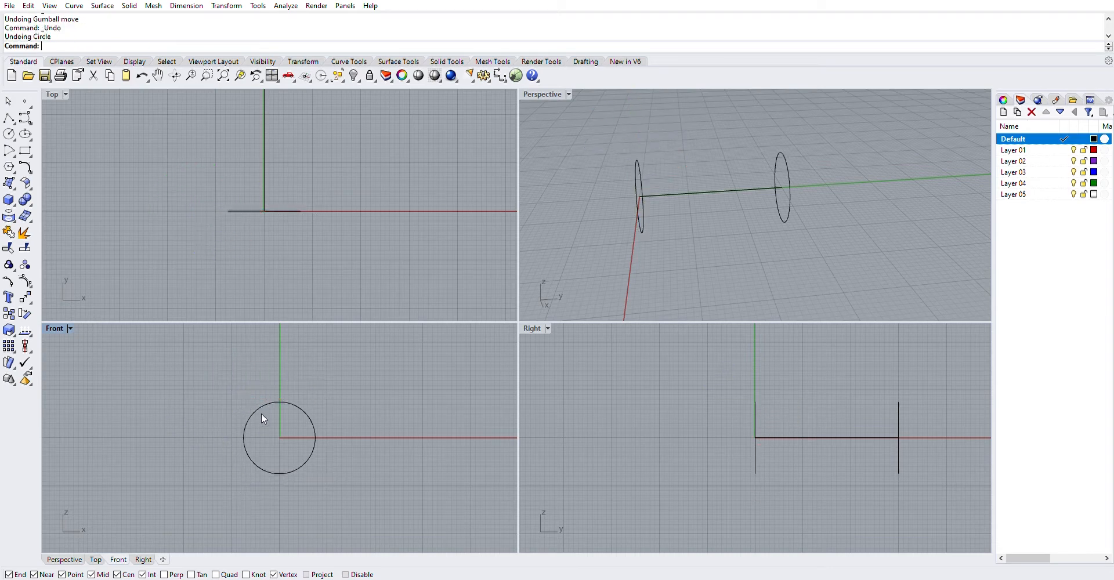
Draw a closed, irregular interpolated curve with pointed lobes around the origin circle in the Front view.
click(25, 117)
click(218, 426)
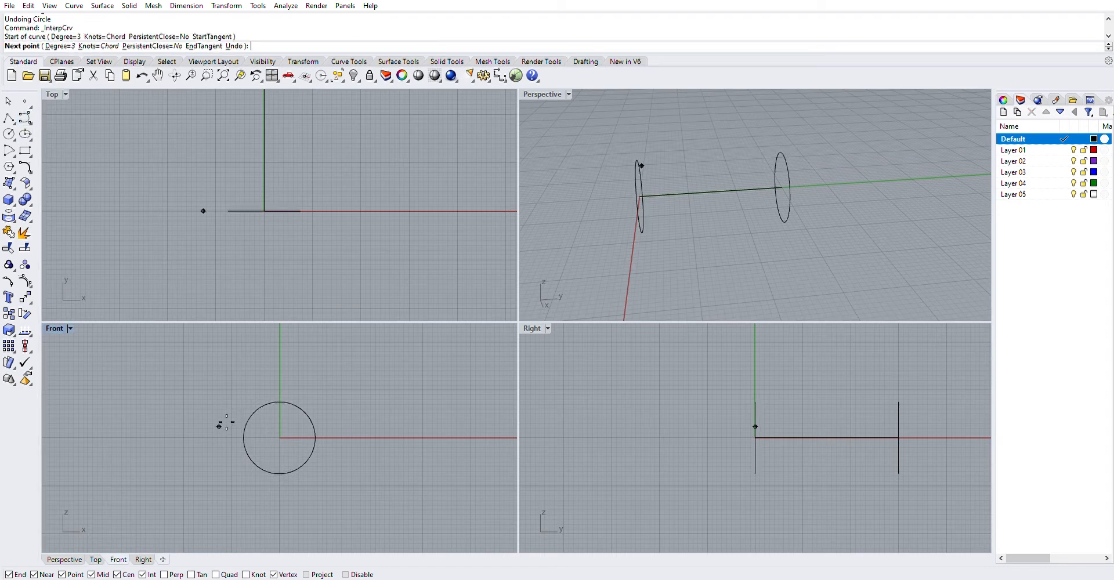
click(244, 403)
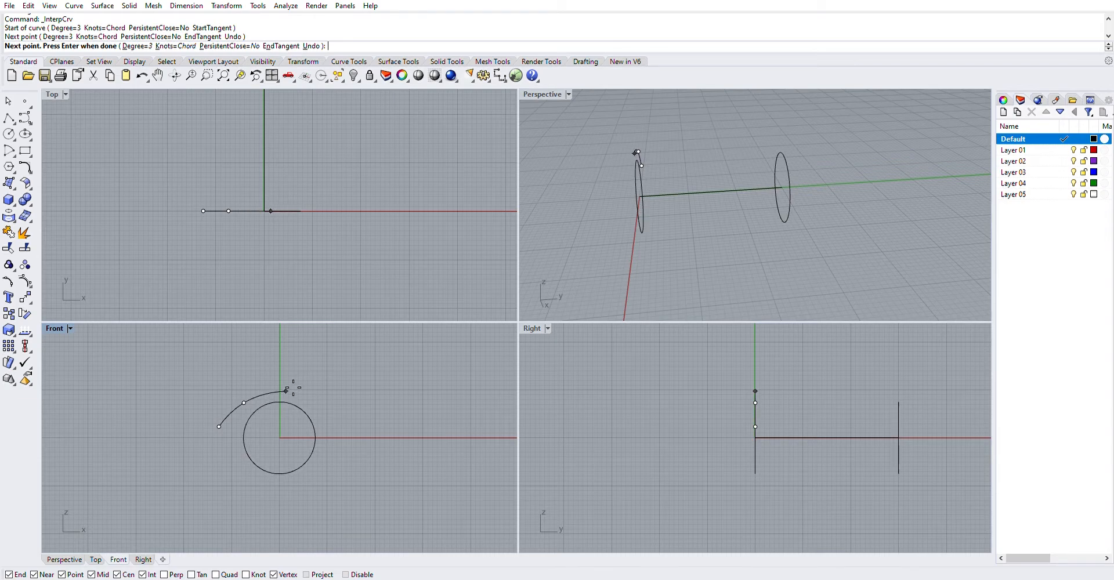
click(280, 384)
click(299, 363)
click(320, 395)
click(341, 434)
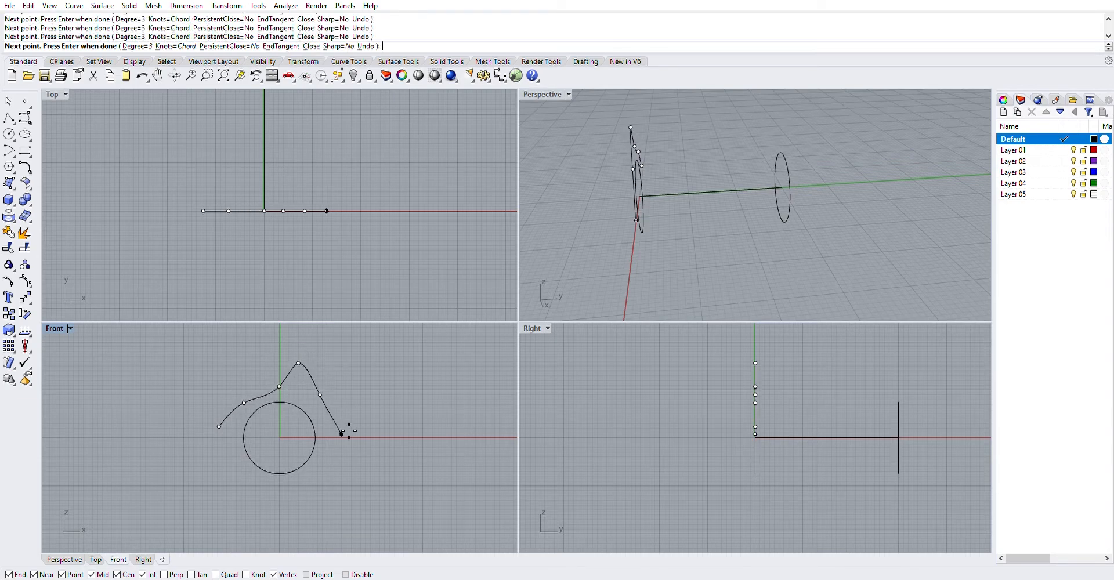
click(332, 454)
click(302, 492)
click(279, 515)
click(258, 483)
click(219, 426)
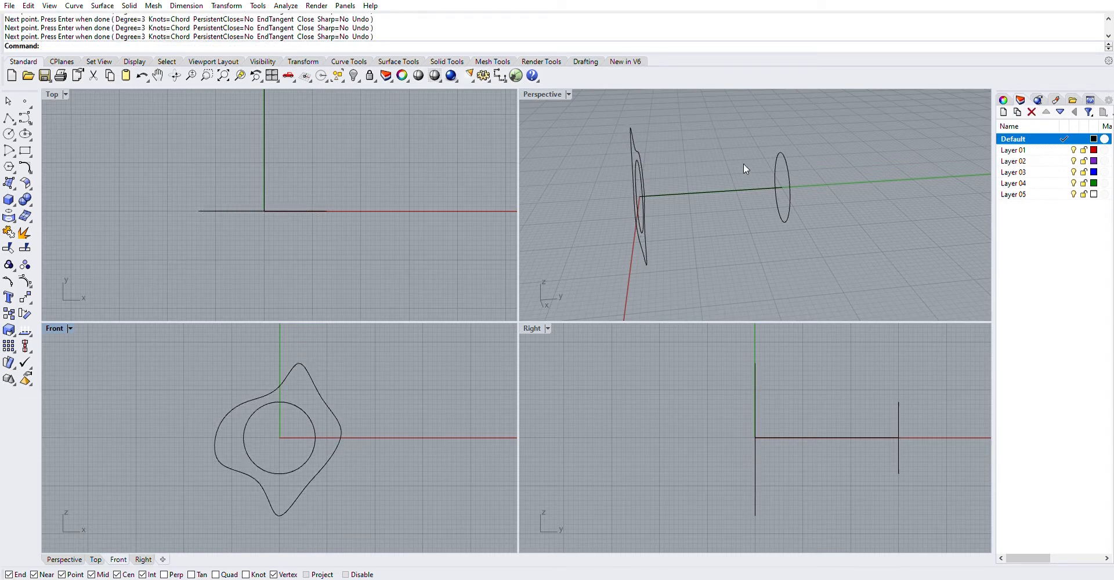
right_drag(743, 167, 725, 174)
Draw a second, differently shaped closed interpolated curve around the origin circle in the Front view, overlapping the first irregular curve.
click(272, 394)
key(Return)
scroll(239, 448, up, 3)
click(227, 433)
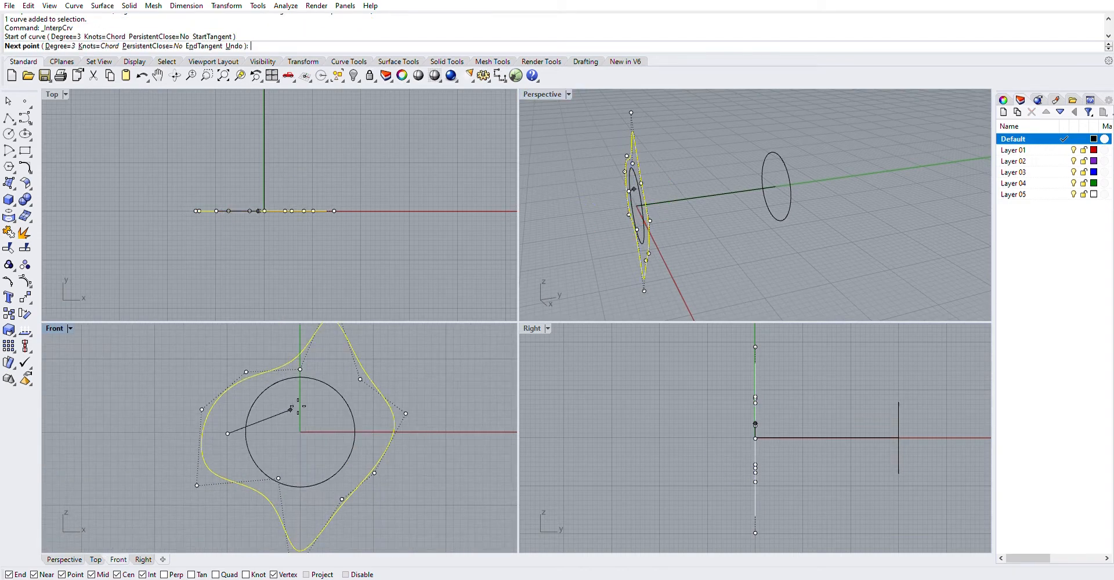
click(322, 355)
click(360, 416)
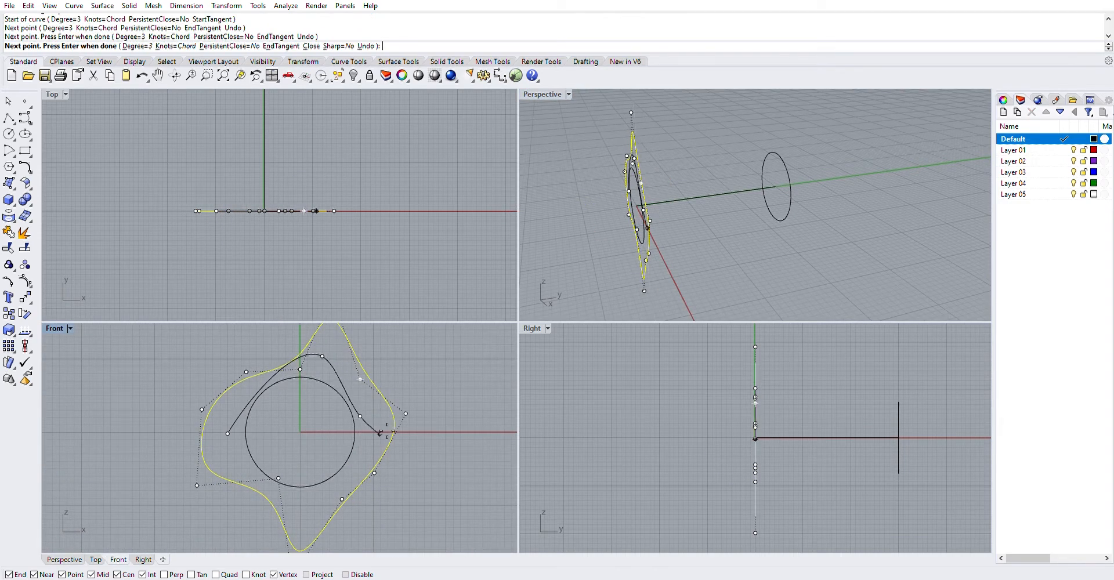
click(402, 457)
click(372, 500)
click(342, 498)
click(246, 526)
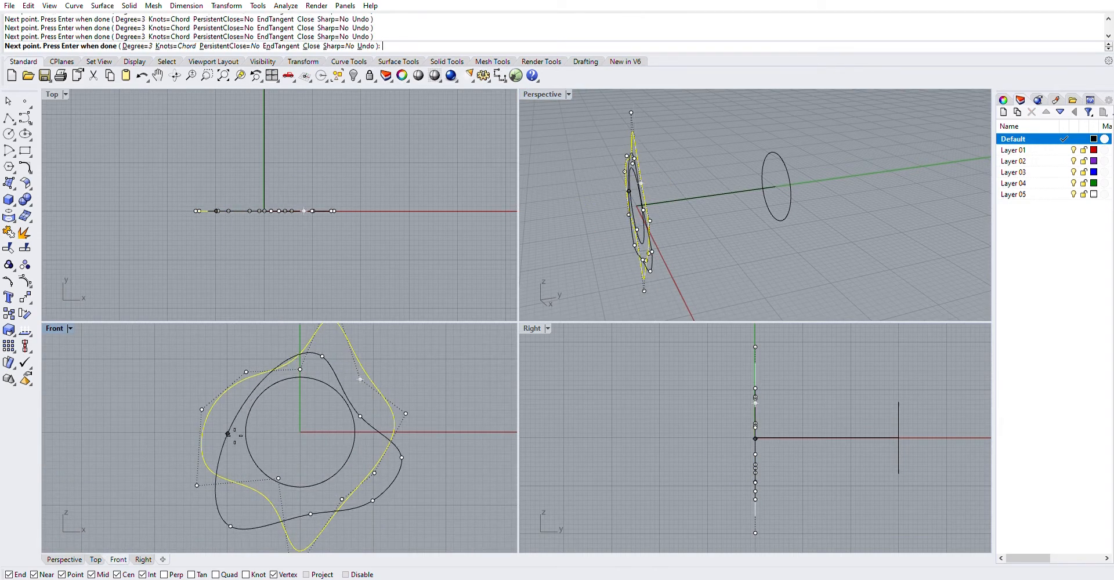
click(227, 433)
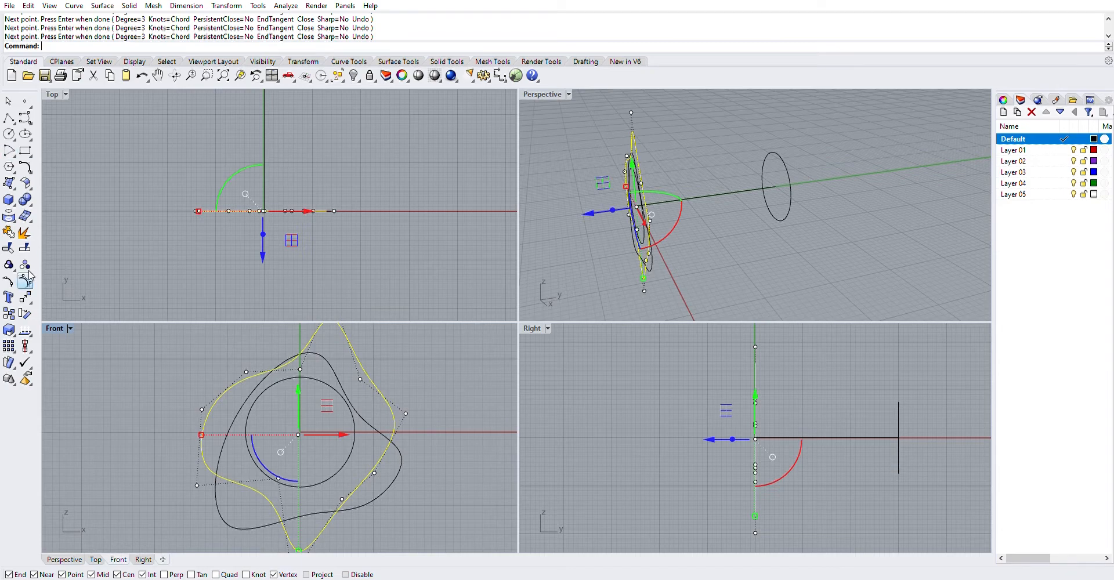
Move the first irregular curve 7.5 units along the positive Y axis, towards the copied circle.
click(392, 373)
click(369, 374)
right_drag(350, 211, 324, 246)
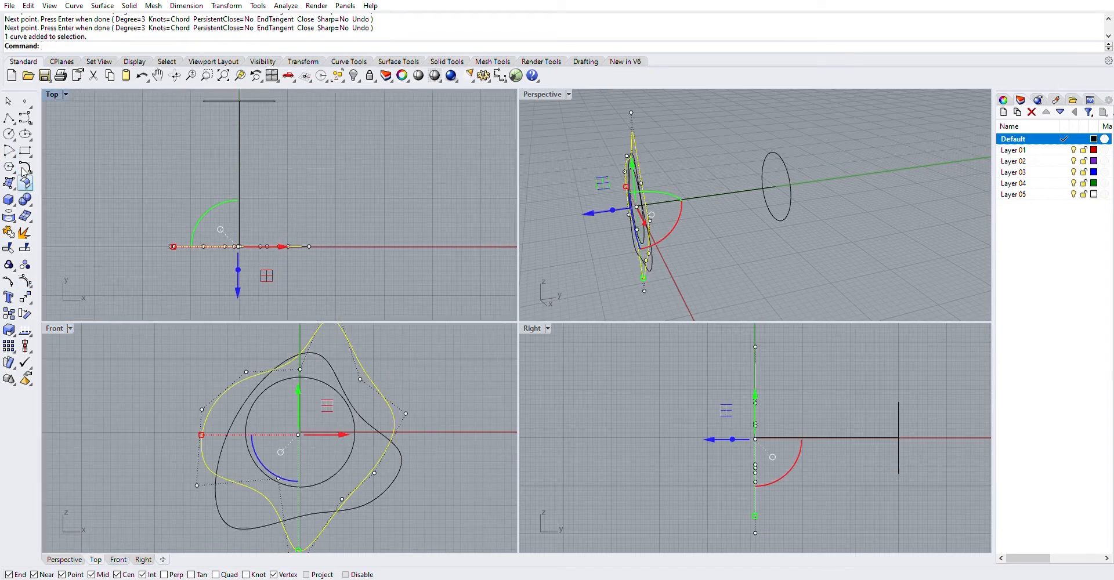
click(25, 313)
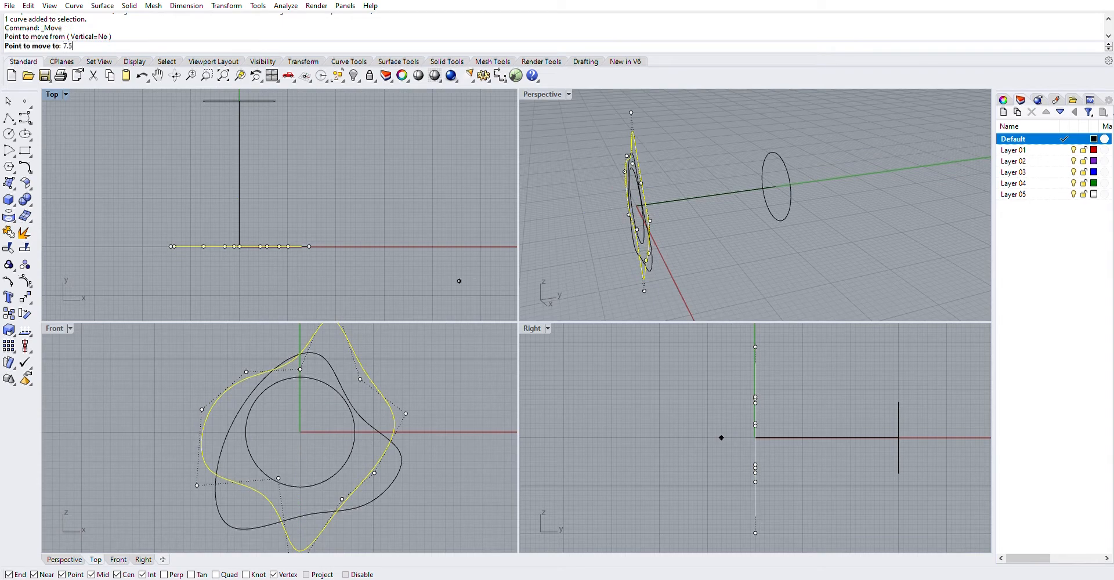
click(459, 281)
text(7.5)
key(Return)
click(466, 221)
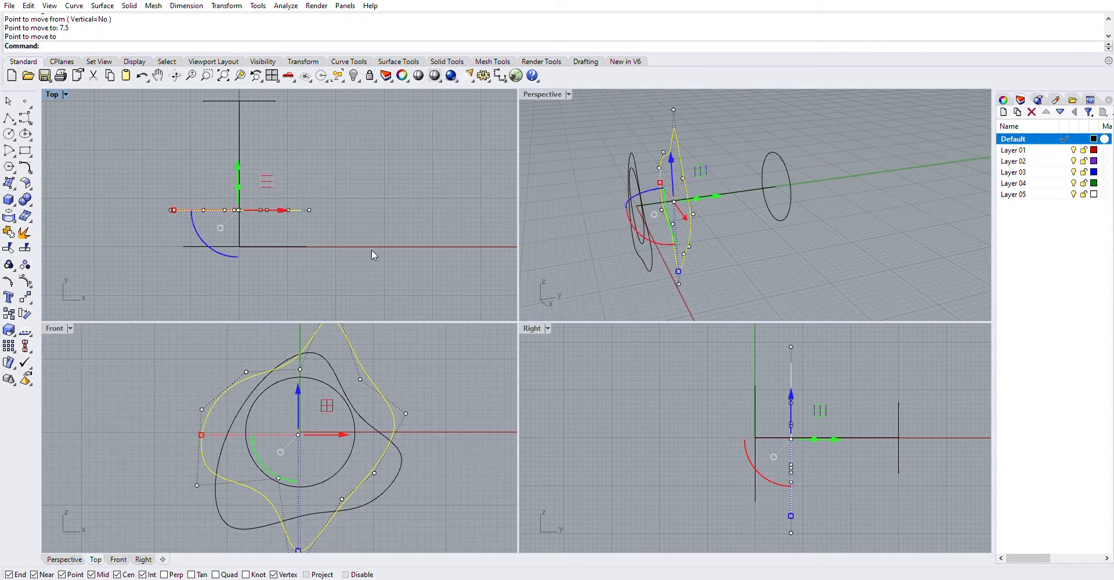
Move the second irregular closed curve from the origin 15 units along the positive Y axis, past the first irregular curve.
click(329, 359)
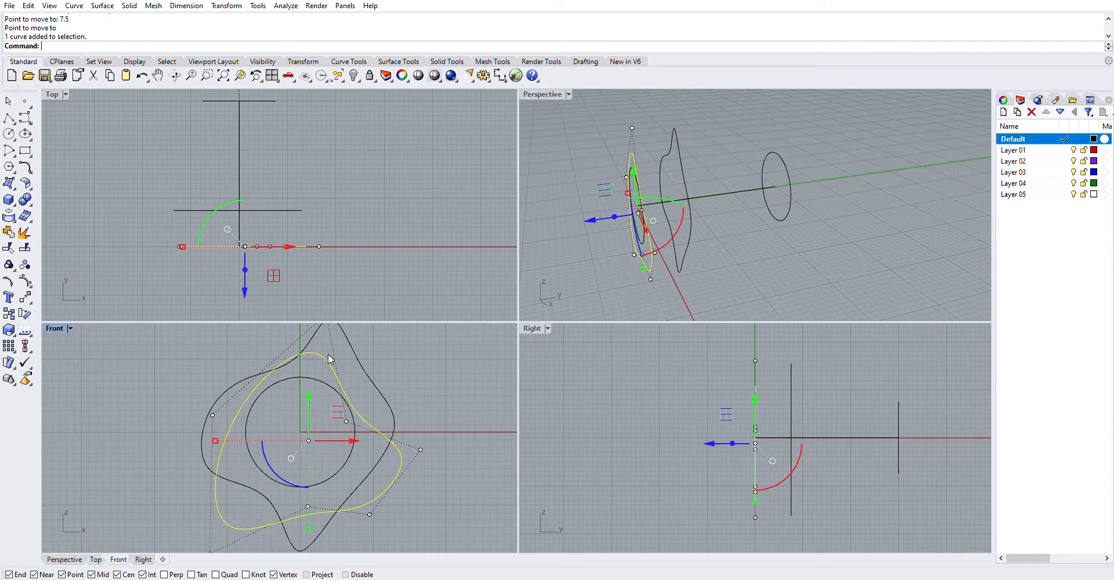
right_click(414, 259)
click(429, 275)
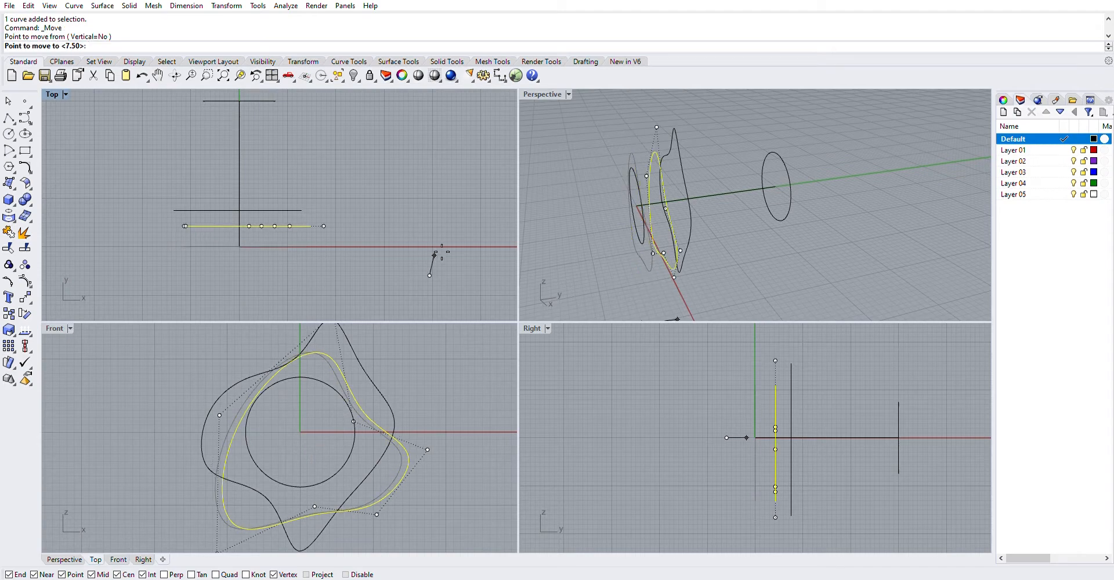
text(15)
key(Return)
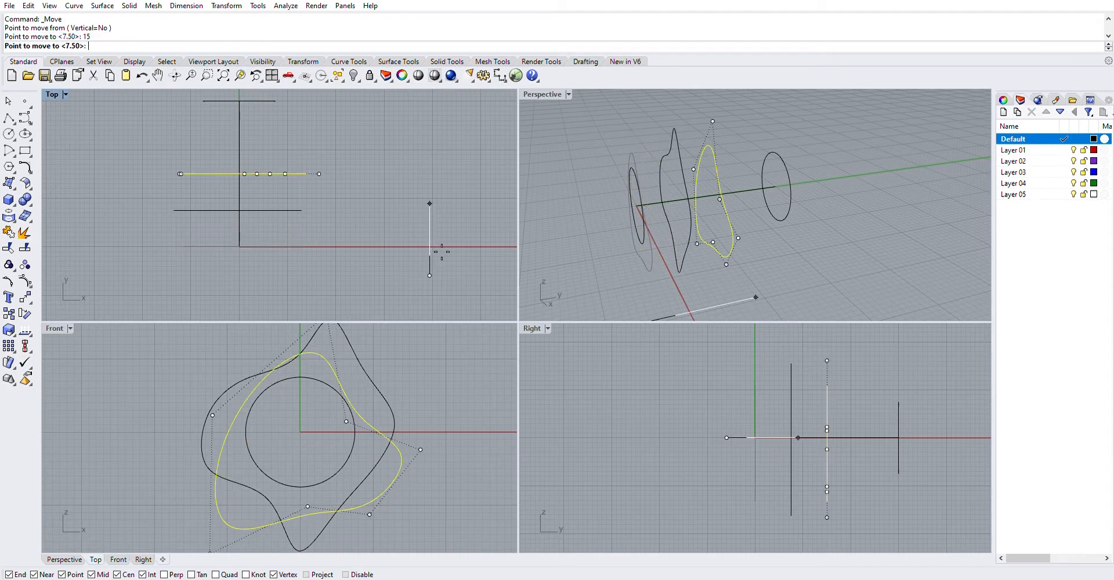
click(445, 206)
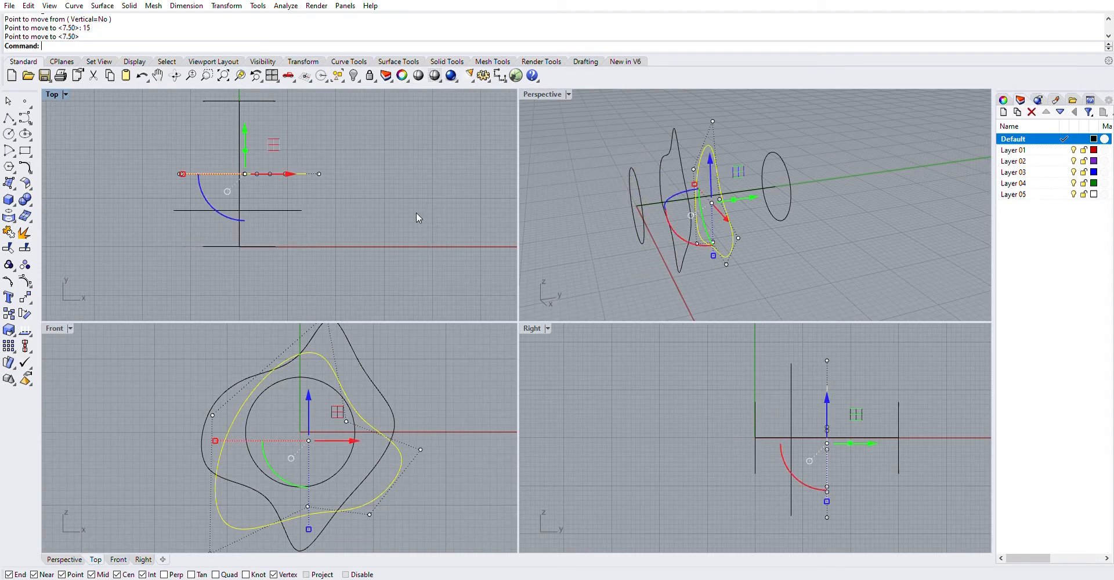
Draw a third, differently shaped closed control-point curve of degree 3 around the origin circle in the Front view.
click(25, 118)
scroll(323, 174, down, 3)
scroll(358, 400, down, 2)
scroll(320, 411, up, 6)
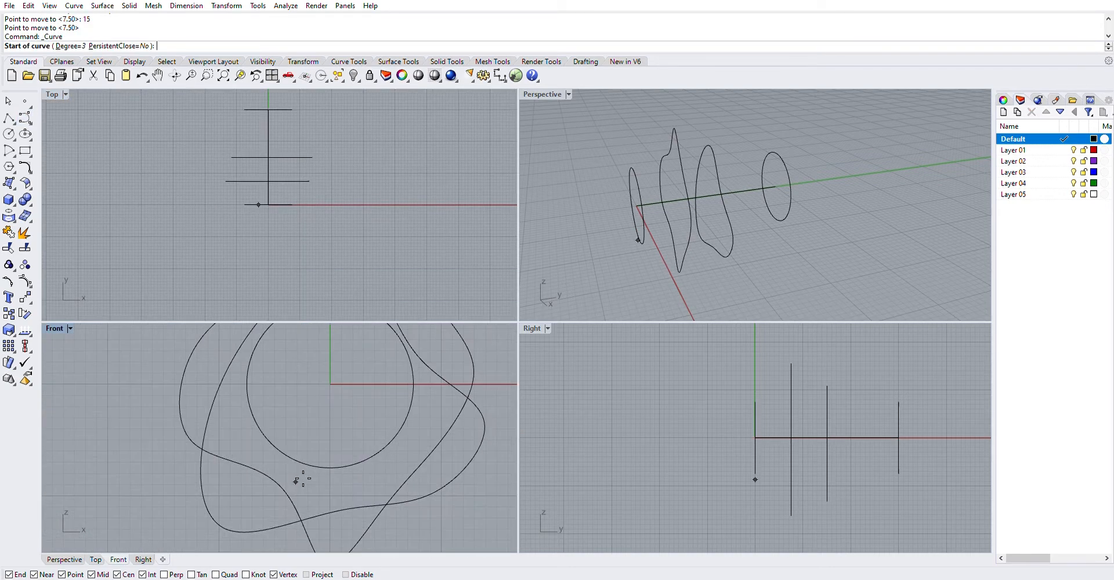
click(267, 538)
click(324, 550)
click(385, 499)
click(420, 415)
right_drag(419, 428, 413, 451)
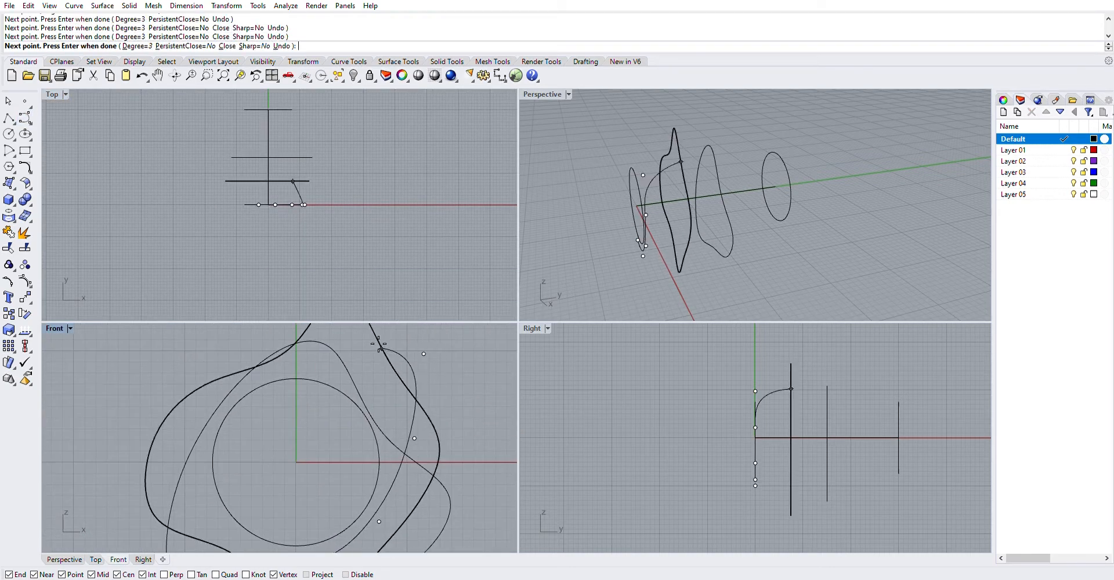
click(423, 354)
click(316, 364)
click(189, 415)
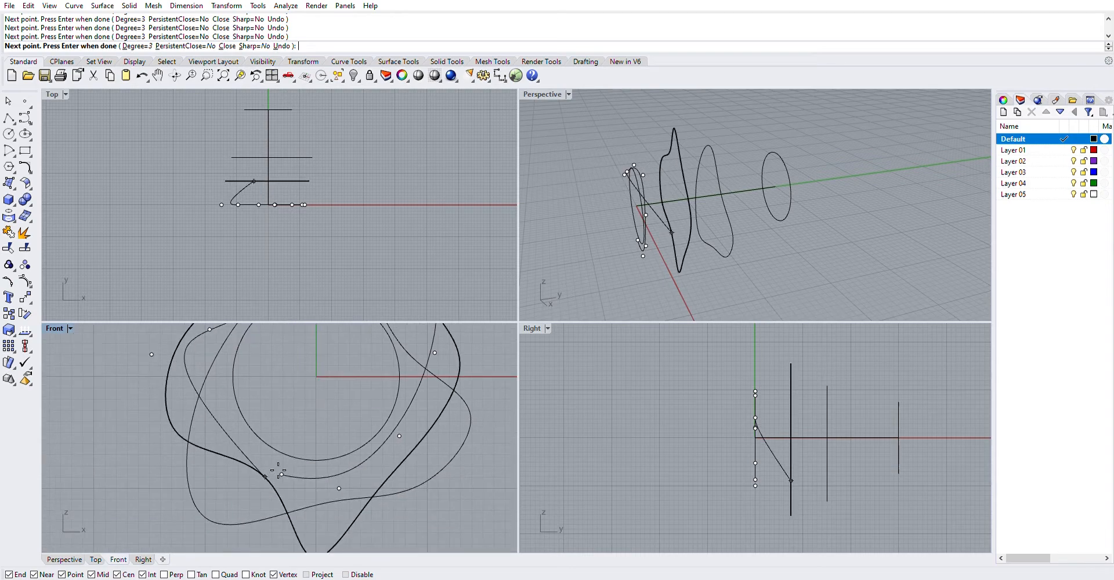
key(Return)
Reshape the third irregular curve by raising its upper middle control point slightly in the Front view.
scroll(314, 375, down, 2)
click(314, 384)
click(306, 380)
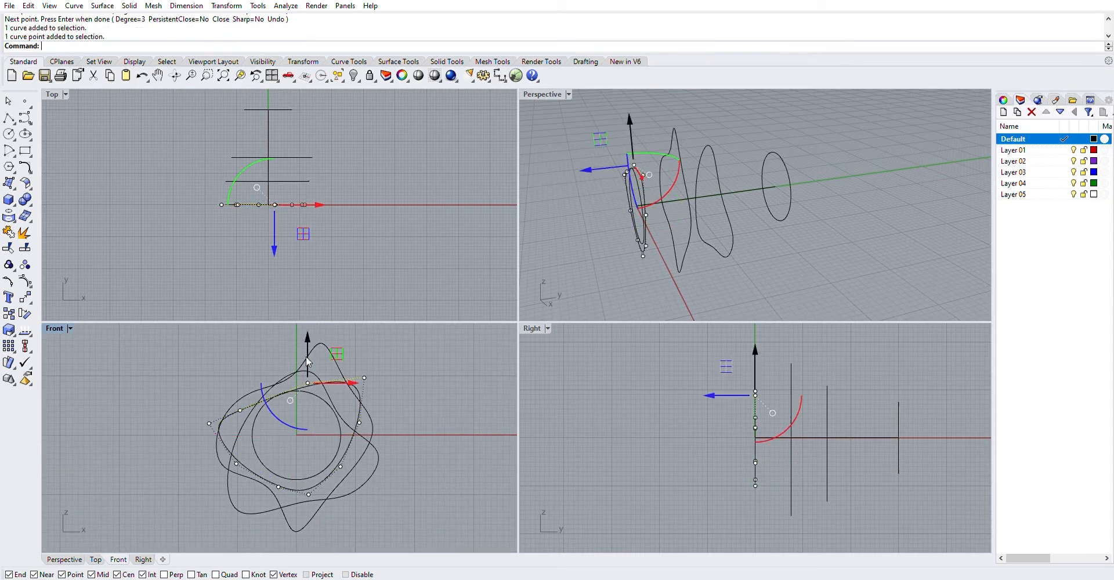
drag(305, 355, 305, 340)
key(Escape)
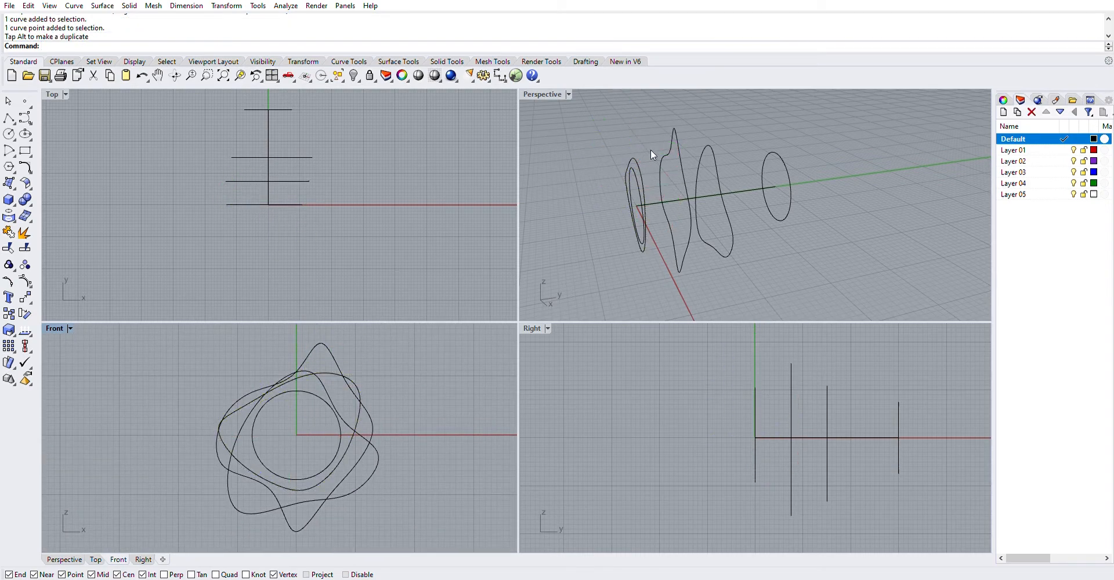
Move the third irregular curve along the positive Y axis by 15 units plus a further 7.5 units, towards the far circle.
click(640, 160)
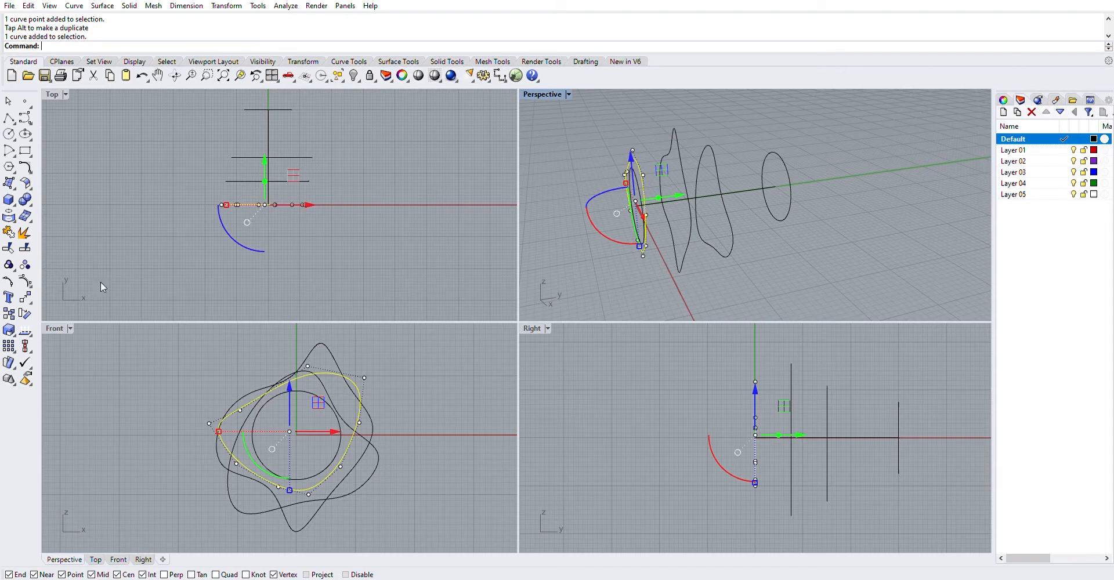
click(25, 297)
click(362, 296)
text(15)
key(Return)
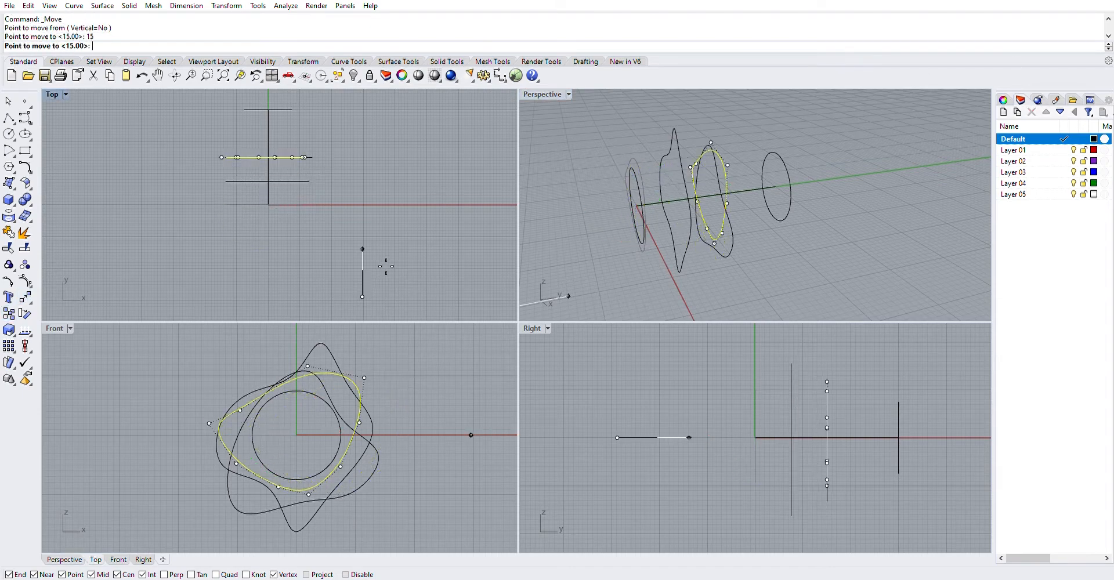
click(413, 207)
text(7.5)
key(Return)
click(407, 174)
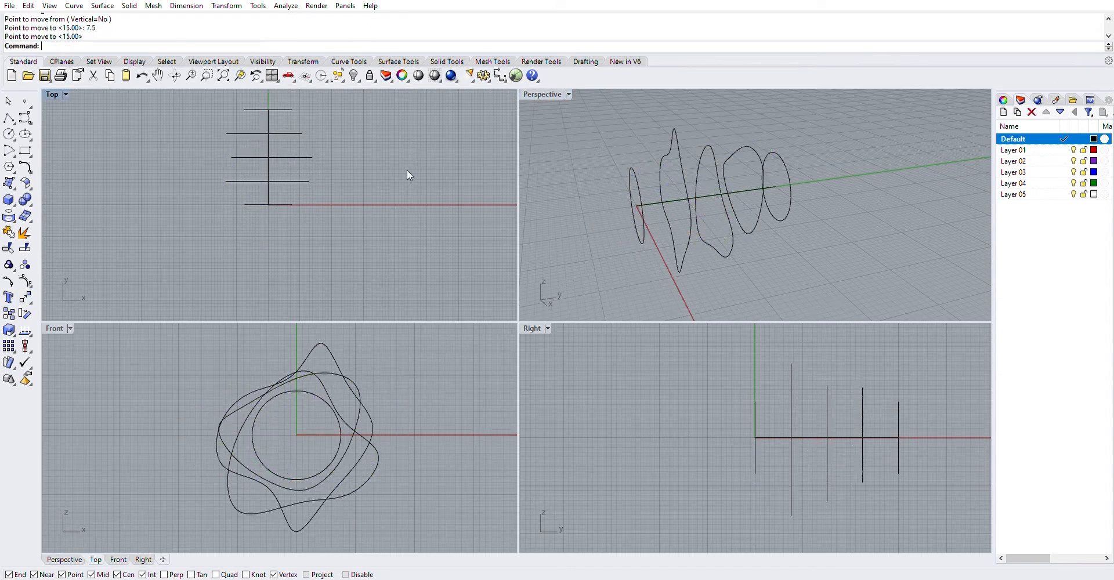
Offset the origin circle outward by 2 units with sharp corners.
right_drag(725, 203, 689, 231)
text(offset)
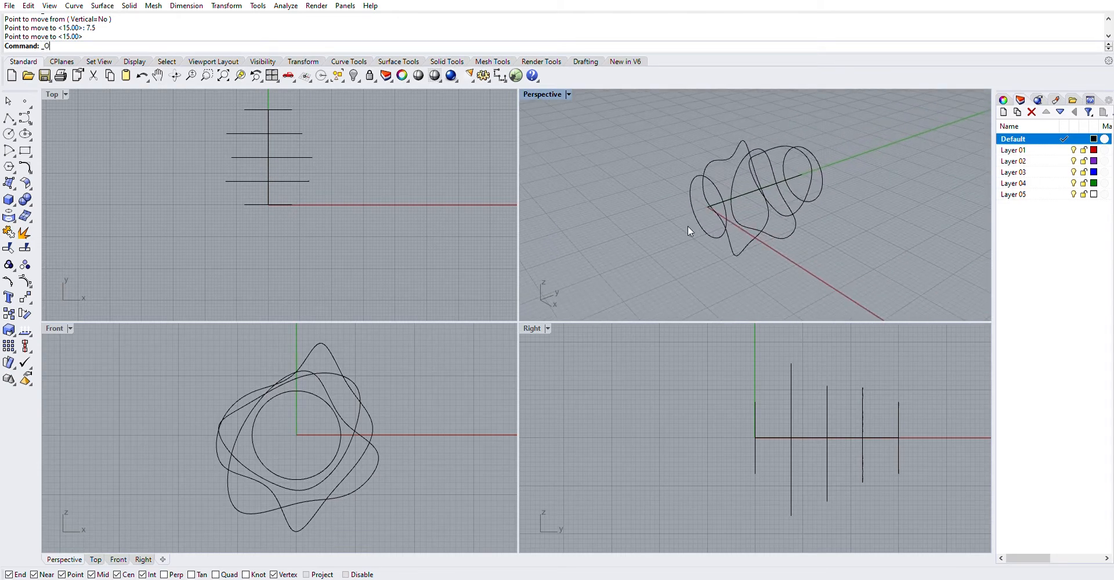
key(Return)
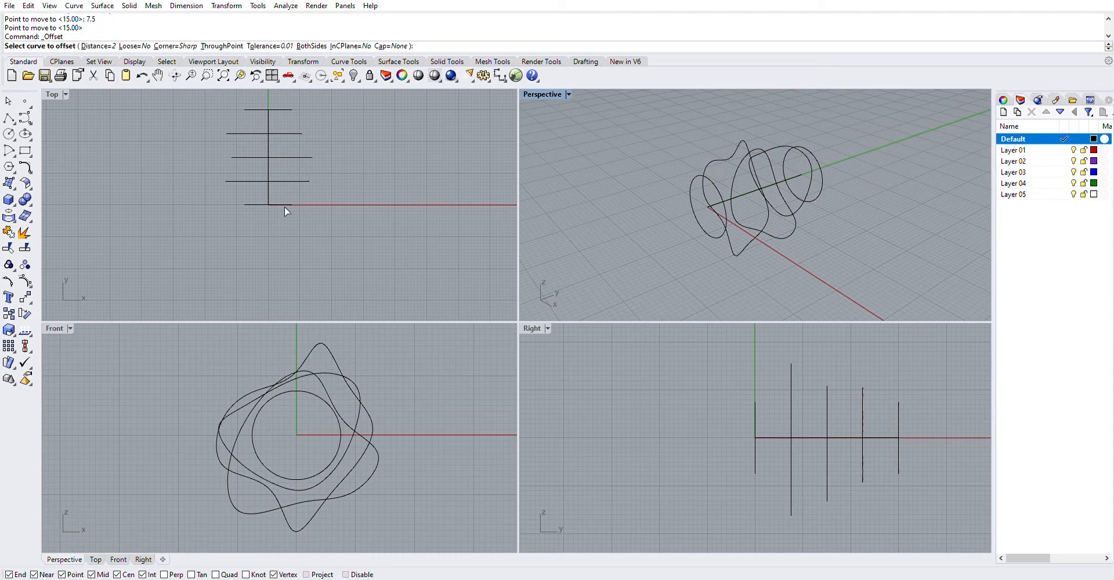
click(712, 228)
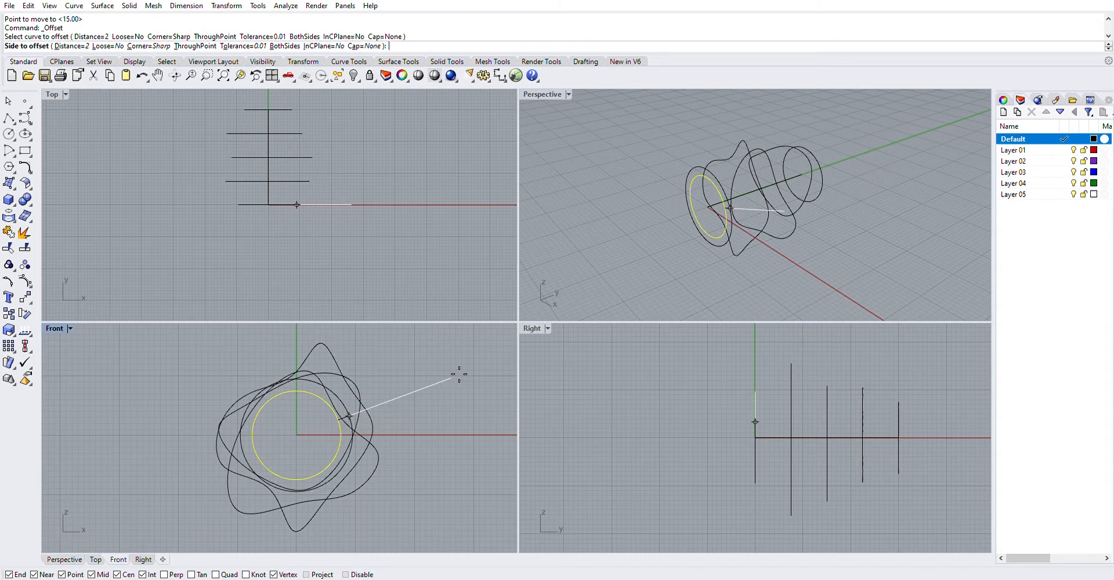
click(458, 374)
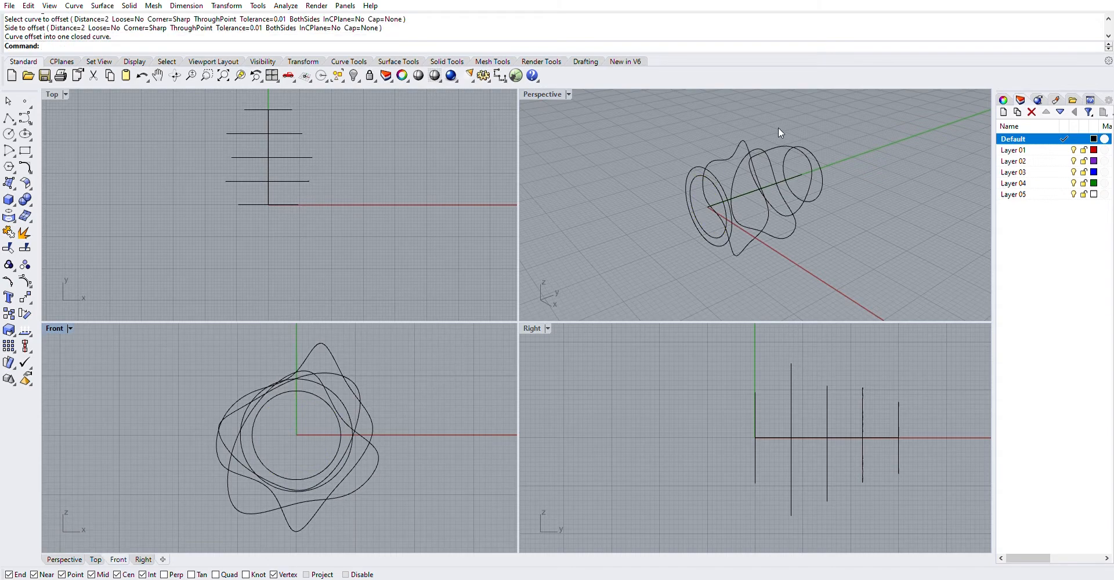
Offset the first and second irregular curves outward by 2 units each.
key(Return)
click(722, 145)
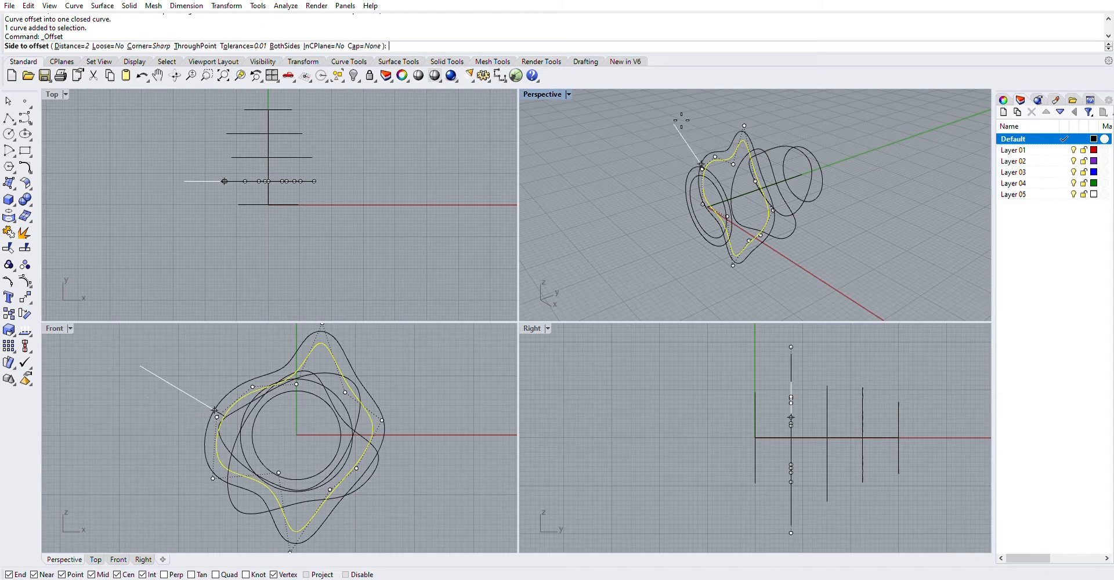
click(702, 164)
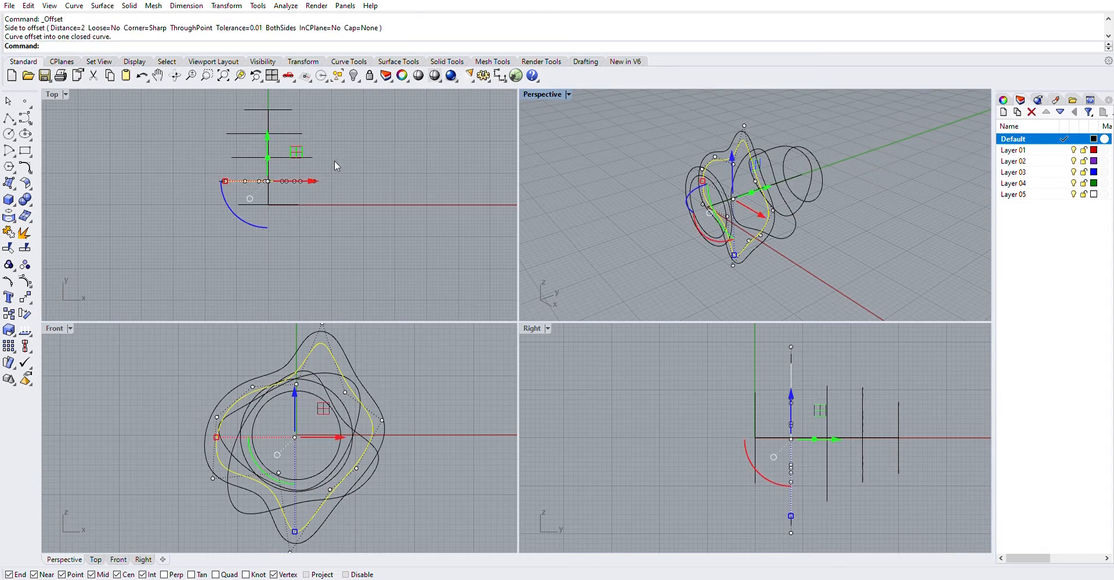
click(303, 157)
key(Return)
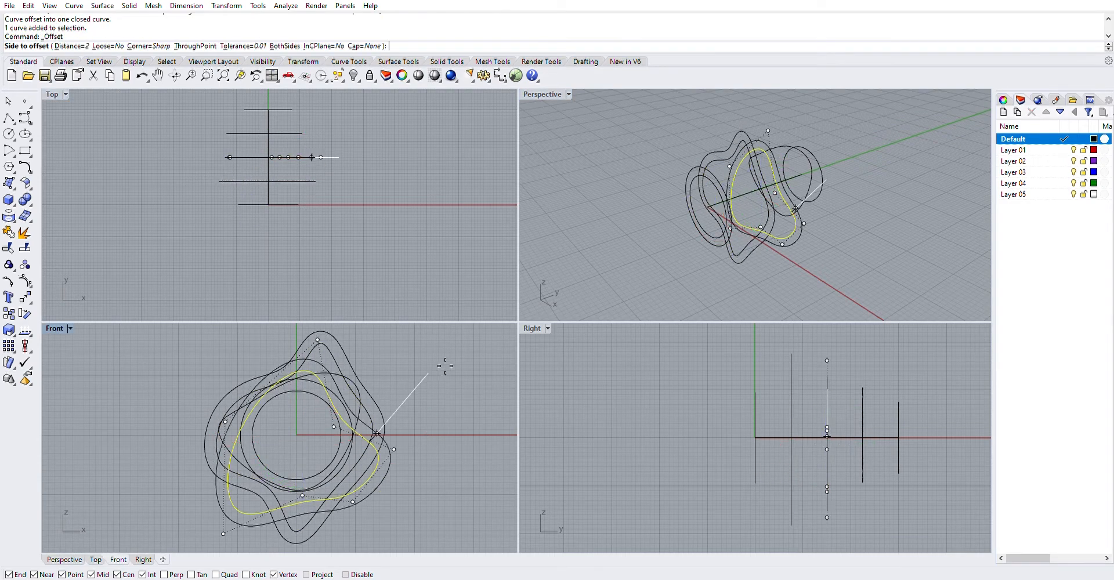
click(445, 365)
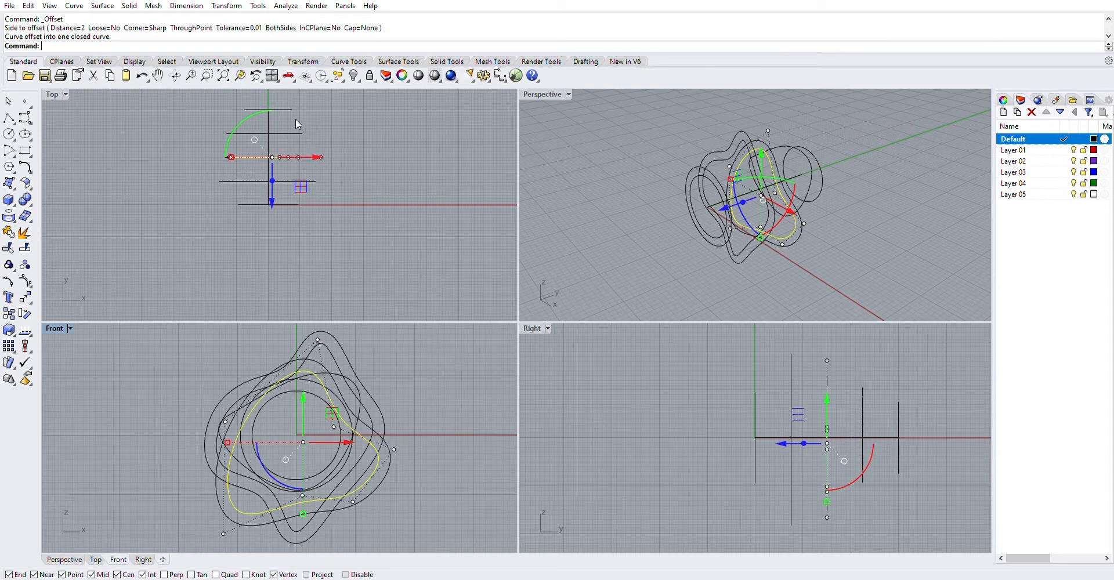
Offset the third irregular curve and the circle at the far end of the axis outward by 2 units each.
click(297, 134)
key(Return)
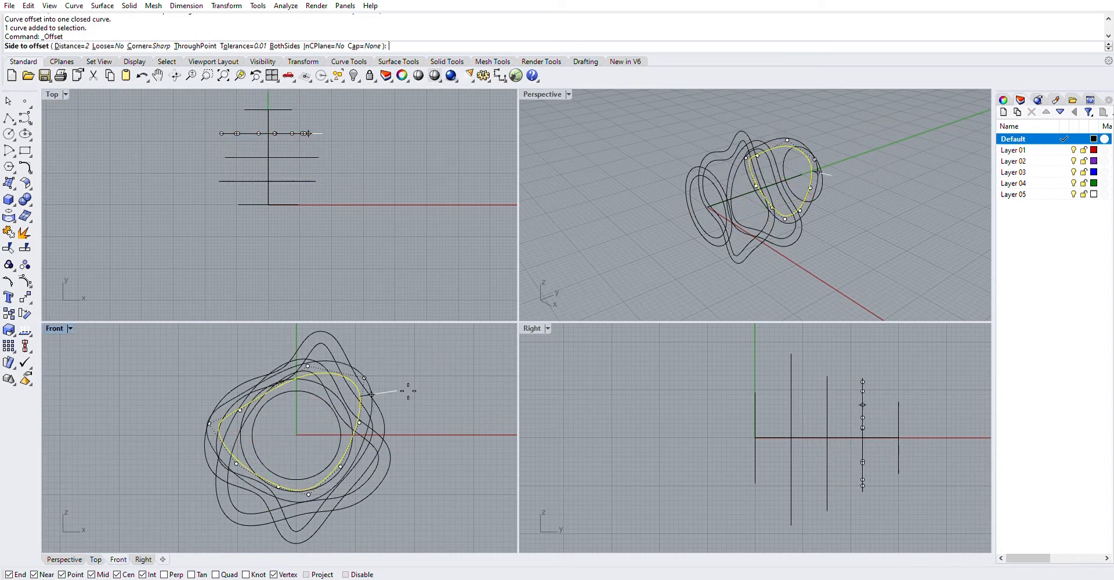
click(478, 385)
click(291, 108)
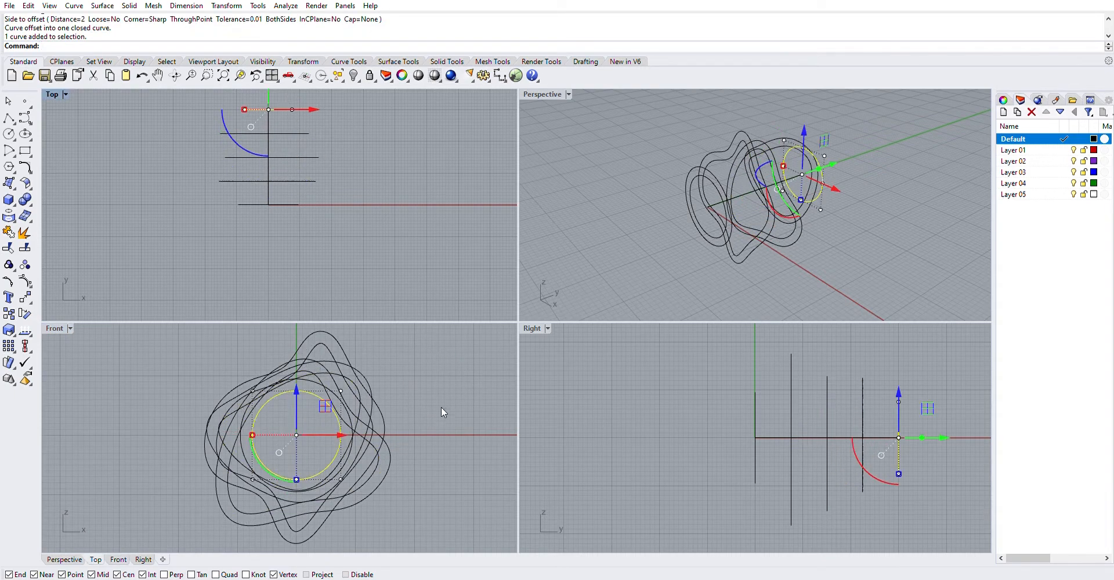
key(Return)
click(495, 370)
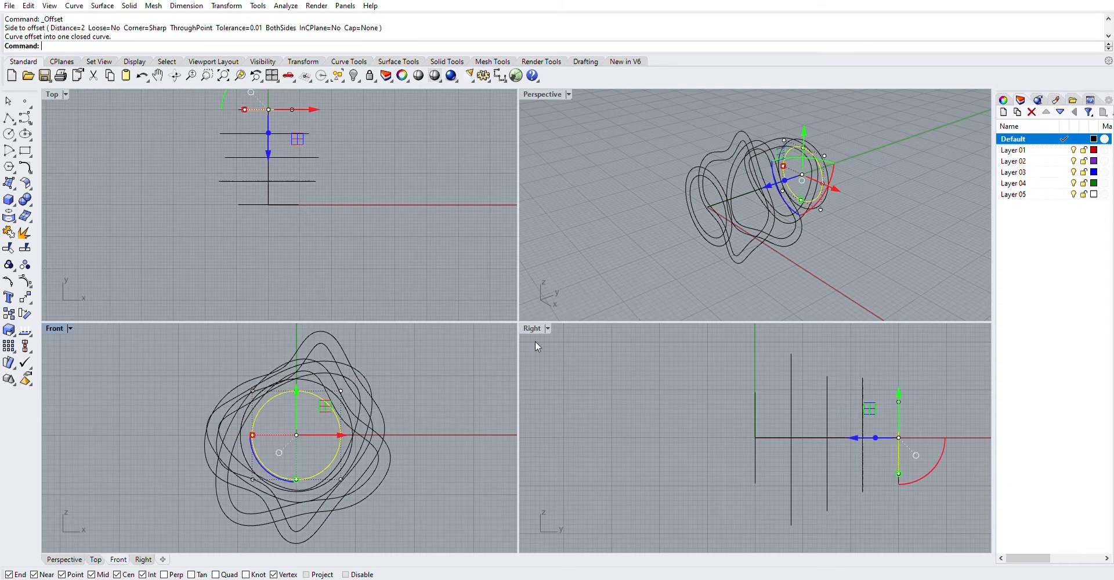
click(650, 228)
Examine the paired inner and outer profile curves along the axis from several angles in the Perspective view.
right_drag(650, 227, 685, 184)
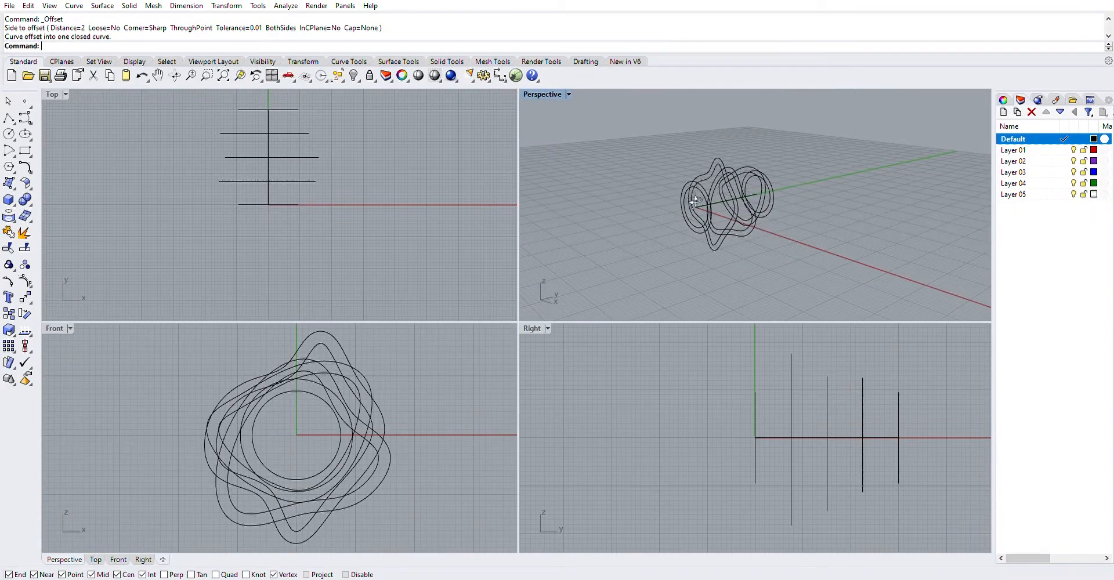
scroll(801, 226, up, 6)
right_drag(801, 226, 652, 214)
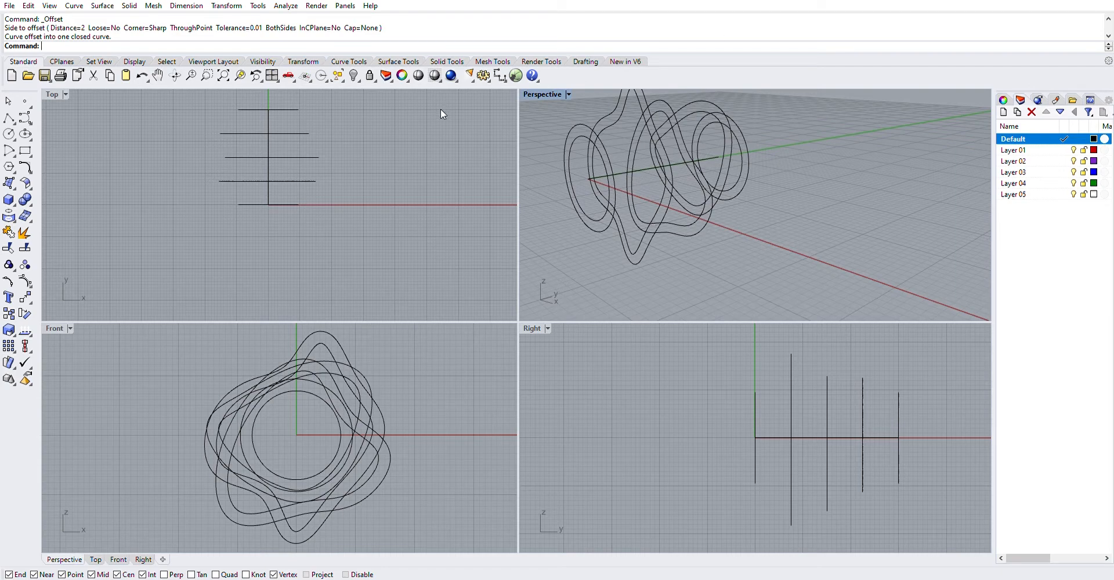
right_drag(688, 228, 673, 246)
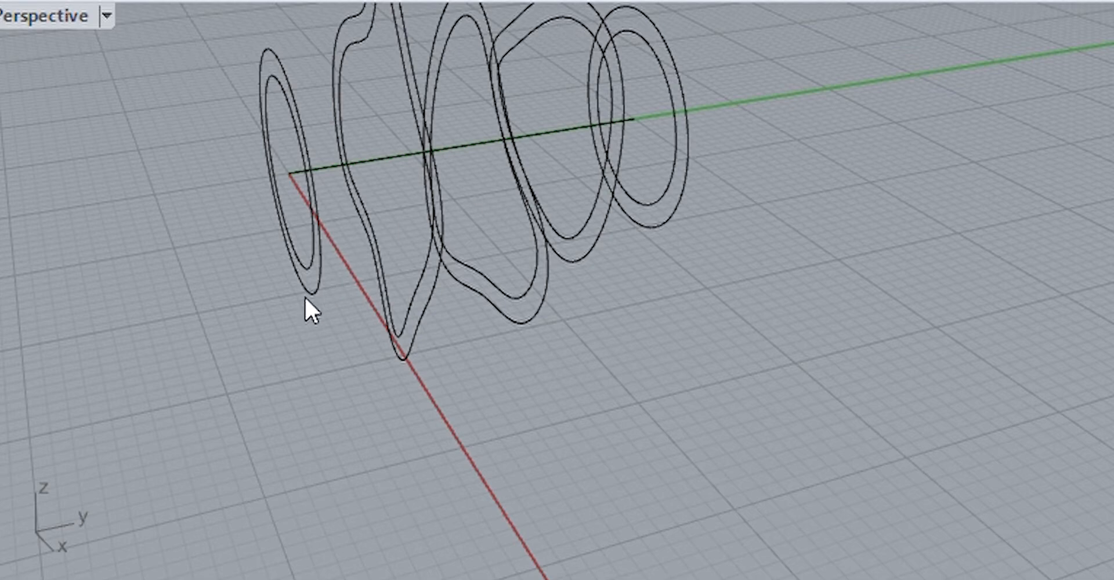
scroll(241, 355, down, 5)
right_drag(249, 360, 587, 400)
scroll(572, 313, up, 3)
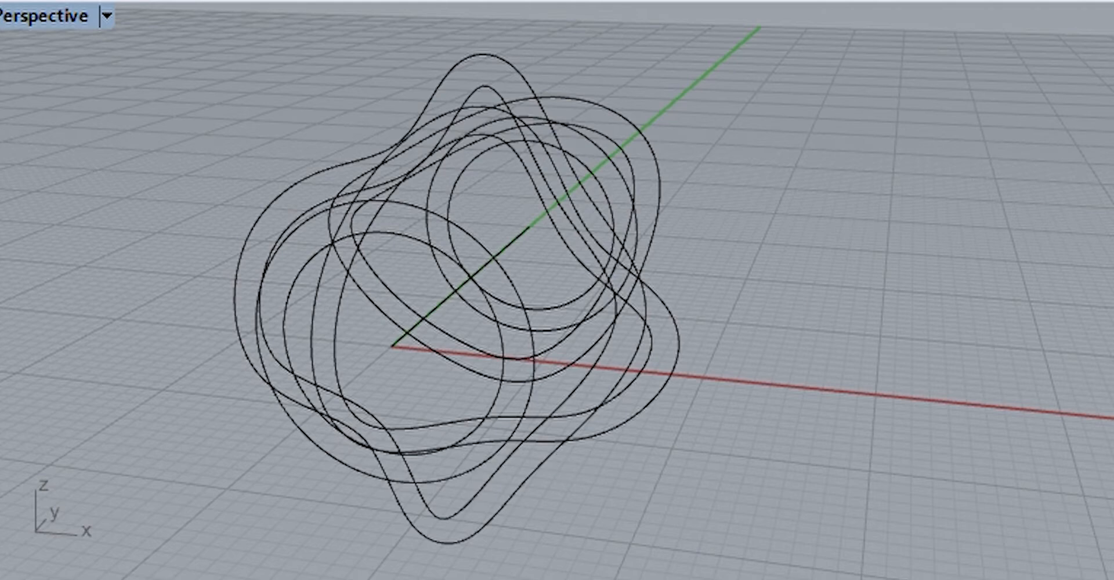
scroll(650, 406, down, 5)
right_drag(677, 363, 642, 320)
scroll(655, 313, up, 3)
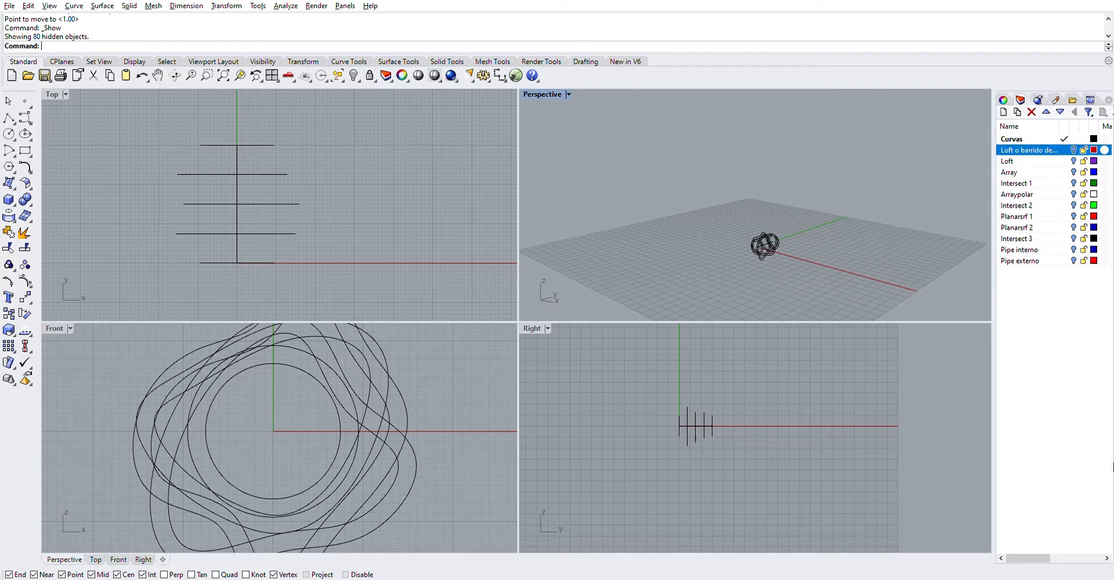
Inspect the profile curves in the layered model, selecting the inner origin circle and the outer lobed curve.
scroll(400, 200, down, 3)
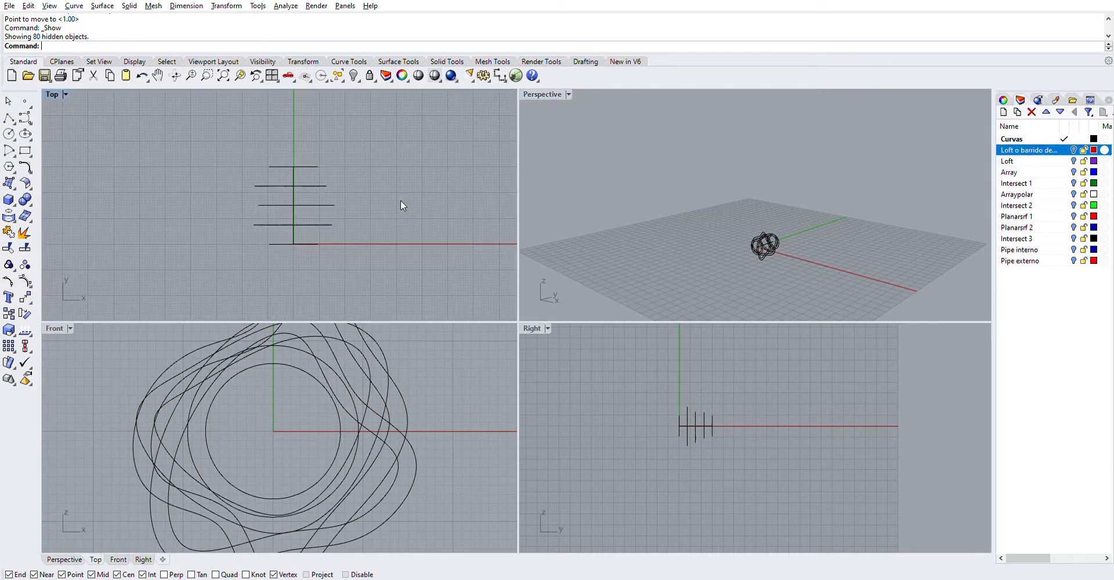
right_drag(778, 256, 739, 278)
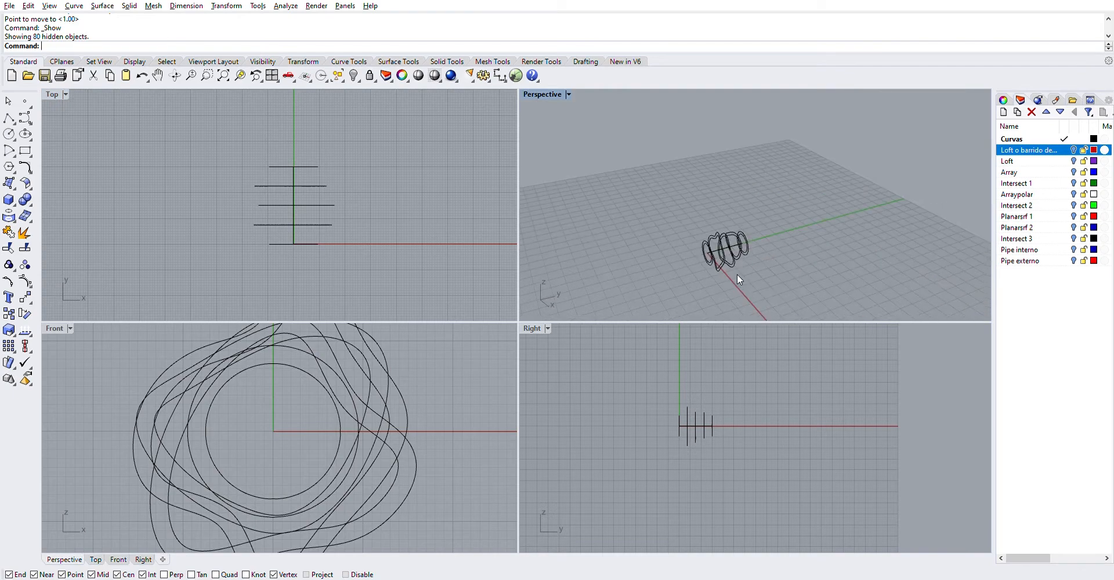
scroll(736, 274, up, 5)
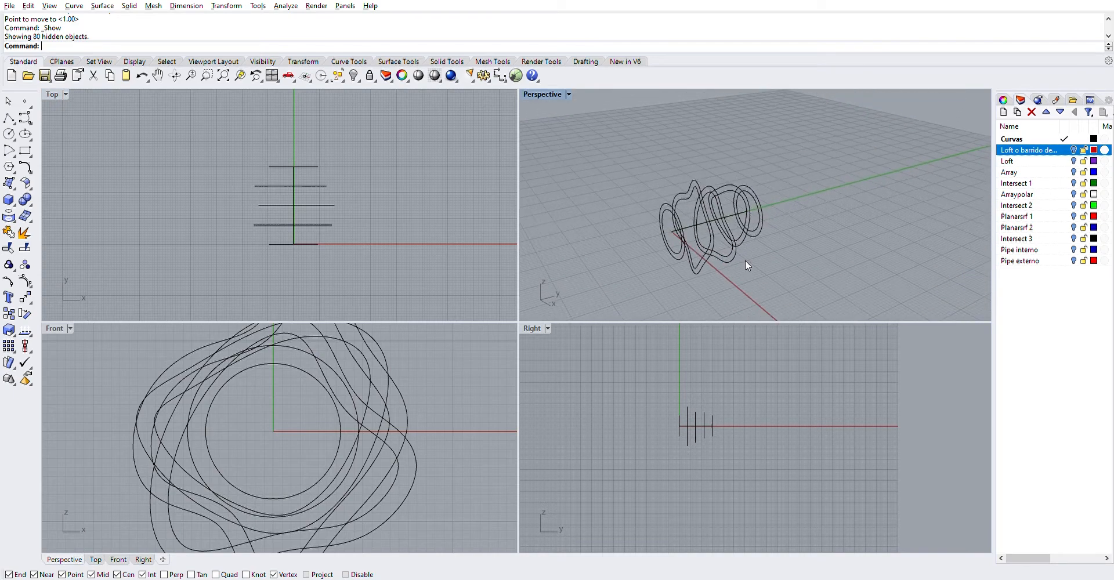
right_drag(745, 265, 789, 255)
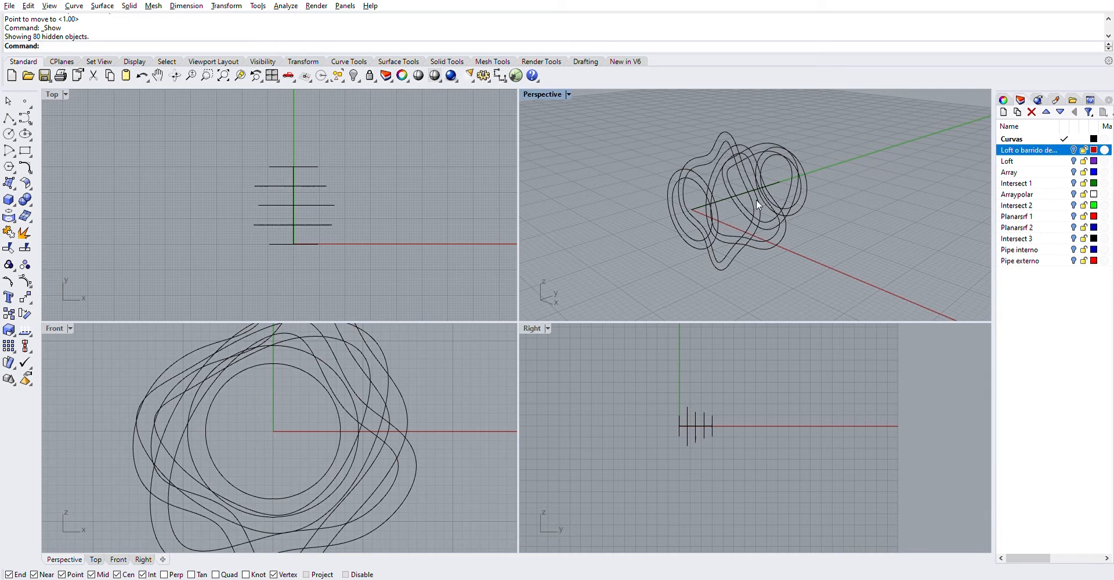
right_drag(756, 199, 686, 165)
click(646, 152)
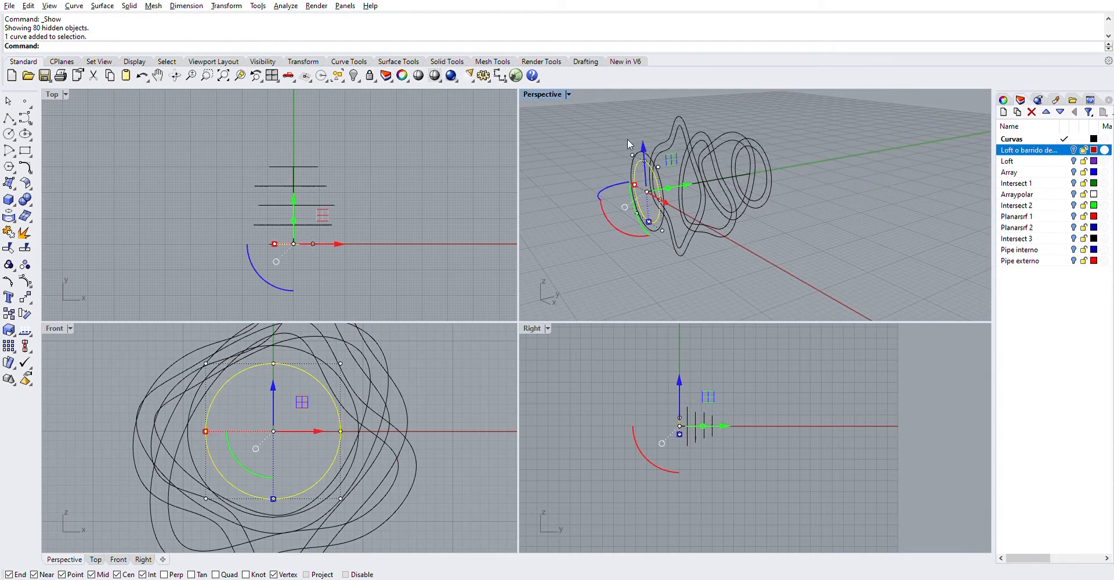
key(F10)
click(670, 131)
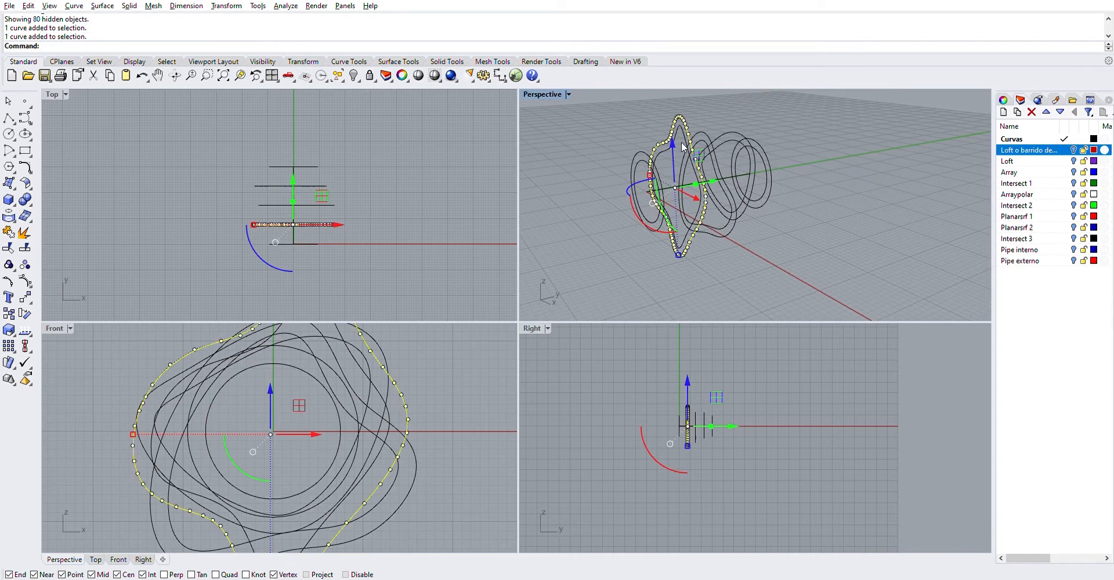
key(Escape)
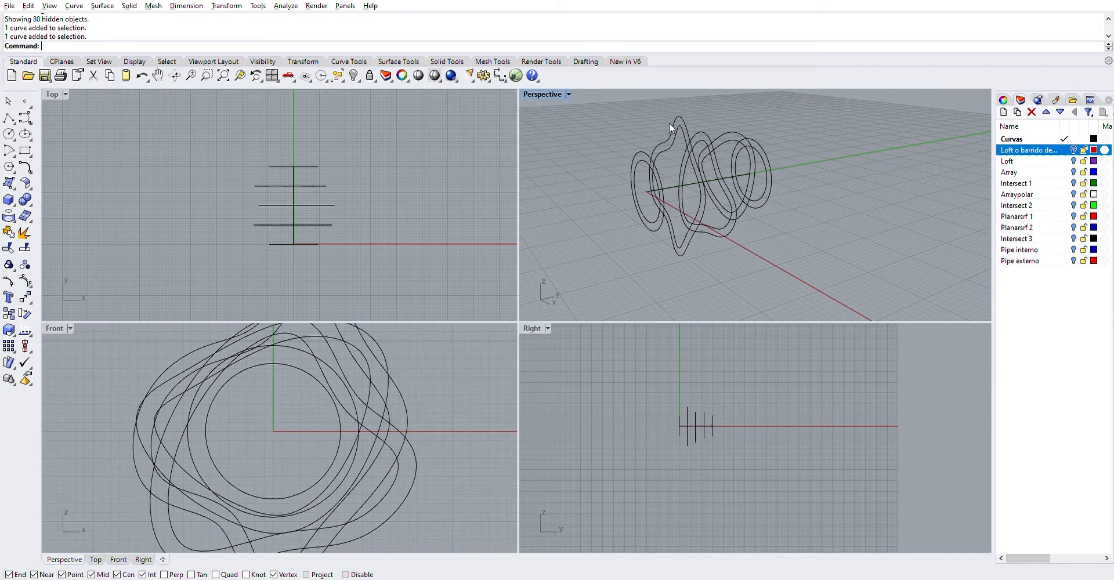
Inspect the inner profile curves along the axis, selecting them one by one up to the far circle.
scroll(701, 179, up, 2)
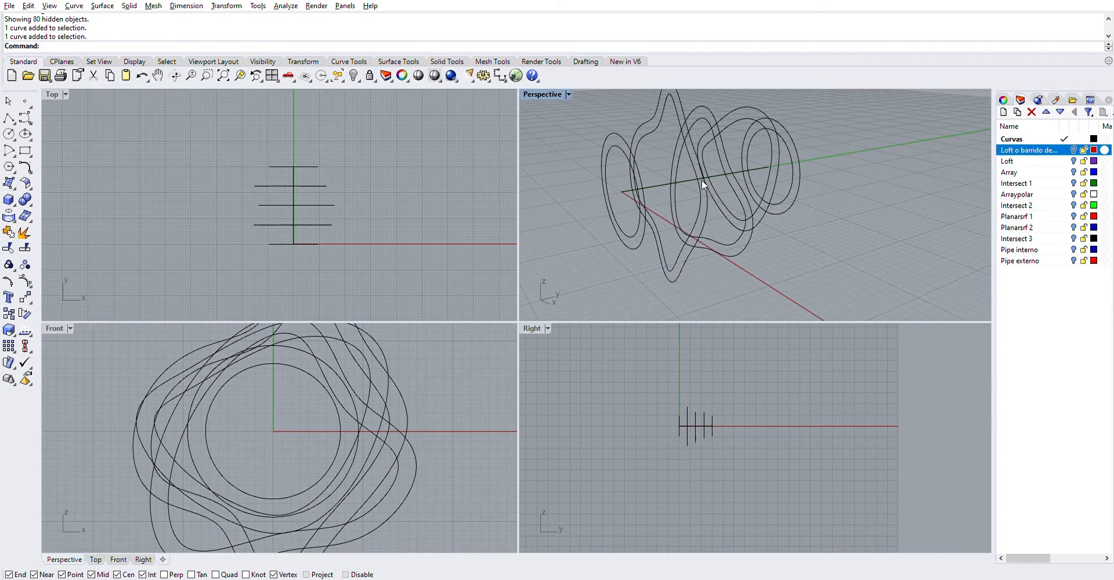
mouse_move(701, 180)
right_down()
mouse_move(664, 180)
mouse_move(702, 182)
right_up()
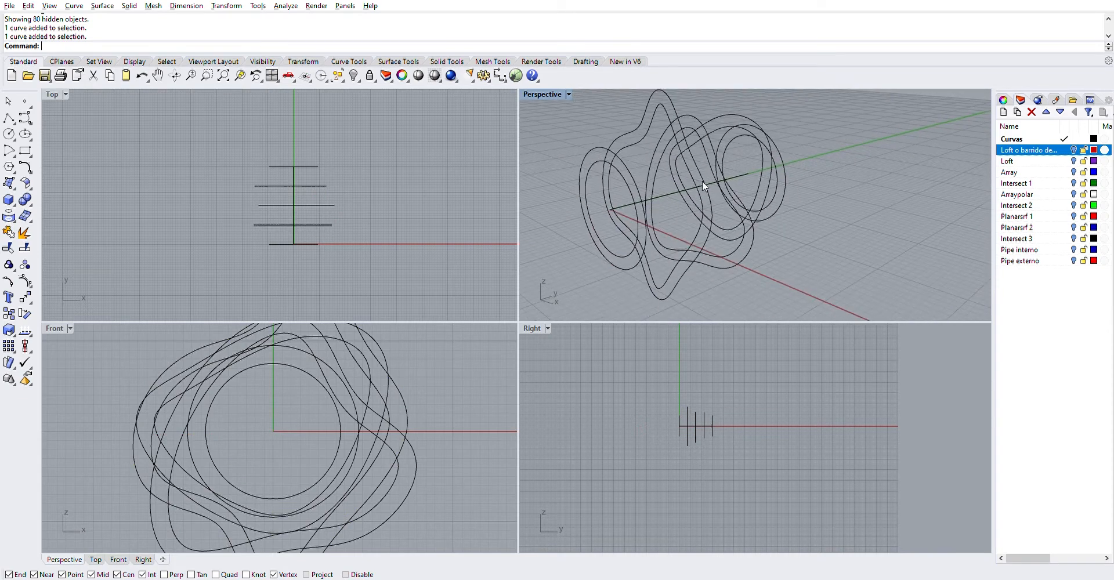
click(628, 173)
click(646, 128)
click(664, 142)
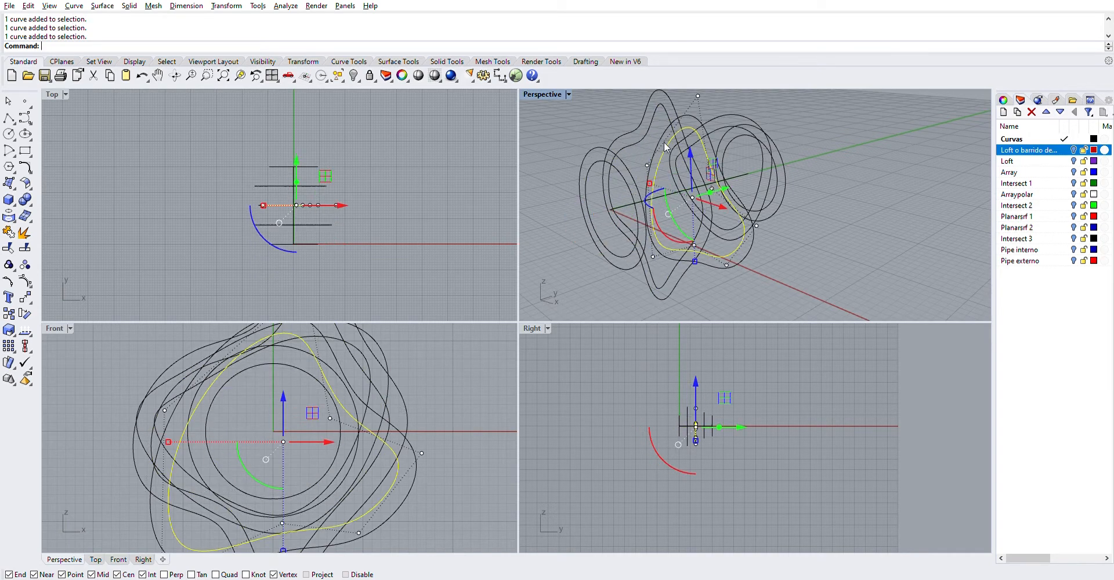
click(733, 125)
click(734, 132)
click(823, 138)
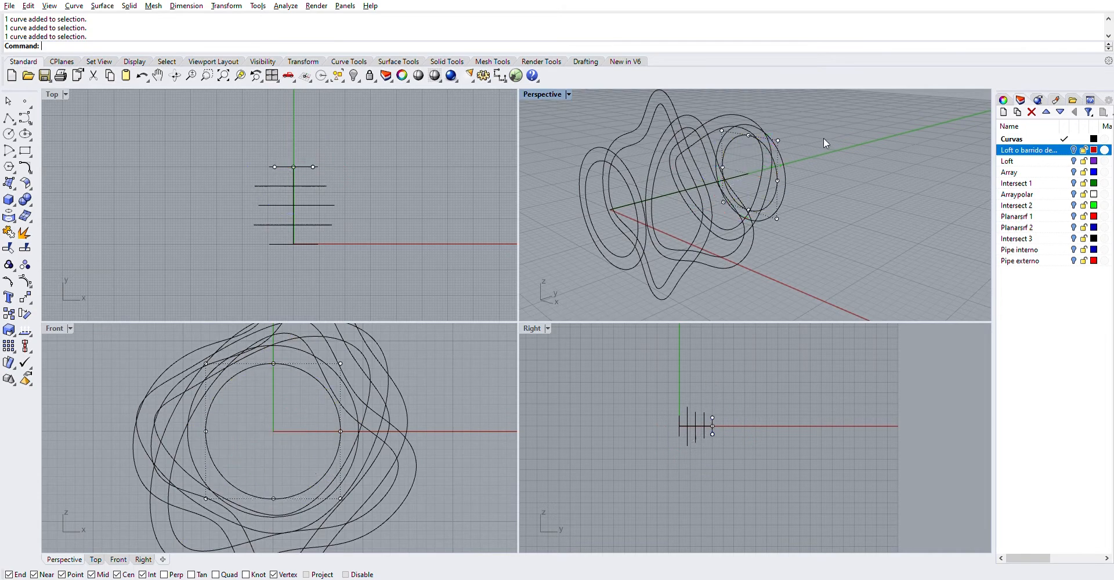
right_drag(823, 138, 752, 153)
Loft a surface through the five inner profile curves, from the origin circle to the far circle, keeping the seam points.
text(Loft)
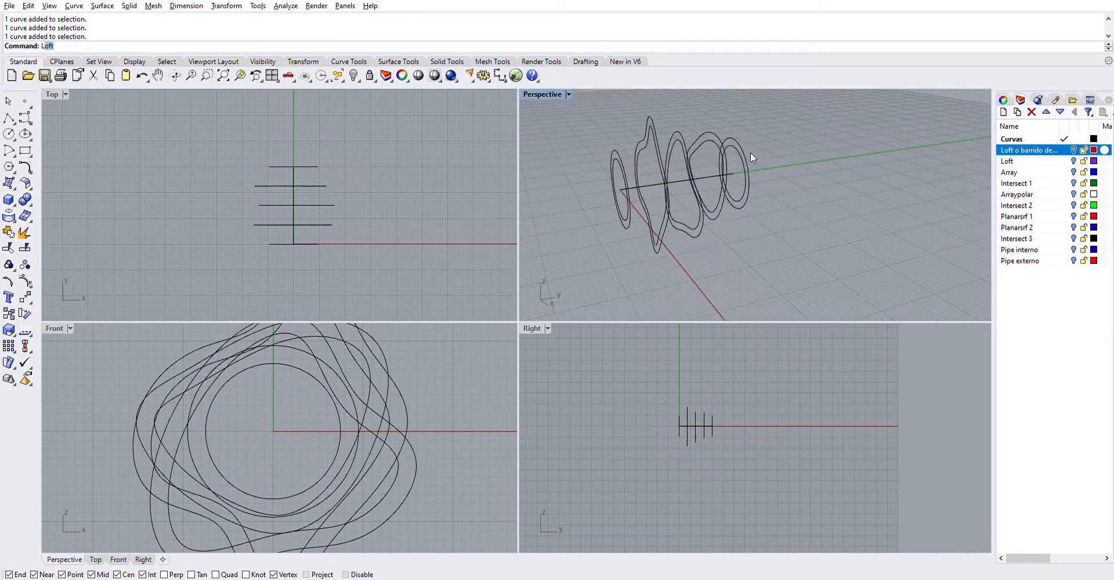
key(Return)
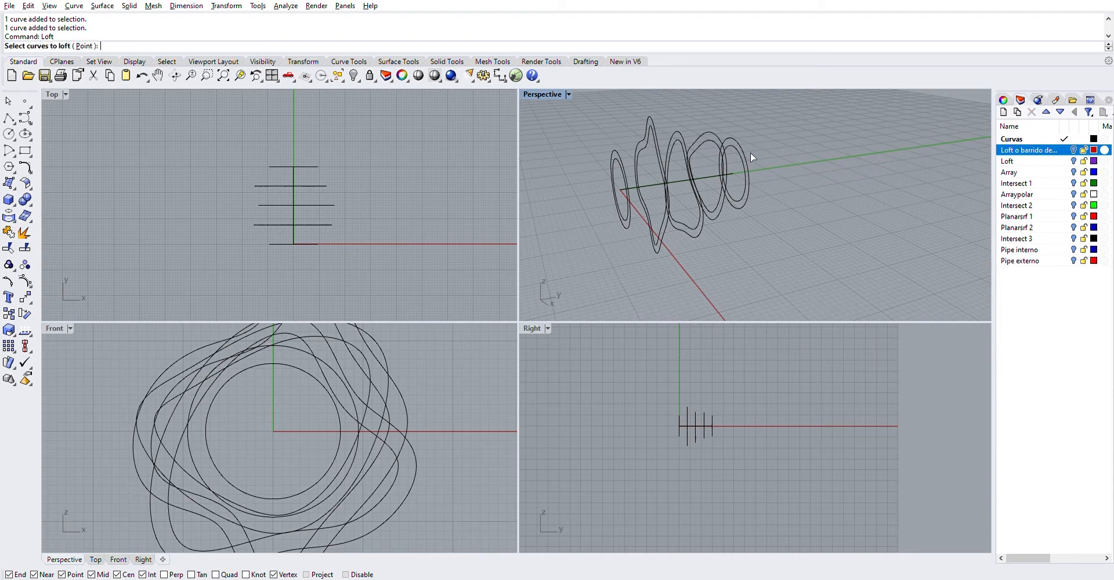
scroll(599, 186, up, 5)
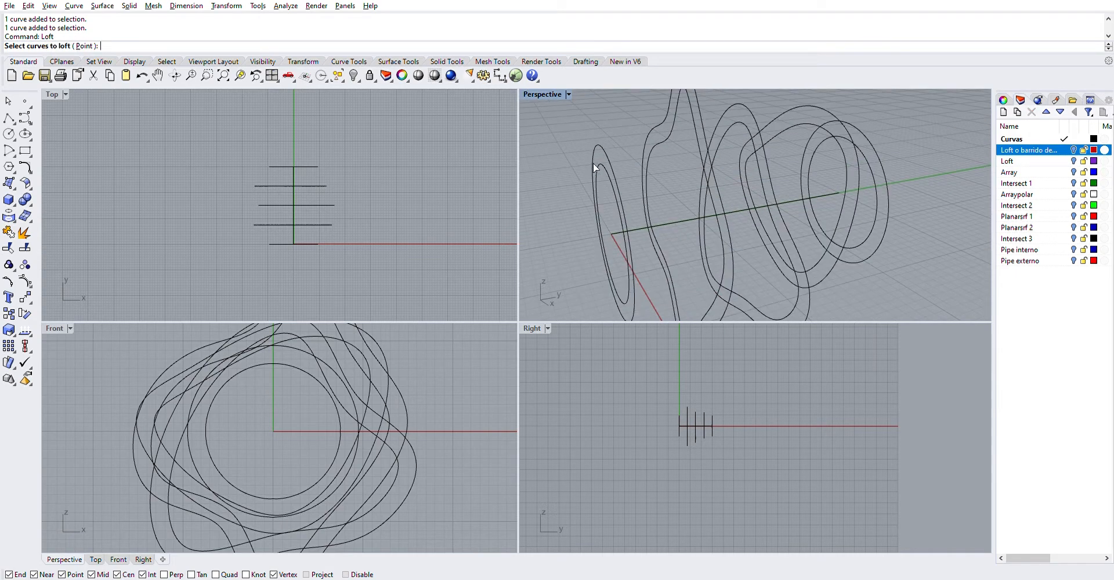
click(606, 156)
click(661, 143)
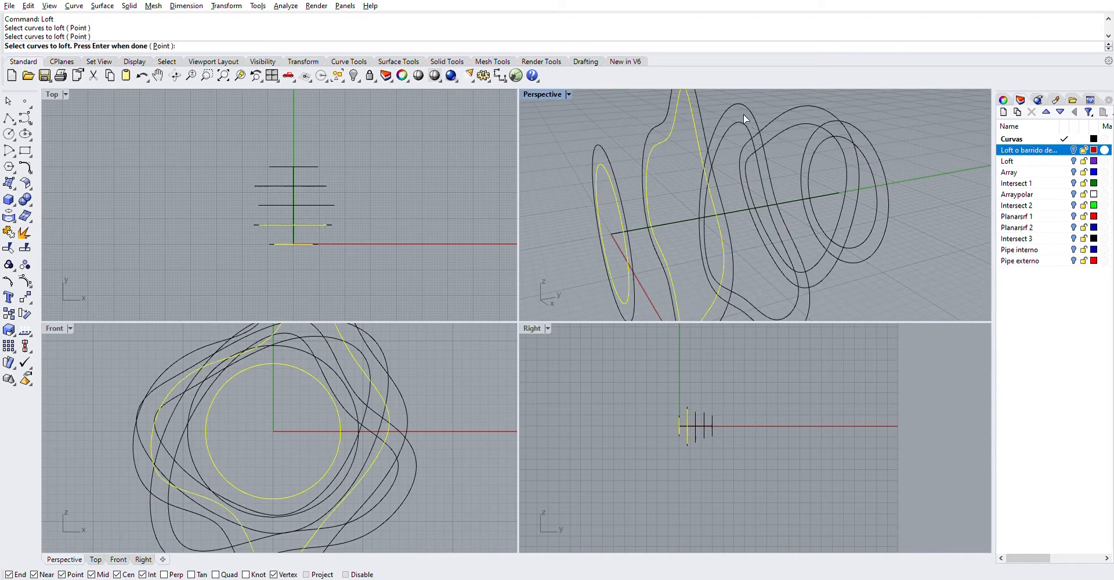
click(732, 133)
click(804, 119)
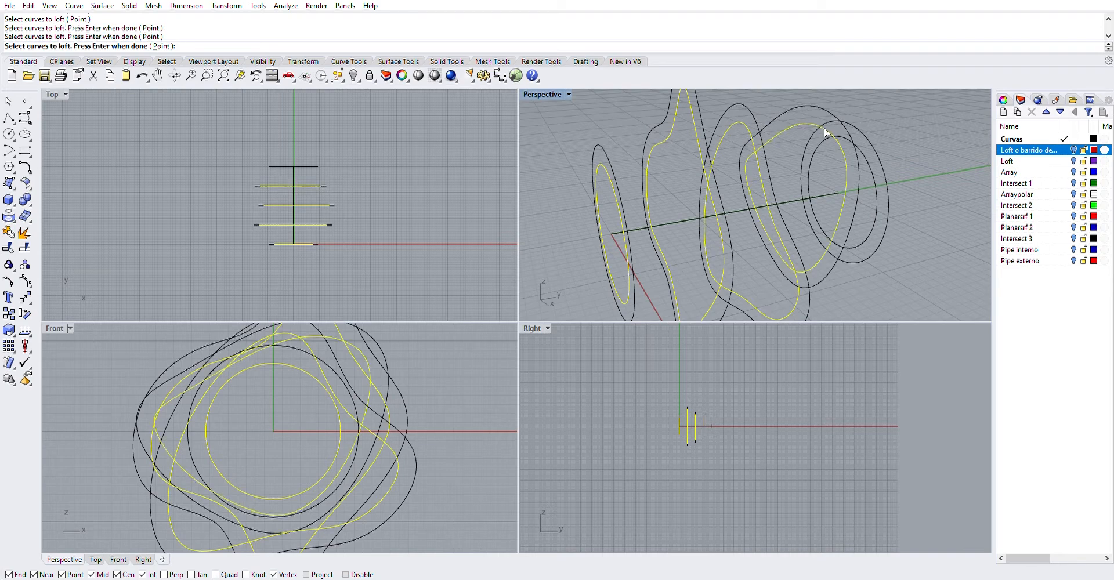
click(819, 138)
key(Return)
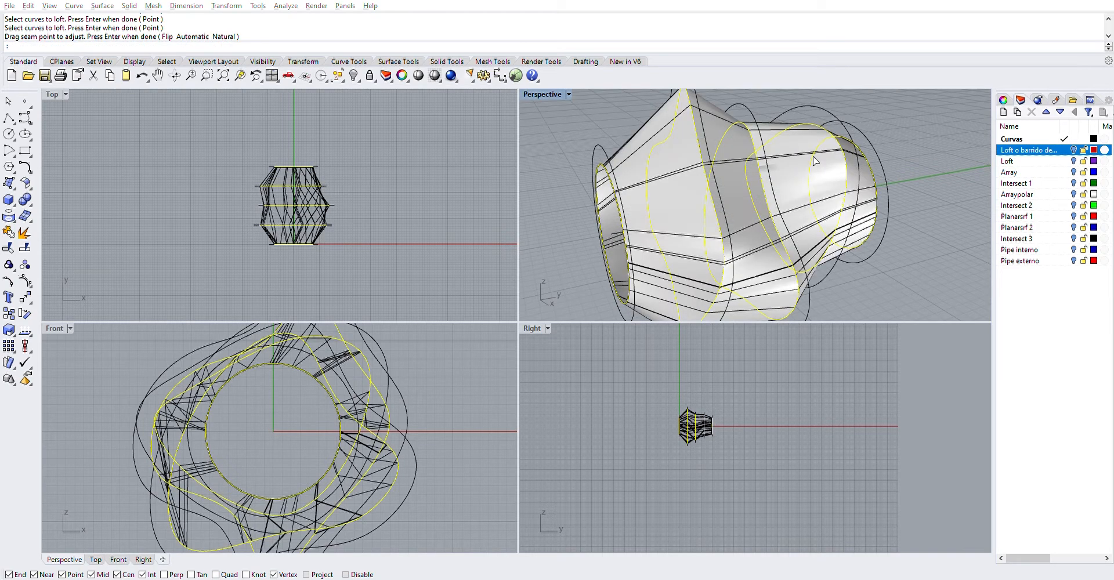
click(546, 378)
Loft a second surface through the five outer offset curves, from the outer origin circle to the outer far circle.
right_click(620, 117)
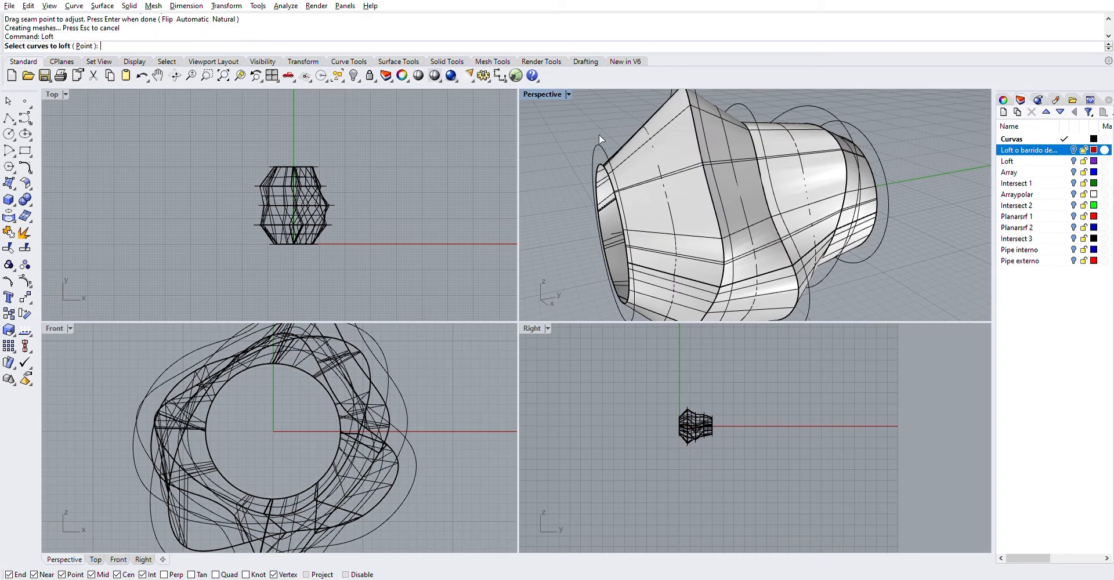
click(600, 140)
right_drag(624, 124, 596, 161)
click(604, 167)
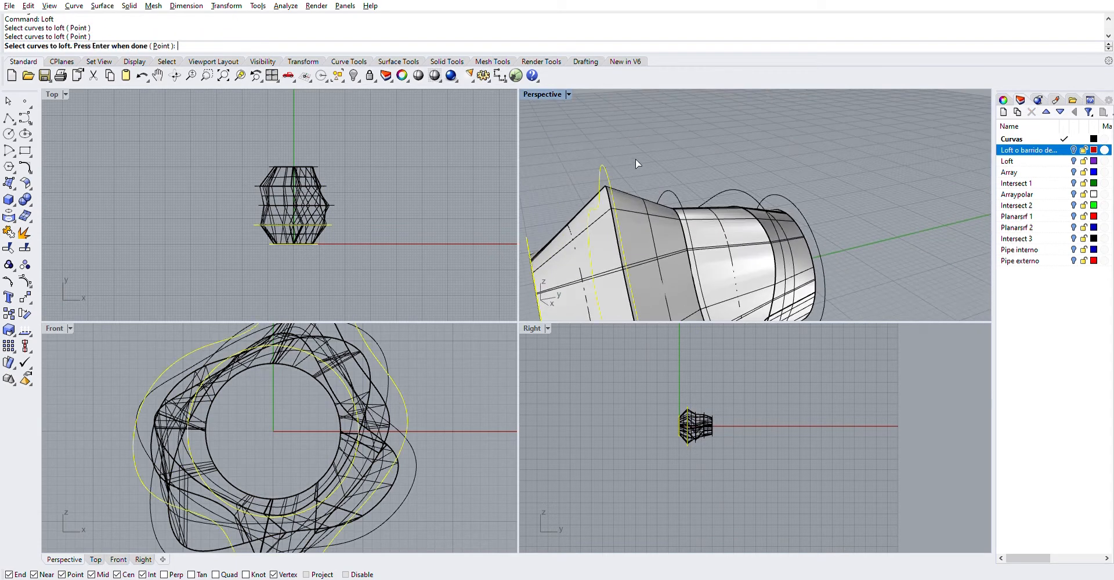
click(673, 180)
click(747, 189)
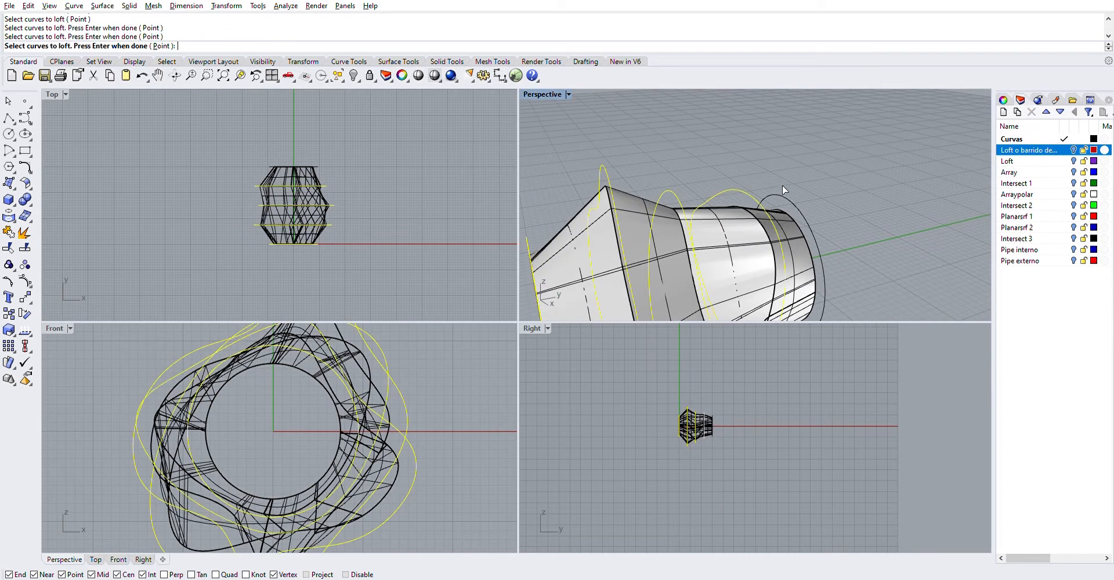
click(782, 194)
right_click(758, 155)
right_click(757, 156)
scroll(621, 285, down, 5)
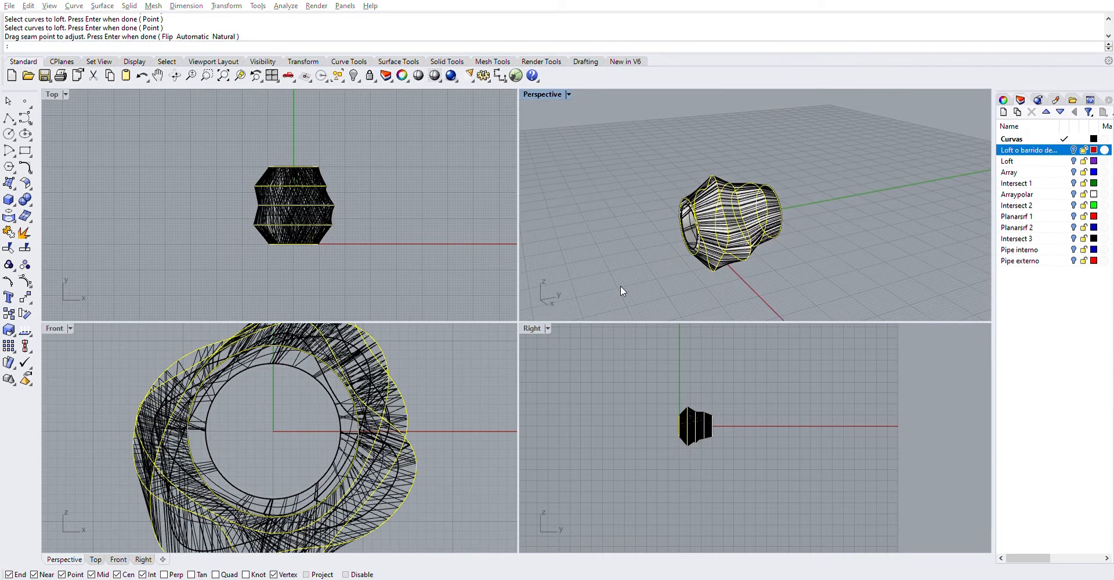
key(Return)
Check the outer and inner lofted surfaces, and delete both so that only the profile curves remain.
scroll(803, 194, up, 2)
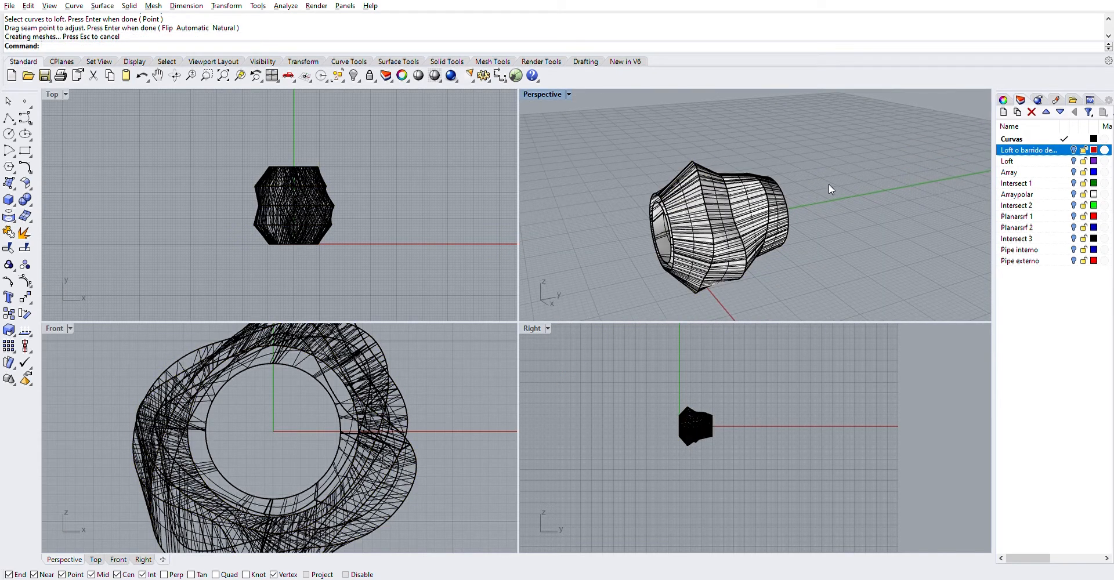
scroll(829, 189, up, 3)
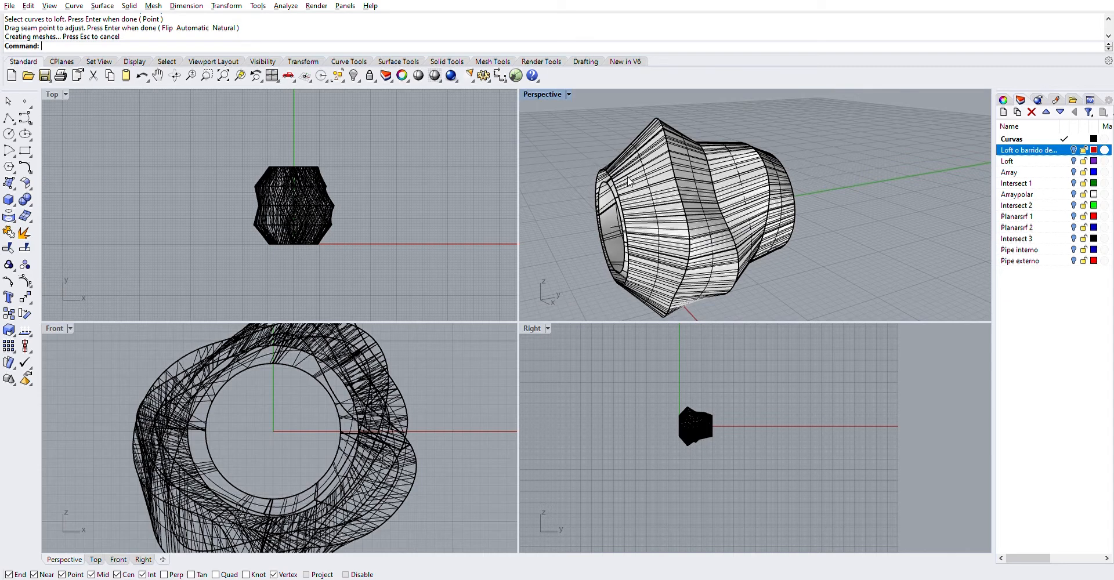
click(658, 201)
click(877, 203)
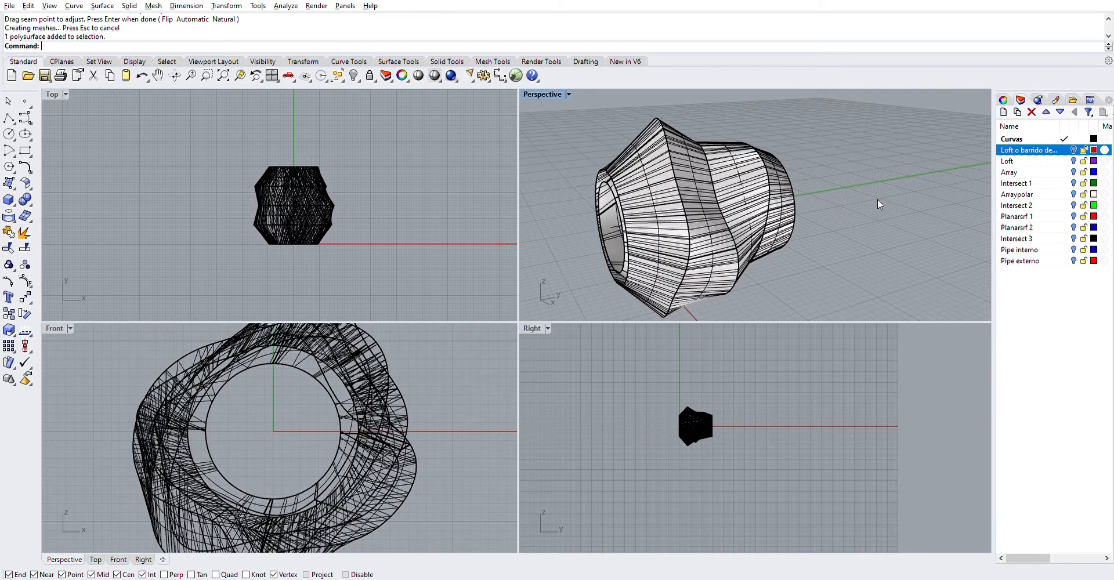
click(655, 197)
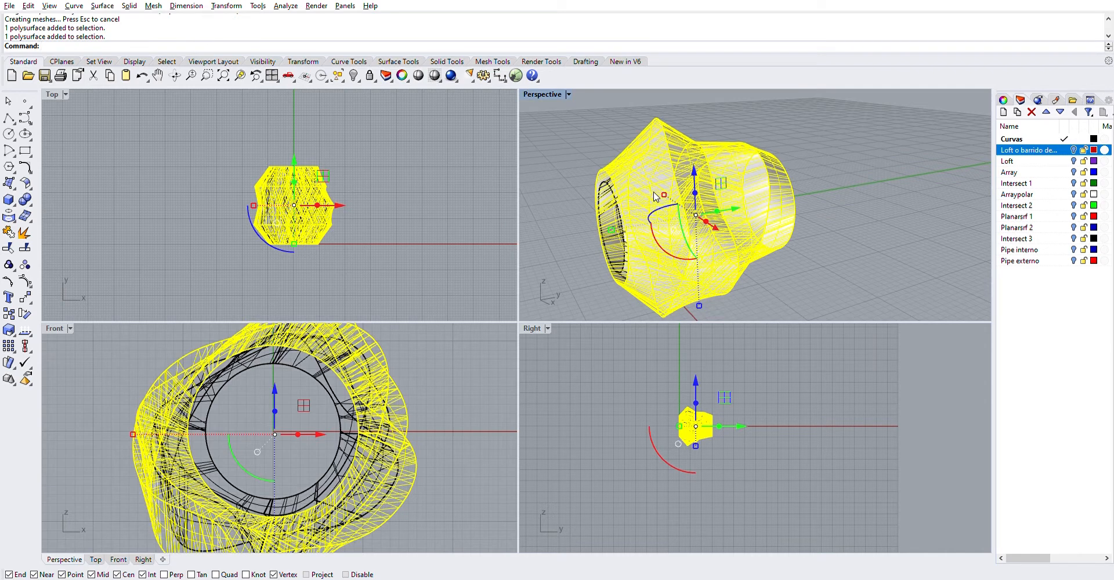
key(Delete)
click(645, 200)
key(Delete)
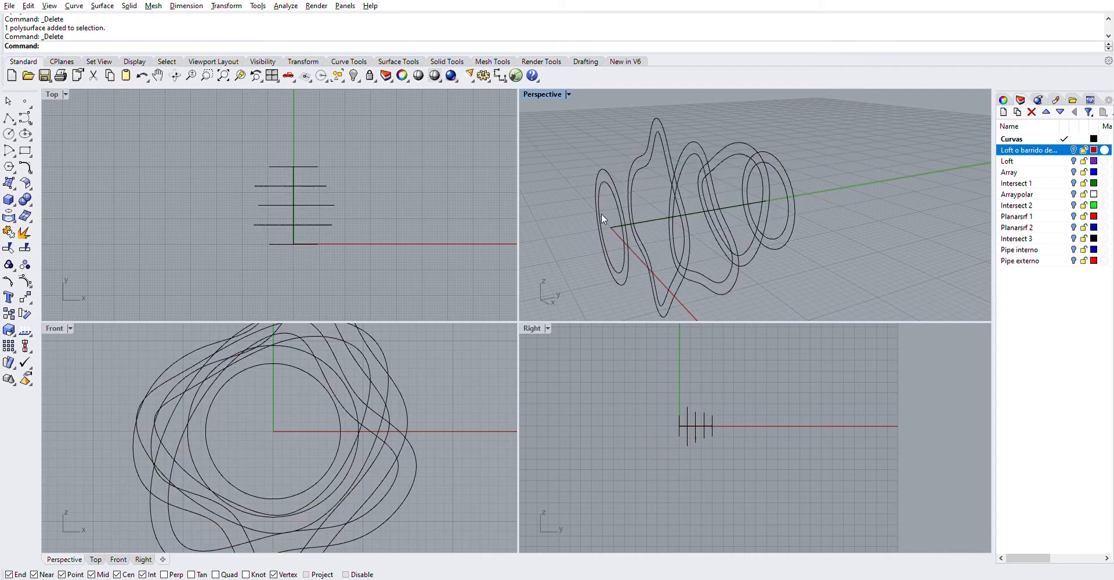
Create a one-rail sweep through the five inner profile curves, using the central axis line as the rail.
click(27, 230)
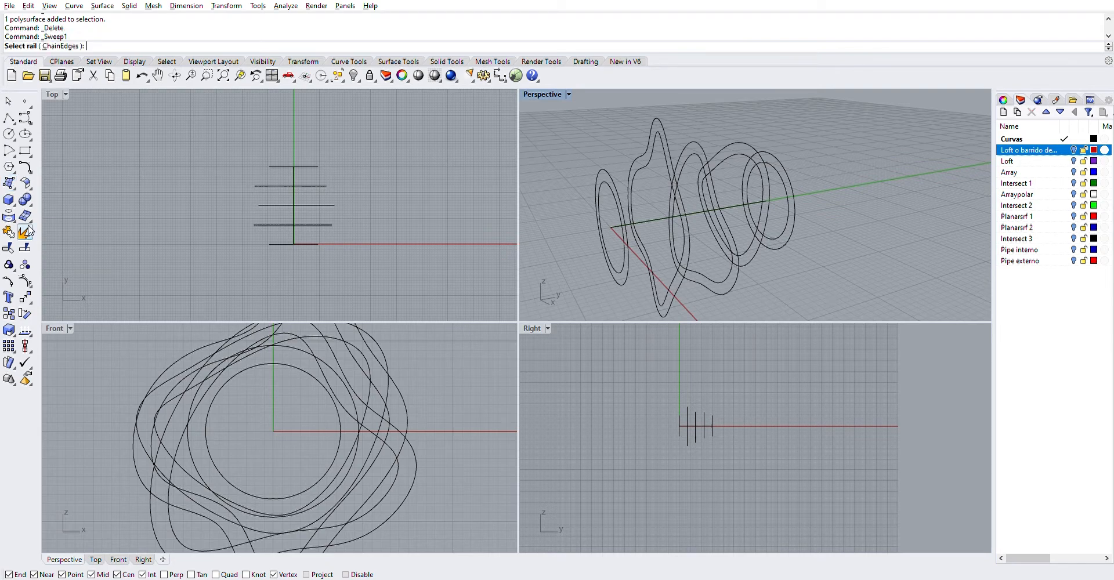
click(653, 210)
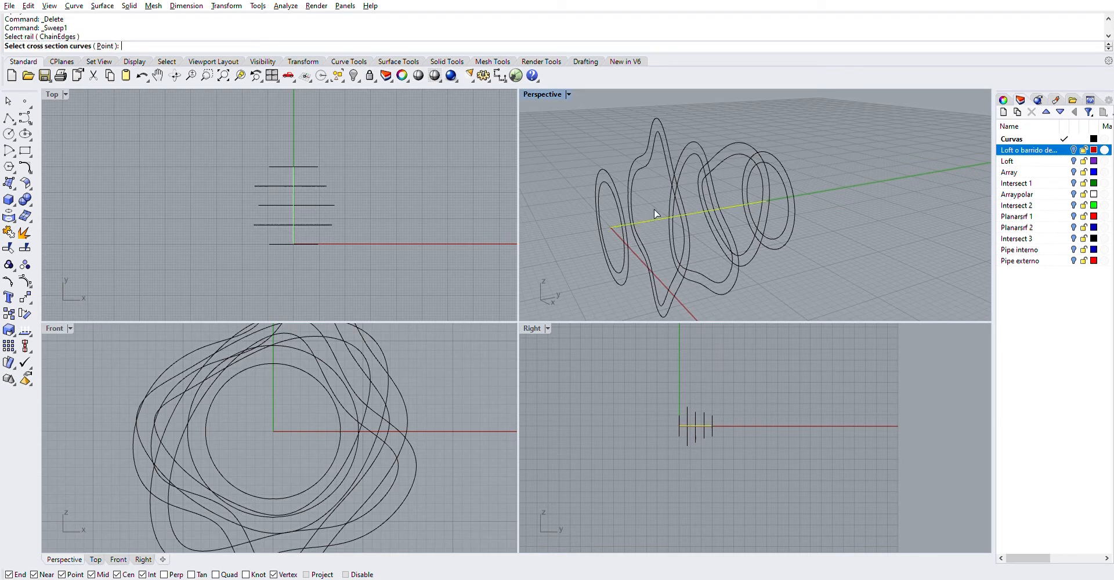
click(612, 181)
click(650, 163)
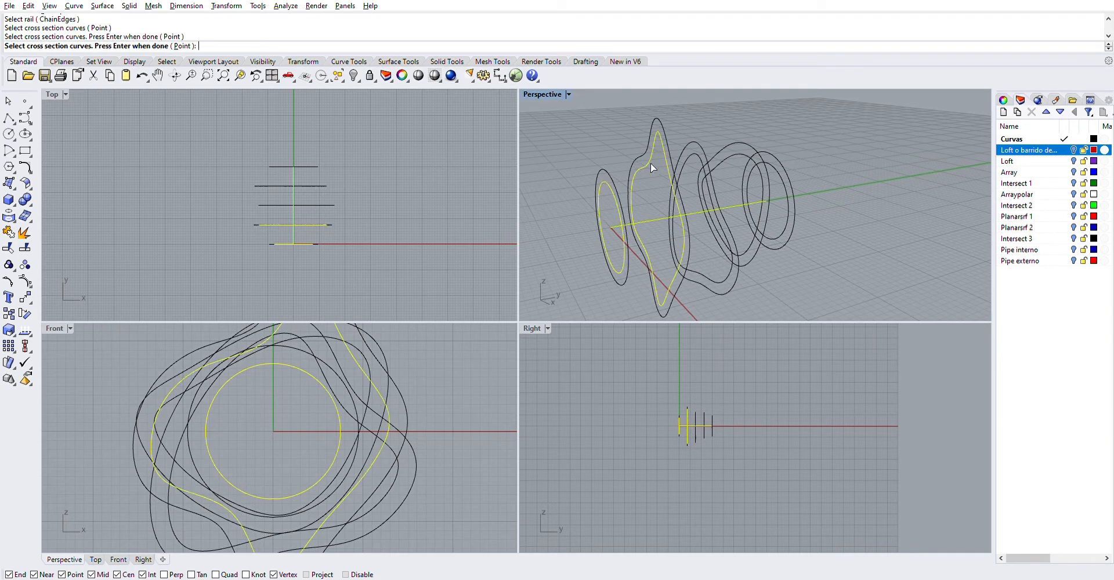
click(695, 146)
click(727, 152)
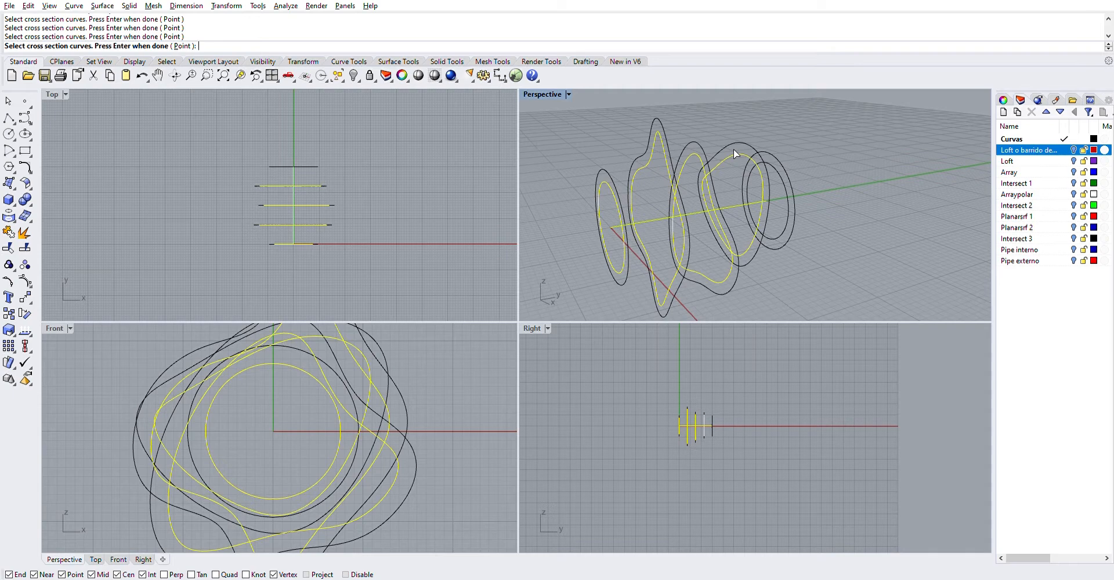
click(782, 174)
key(Return)
key(Return)
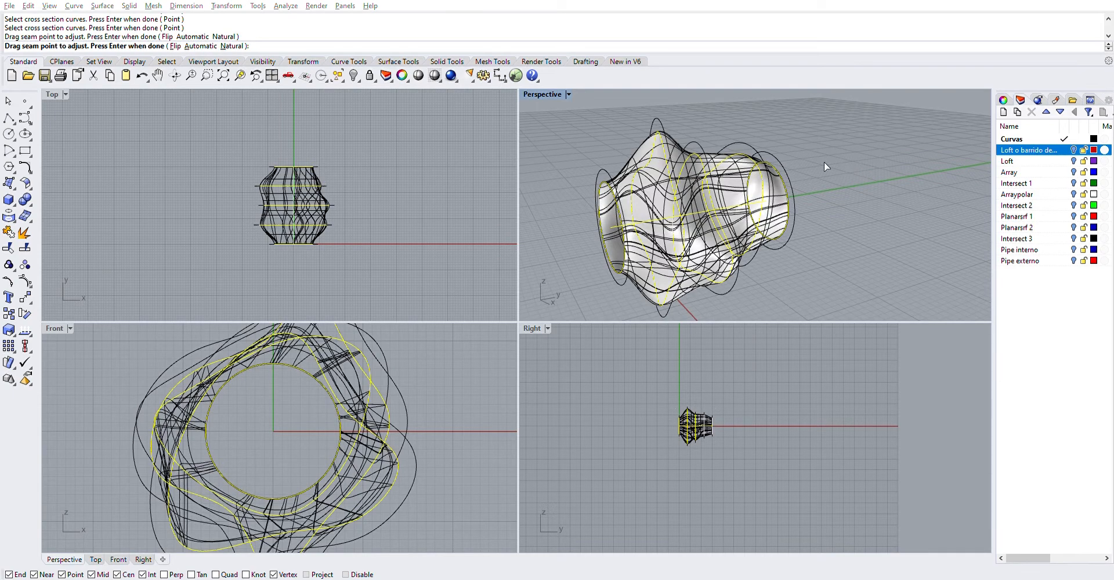
key(Return)
Try to sweep the outer profile curves with the outer origin circle as the rail.
key(Return)
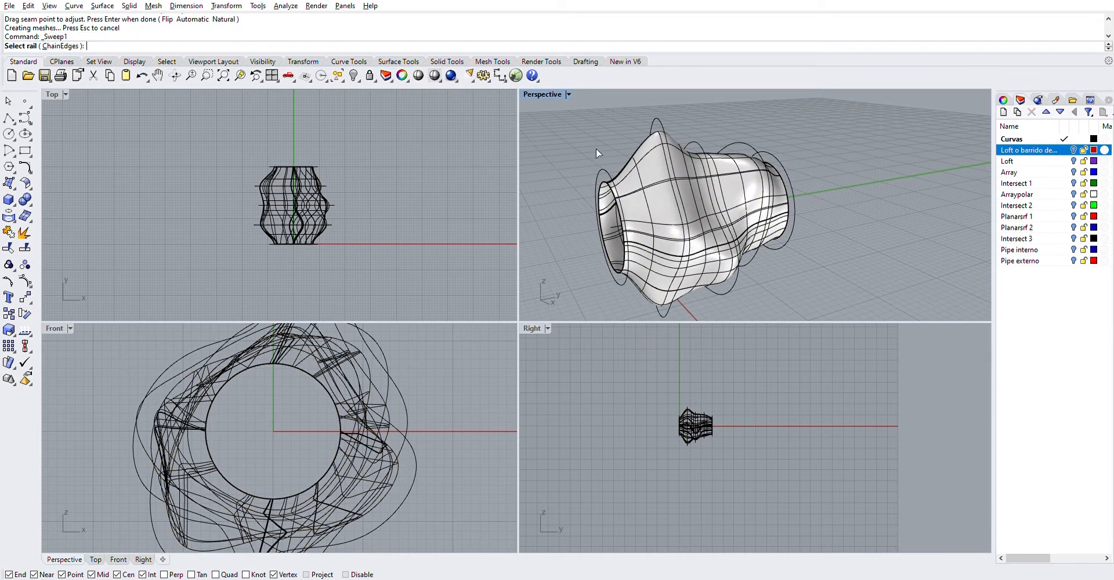
click(606, 161)
click(657, 116)
click(718, 139)
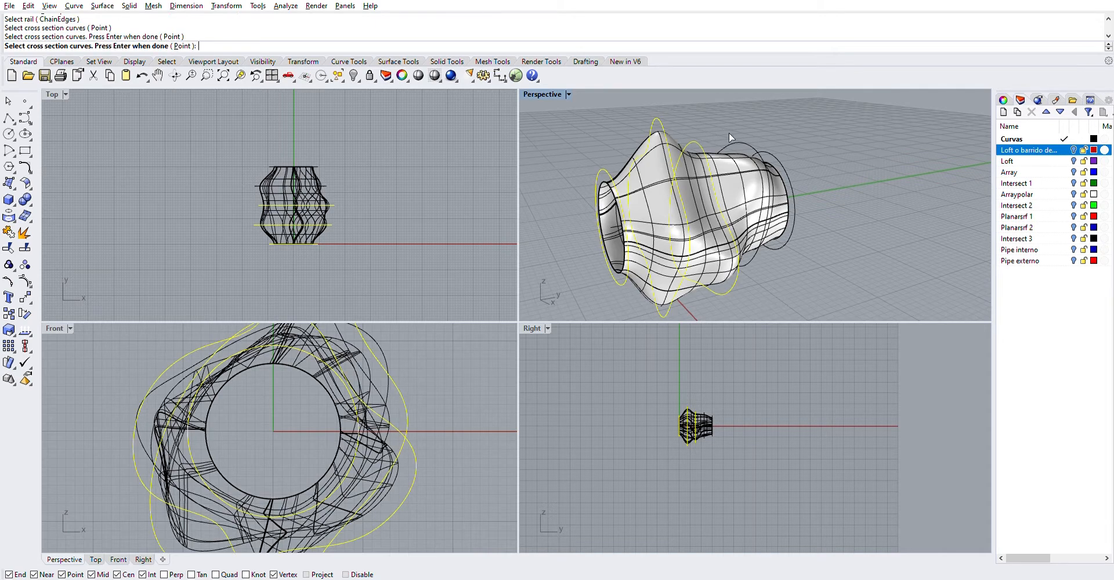
click(765, 143)
key(Return)
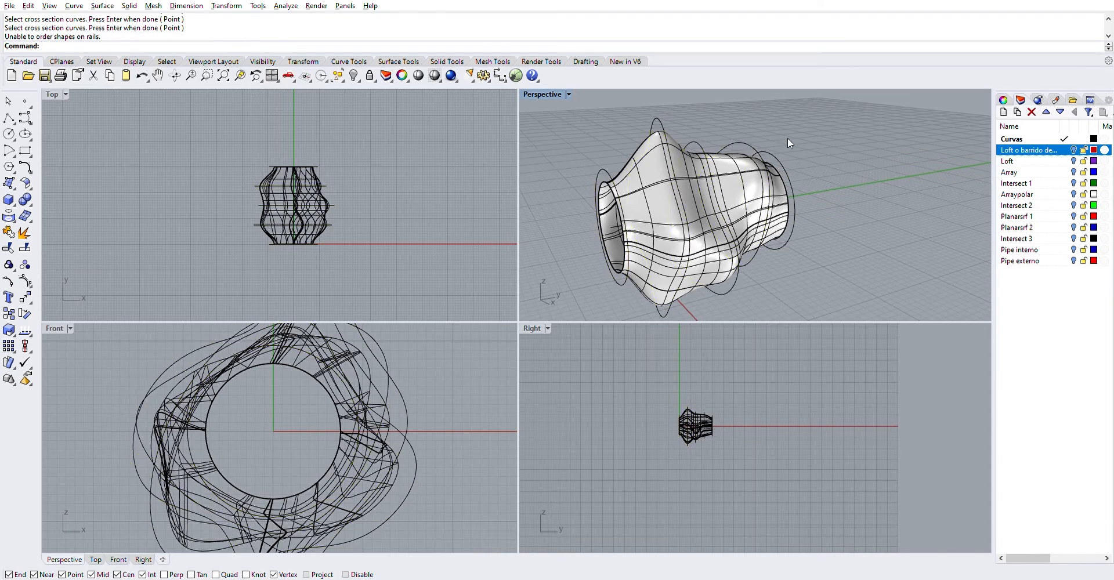
Create a one-rail sweep through the five outer offset curves, using the central axis line as the rail.
mouse_move(649, 222)
right_down()
mouse_move(667, 226)
mouse_move(650, 233)
right_up()
right_click(652, 238)
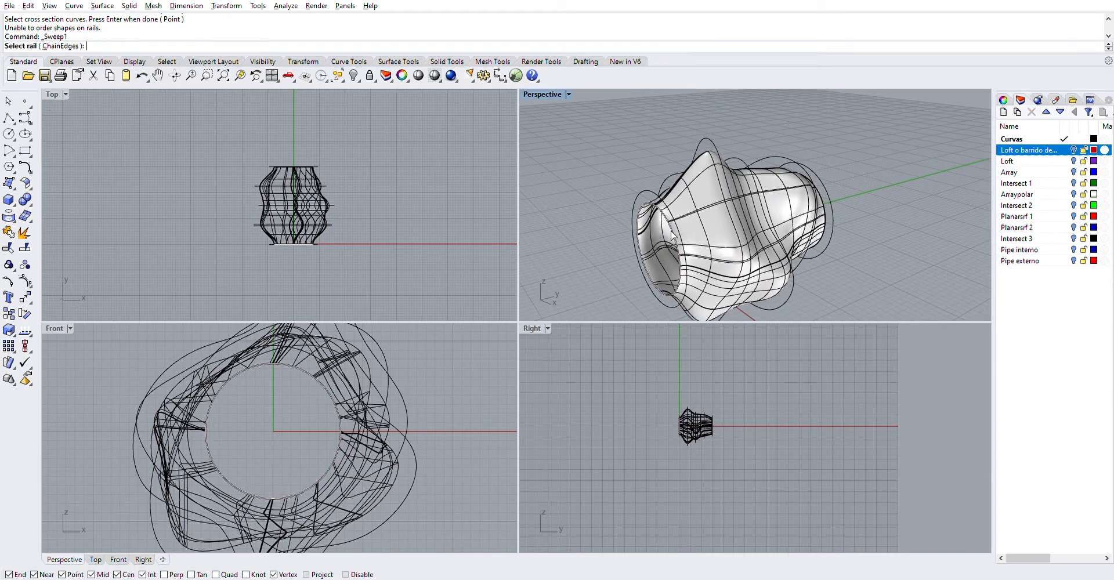
click(672, 236)
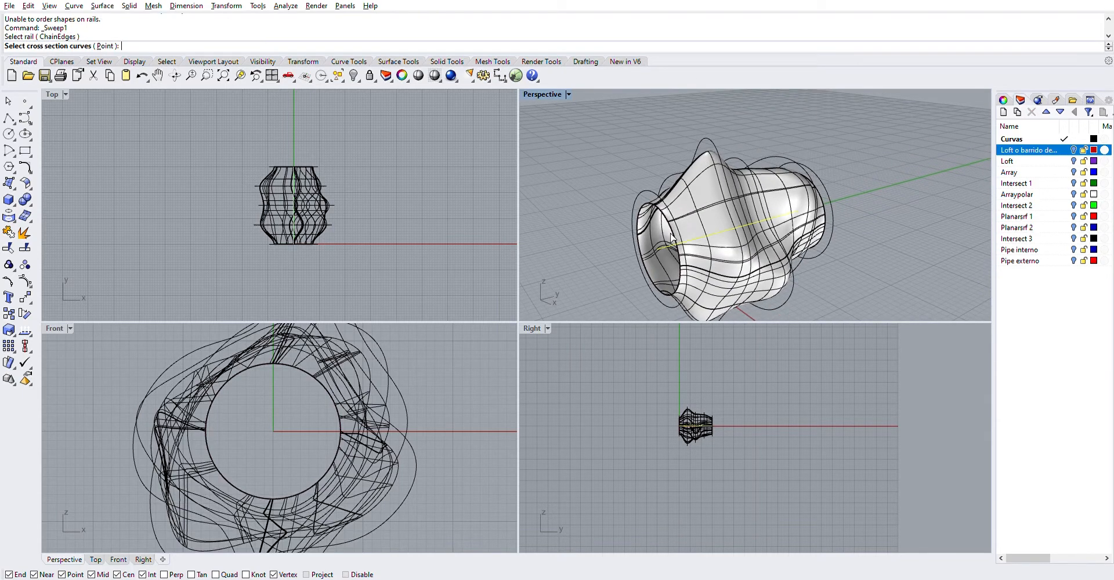
click(659, 166)
click(686, 161)
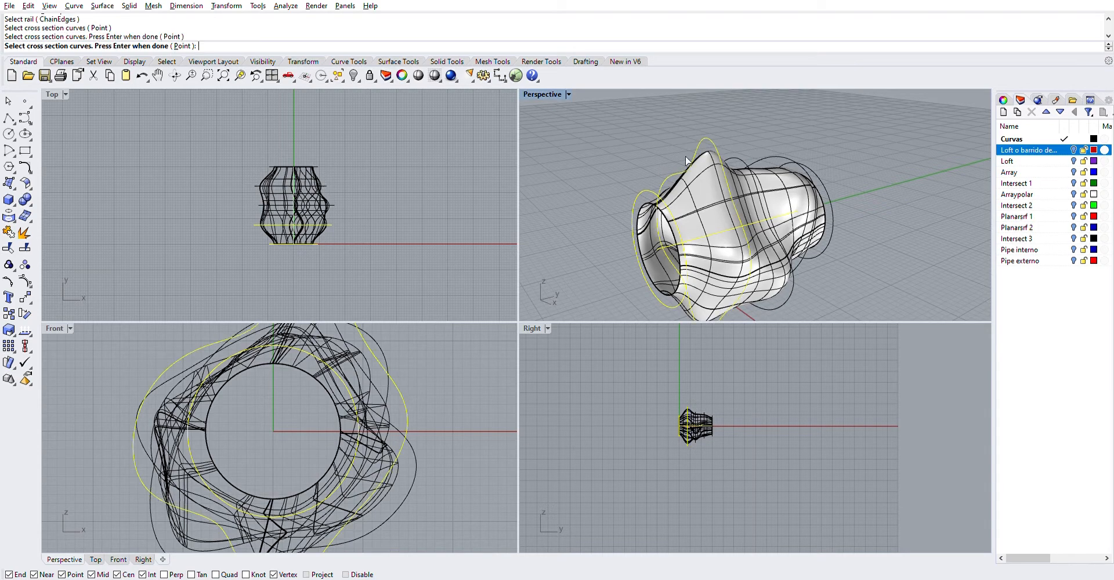
click(733, 154)
click(771, 150)
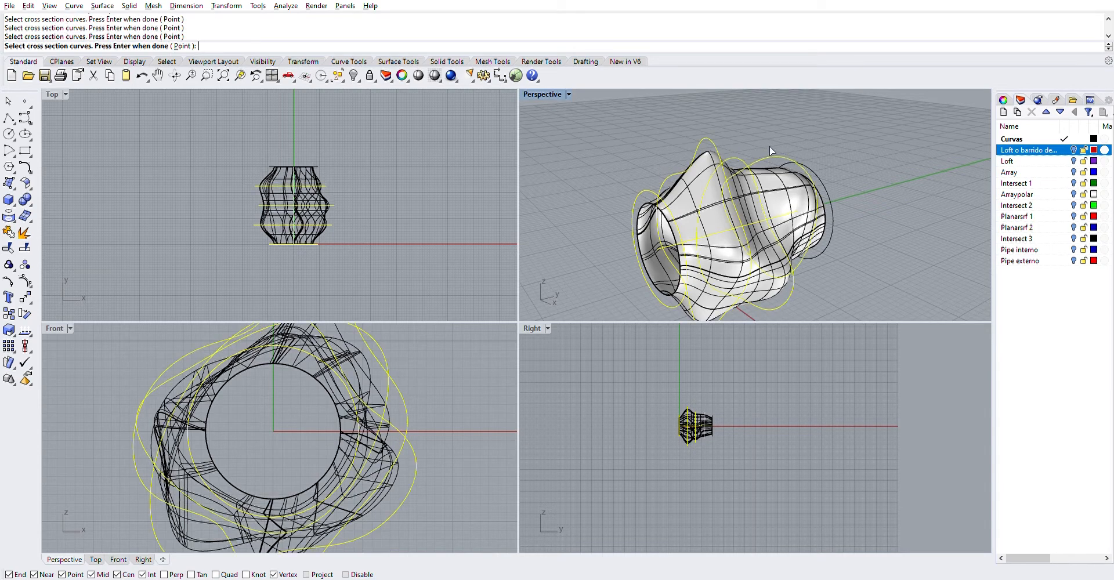
click(810, 160)
key(Return)
key(Return)
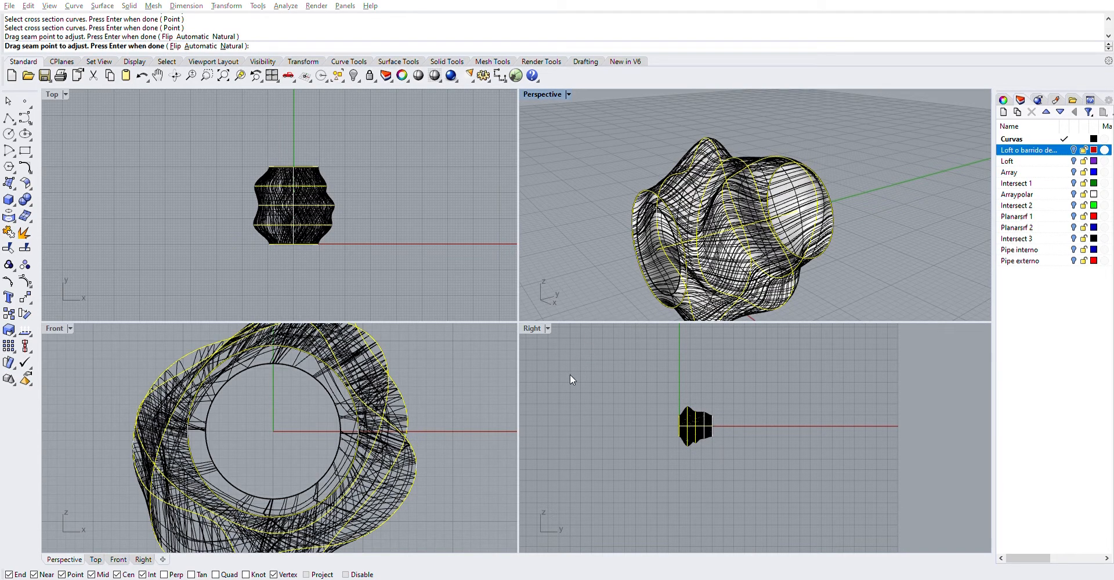
key(Return)
Delete the outer and inner swept surfaces, leaving only the profile curves and the axis.
click(803, 191)
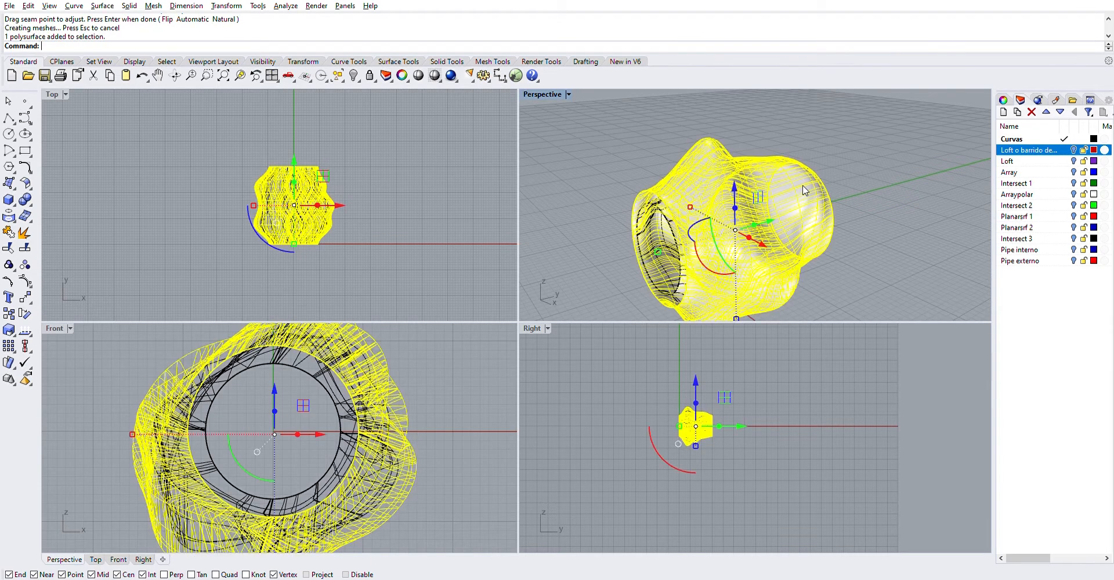
key(Delete)
click(787, 191)
key(Delete)
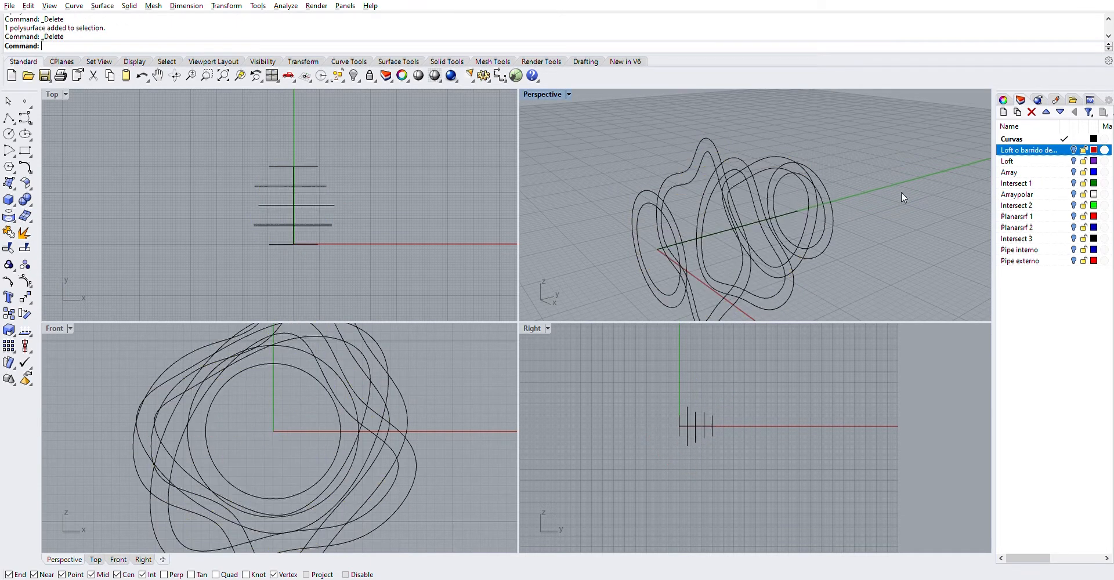
Turn on the "Loft o barrido de..." and "Loft" layers to show their prepared surfaces.
click(1073, 150)
click(1073, 161)
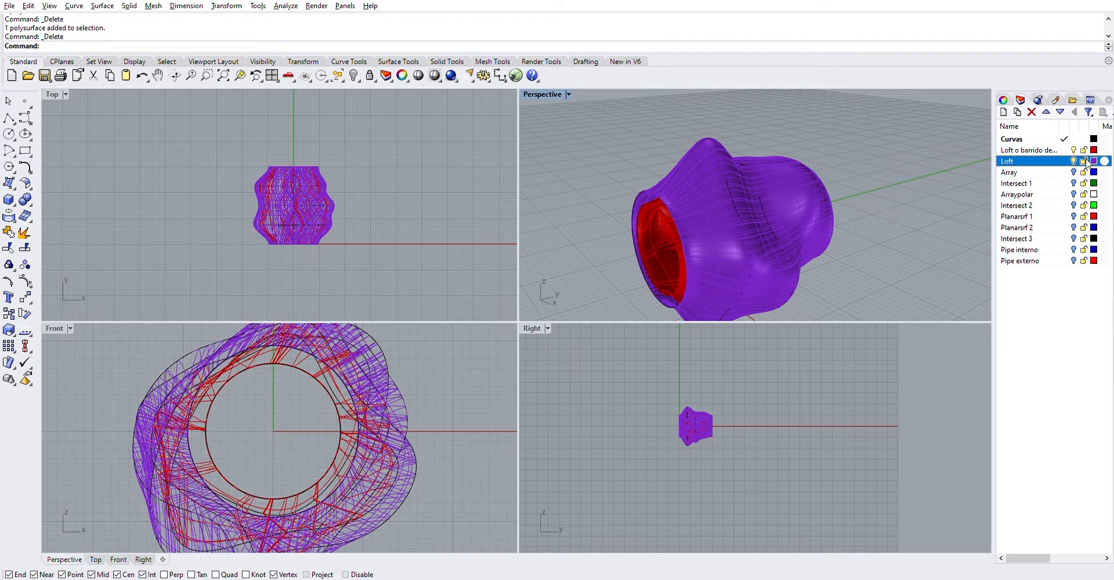
Turn on the Array layer to examine the prepared parallel planes around the body, and hide it again.
click(1073, 172)
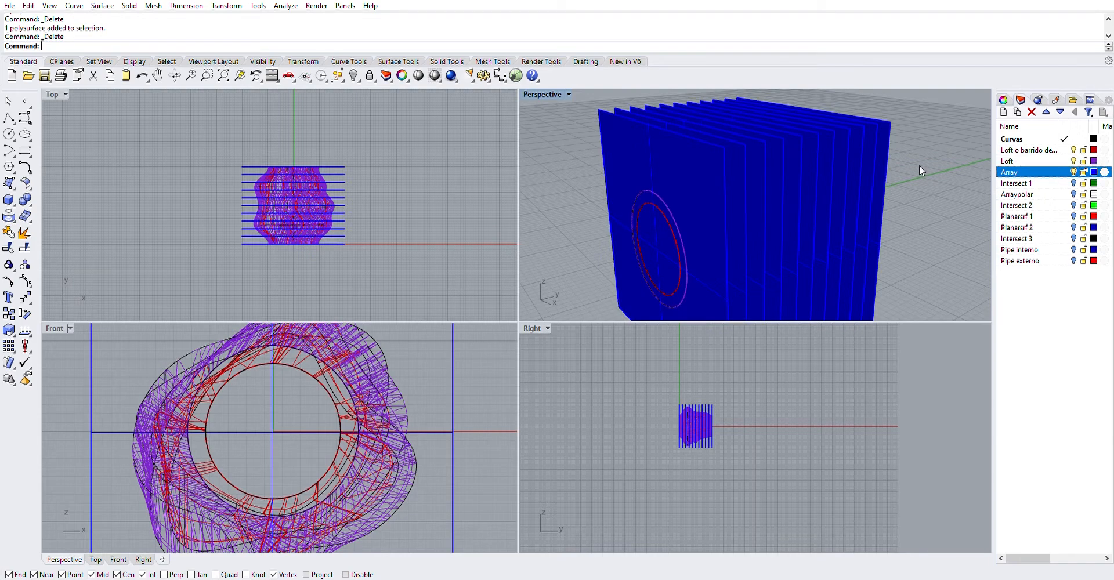
scroll(919, 167, down, 2)
right_drag(917, 173, 896, 176)
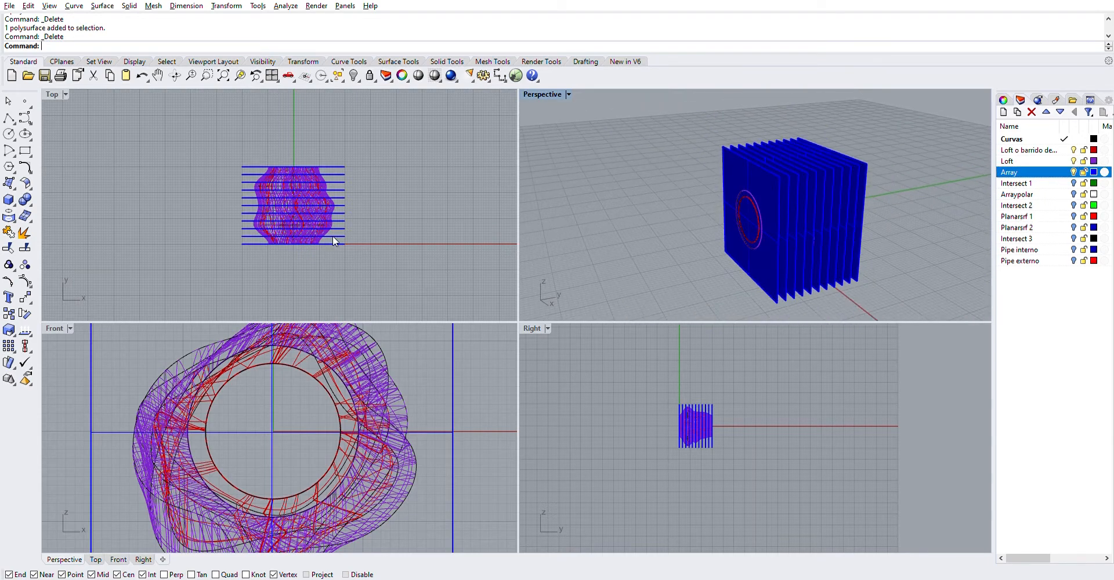
scroll(433, 350, down, 3)
right_drag(430, 418, 404, 414)
double_click(55, 328)
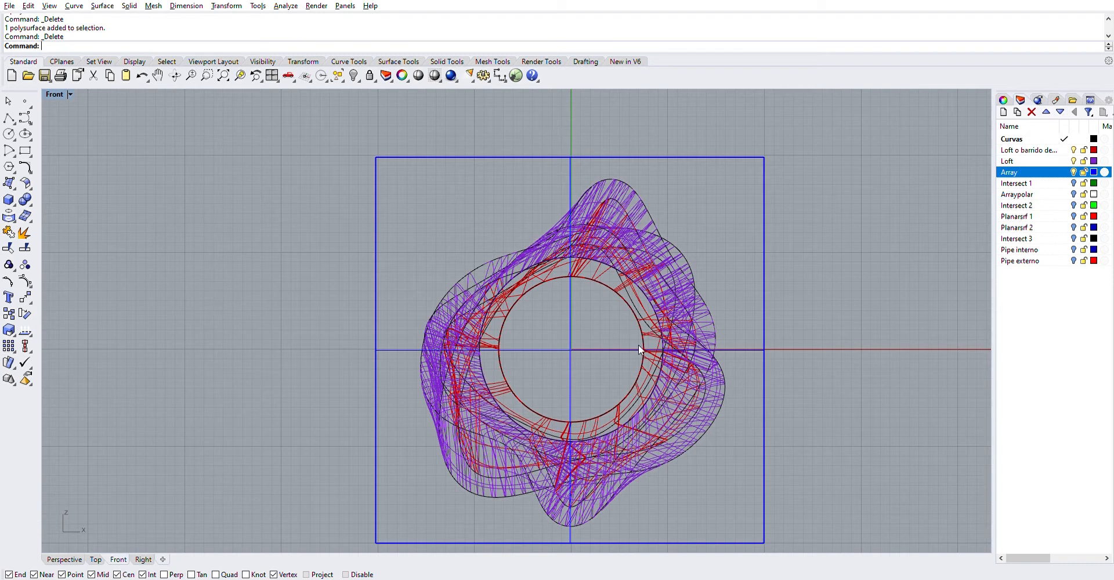
double_click(54, 93)
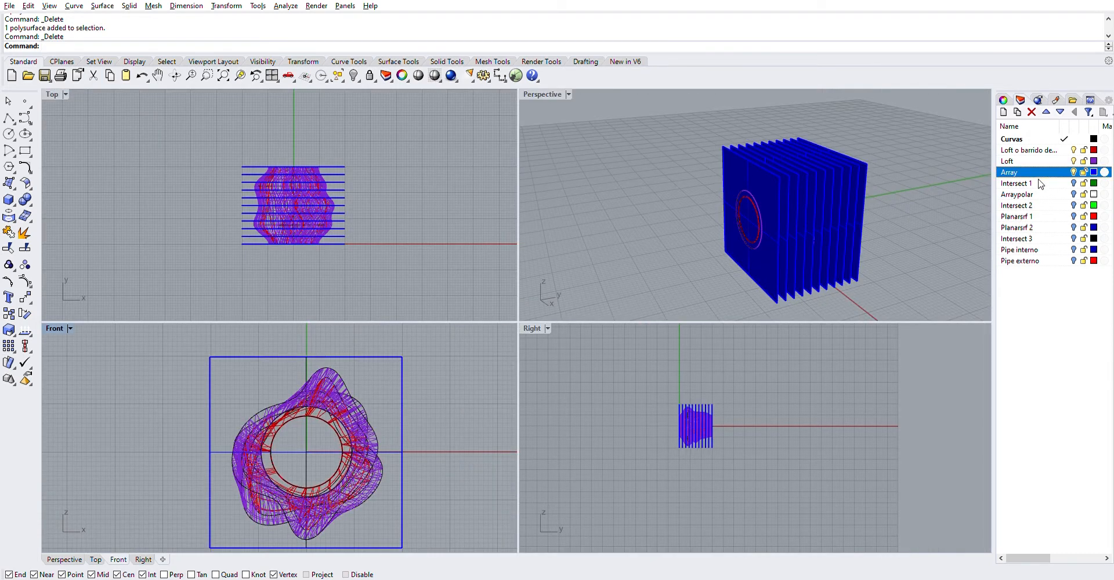
click(1073, 171)
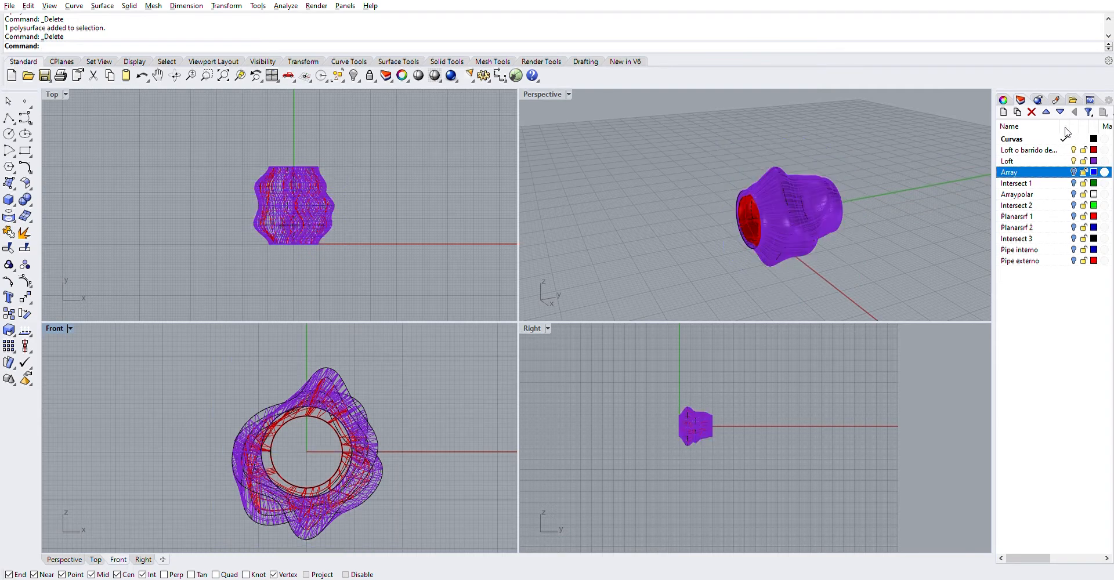
Create a square four-corner surface in the Front view on the Curvas layer, enclosing the whole outer profile.
click(1066, 138)
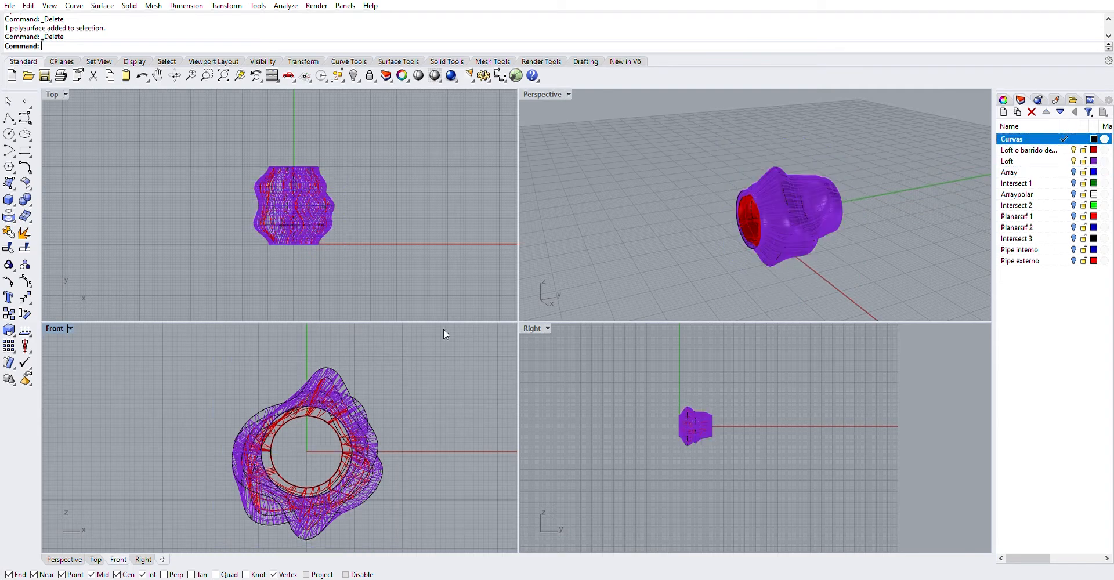
click(9, 183)
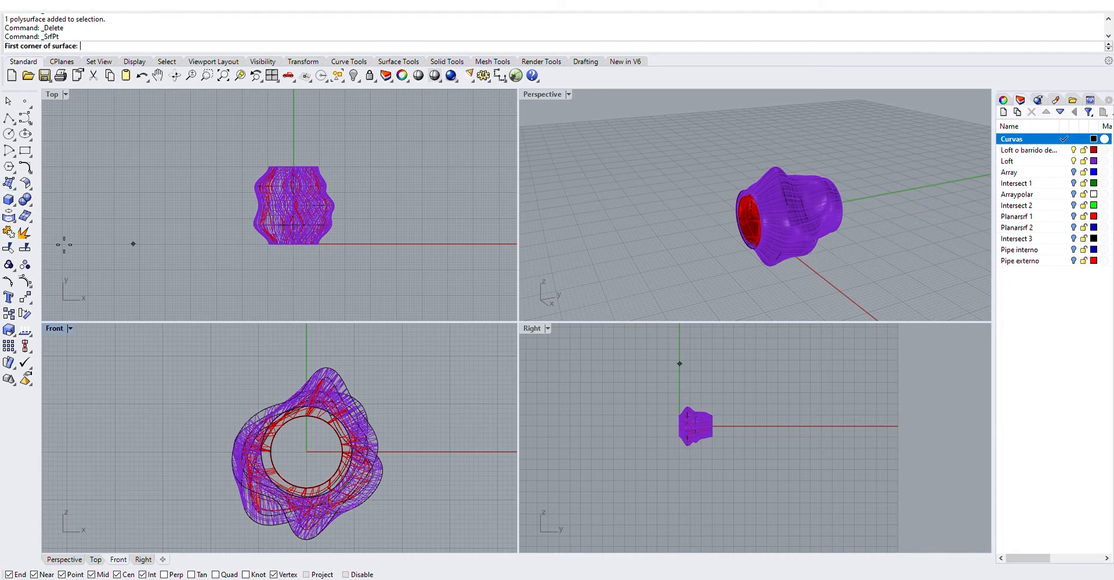
click(209, 355)
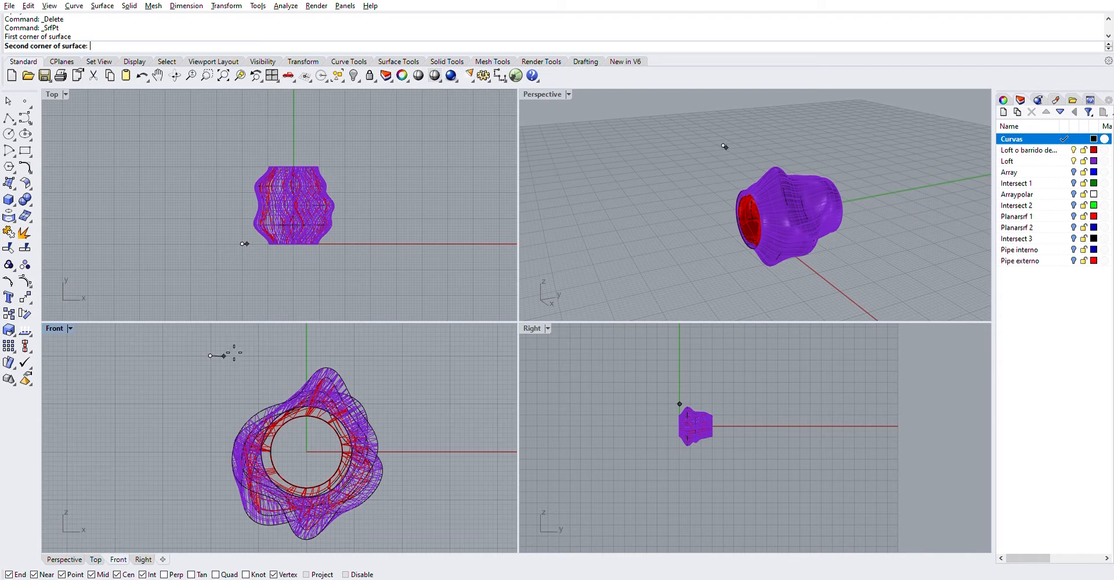
click(402, 356)
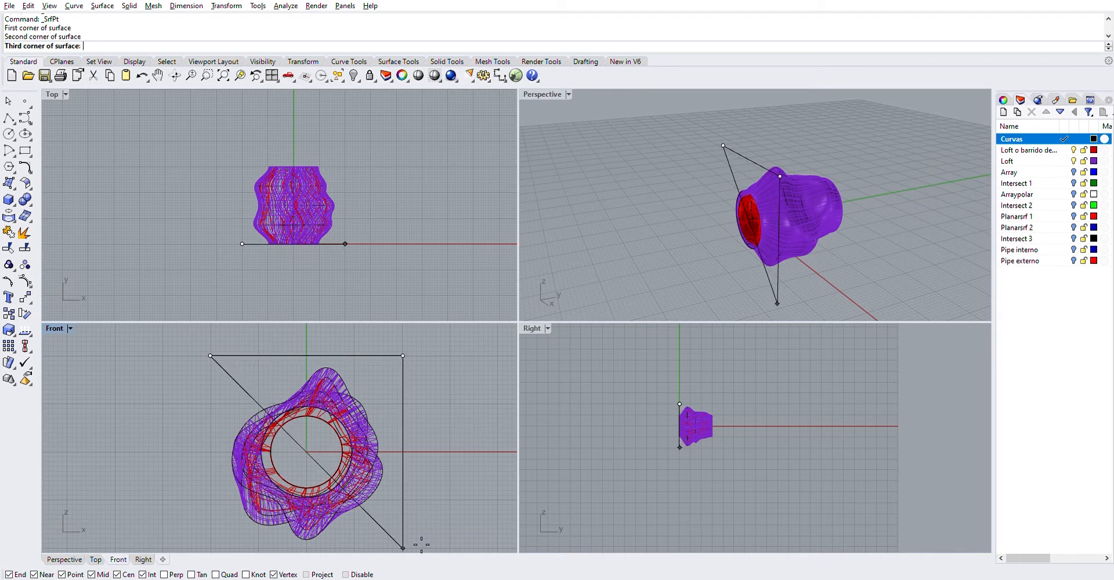
click(403, 547)
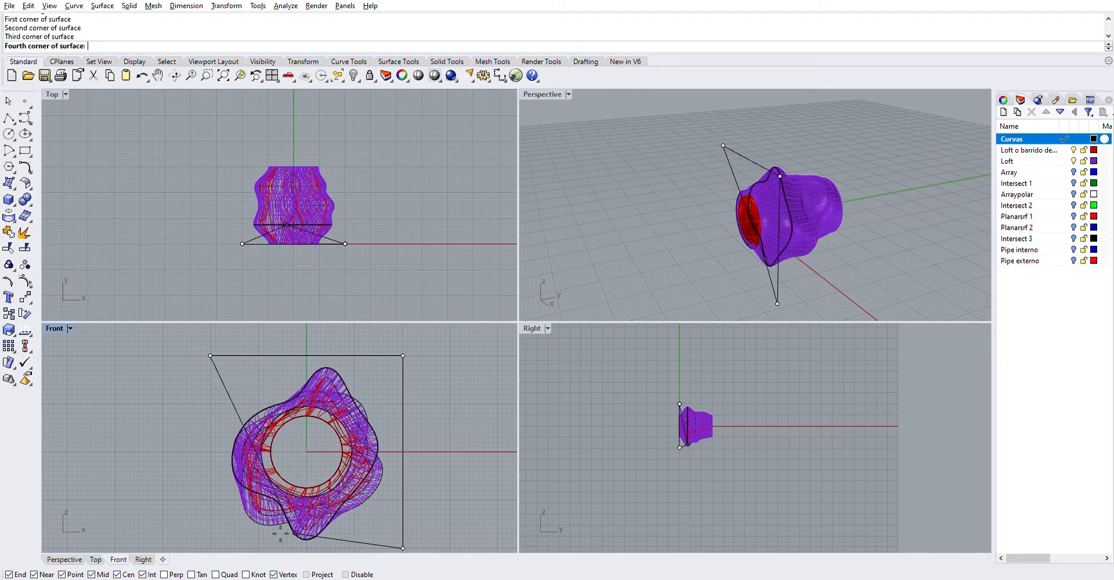
click(210, 547)
Array the square plane along the body's axis with 11 copies in the Y direction spaced 3 units apart.
right_drag(664, 294, 715, 255)
click(697, 251)
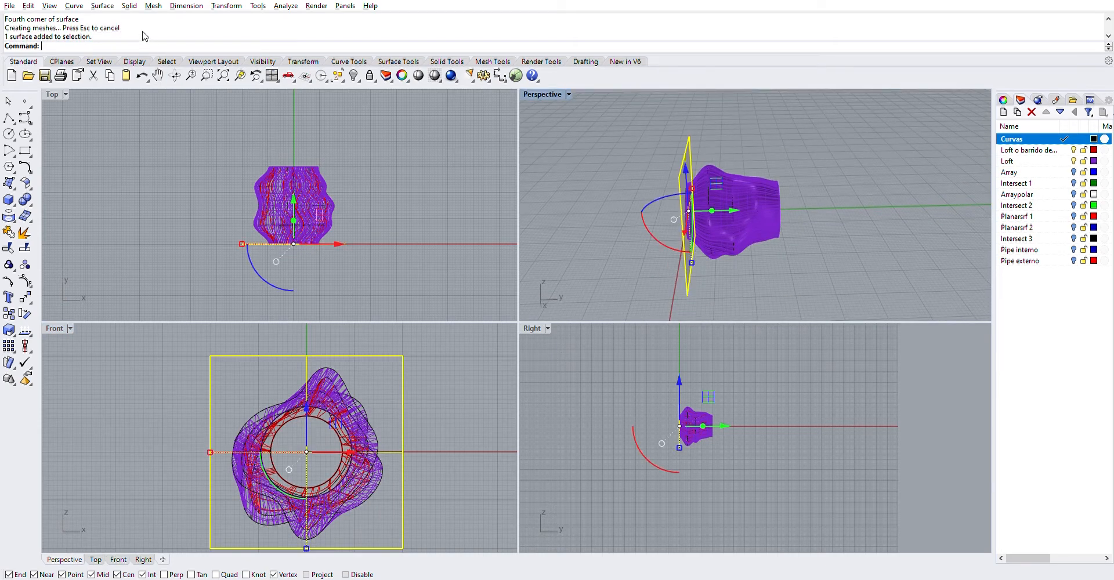
text(Array)
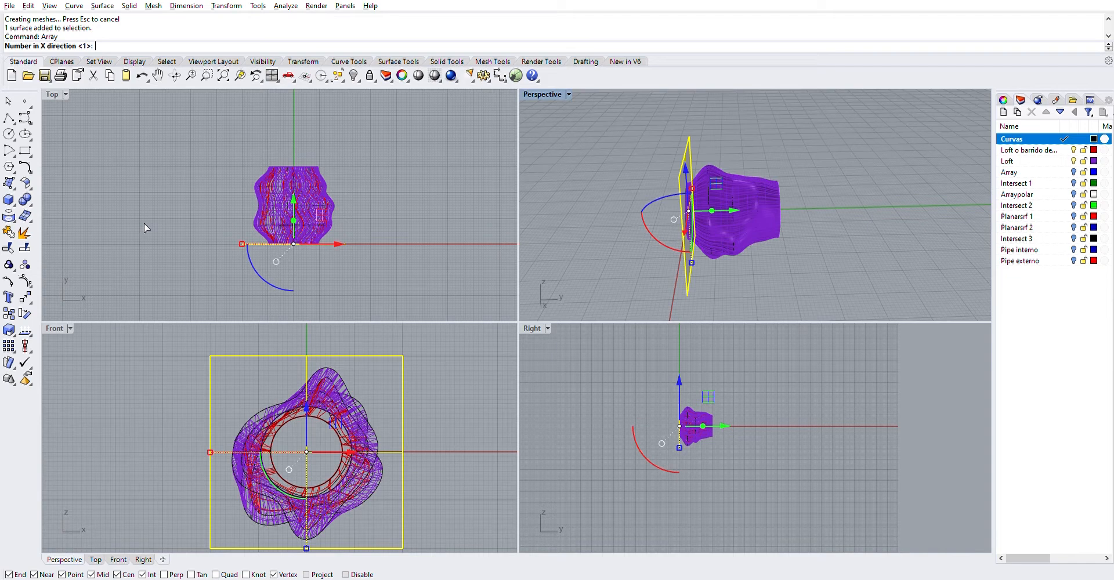
key(Return)
text(11)
key(Return)
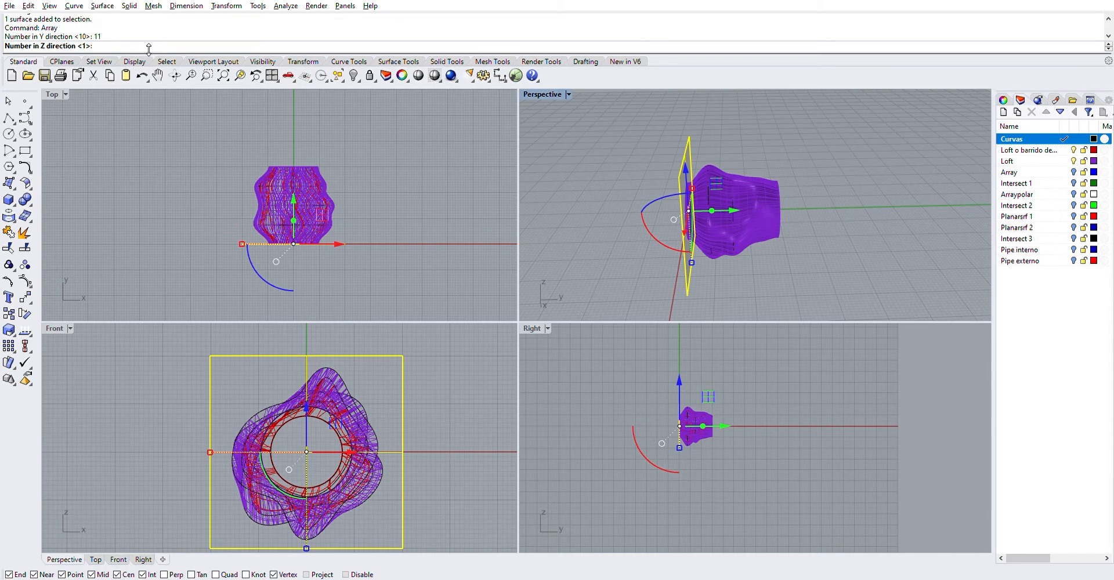
key(Return)
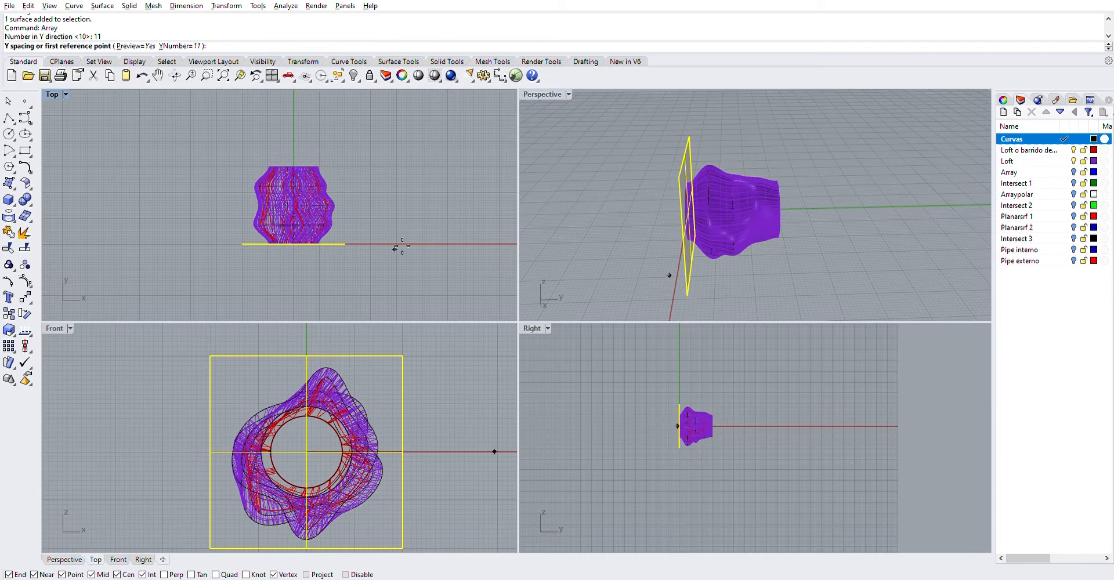
click(344, 243)
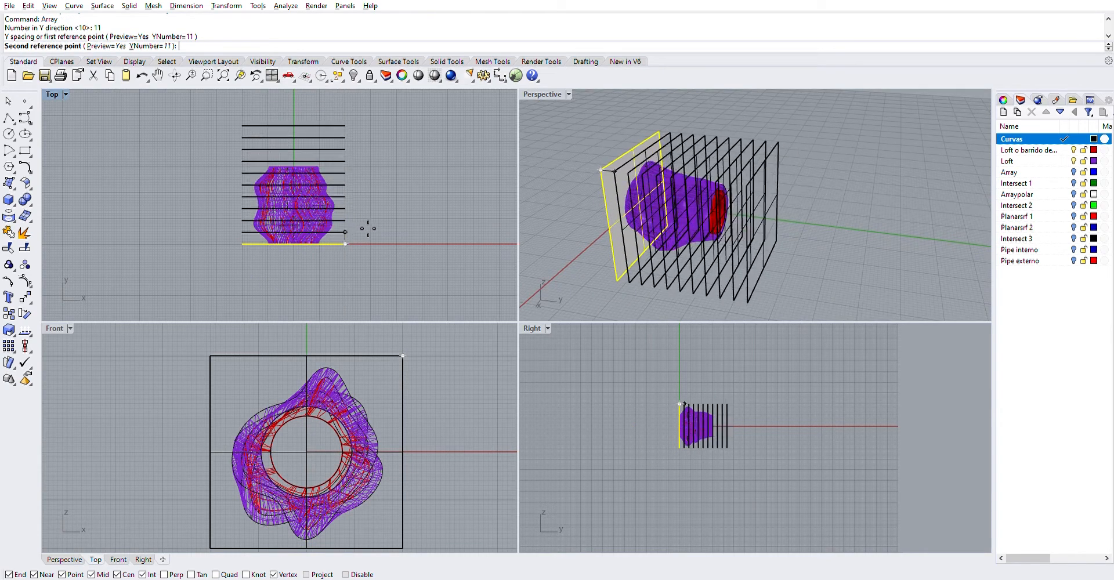
text(3)
key(Return)
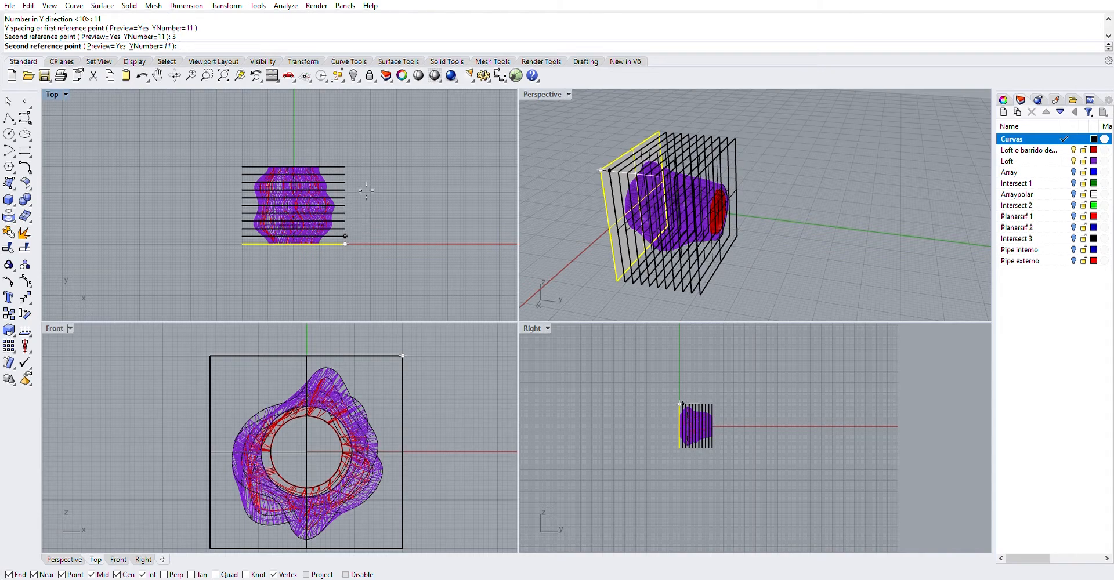
click(359, 166)
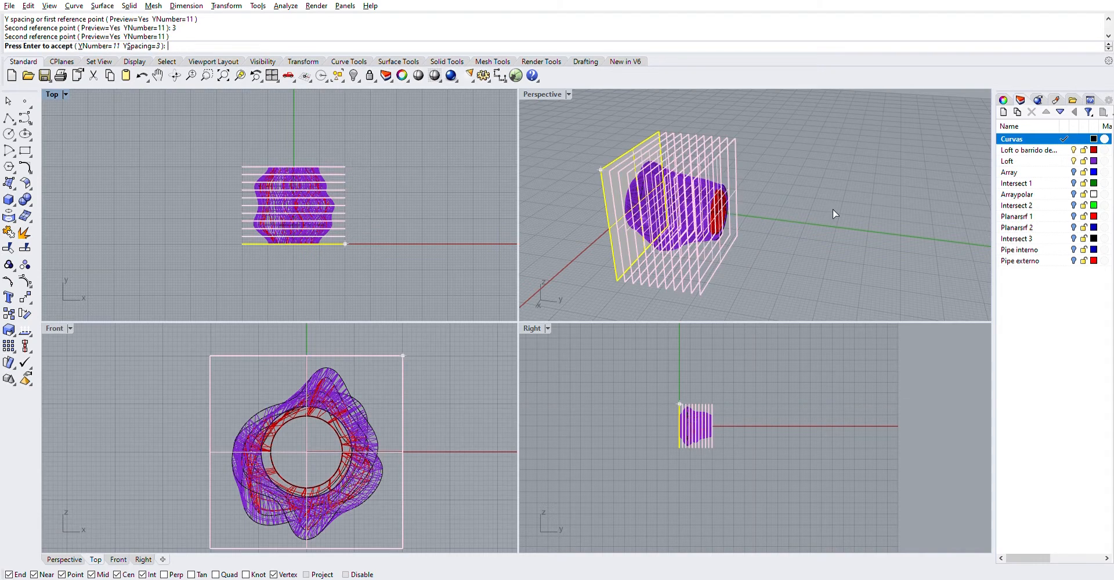
key(Return)
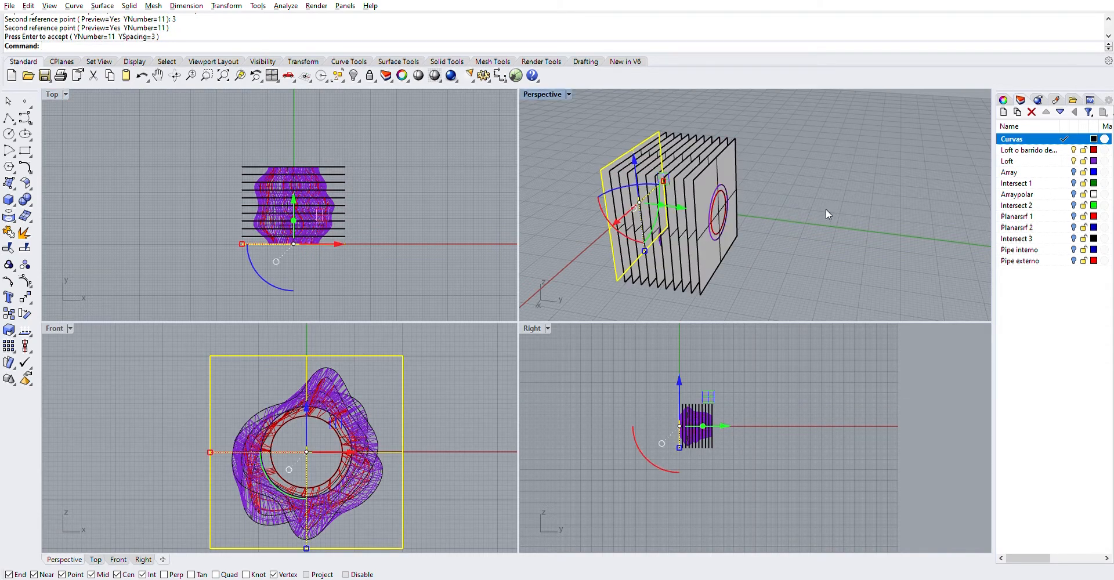
Make the prepared Array layer visible and current, and hide the Curvas layer.
scroll(827, 215, down, 3)
mouse_move(826, 210)
right_down()
mouse_move(870, 211)
mouse_move(818, 203)
mouse_move(824, 194)
right_up()
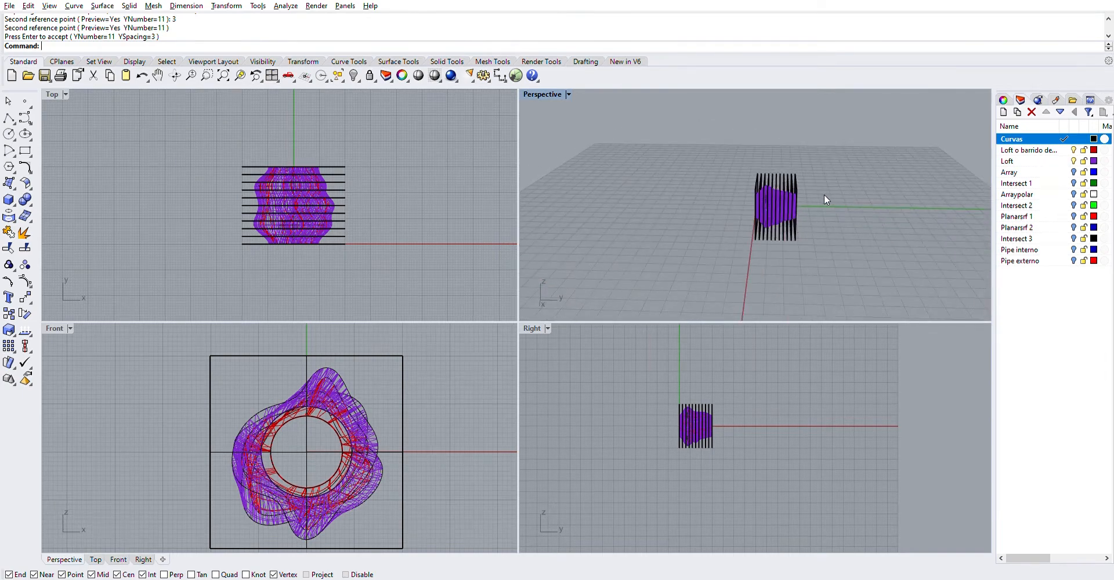
scroll(761, 215, up, 5)
right_drag(761, 215, 729, 154)
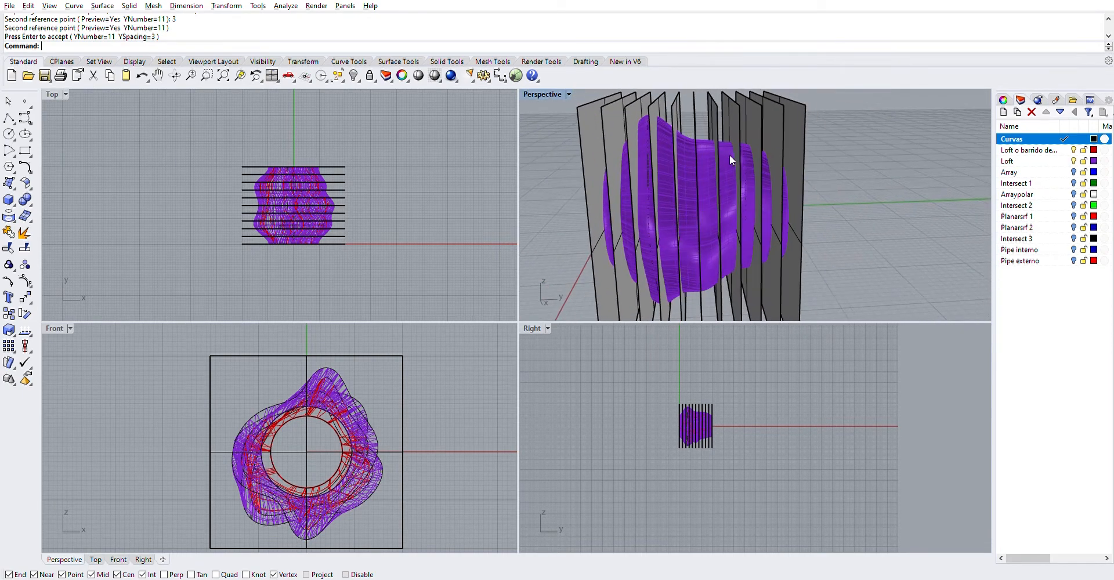
scroll(729, 154, down, 4)
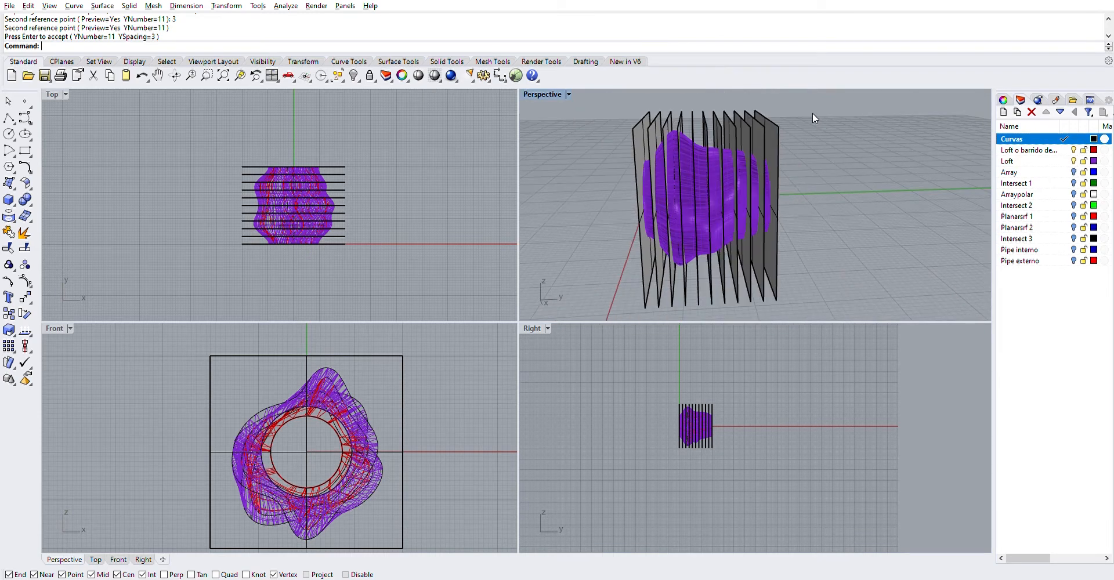
right_drag(795, 110, 743, 116)
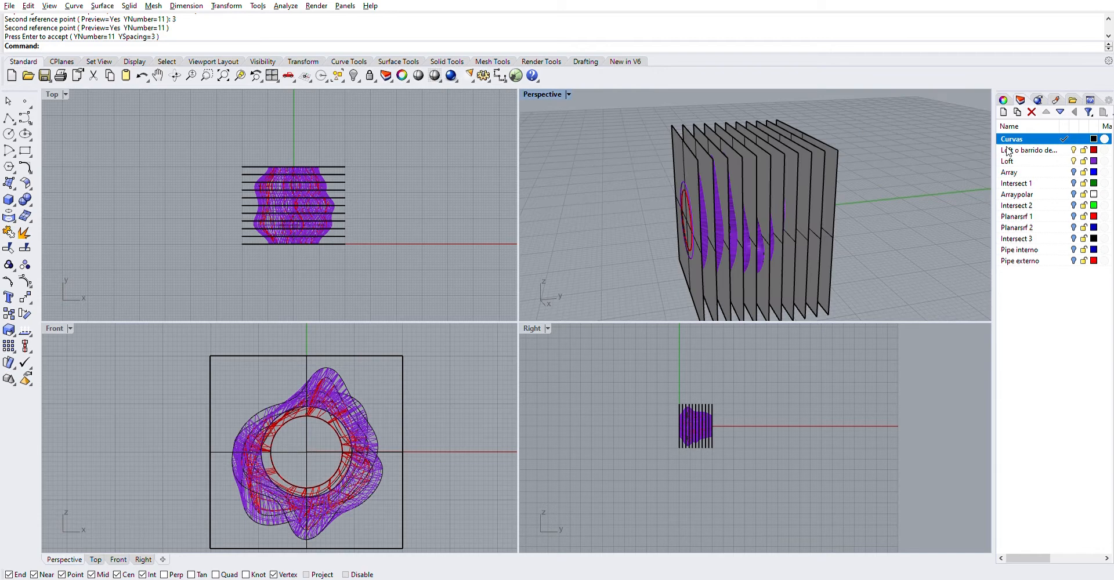
click(1070, 172)
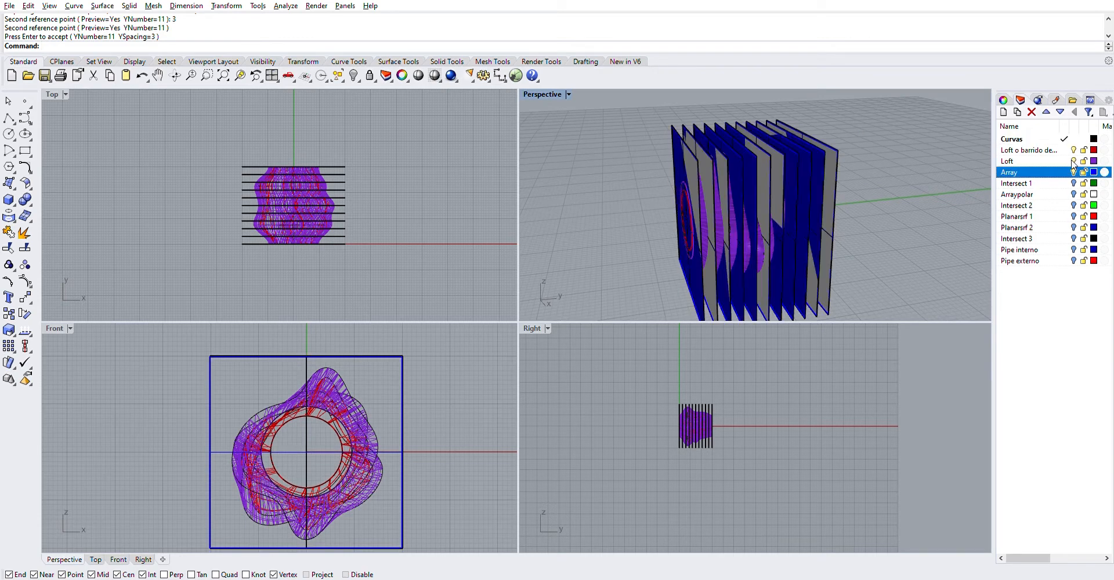
mouse_move(935, 177)
right_down()
mouse_move(988, 174)
mouse_move(950, 163)
right_up()
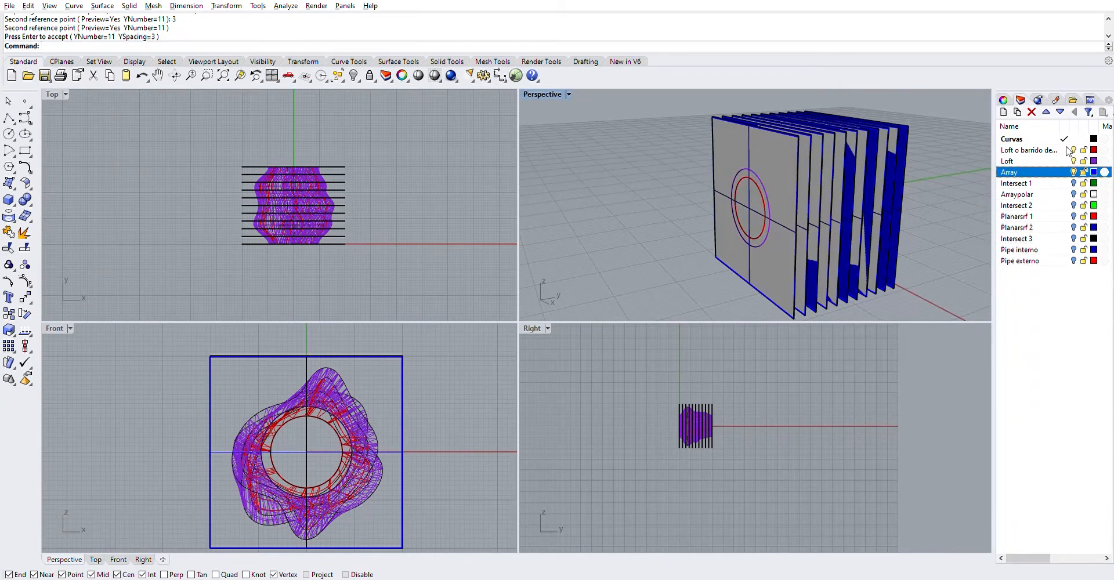
click(1064, 171)
click(1060, 139)
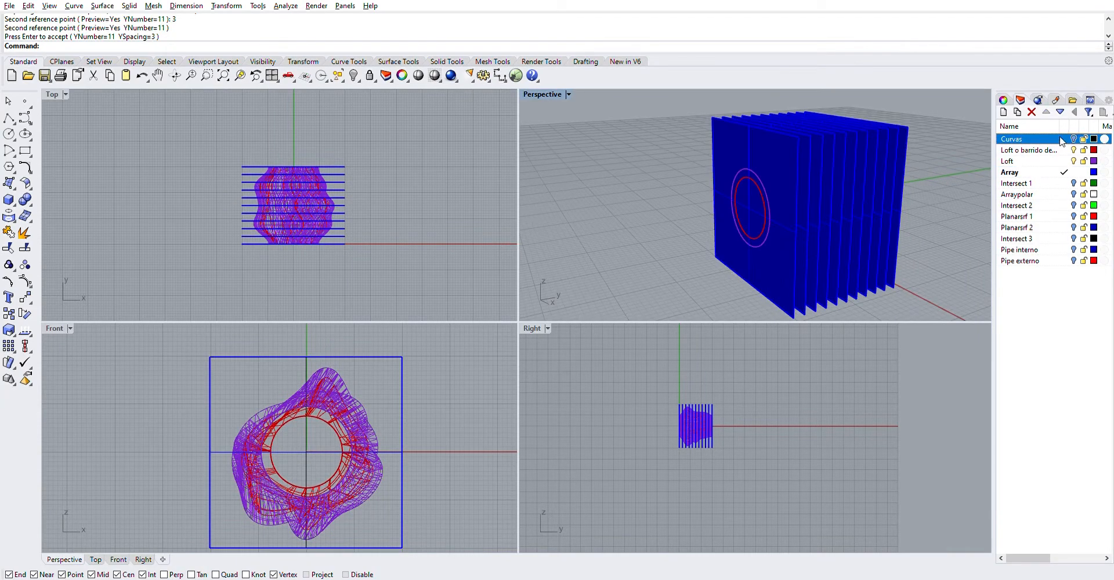
Examine from several angles where the parallel planes cut through the lofted surfaces.
right_drag(951, 177, 717, 184)
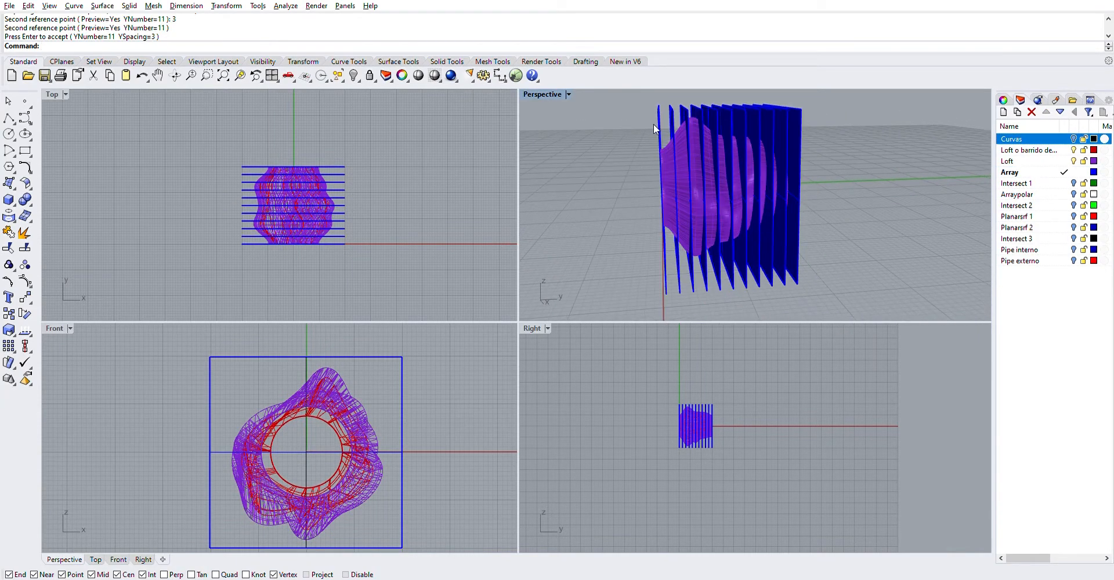
scroll(746, 115, up, 5)
scroll(746, 115, down, 2)
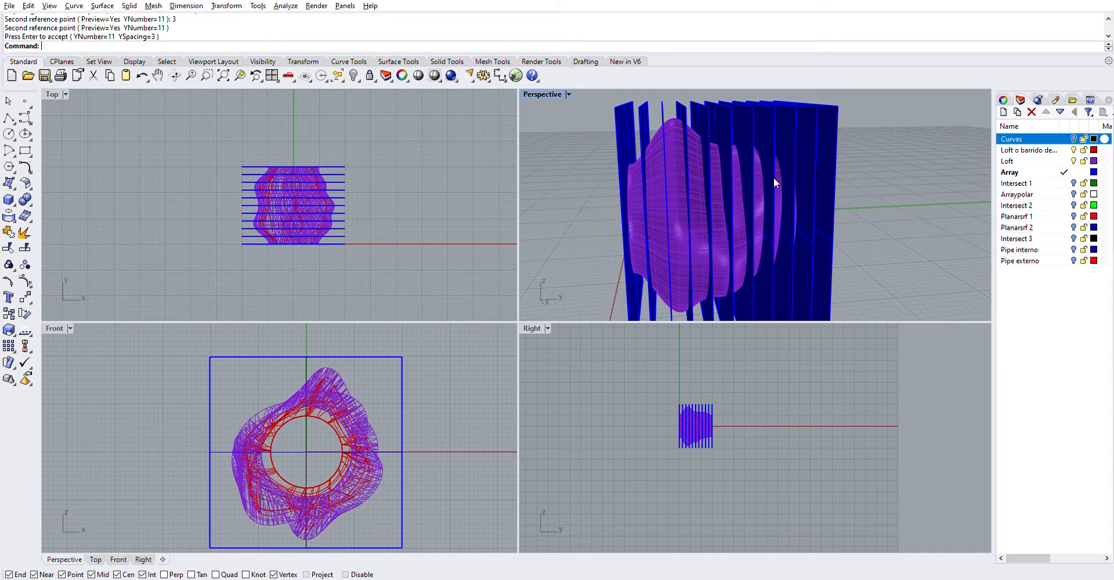
right_drag(774, 178, 762, 115)
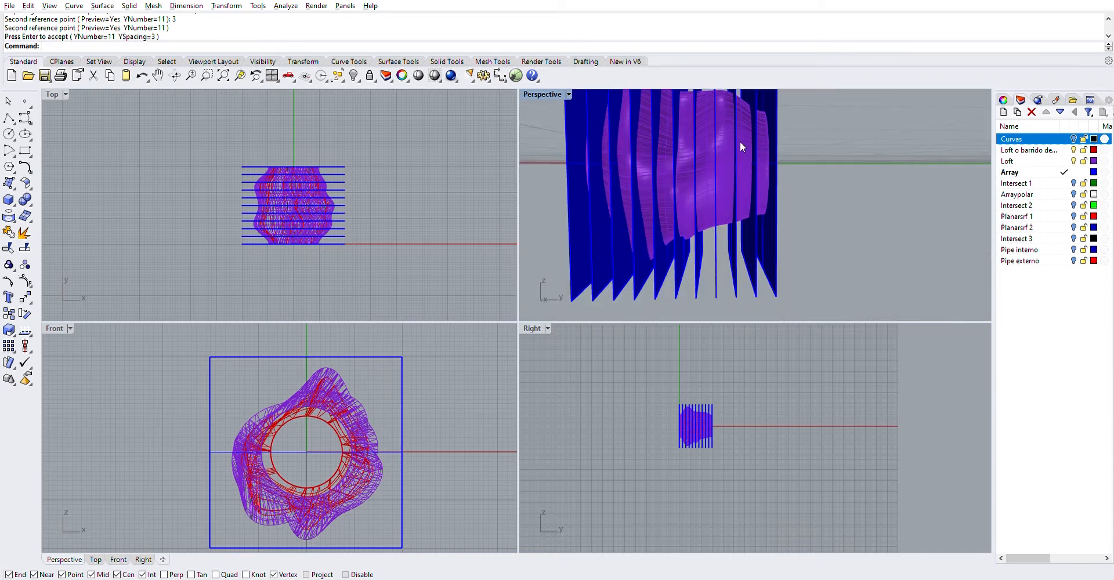
right_drag(695, 134, 717, 218)
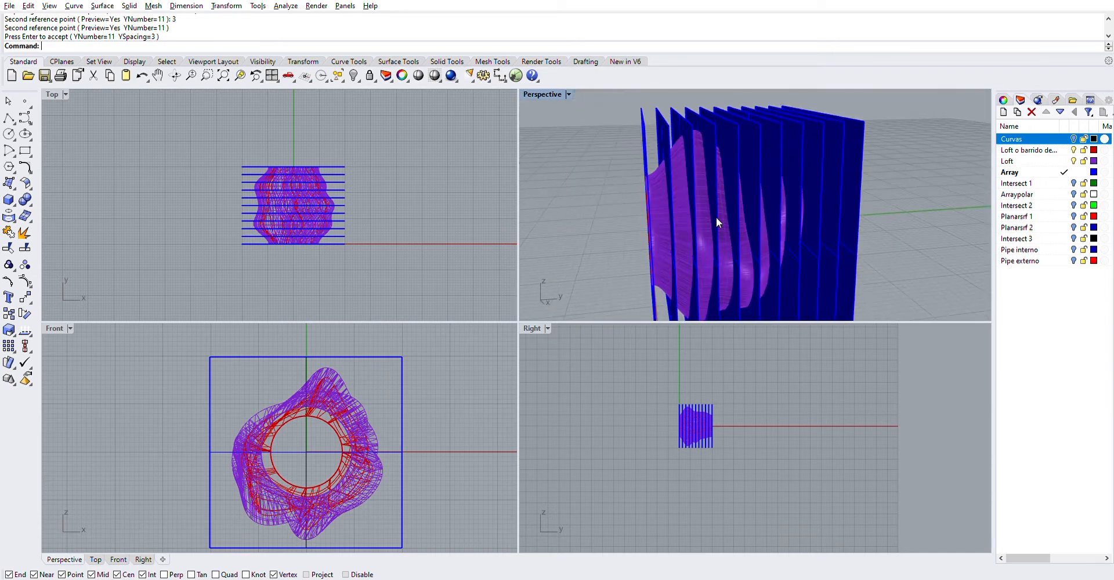
click(704, 172)
key(Escape)
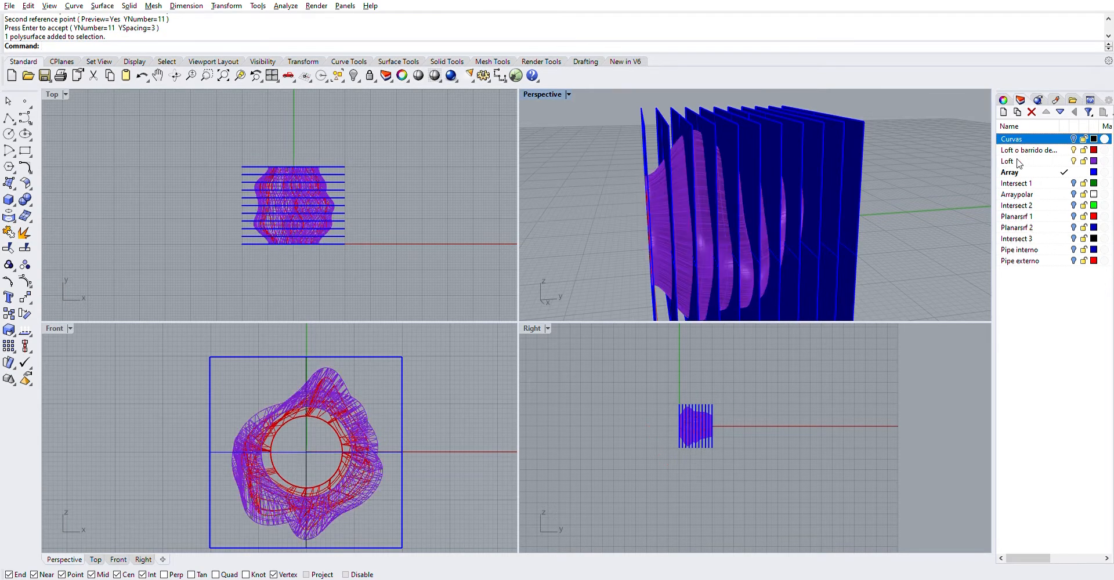
Show the Curvas layer as the current layer again and hide the Array layer.
click(1072, 138)
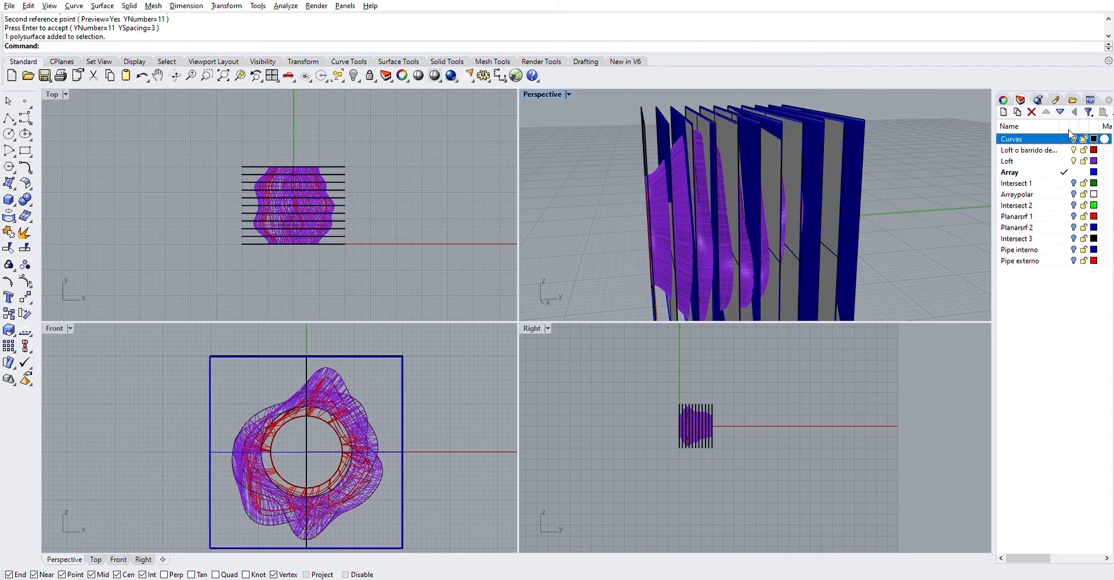
click(1064, 139)
click(1073, 172)
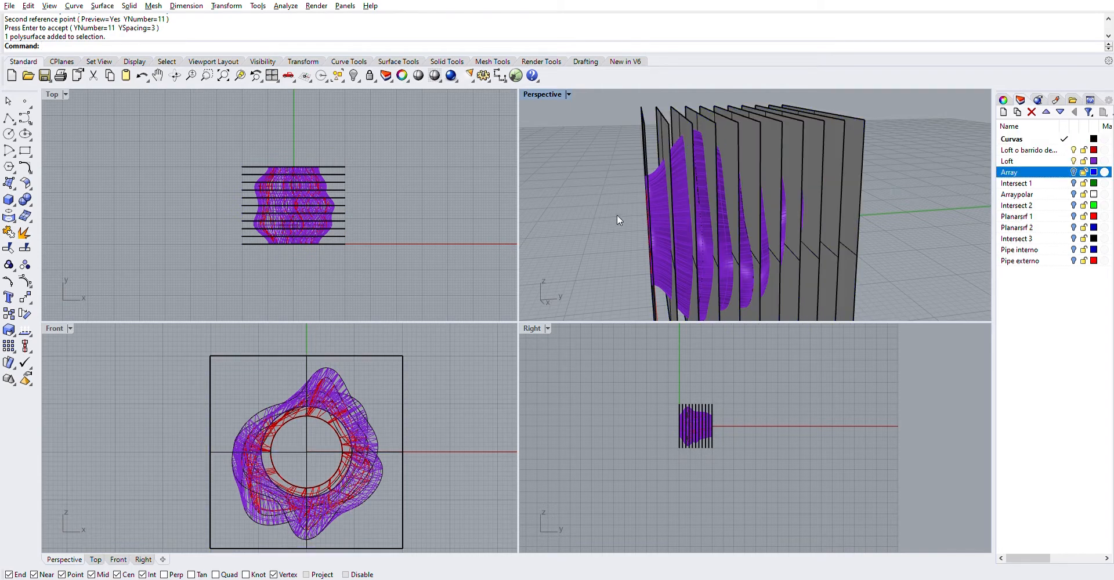
Intersect the 11 parallel planes with the inner and outer surfaces, and delete the planes.
click(374, 139)
text(Interpnte)
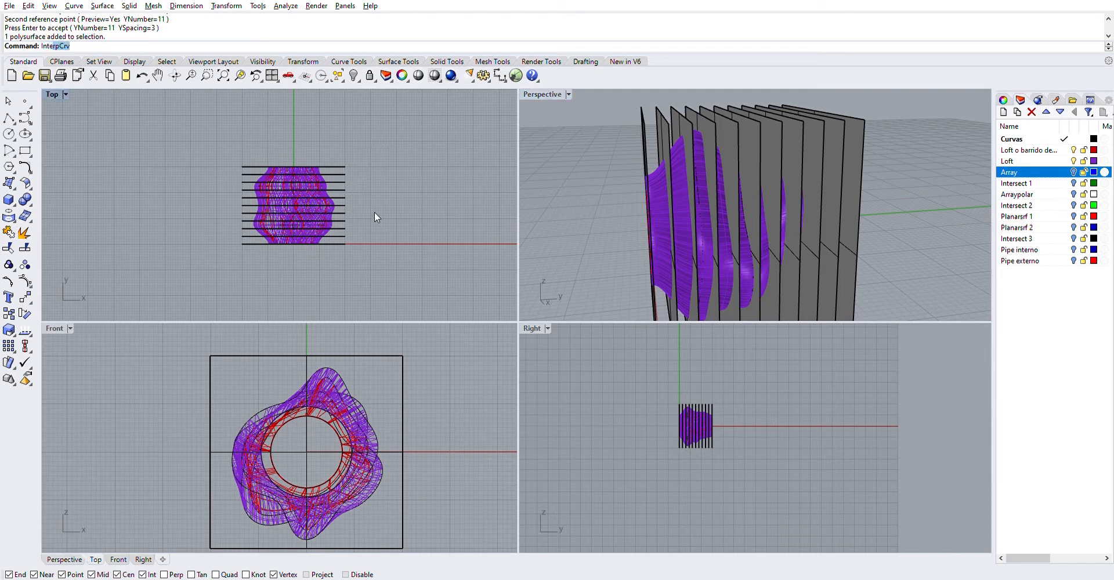
text(sect)
key(Return)
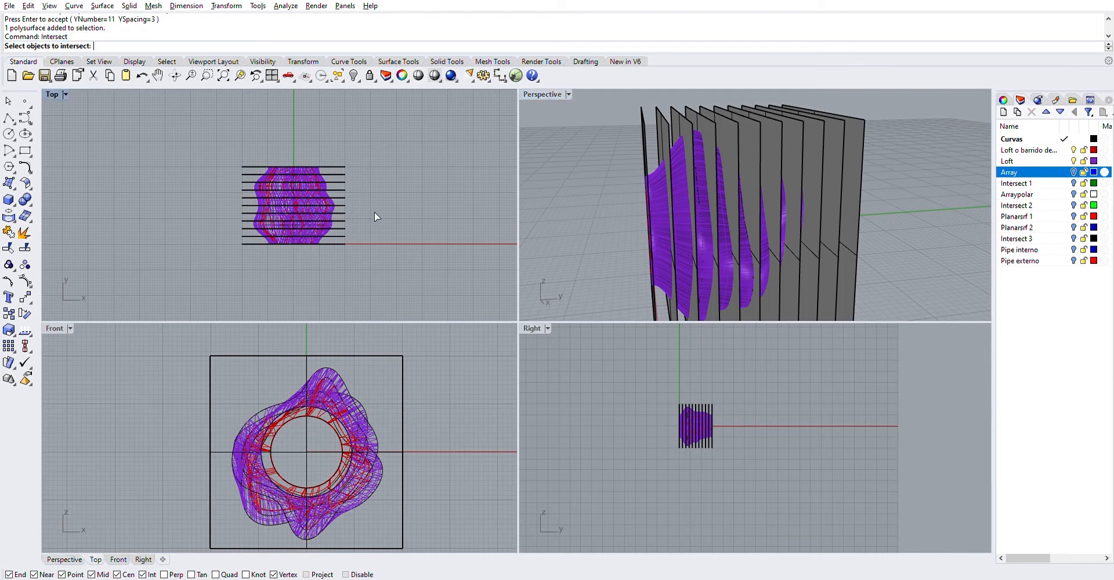
drag(393, 141, 234, 255)
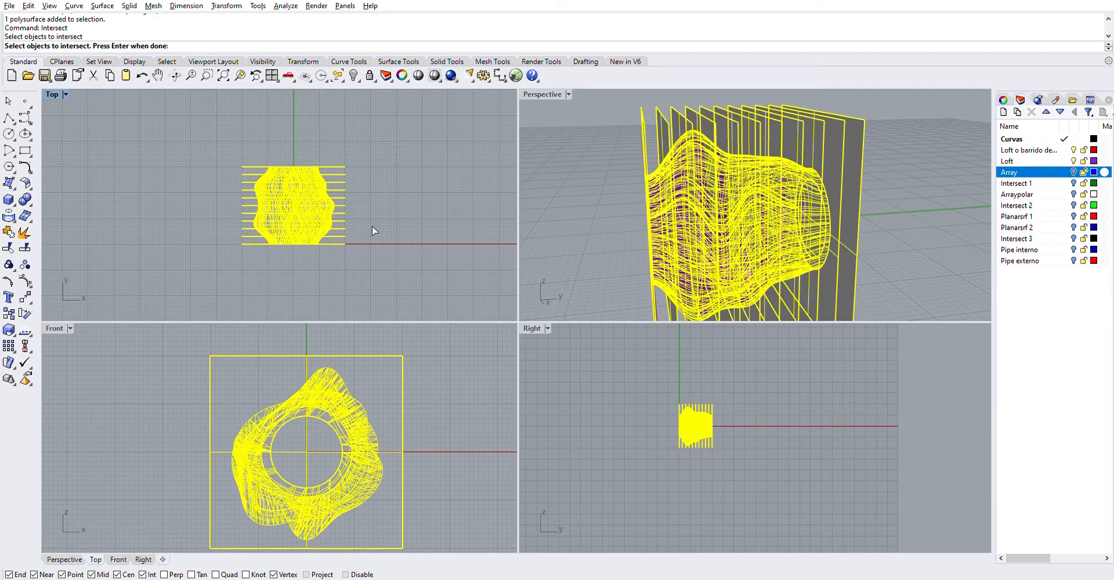
key(Return)
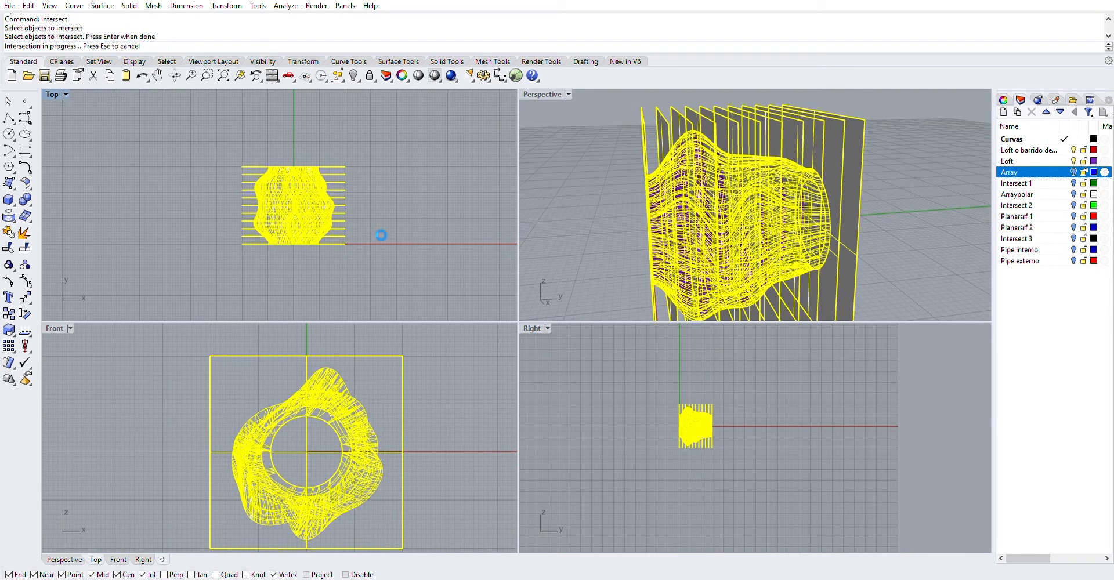
drag(375, 254, 346, 137)
key(Delete)
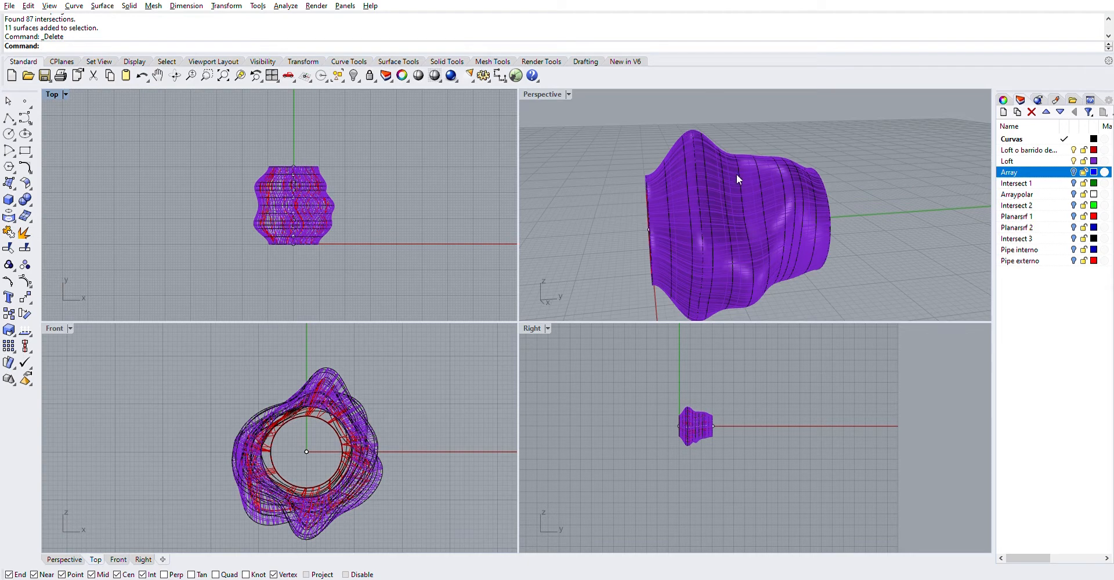
Hide the Loft and Loft o barrido layers and inspect the section curves along the axis.
click(1073, 162)
click(1073, 150)
right_drag(829, 205, 780, 193)
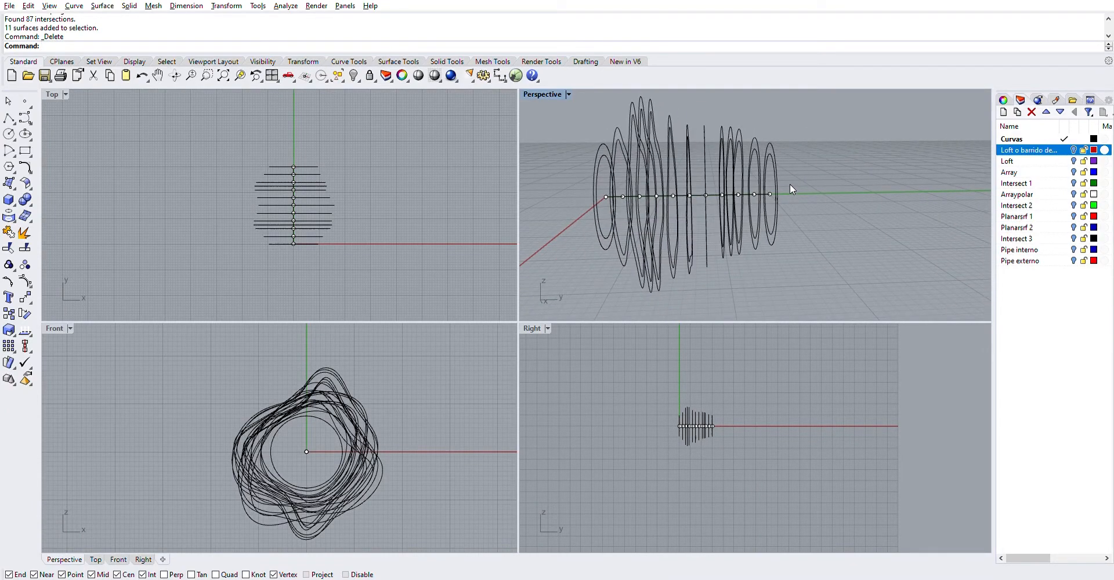
mouse_move(833, 181)
right_down()
mouse_move(882, 199)
mouse_move(833, 190)
right_up()
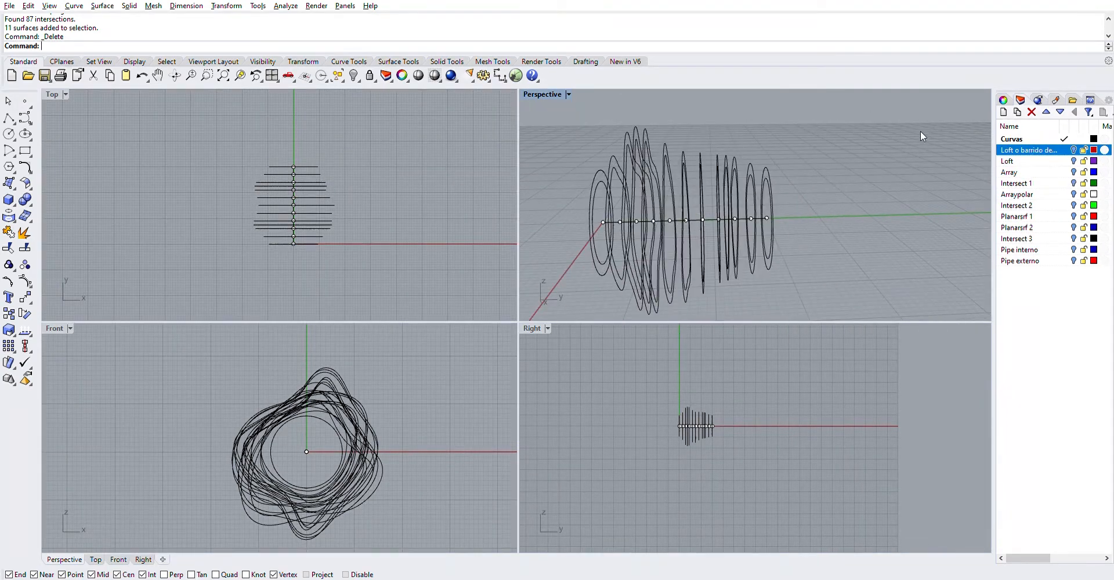
Replace the loose section curves with the ones on the prepared Intersect 1 layer.
key(ctrl+z)
right_drag(732, 227, 813, 232)
right_drag(926, 193, 881, 187)
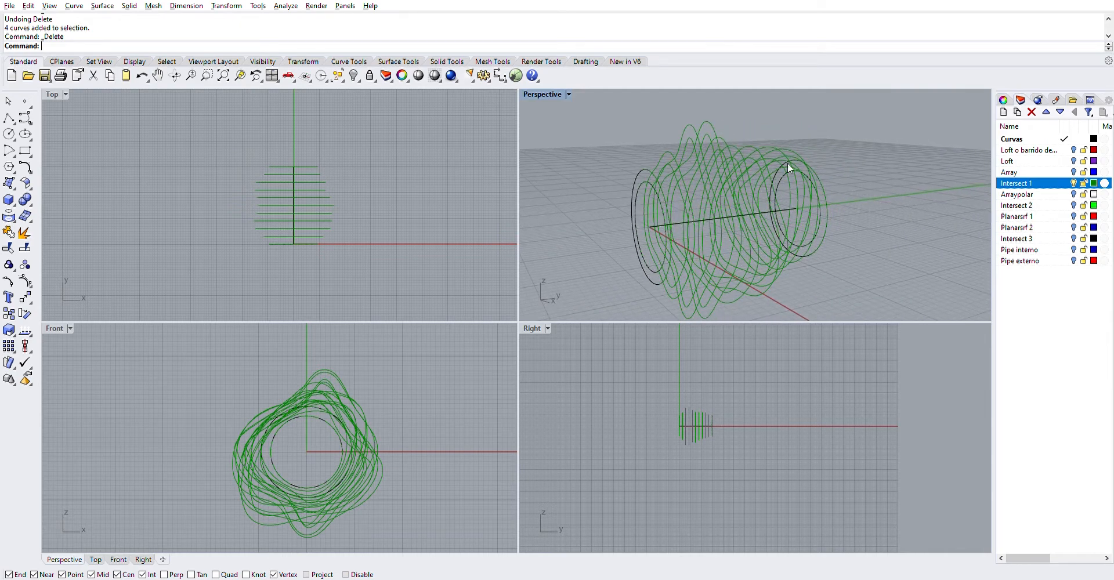
Show the Loft and Loft o barrido layers again, keeping the Array, Intersect 1 and Arraypolar layers hidden.
click(1073, 194)
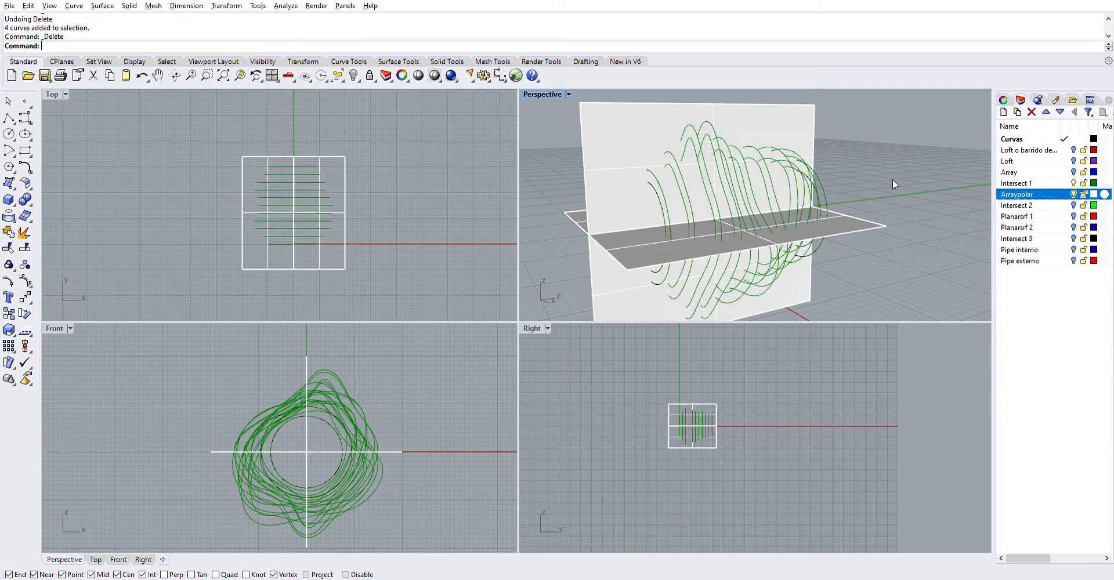
click(1073, 183)
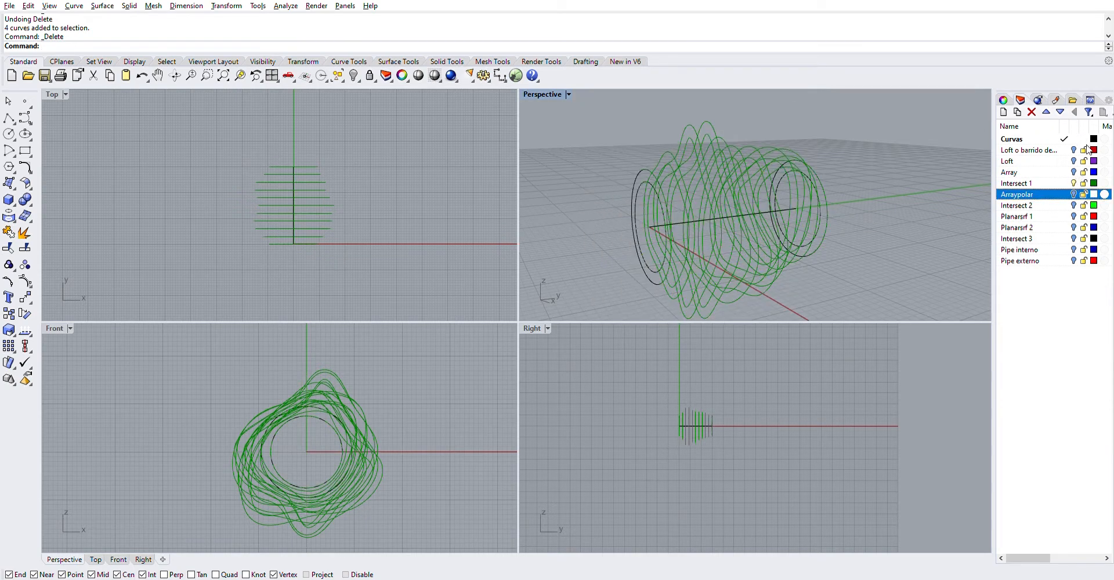
click(1073, 172)
click(1073, 161)
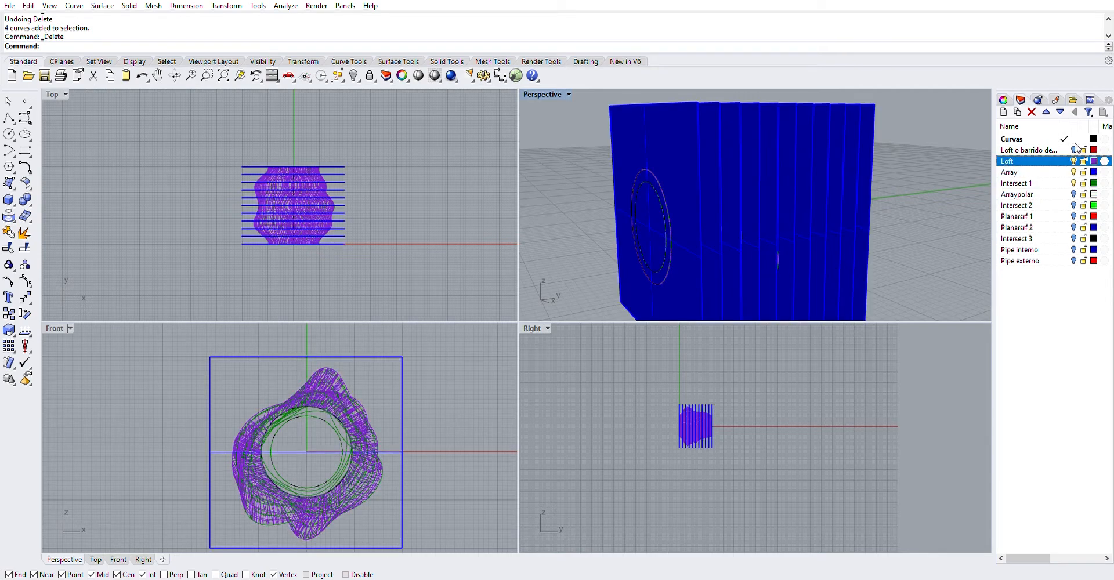
click(1073, 150)
click(1073, 172)
right_drag(844, 173, 805, 174)
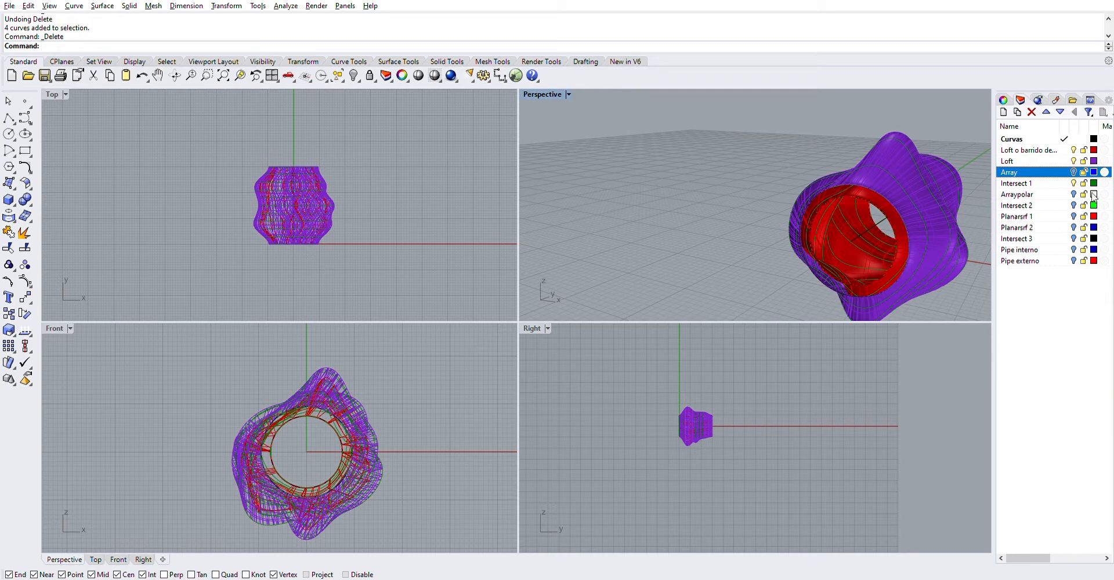
click(1073, 183)
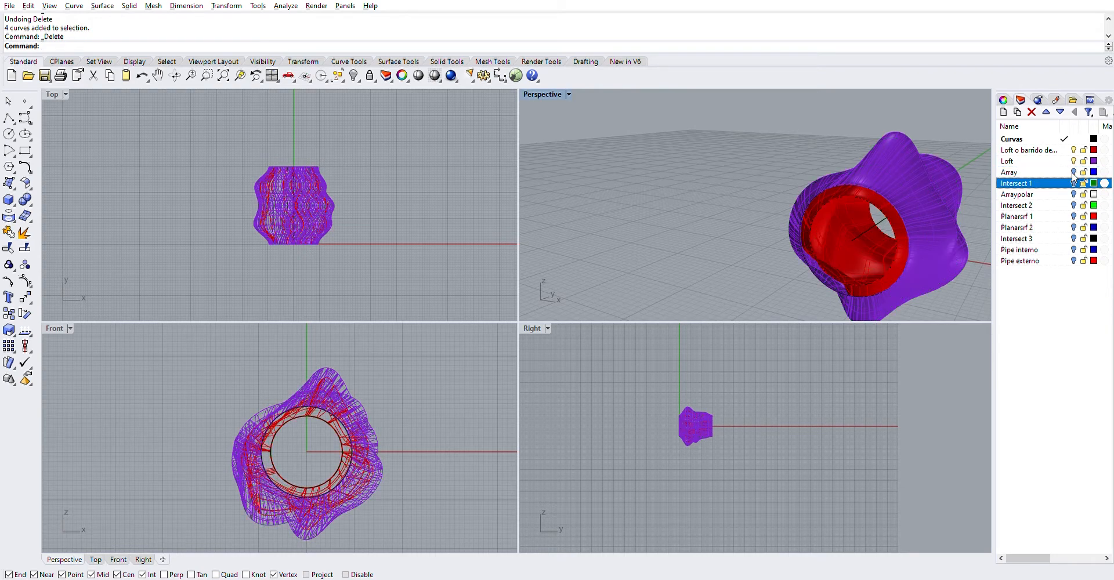
Create a rectangular surface from four corner points, starting at the ring's centre and extending past the body's outer side and far end.
scroll(351, 238, up, 1)
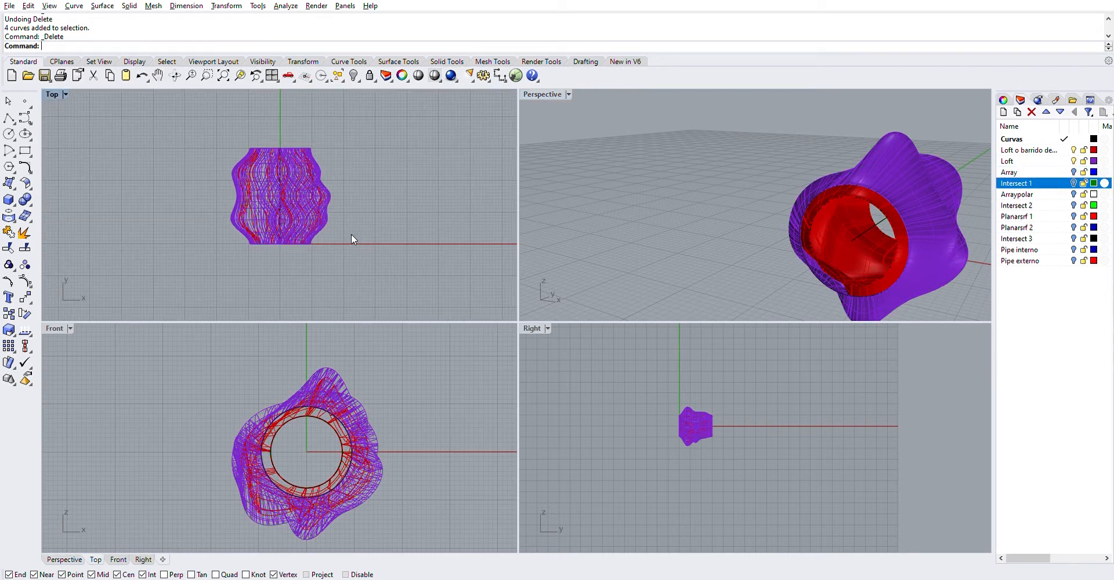
click(9, 182)
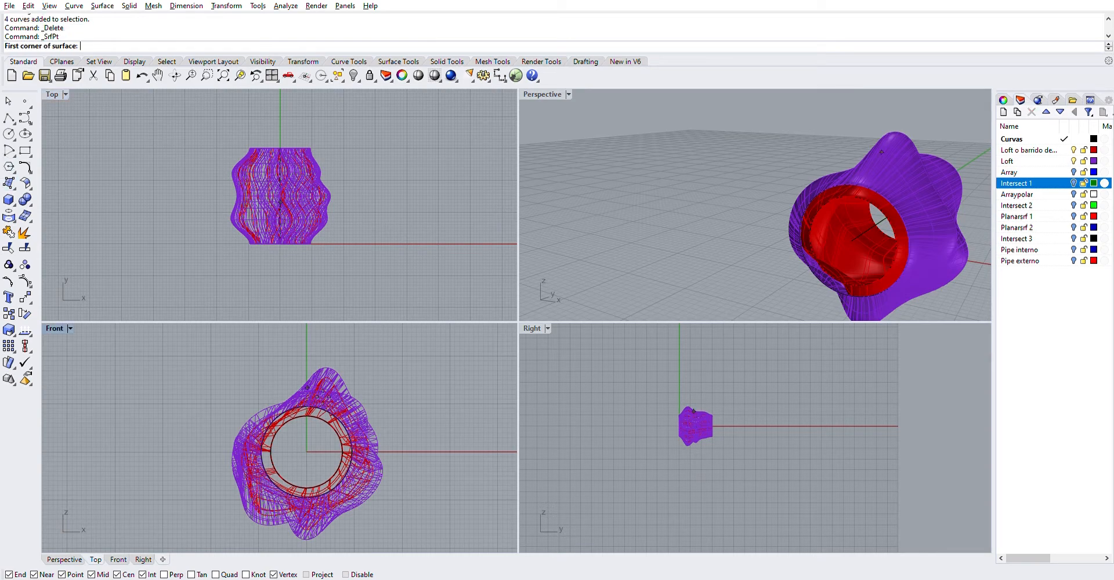
click(315, 448)
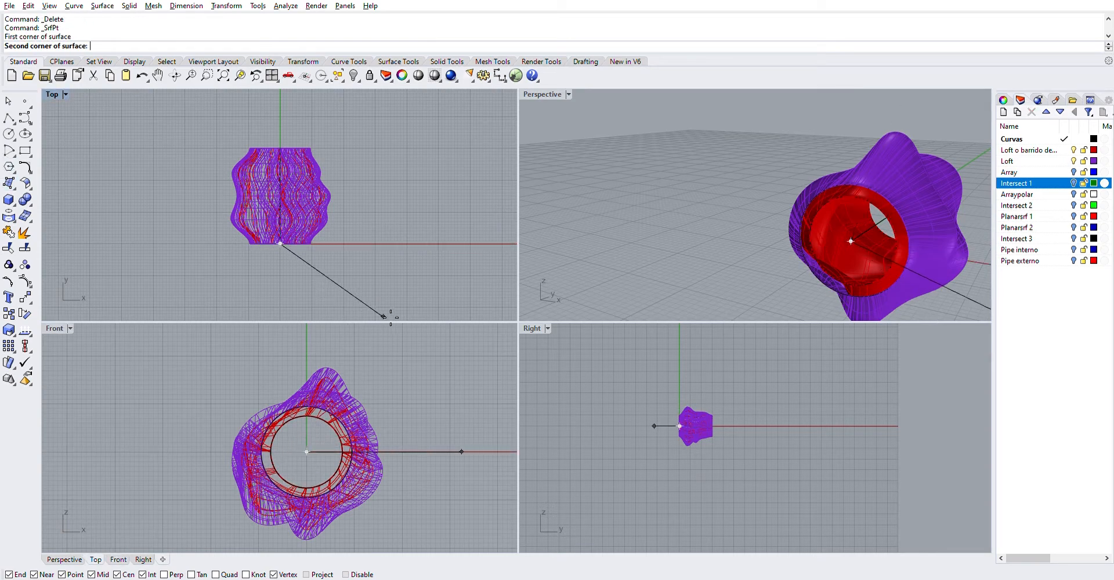
click(377, 243)
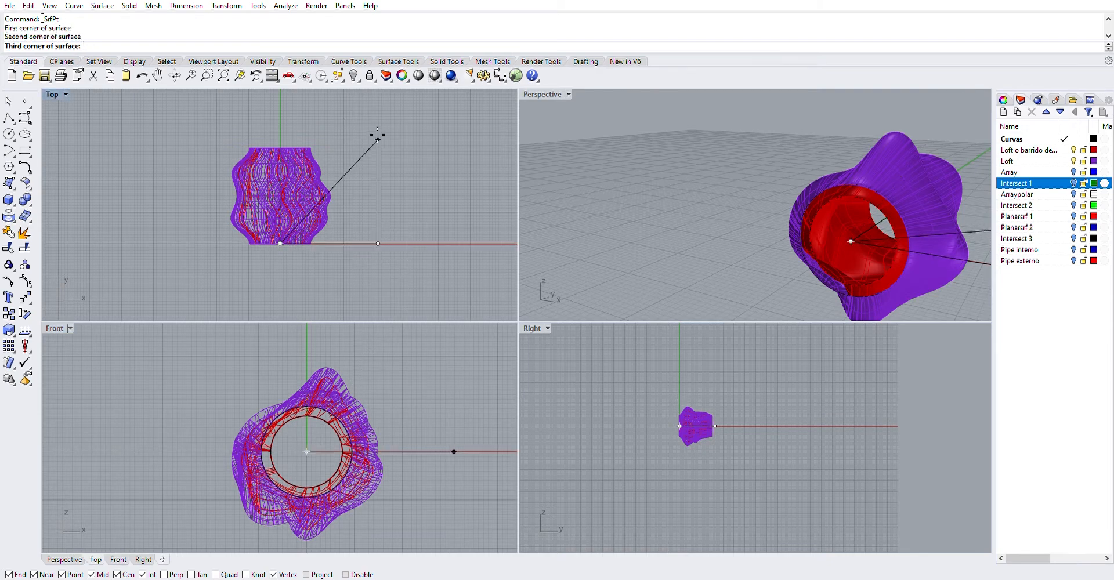
click(378, 115)
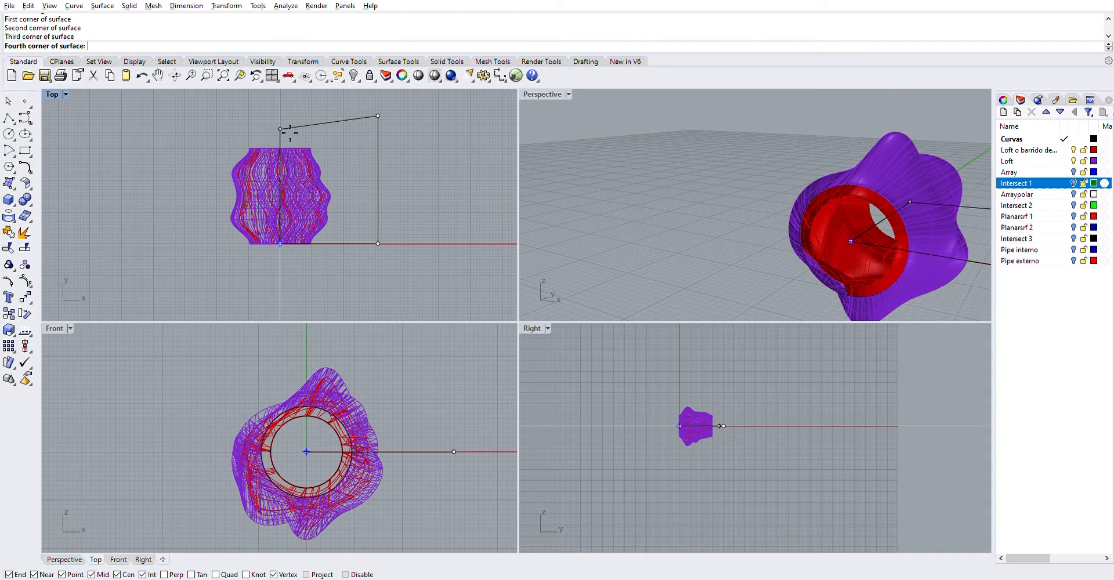
click(280, 115)
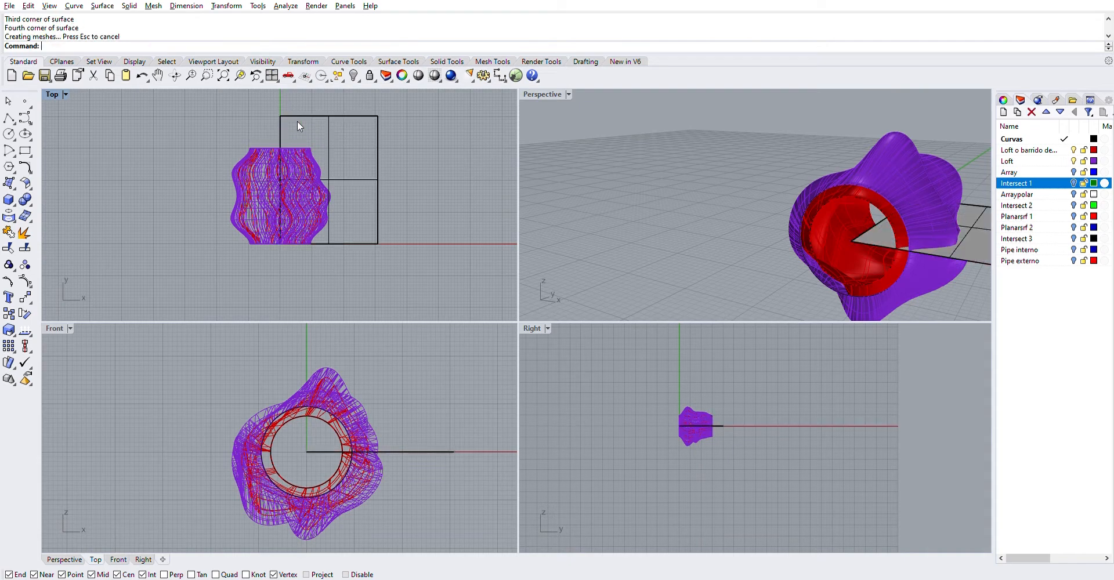
Set up a polar array of the rectangular surface around the ring's centre in the Front view, with 12 items filling 360 degrees.
click(381, 173)
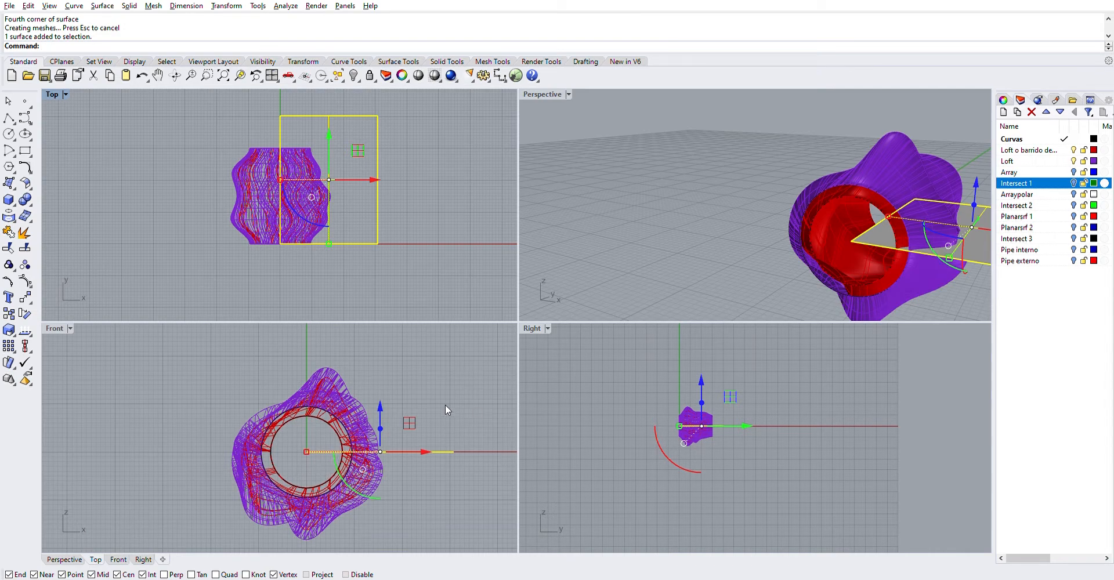
key(Up)
key(Return)
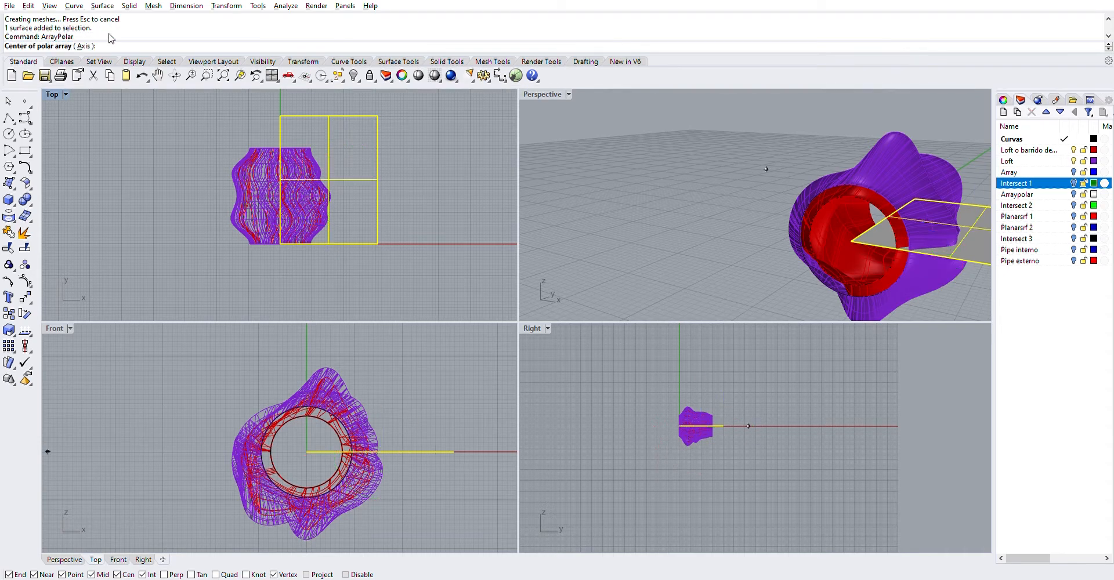
click(306, 450)
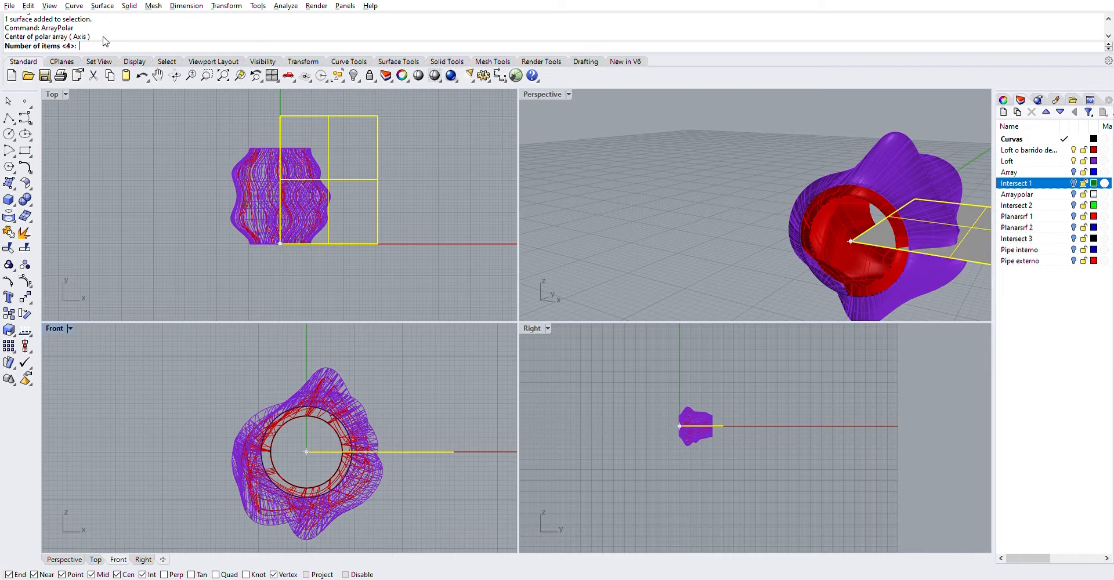
text(12)
key(Return)
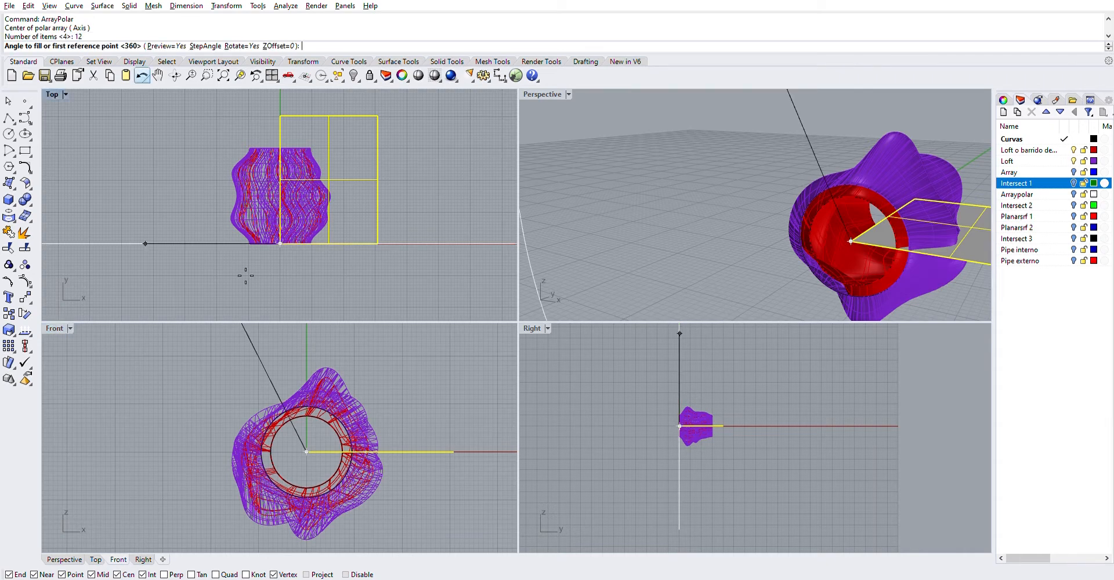
key(Return)
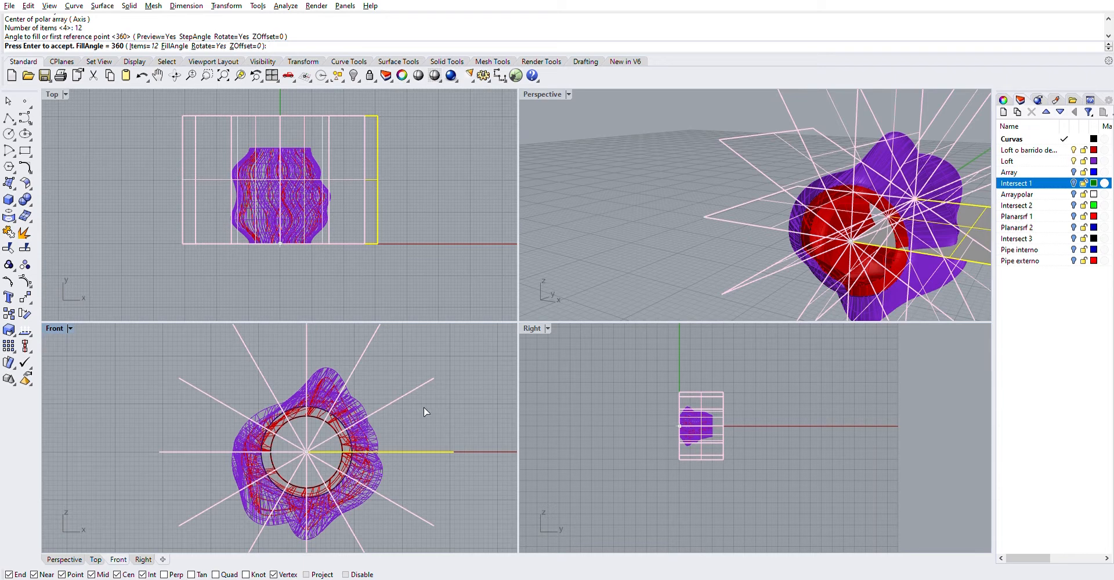
Change the polar array to 4 items and accept it.
click(139, 46)
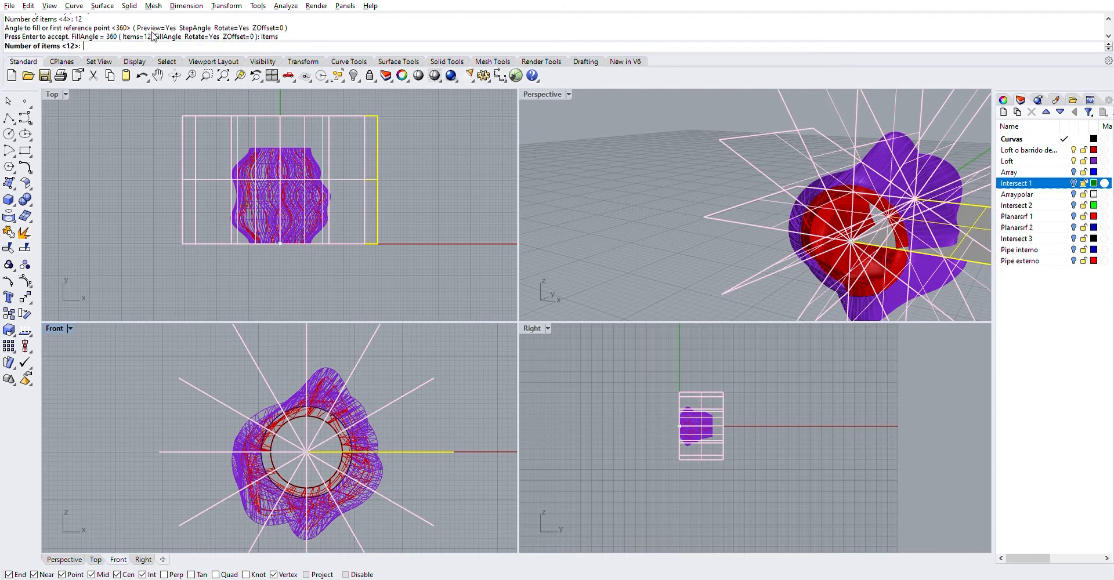
text(4)
key(Return)
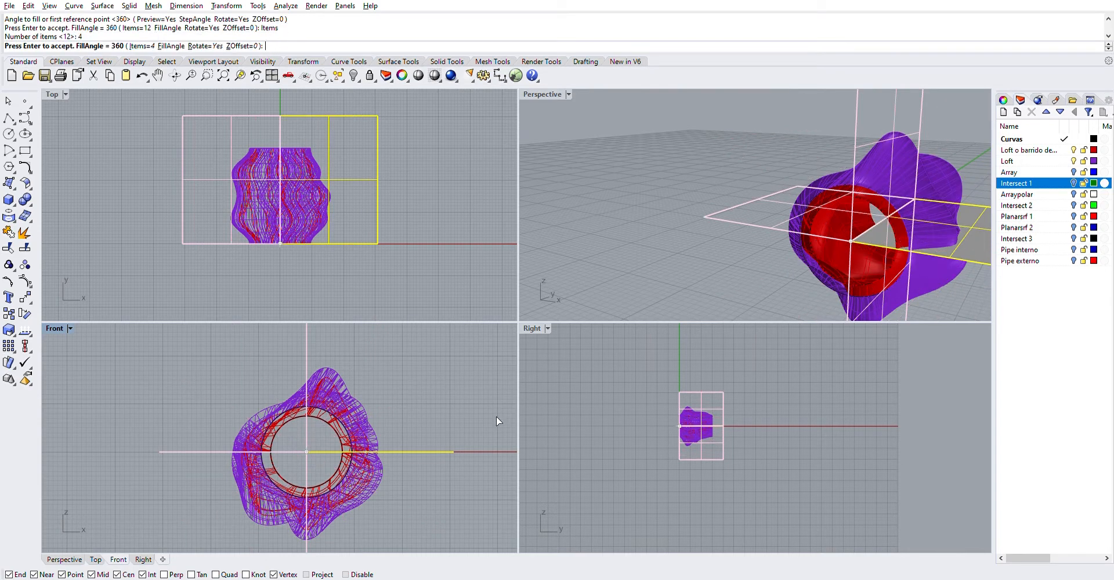
key(Return)
click(634, 199)
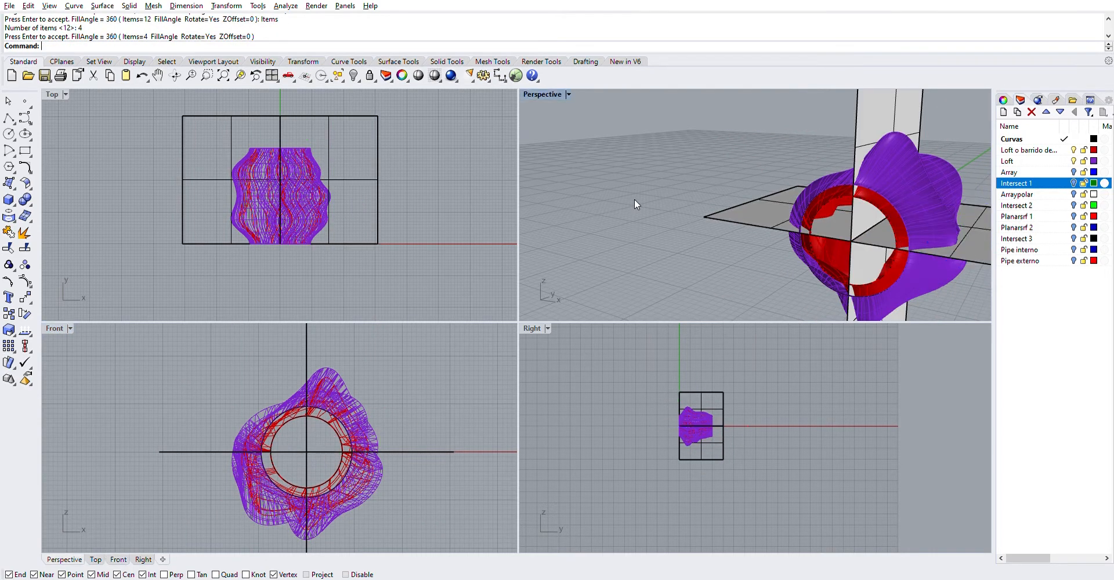
right_drag(634, 200, 676, 213)
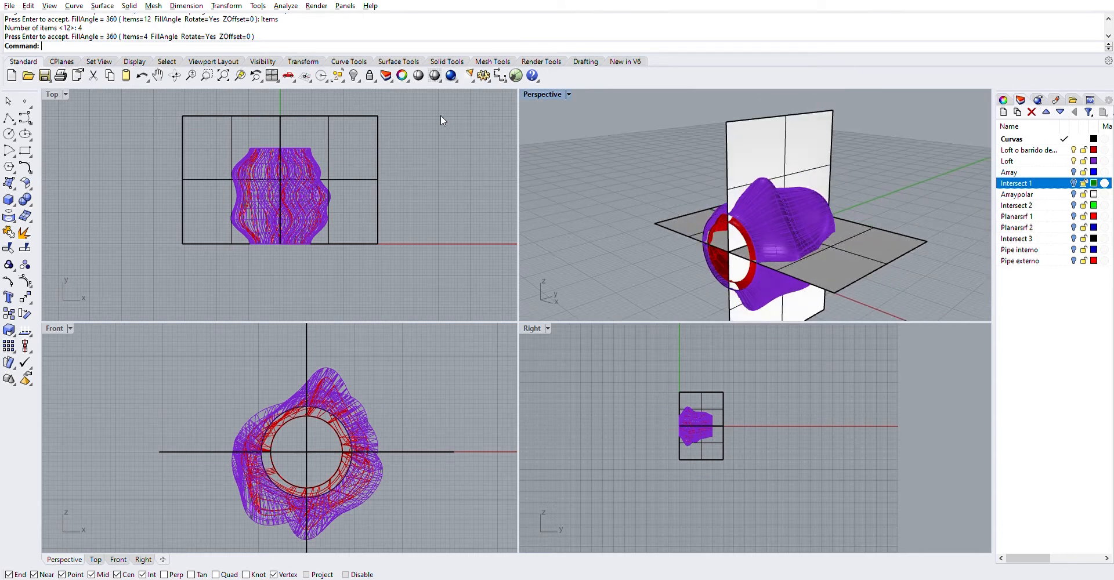
Intersect the four radial planes with the inner and outer surfaces.
text(Intersect)
key(Return)
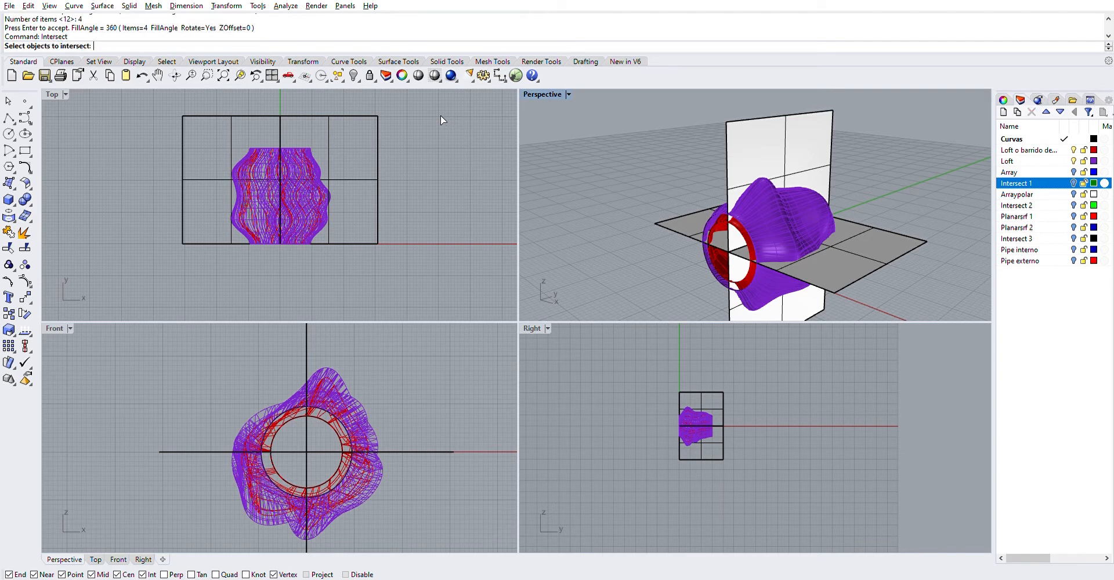
drag(441, 127, 169, 246)
key(Return)
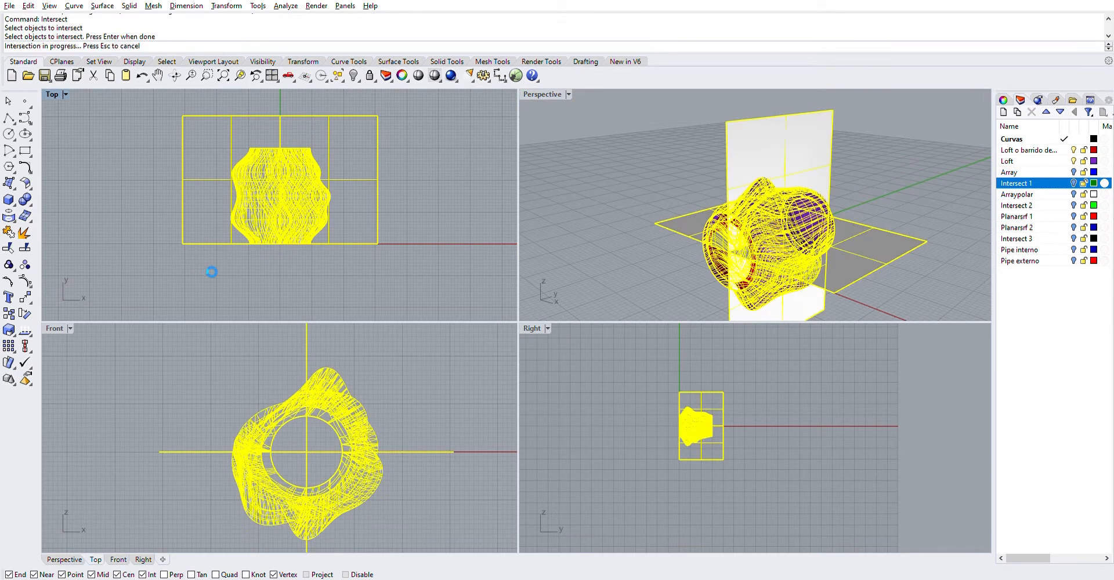
Delete the four radial planes, keeping the intersection curves.
click(814, 142)
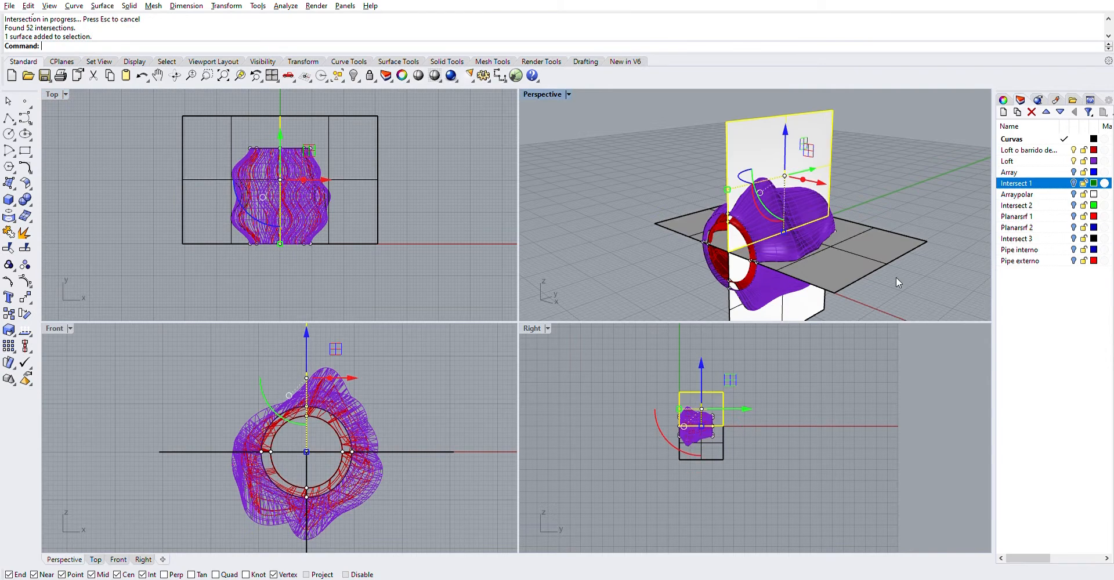
click(881, 252)
click(782, 286)
click(697, 212)
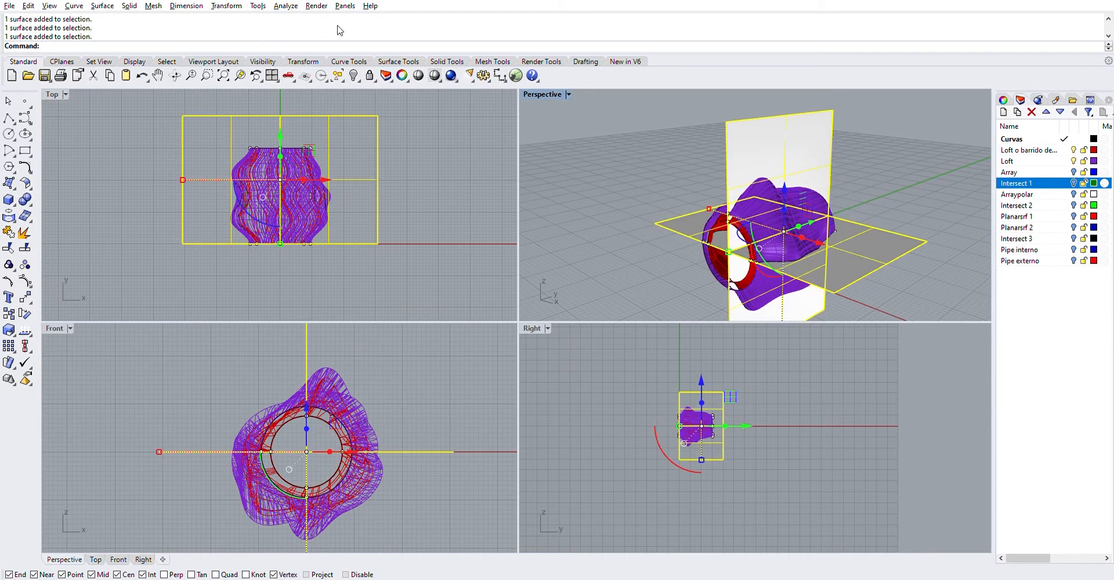
key(Delete)
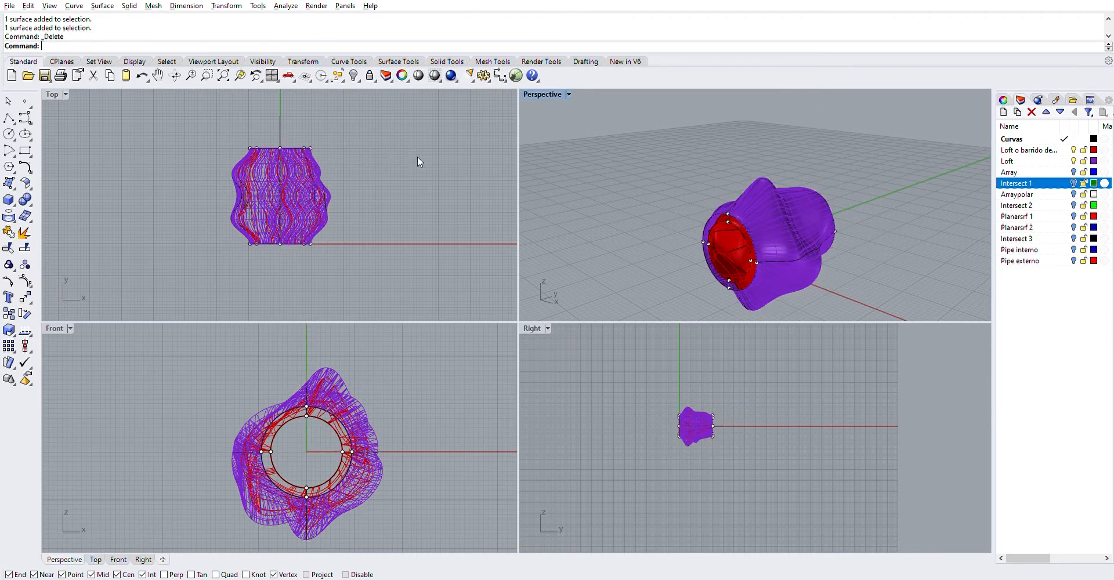
Hide the two loft surface layers, Loft o barrido and Loft.
click(1073, 192)
click(1073, 187)
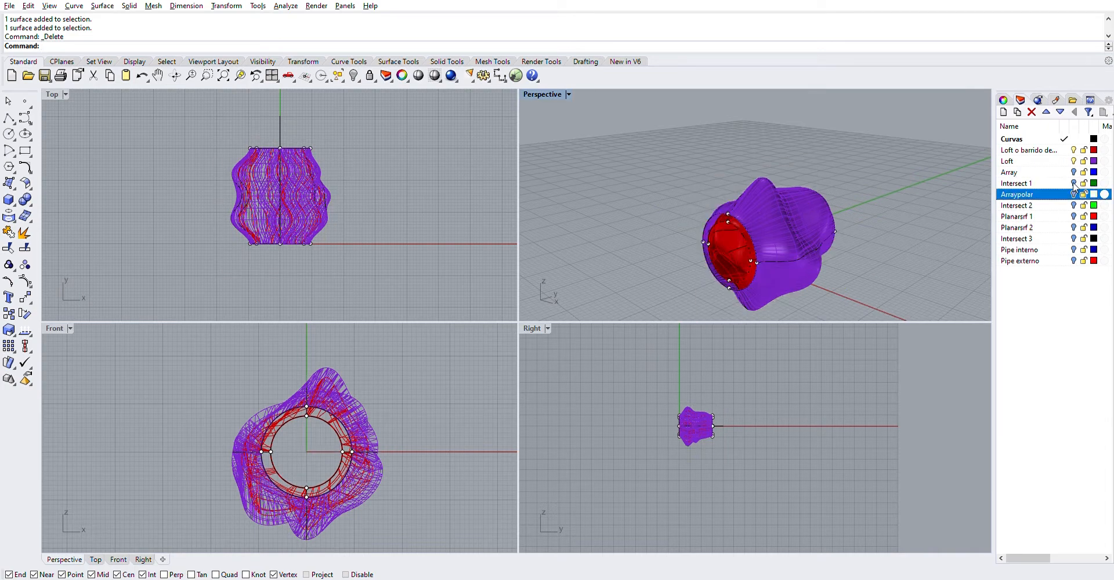
click(776, 216)
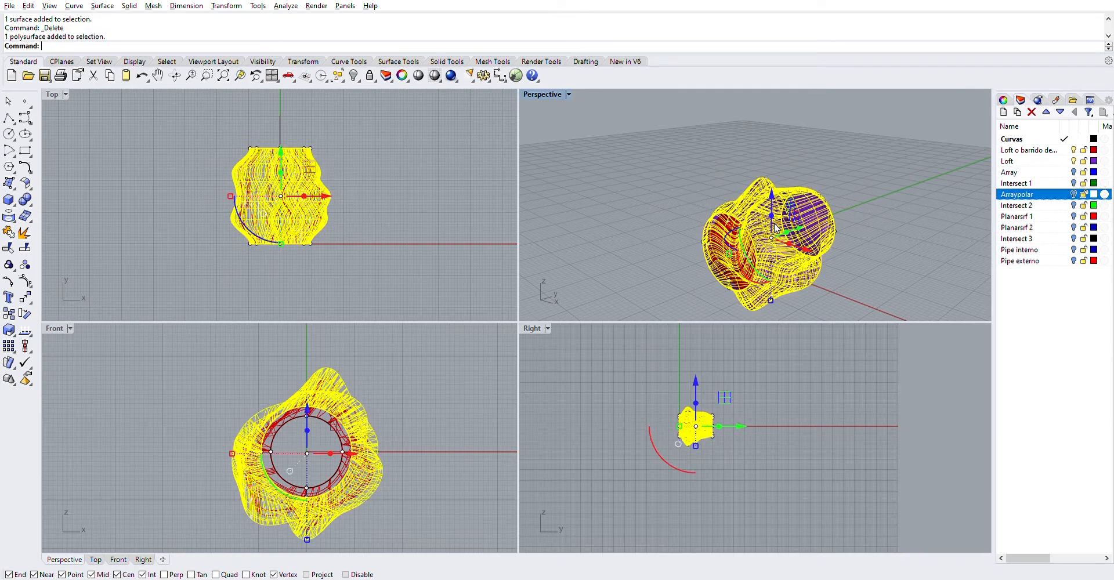
click(1073, 150)
click(1073, 151)
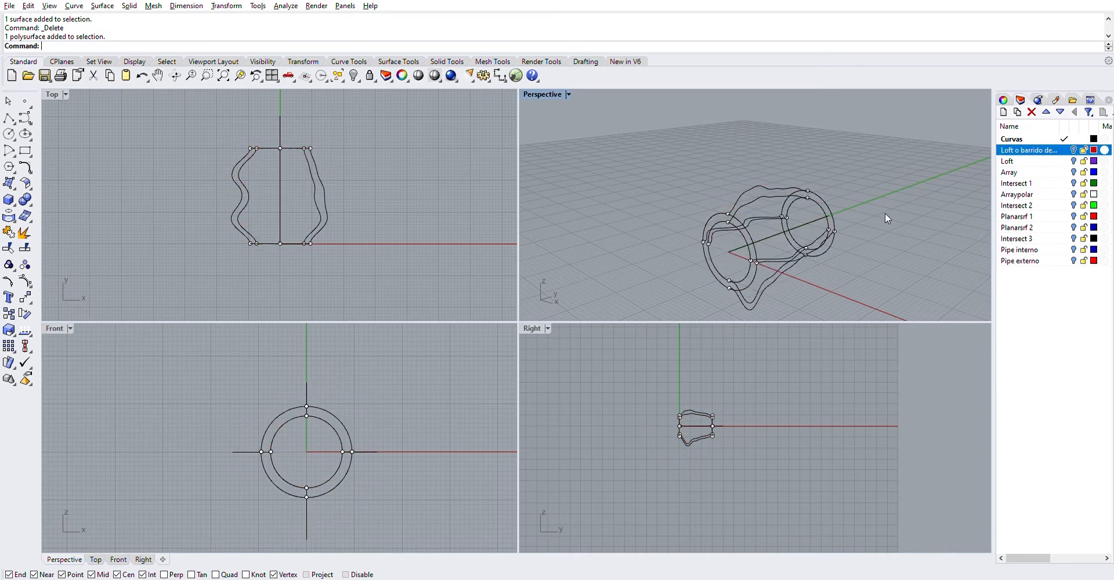
Try to close the upper outer and inner radial intersection curves with CloseCrv, and undo it.
right_drag(885, 214, 765, 181)
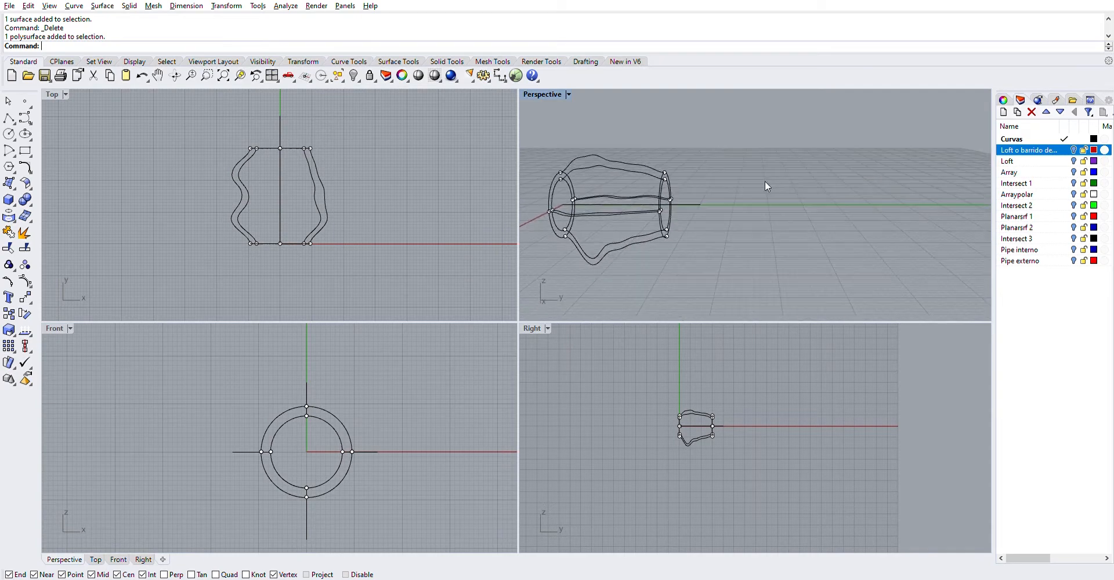
scroll(639, 169, up, 4)
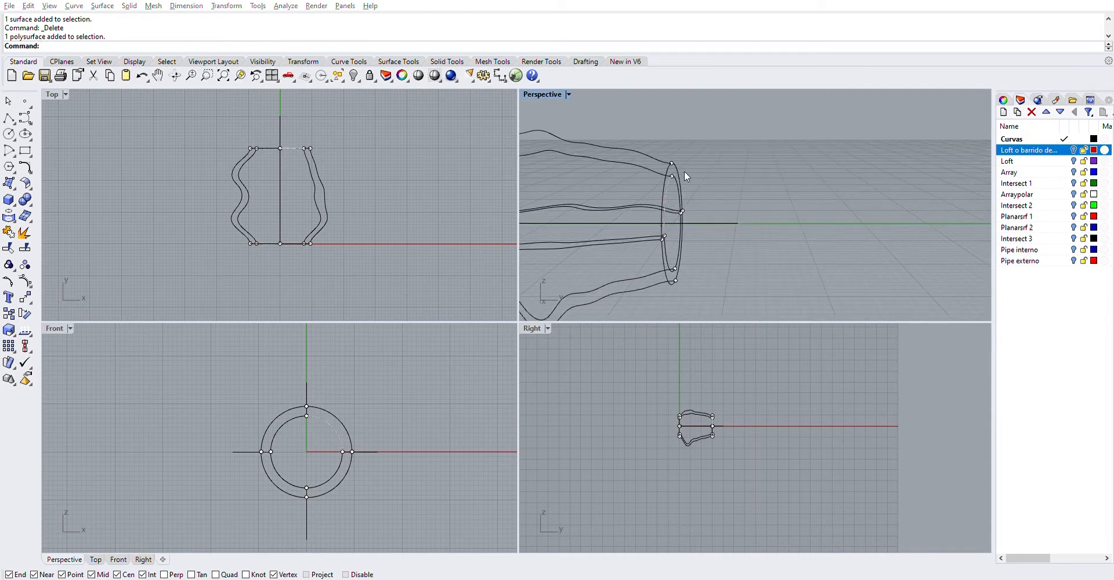
mouse_move(699, 166)
right_down()
mouse_move(676, 165)
mouse_move(717, 164)
right_up()
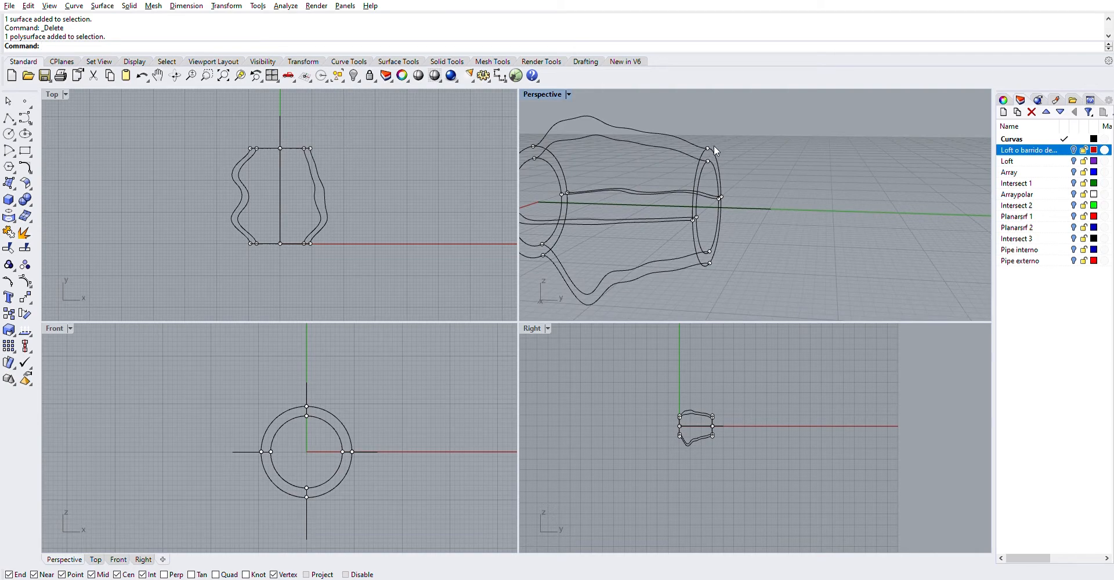
scroll(713, 145, up, 5)
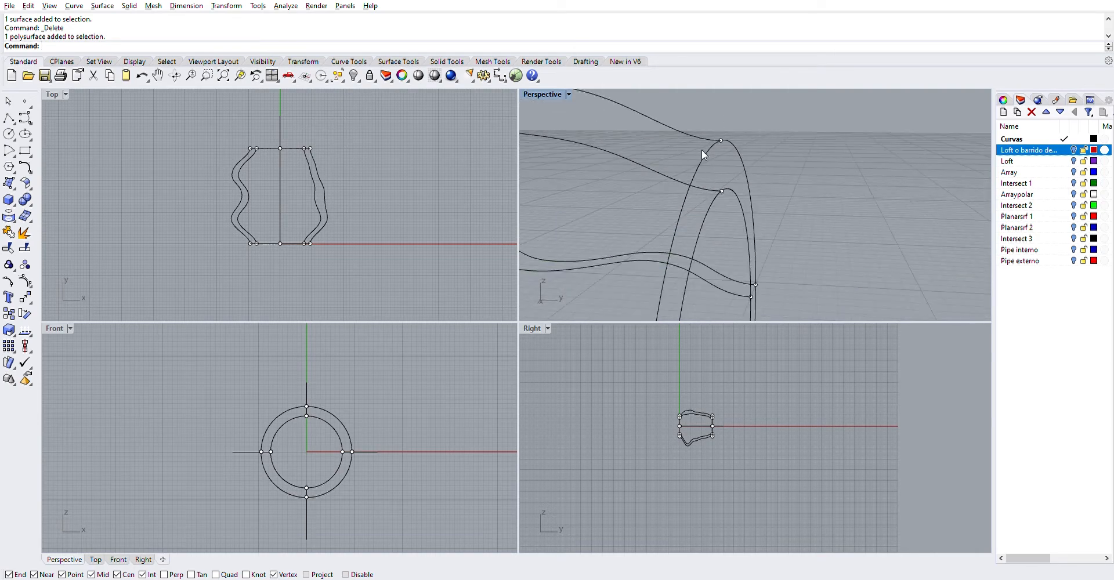
scroll(702, 149, down, 5)
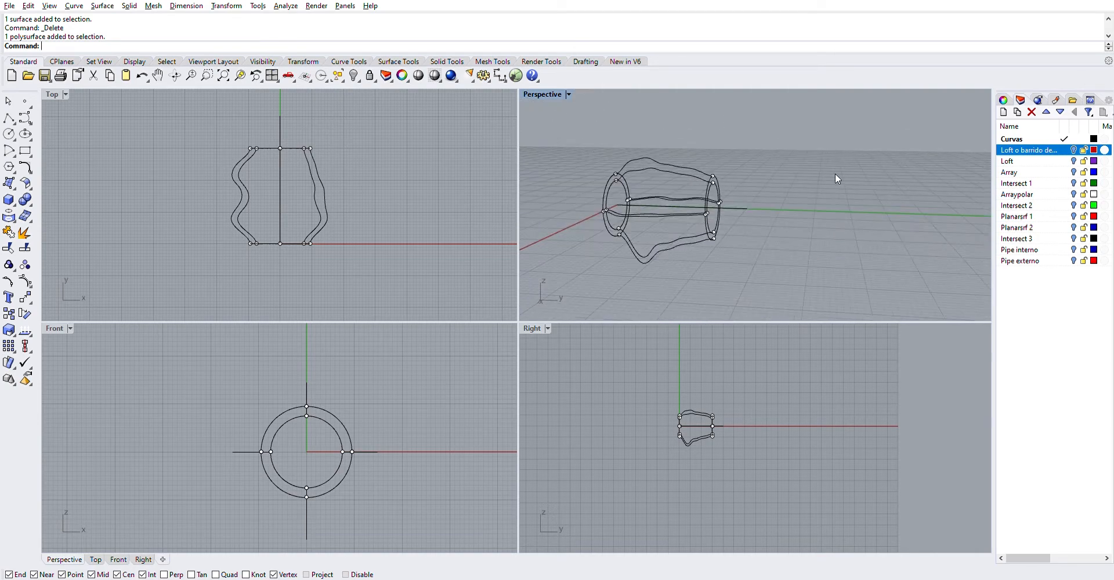
scroll(696, 168, up, 3)
scroll(722, 159, up, 3)
click(708, 186)
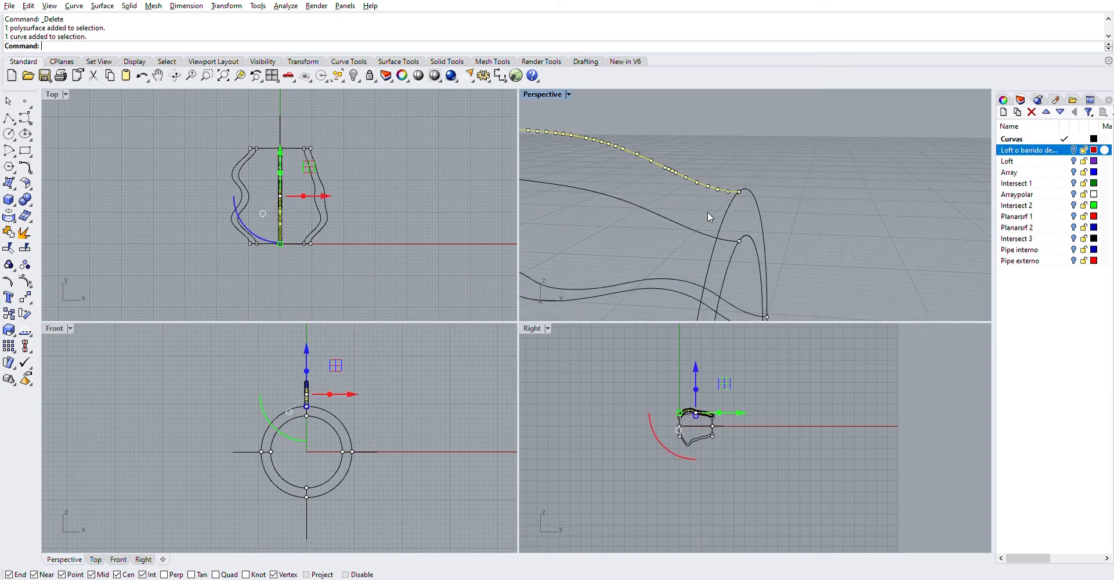
shift+click(700, 225)
text(C)
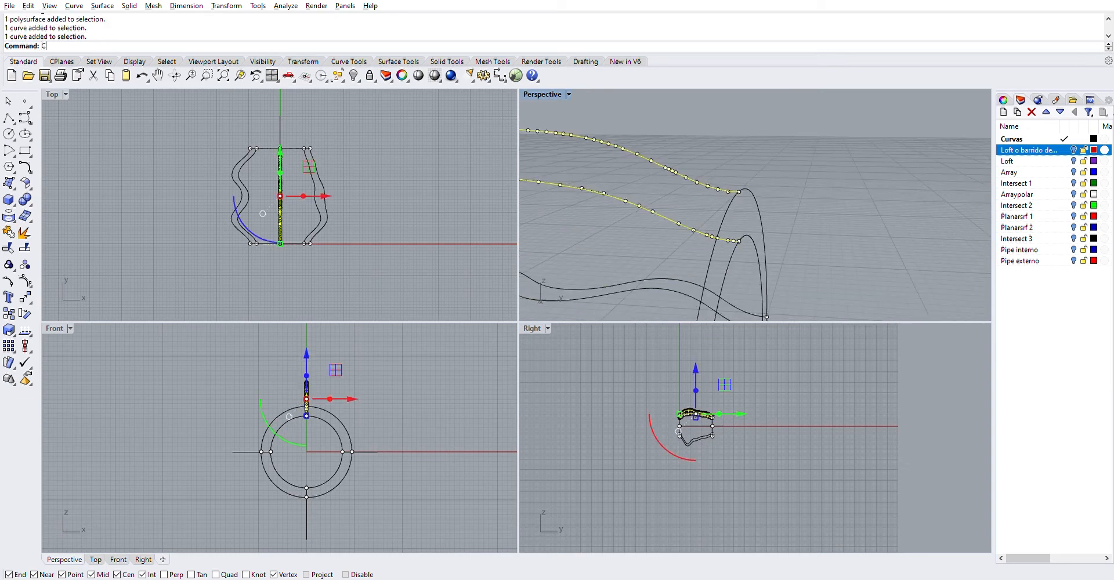
text(loseCrv)
key(Return)
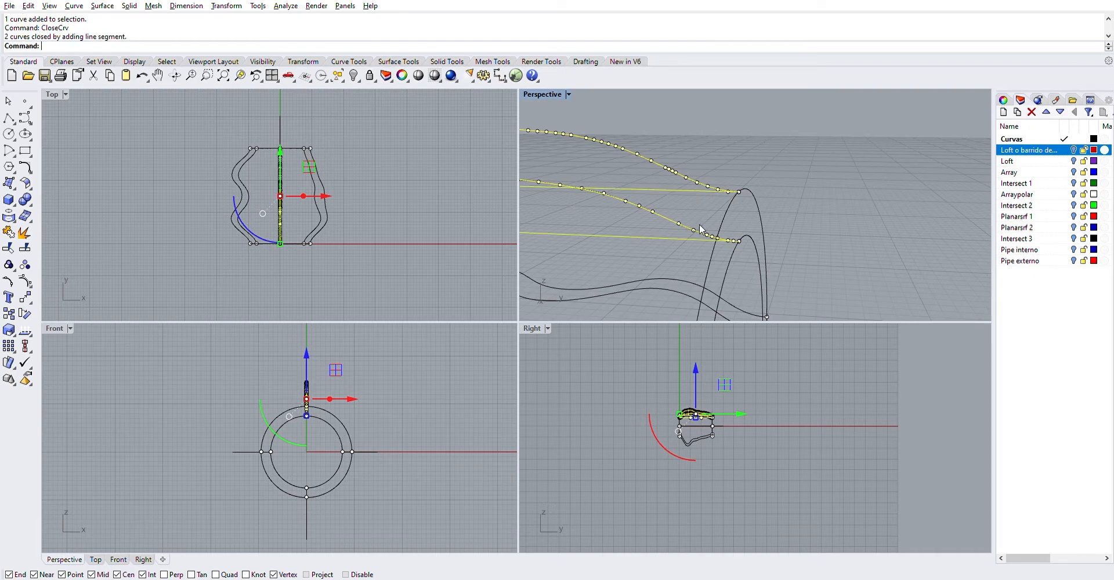
scroll(700, 225, down, 6)
right_drag(700, 224, 777, 183)
key(ctrl+z)
Draw a polyline between the far ends of the upper outer and inner curves, and join the three curves.
scroll(896, 148, up, 8)
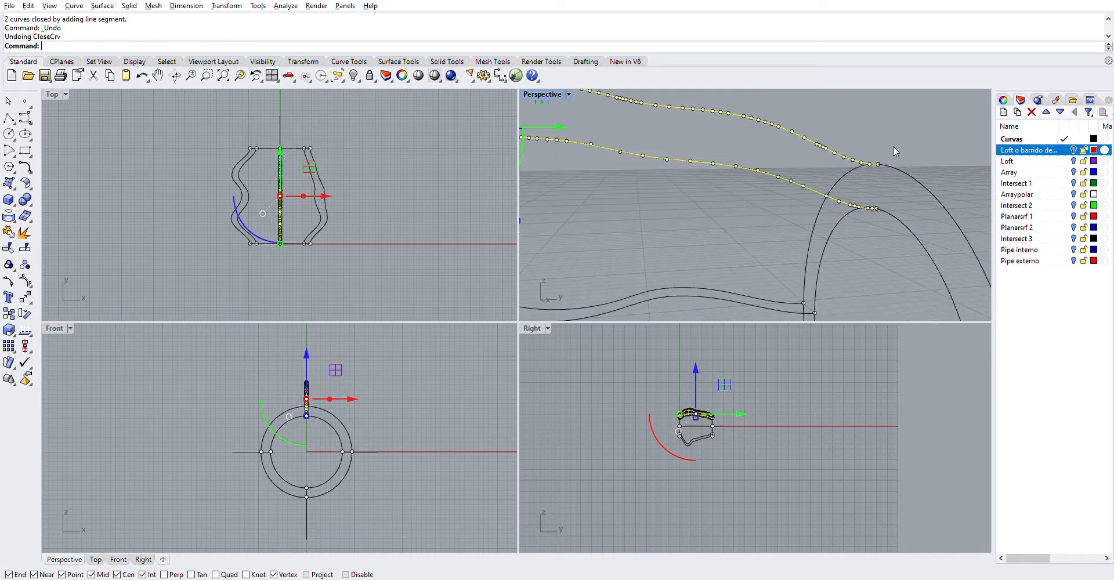
click(9, 117)
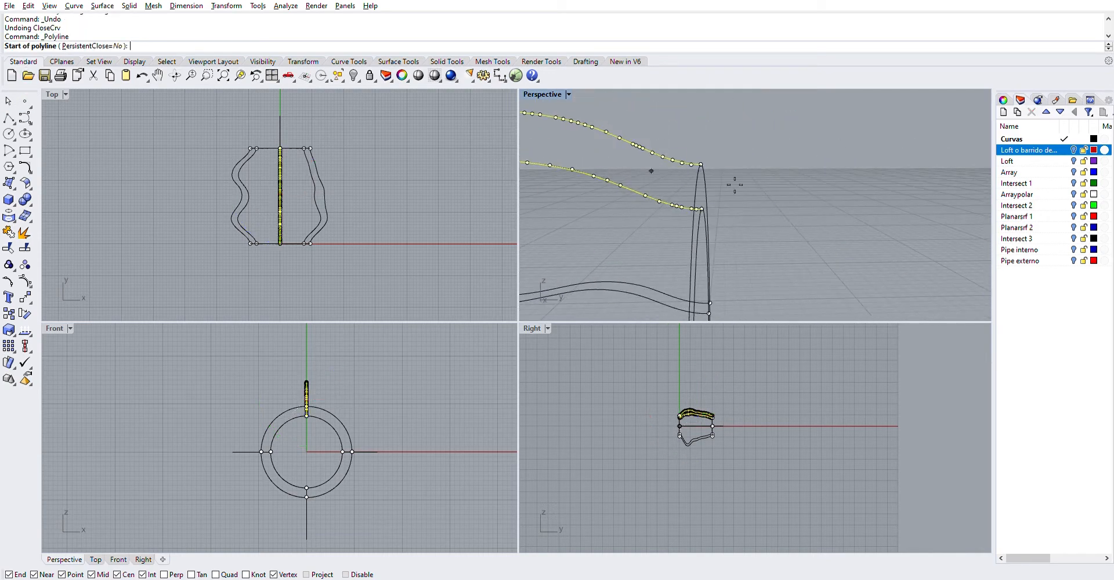
click(701, 165)
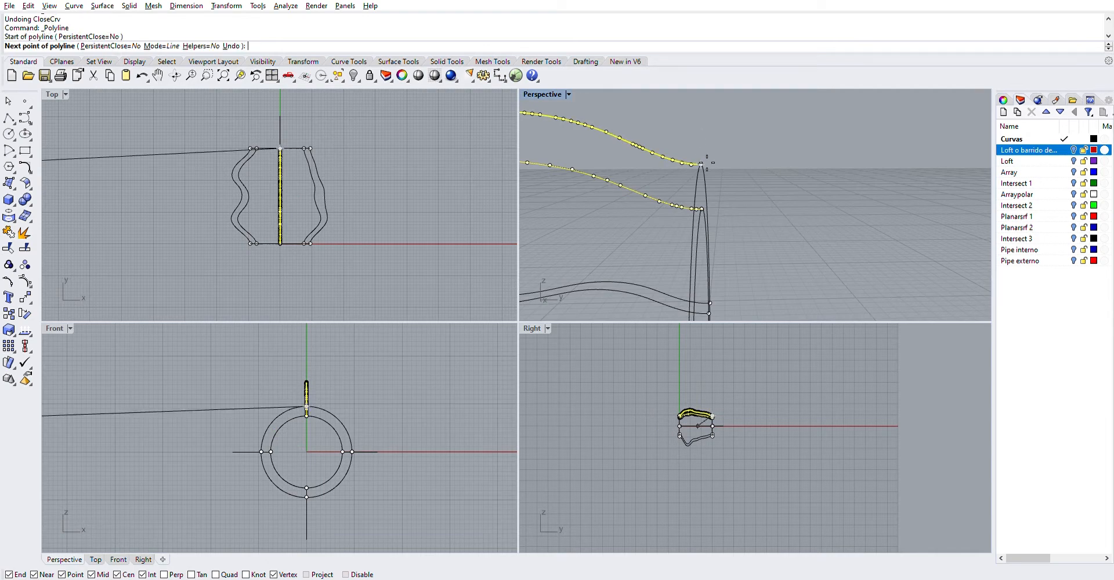
click(701, 208)
key(Return)
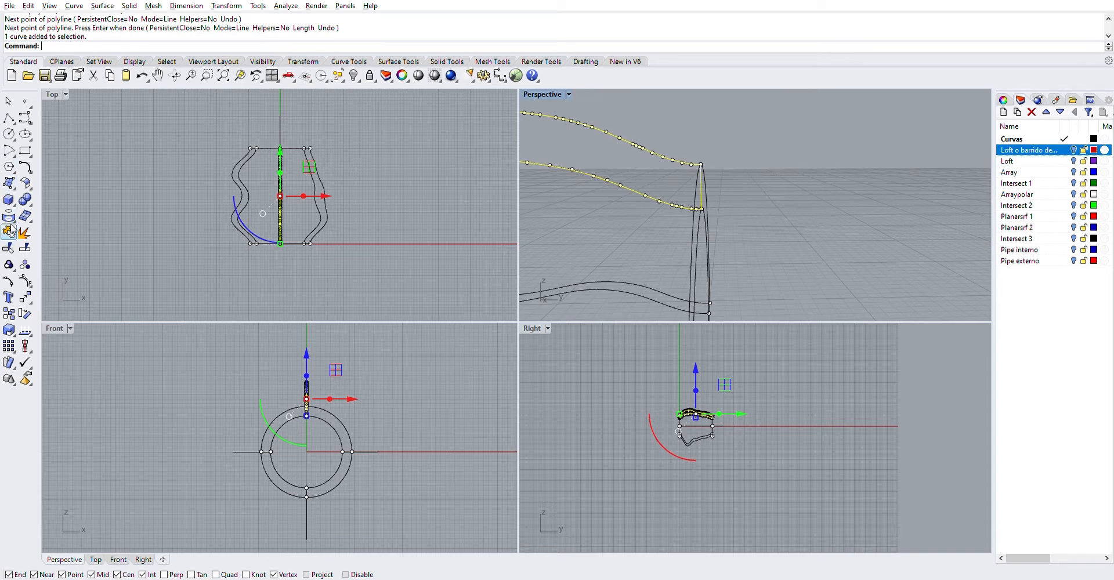
click(10, 231)
key(Escape)
click(701, 184)
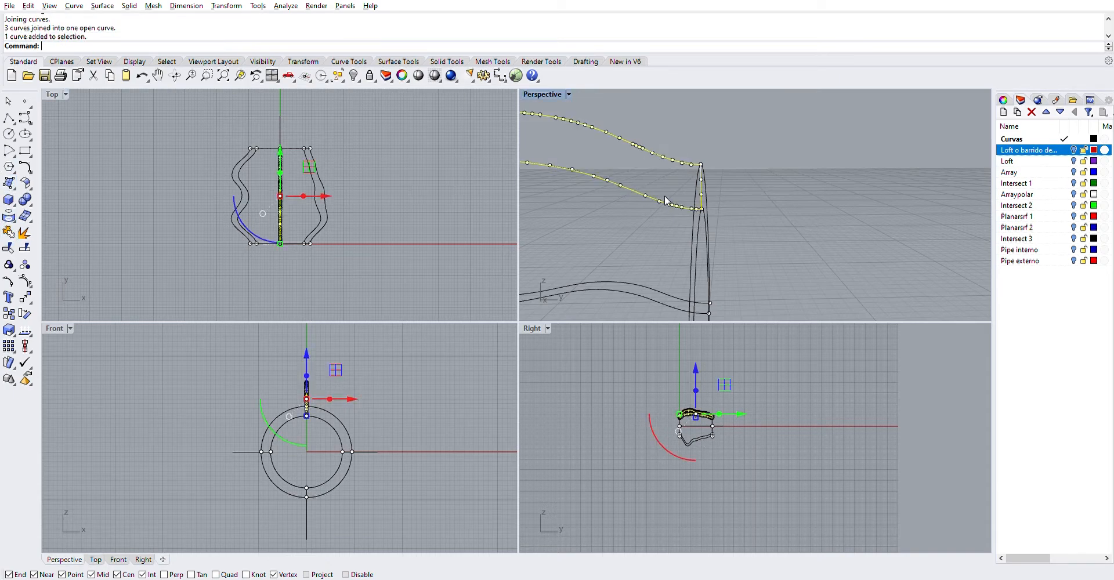
click(768, 200)
scroll(770, 200, down, 7)
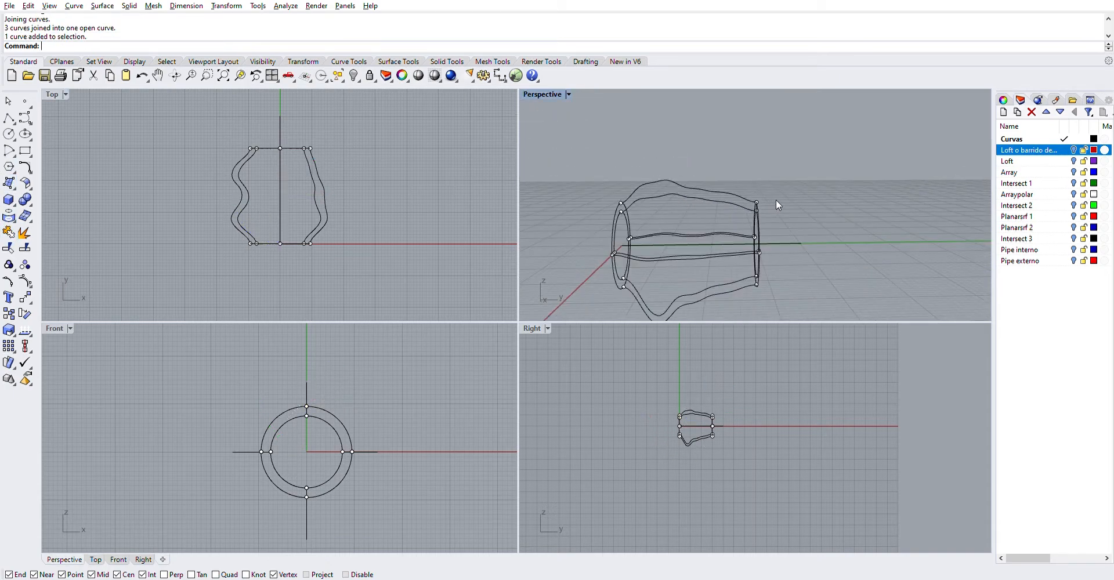
Delete the loose radial intersection curves and show the prepared ones on the Intersect 2 layer.
drag(712, 187, 691, 221)
key(Delete)
key(Delete)
click(1074, 203)
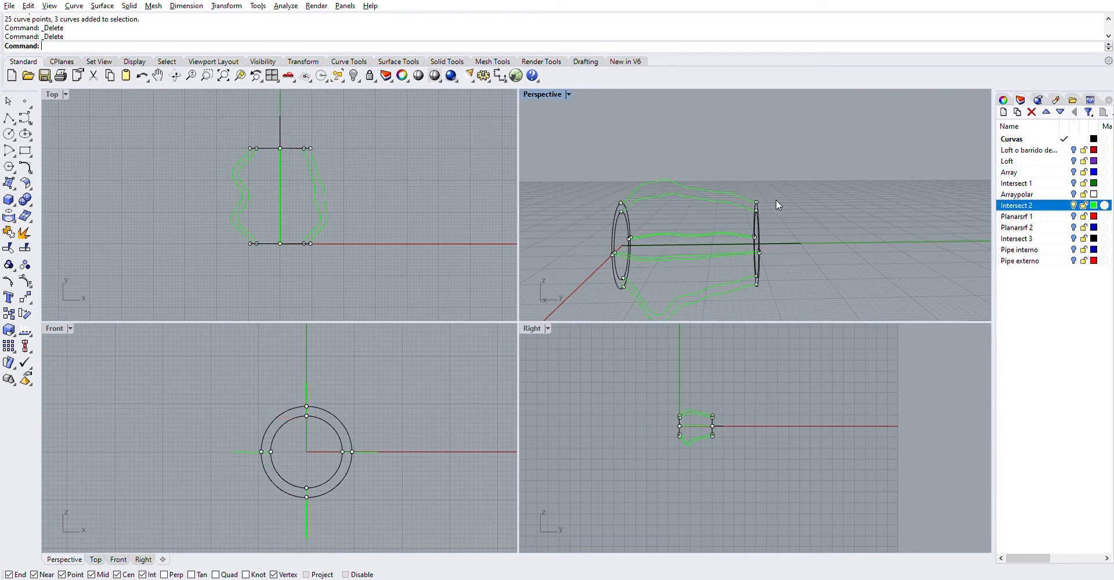
mouse_move(775, 199)
right_down()
mouse_move(731, 196)
mouse_move(794, 190)
right_up()
right_drag(870, 206, 905, 208)
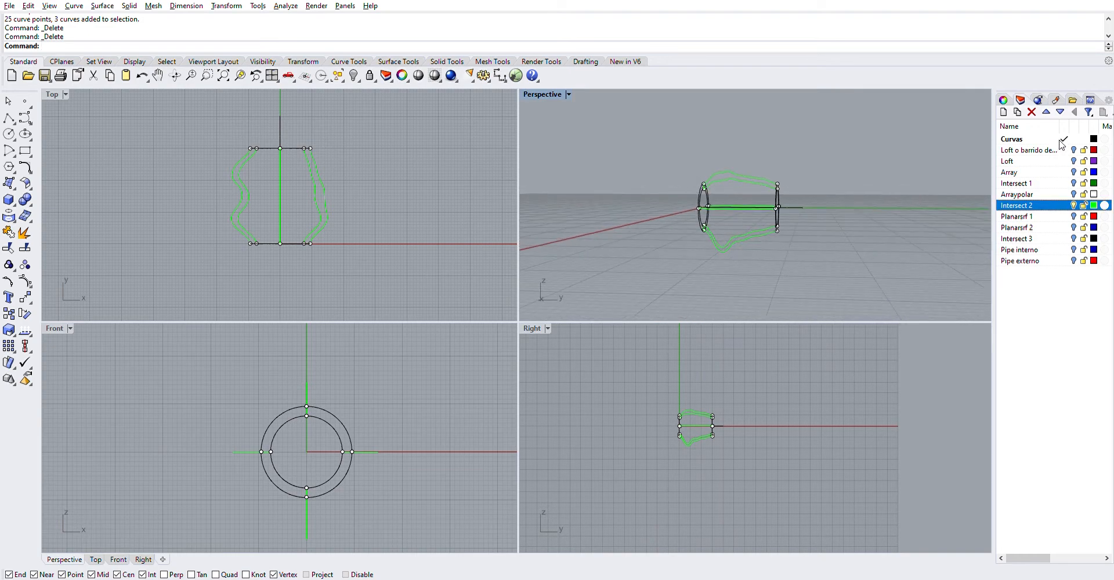
Show the Intersect 1 layer together with the Intersect 2 layer.
click(1073, 194)
click(1069, 184)
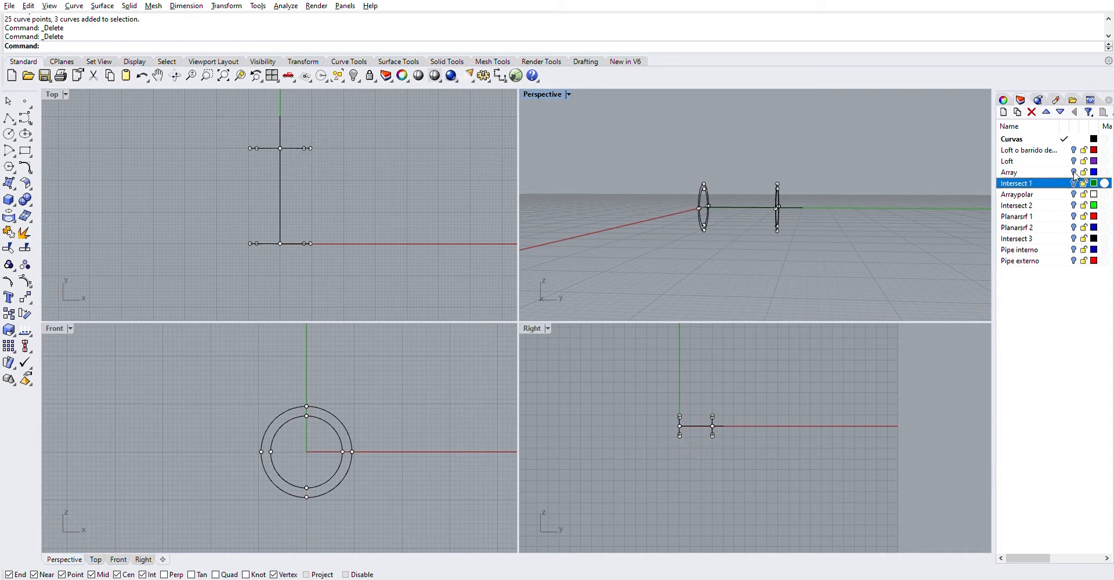
click(1073, 194)
click(1074, 202)
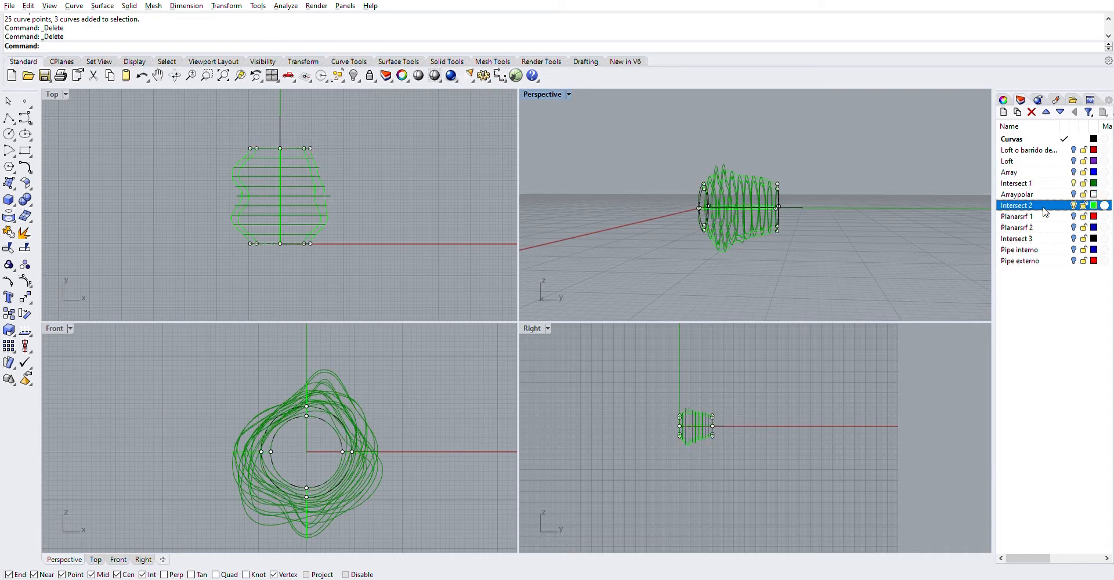
Show the Planarsrf 1 and Planarsrf 2 layers with the finished planar ribs.
click(1073, 216)
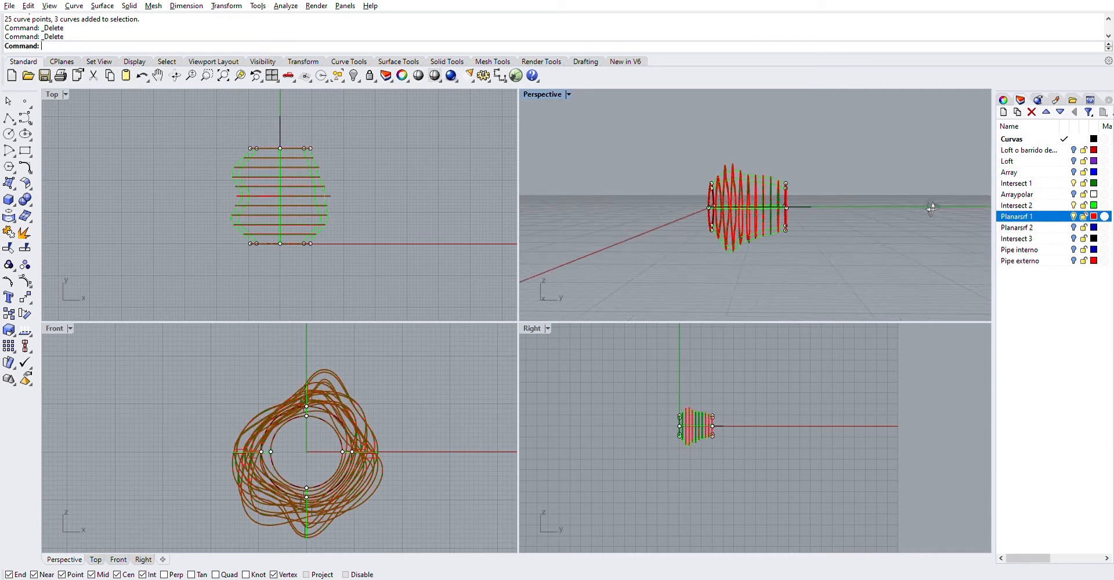
scroll(848, 194, up, 8)
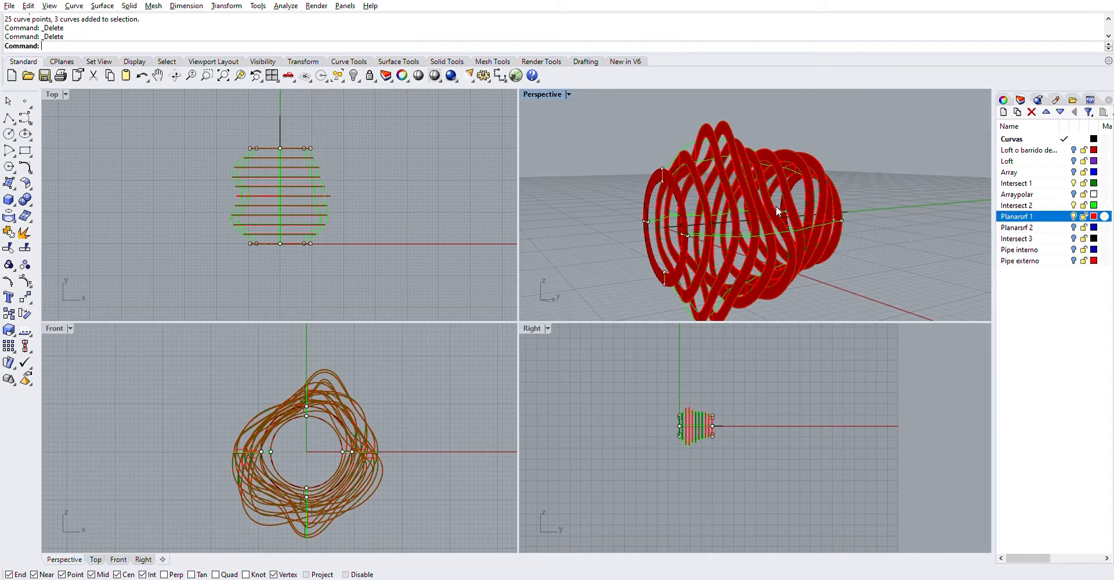
right_drag(829, 223, 812, 244)
click(1073, 228)
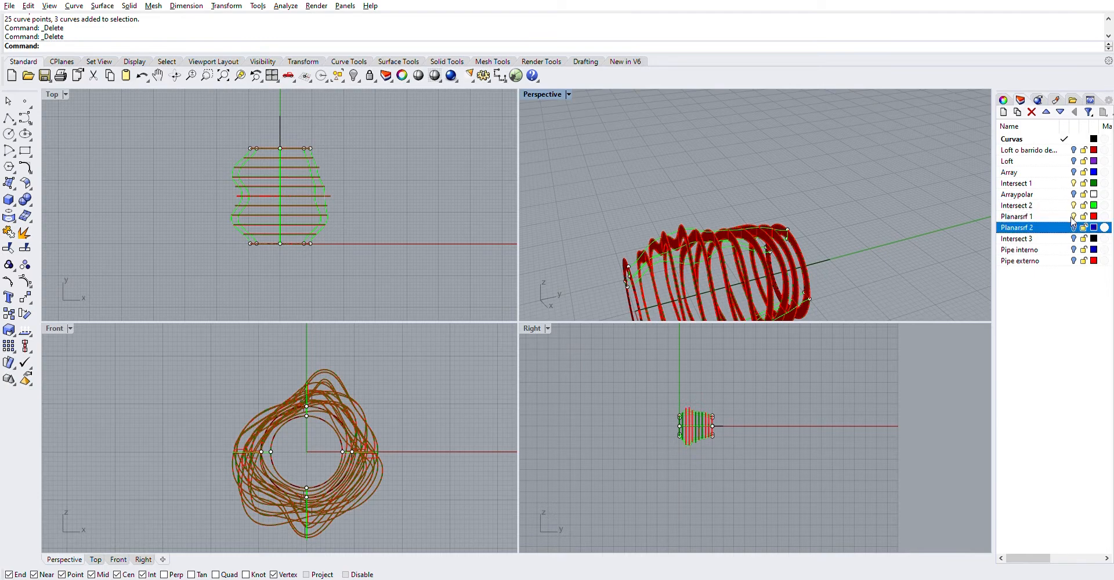
right_drag(903, 228, 874, 196)
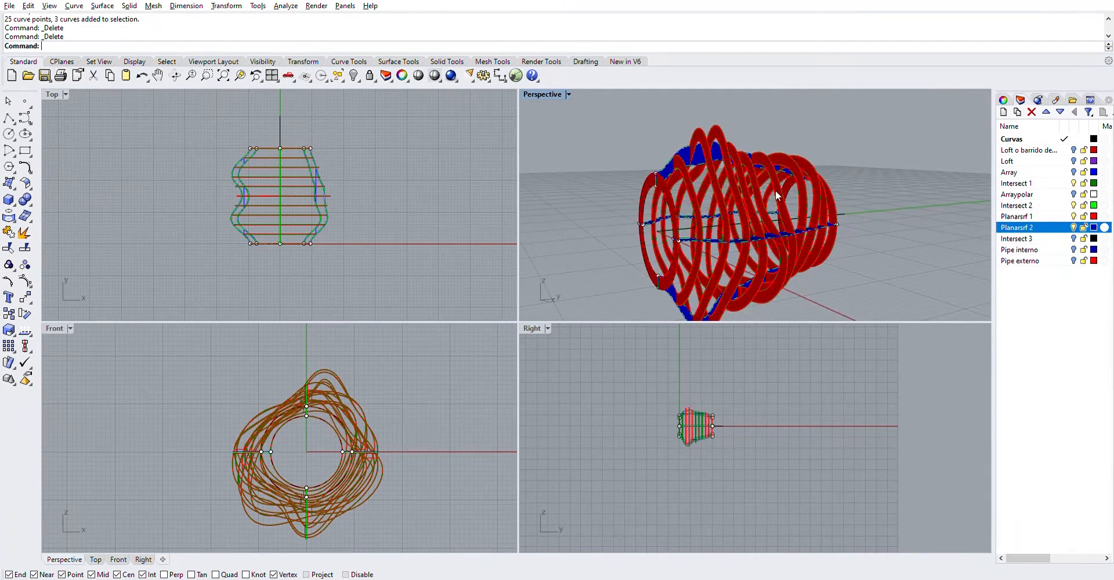
Draw a demonstration circle beside the model in the Top view.
click(1058, 137)
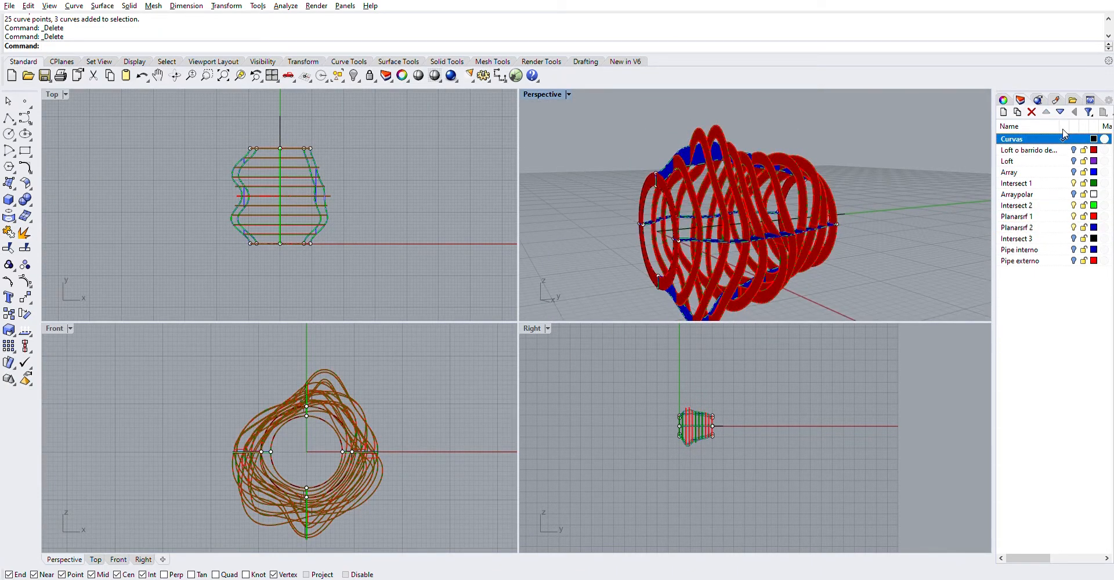
click(8, 134)
click(397, 219)
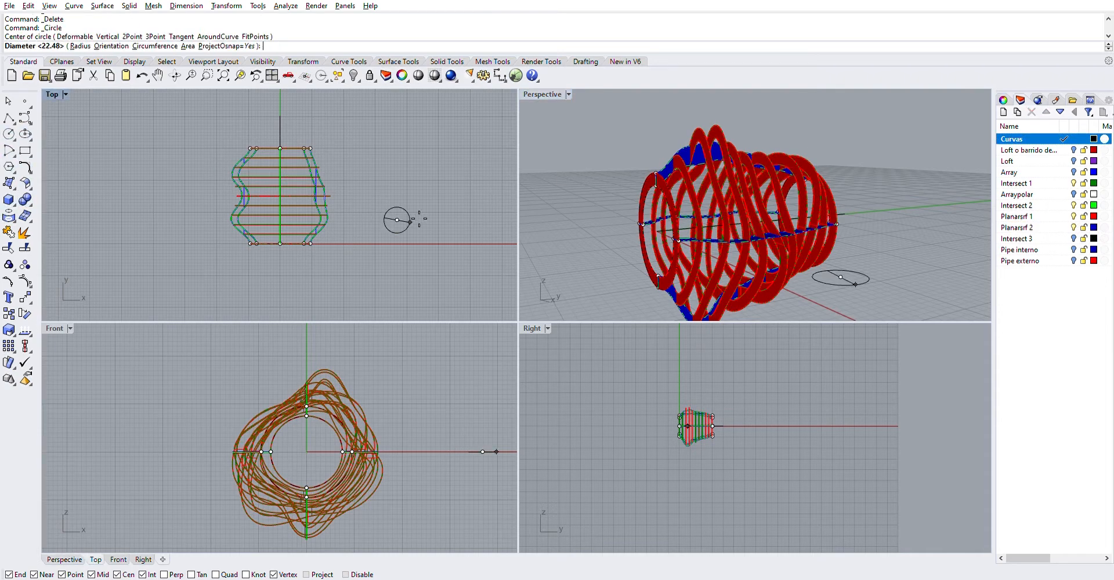
click(447, 219)
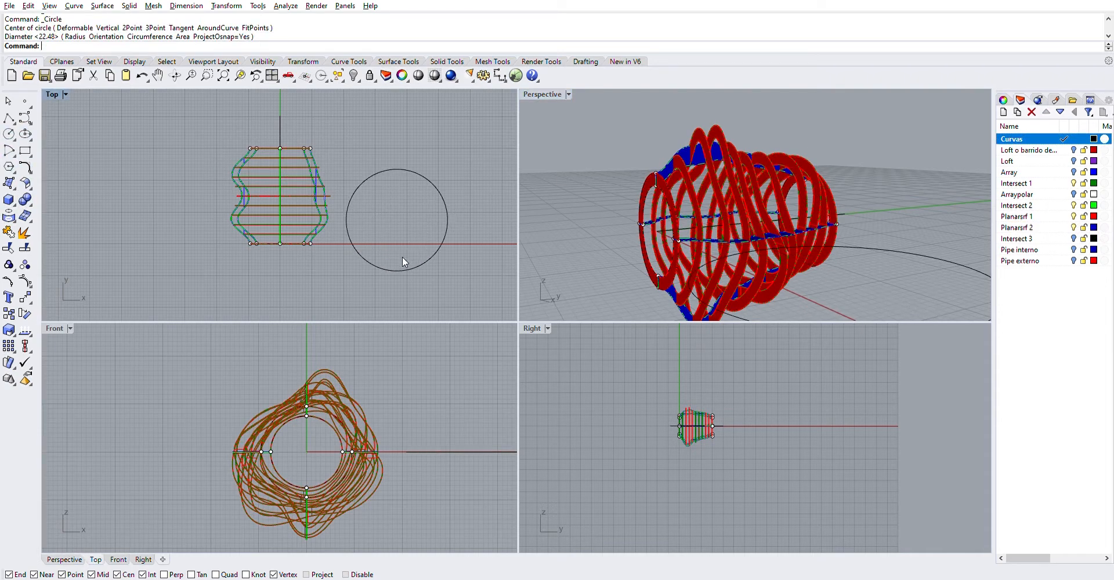
Fill the circle with a planar surface using PlanarSrf, and delete the filled disc while keeping the circle.
text(Pla)
key(Return)
click(401, 265)
key(Return)
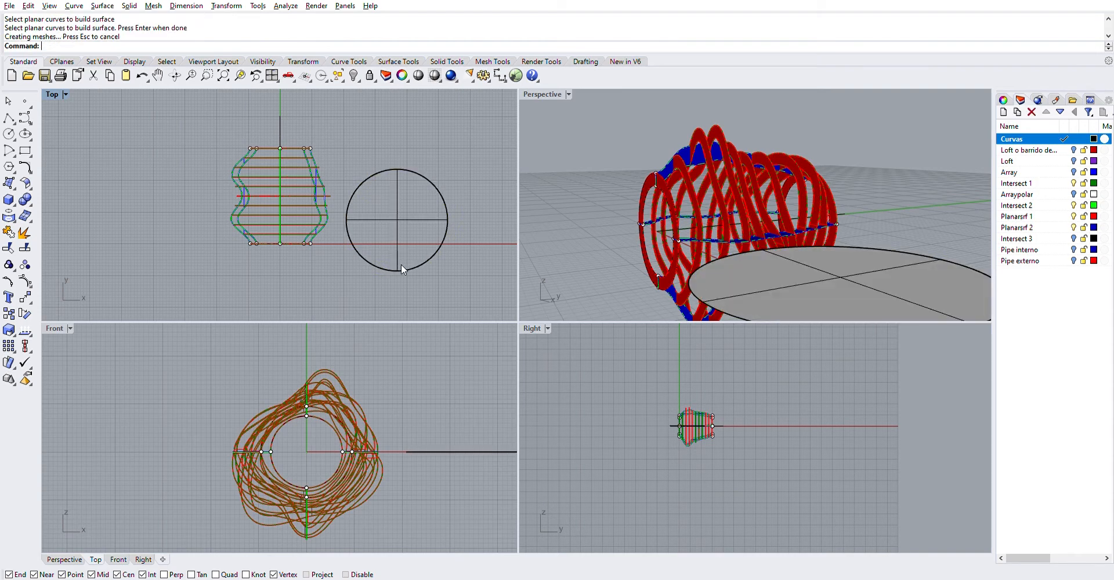
mouse_move(766, 218)
right_down()
mouse_move(888, 203)
mouse_move(782, 199)
mouse_move(790, 227)
mouse_move(762, 181)
right_up()
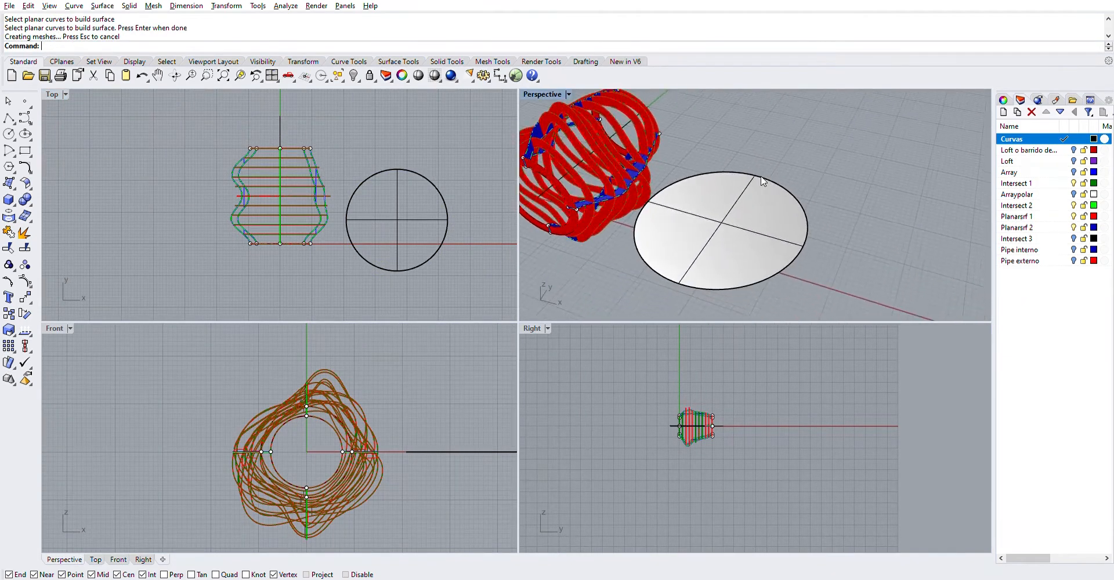
click(435, 210)
click(446, 216)
key(Delete)
Offset the circle inward by a distance of 2.
click(451, 222)
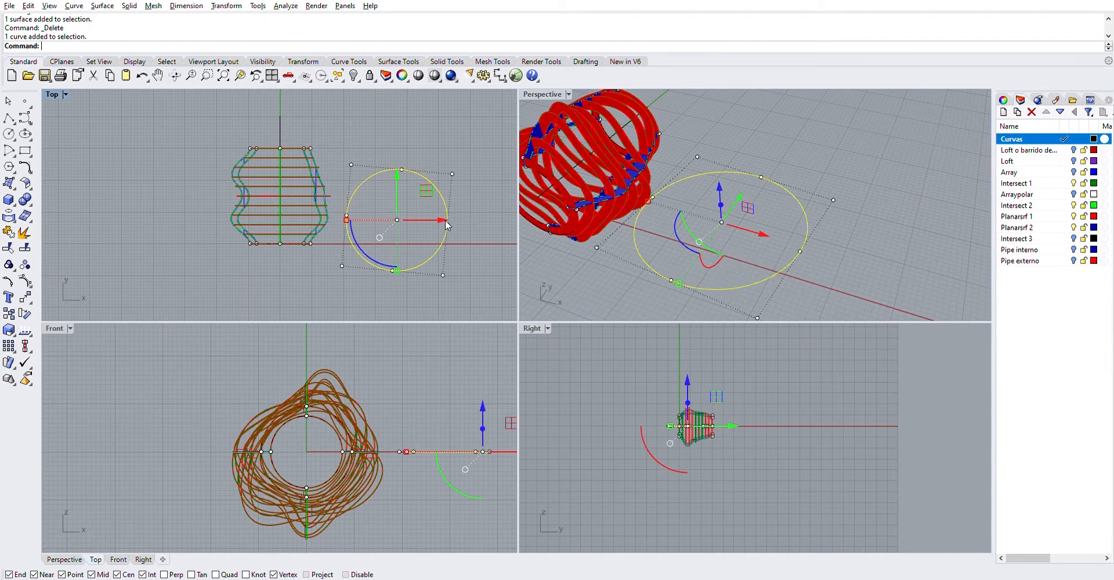
text(offset)
key(Return)
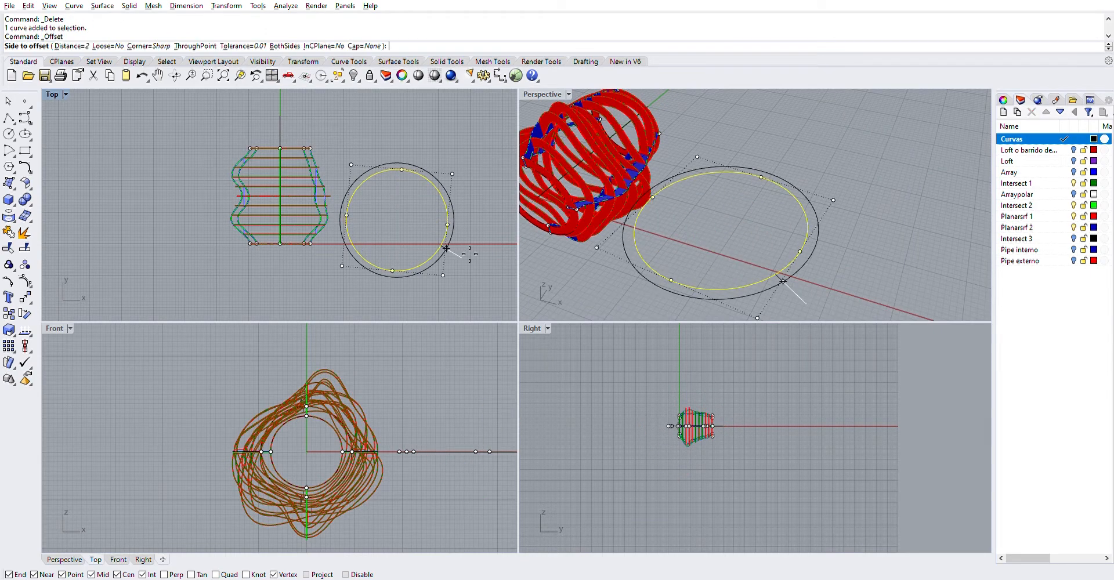
click(388, 230)
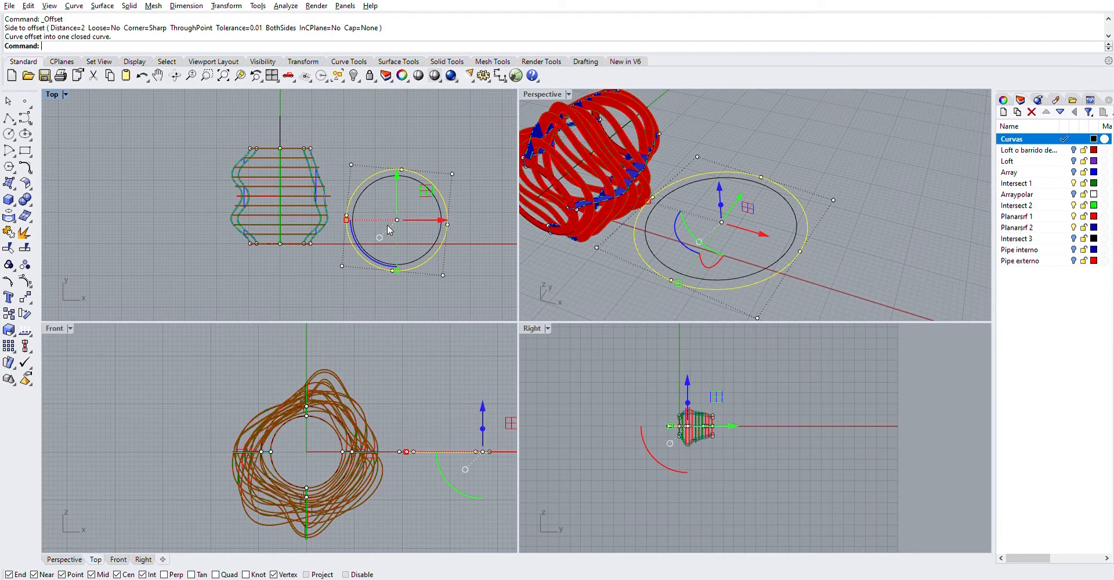
Create a ring-shaped planar surface between the circle and its inner offset with PlanarSrf.
shift+click(367, 179)
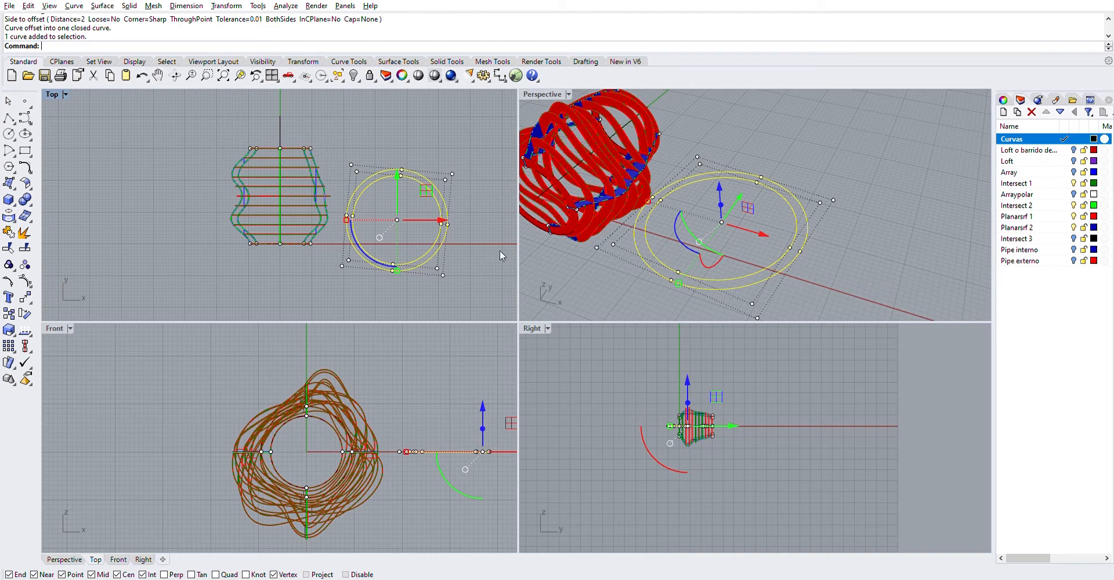
text(PlanarSrf)
key(Return)
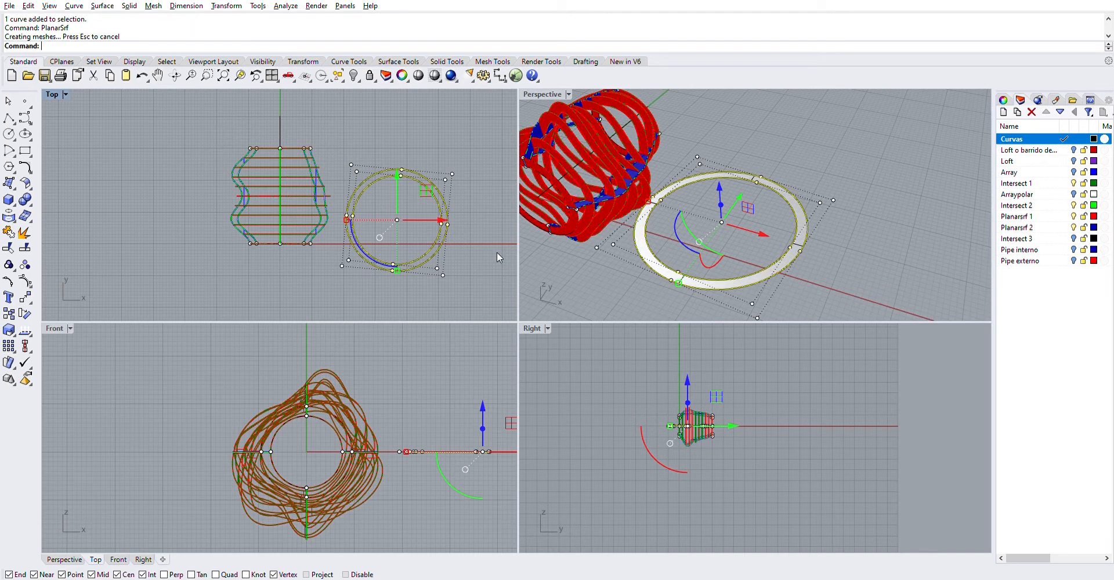
Examine the ring-shaped planar surface up close in the Perspective view, and delete it together with its two demonstration circles.
click(756, 252)
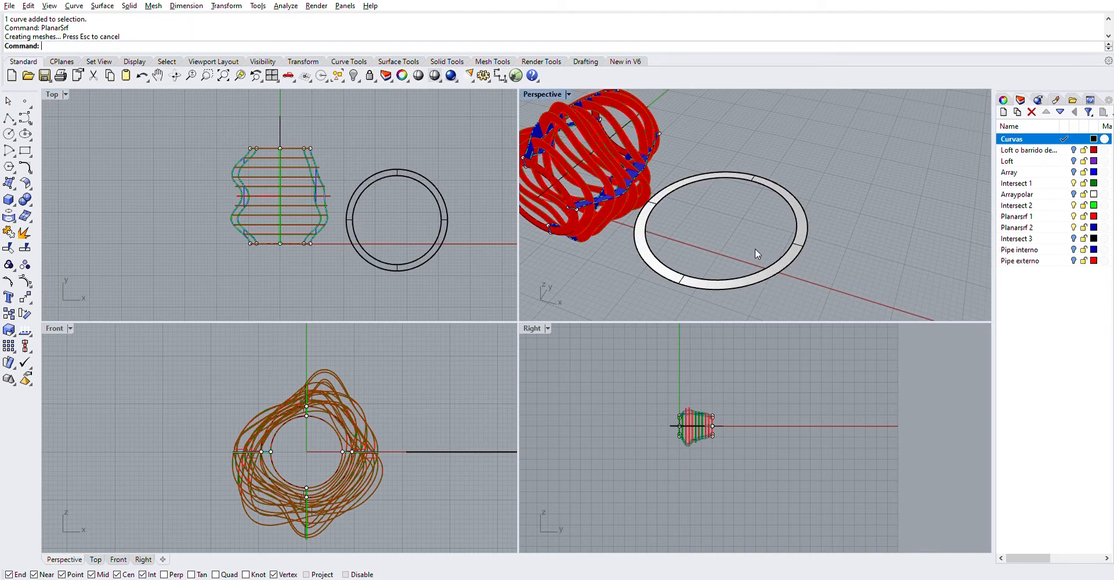
double_click(545, 94)
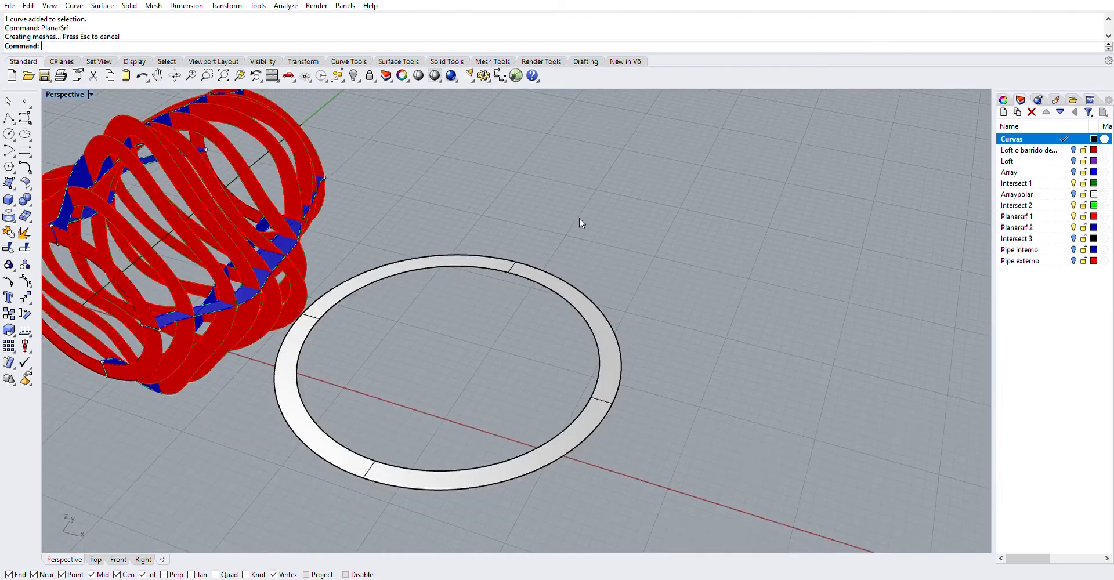
right_drag(585, 225, 662, 283)
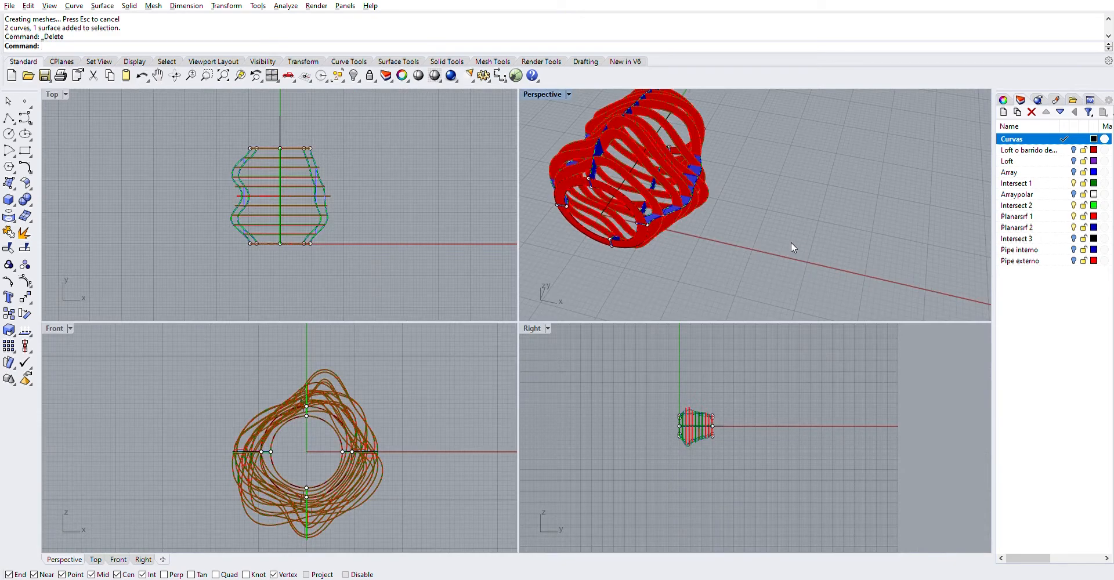
right_drag(792, 242, 759, 197)
scroll(772, 218, down, 4)
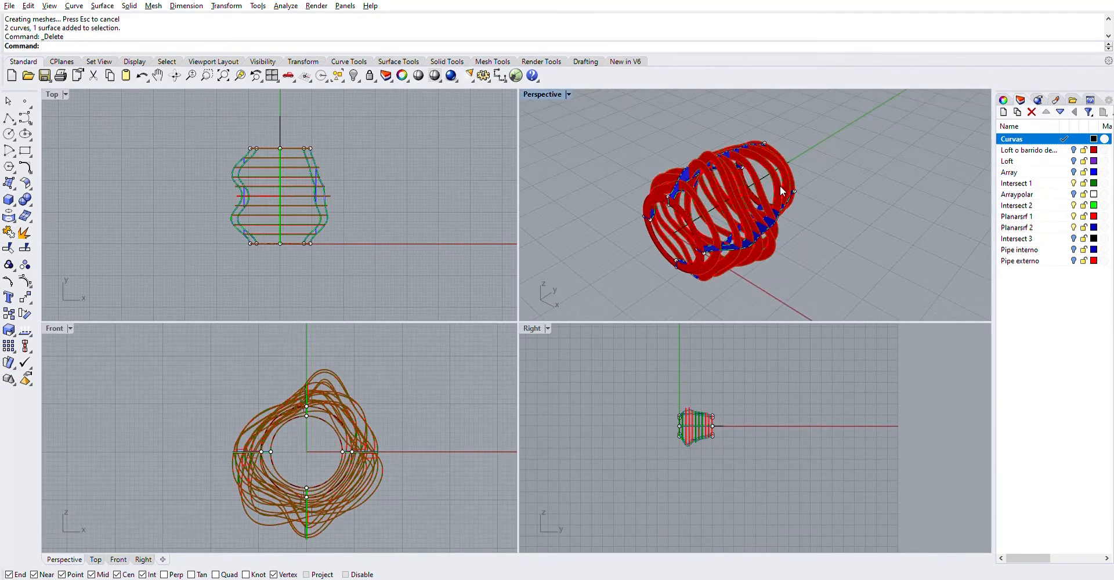
Select several of the red parallel rib surfaces one after another to examine their closed ring shapes, and clear the selection.
scroll(748, 203, up, 3)
click(745, 202)
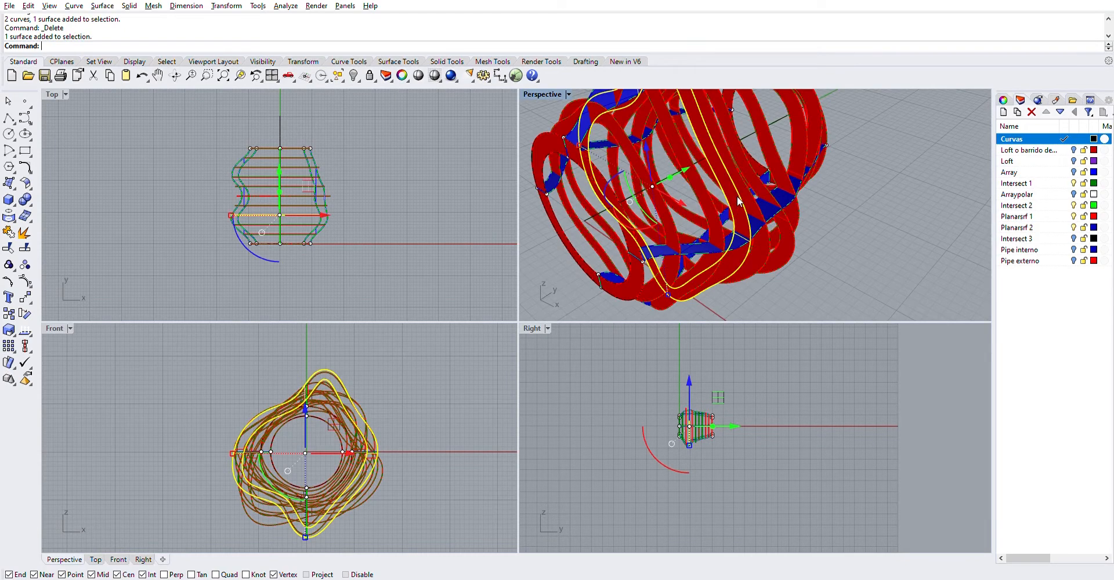
click(692, 230)
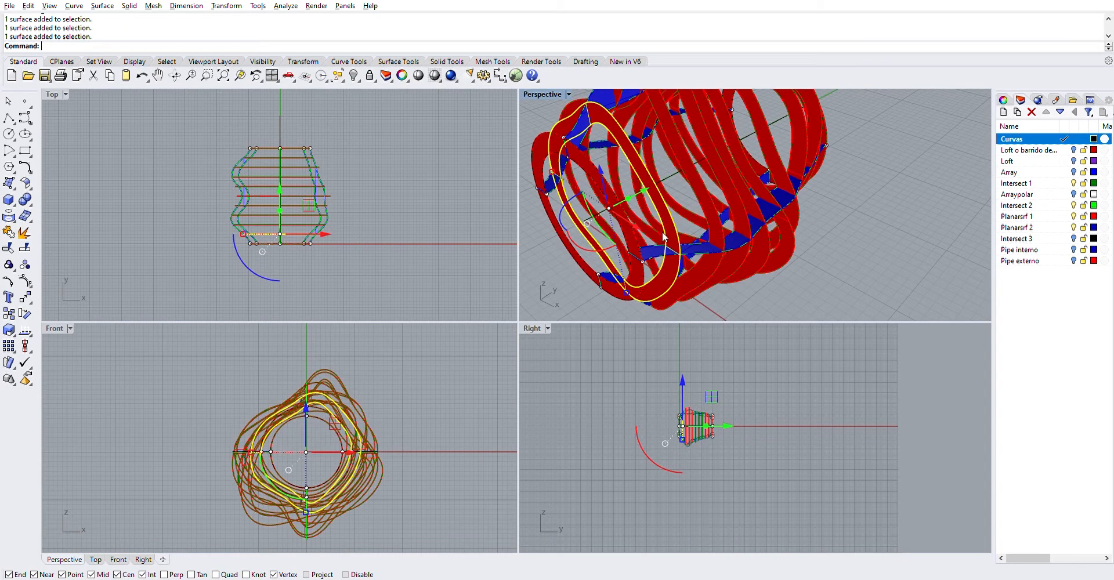
click(632, 239)
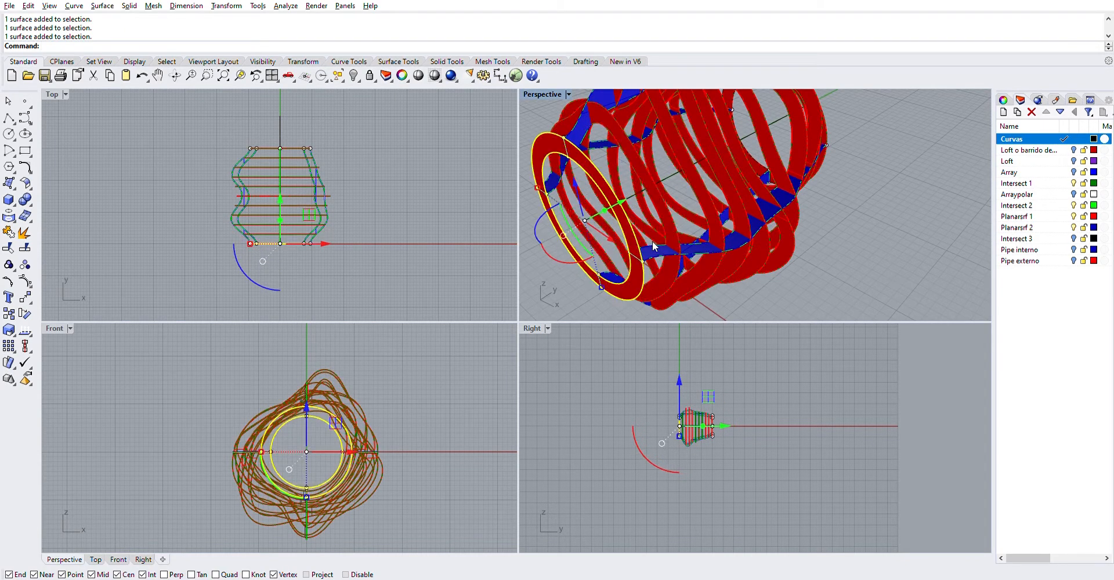
key(Delete)
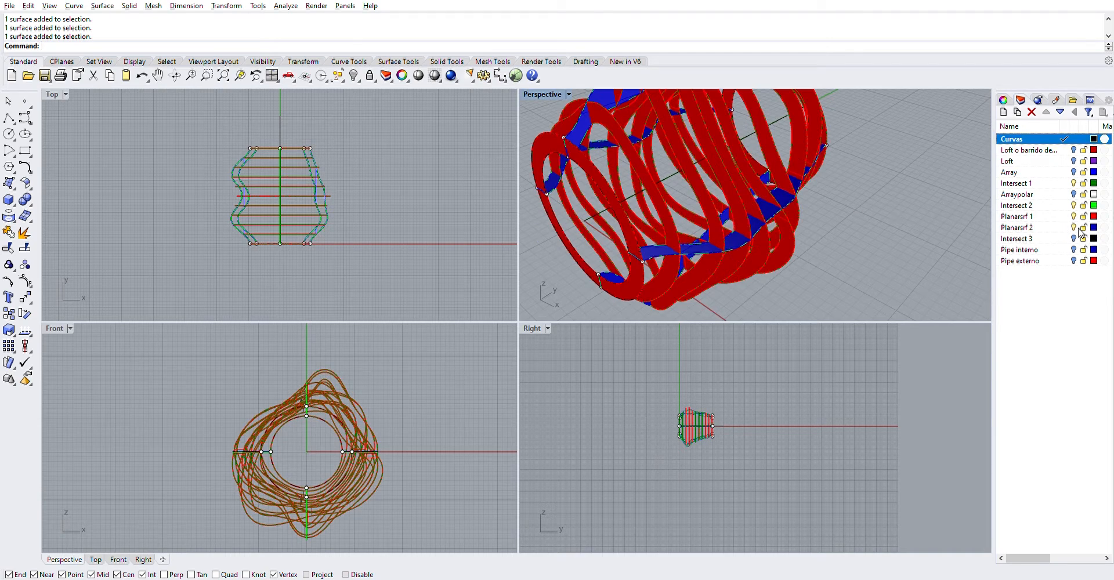
scroll(864, 168, down, 5)
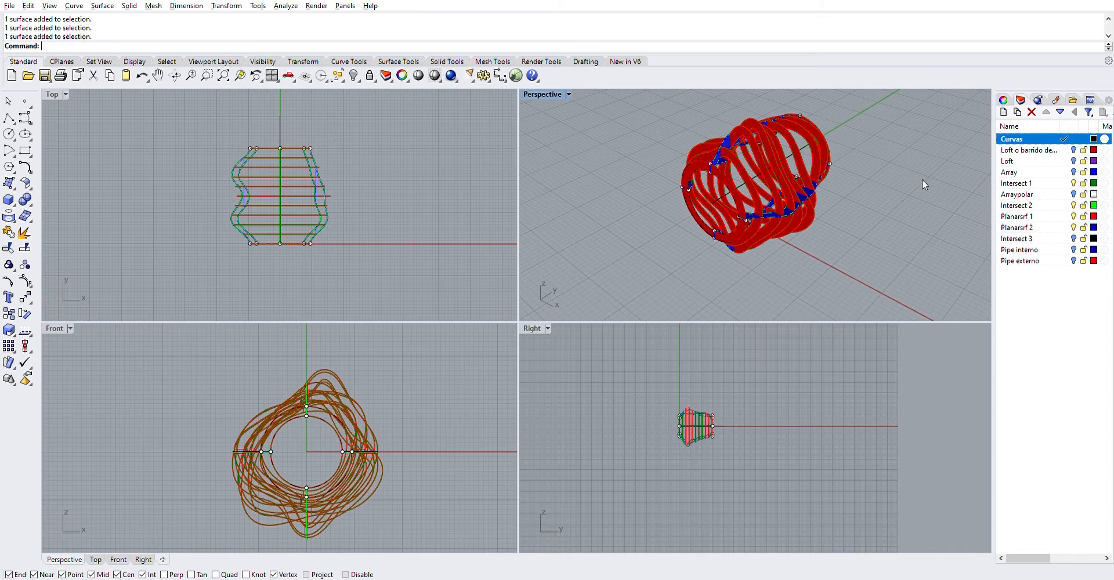
Hide the Intersect 2 and Intersect 1 layers.
click(1073, 204)
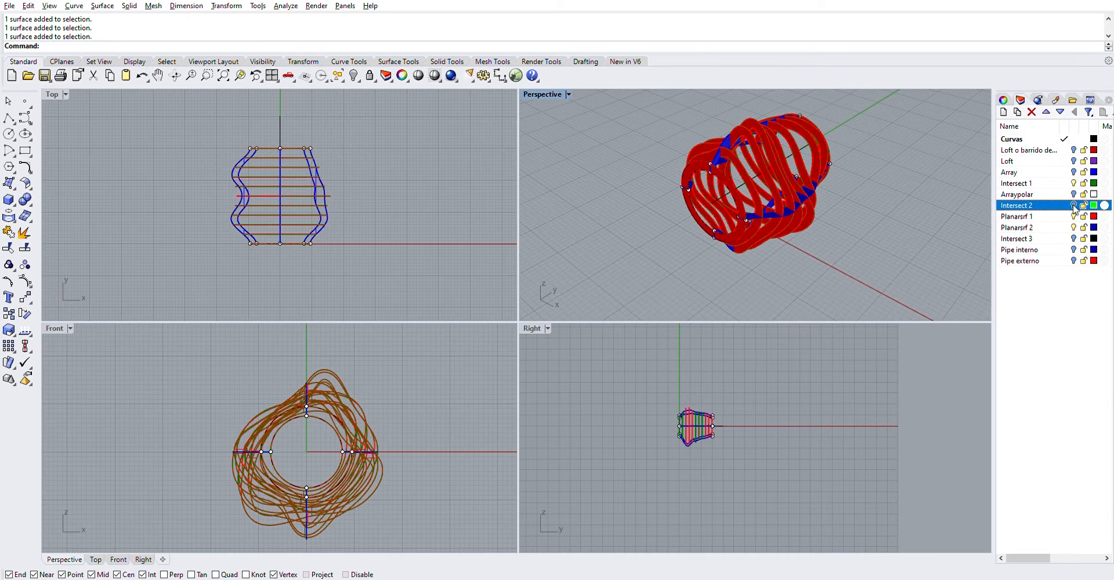
click(1074, 210)
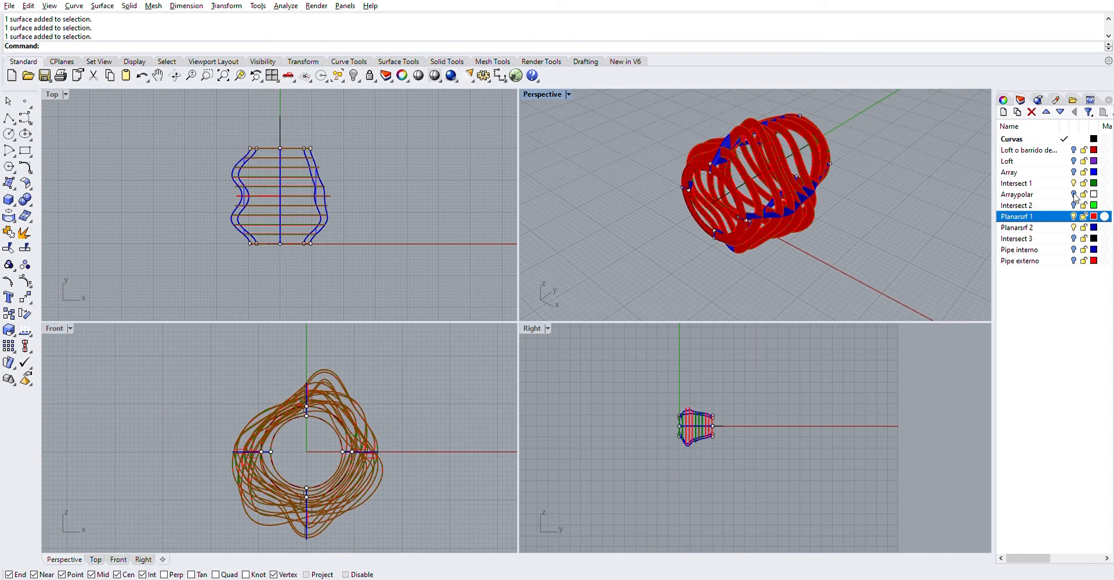
click(1074, 182)
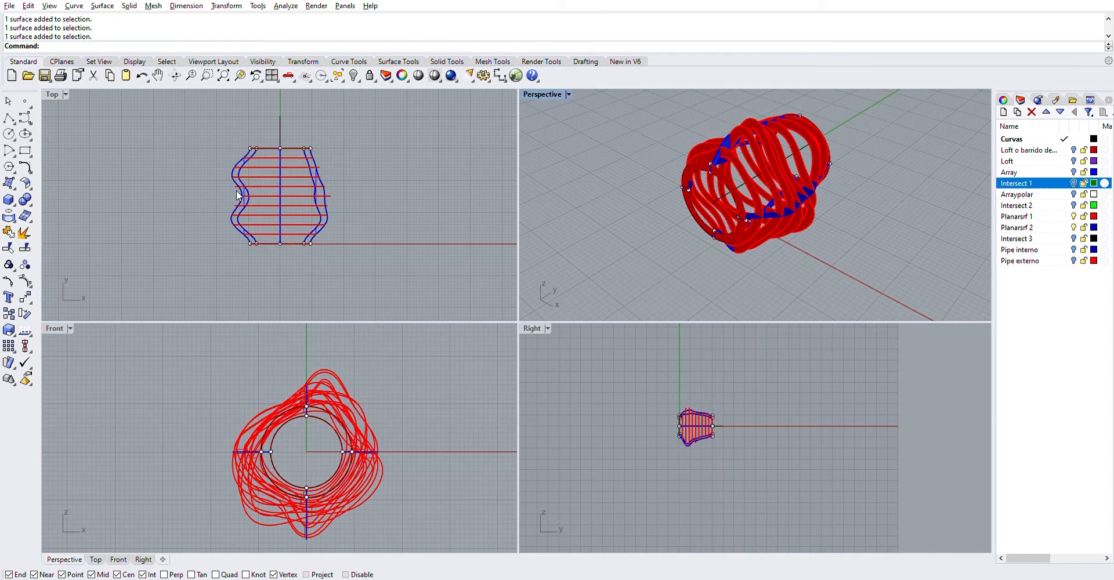
Use Intersect on all visible geometry to generate the curves where the parallel and radial ribs cross, and deselect the result.
scroll(294, 158, up, 4)
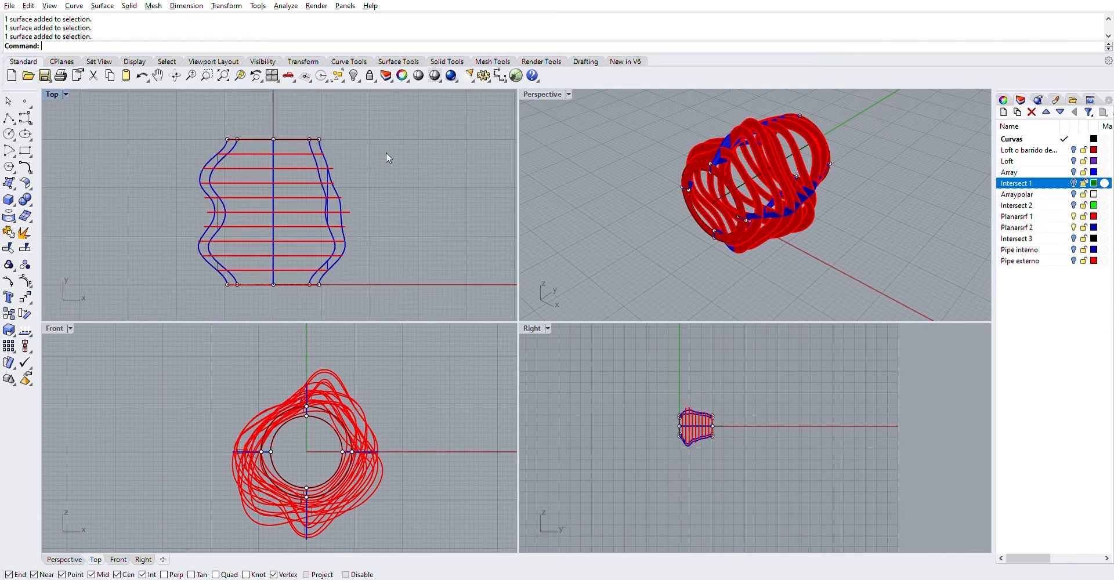
key(Up)
key(BackSpace)
key(BackSpace)
text(s)
key(BackSpace)
text(r)
key(Return)
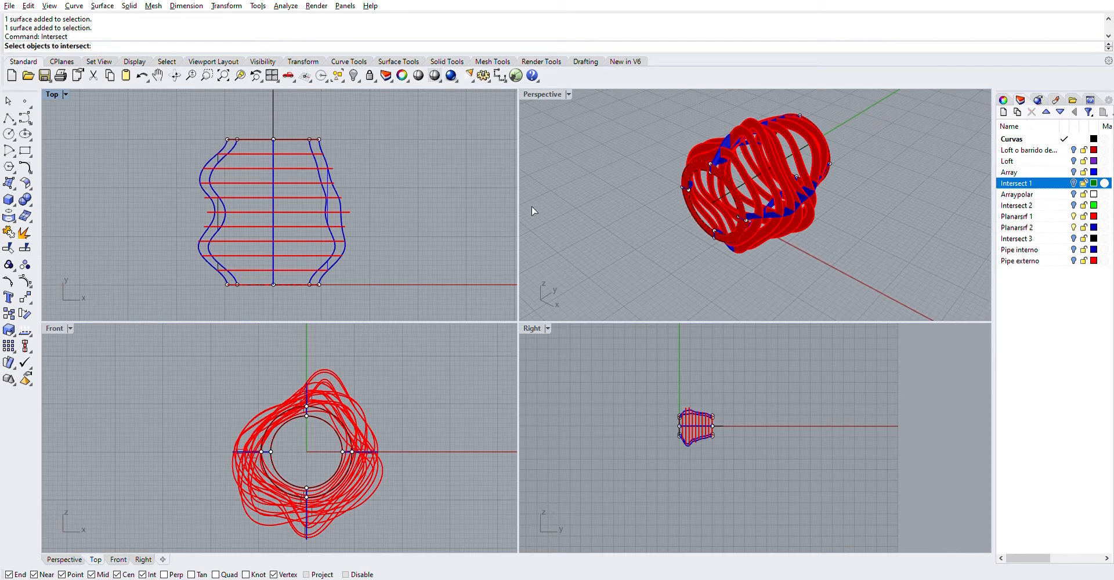
scroll(738, 197, up, 4)
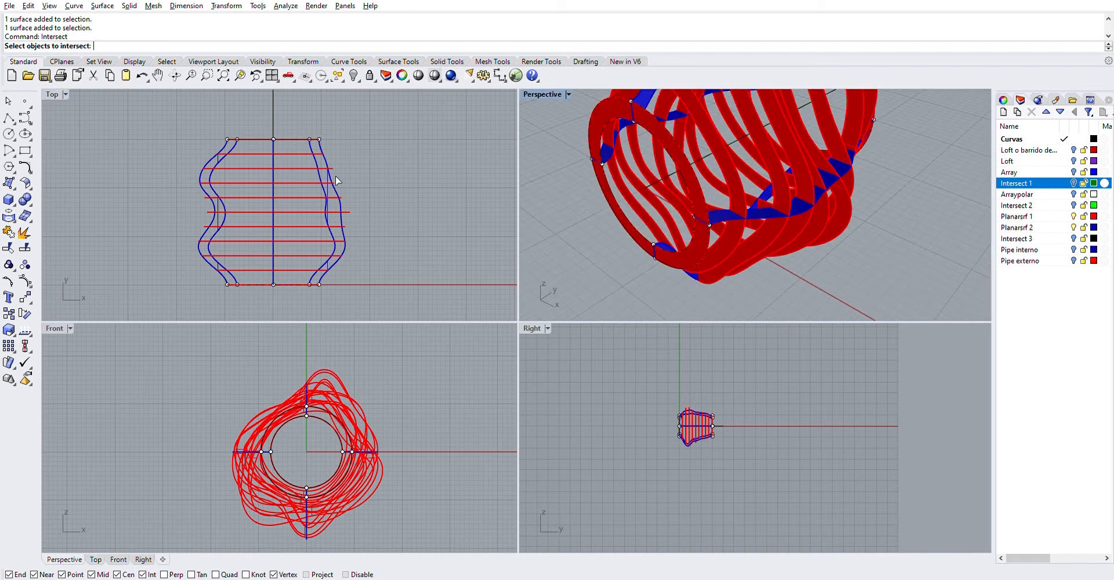
drag(396, 117, 181, 275)
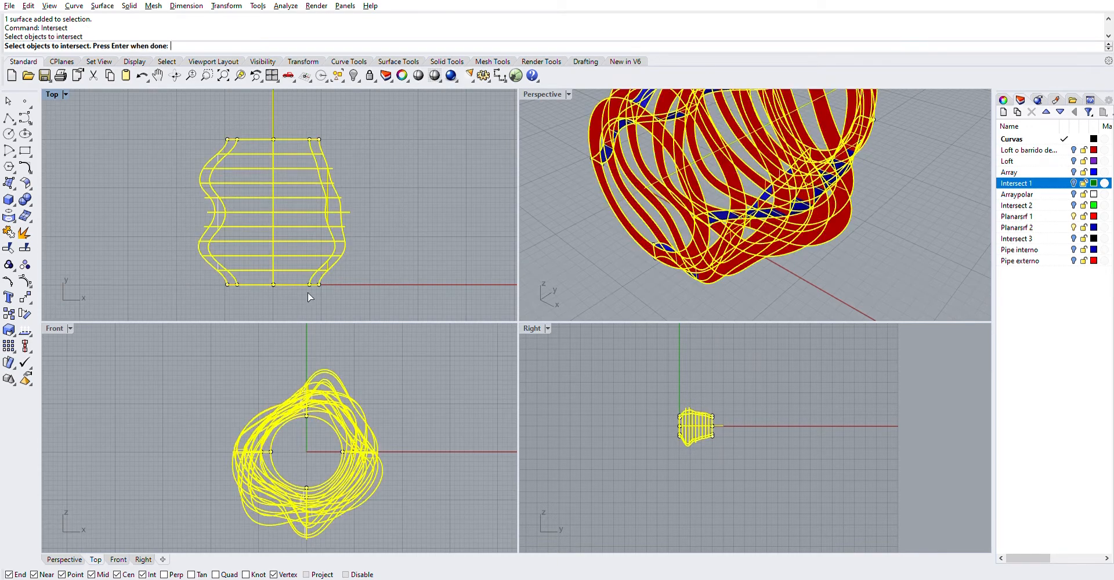
key(Return)
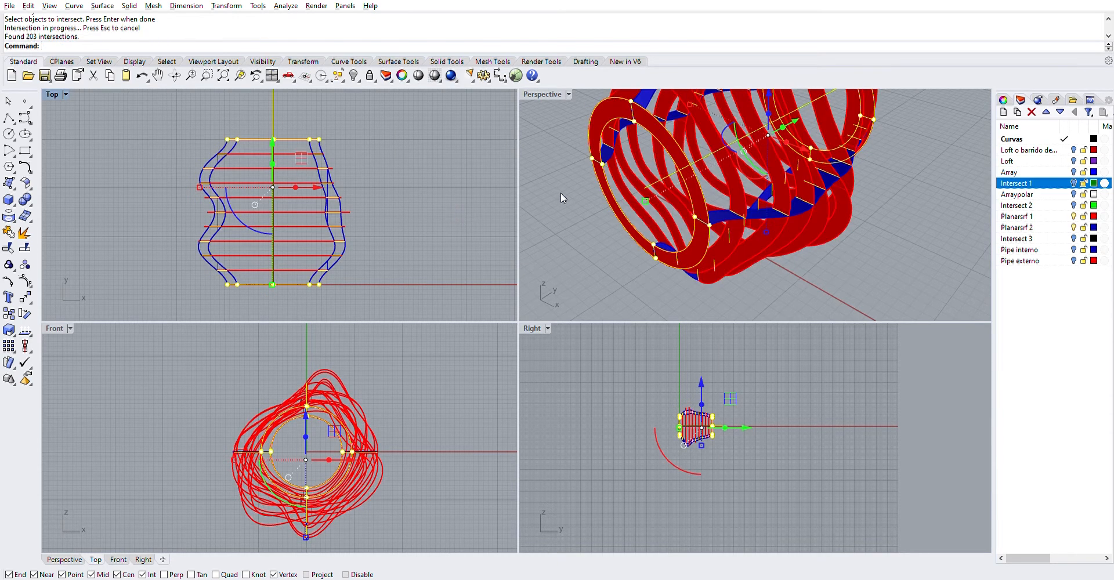
click(644, 258)
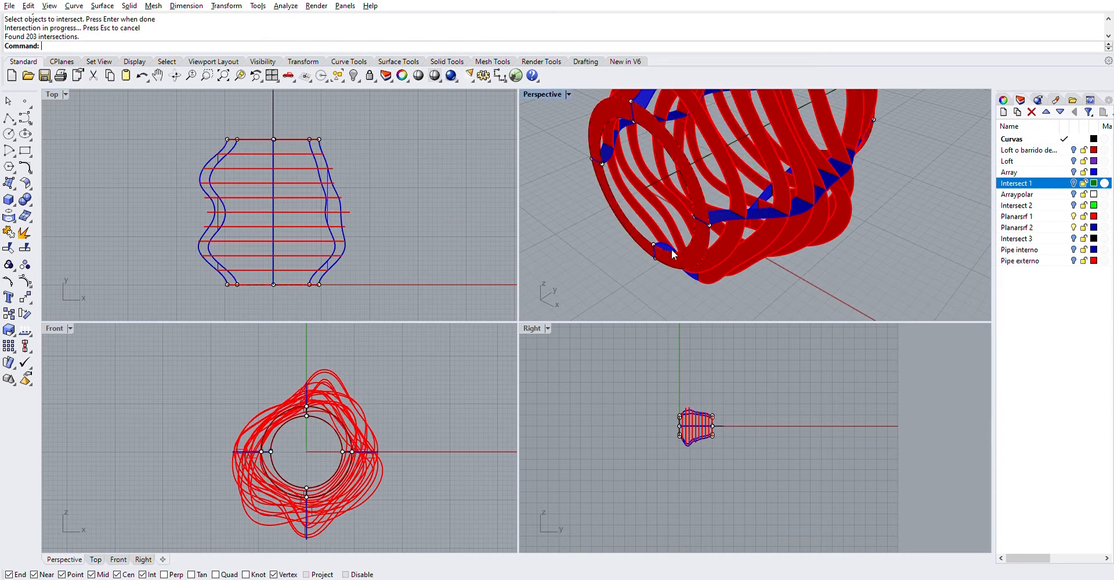
Hide the Planarsrf 1 and Planarsrf 2 layers to examine the short rib intersection curves, and show both layers again.
click(1073, 217)
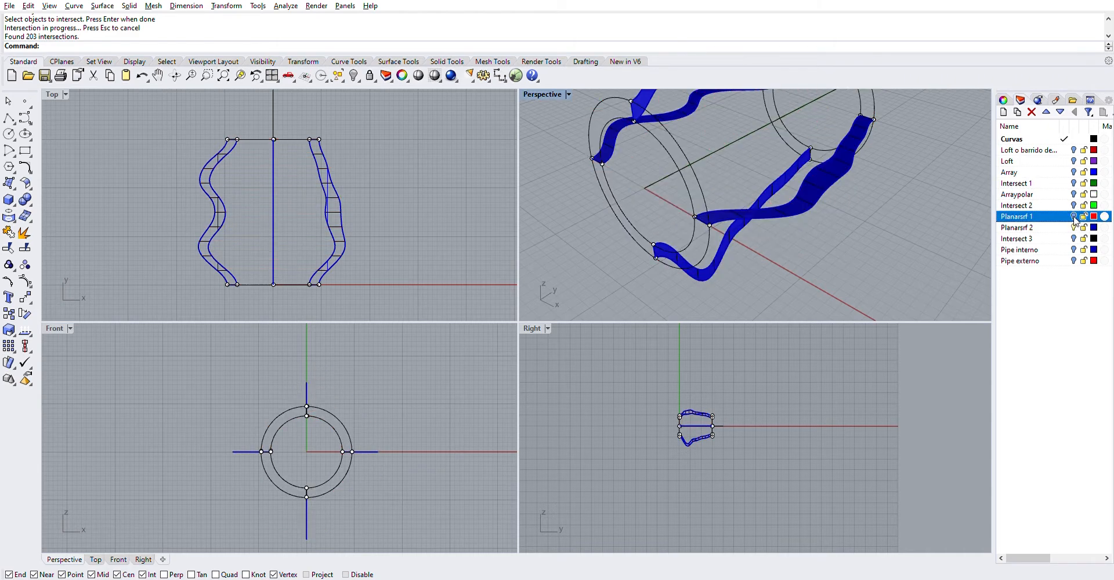
click(1073, 227)
right_drag(980, 232, 670, 140)
click(698, 140)
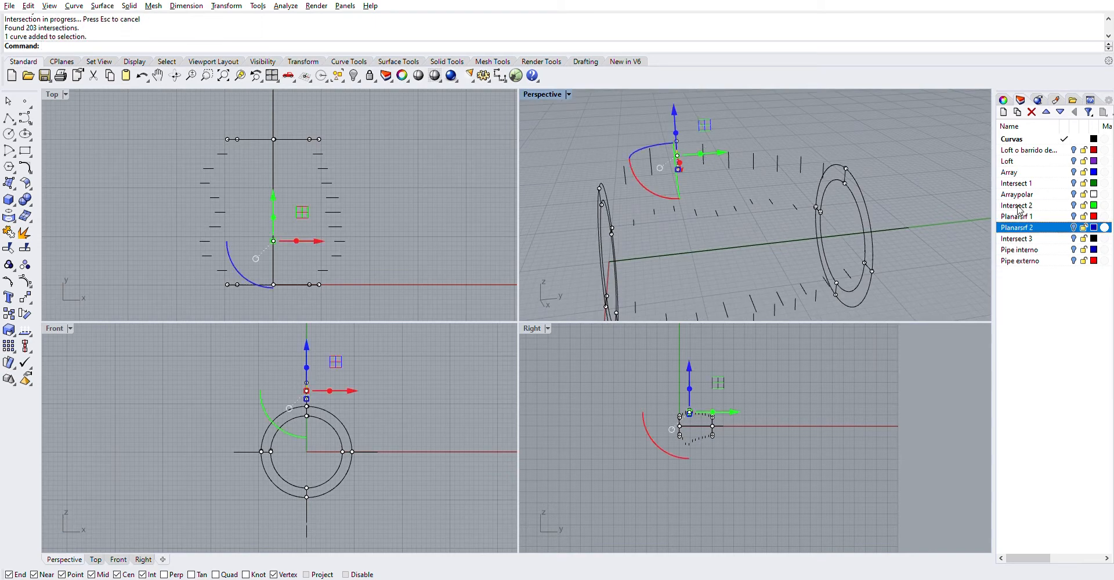
click(1073, 216)
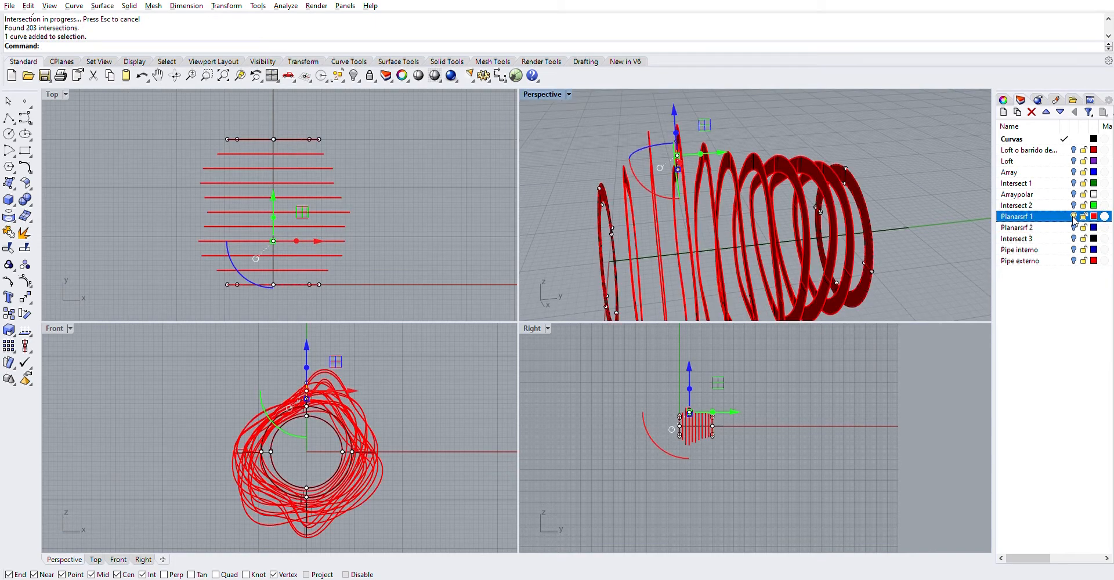
click(1073, 227)
Examine where a tall parallel rib crosses the blue radial rib by selecting each surface in turn.
scroll(692, 127, up, 3)
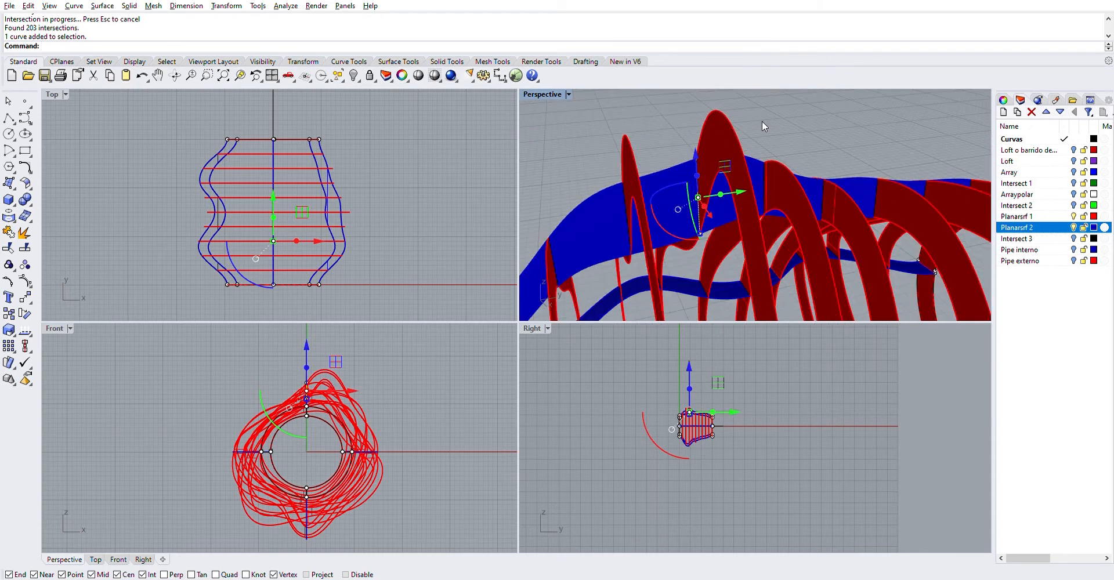
click(761, 121)
click(723, 144)
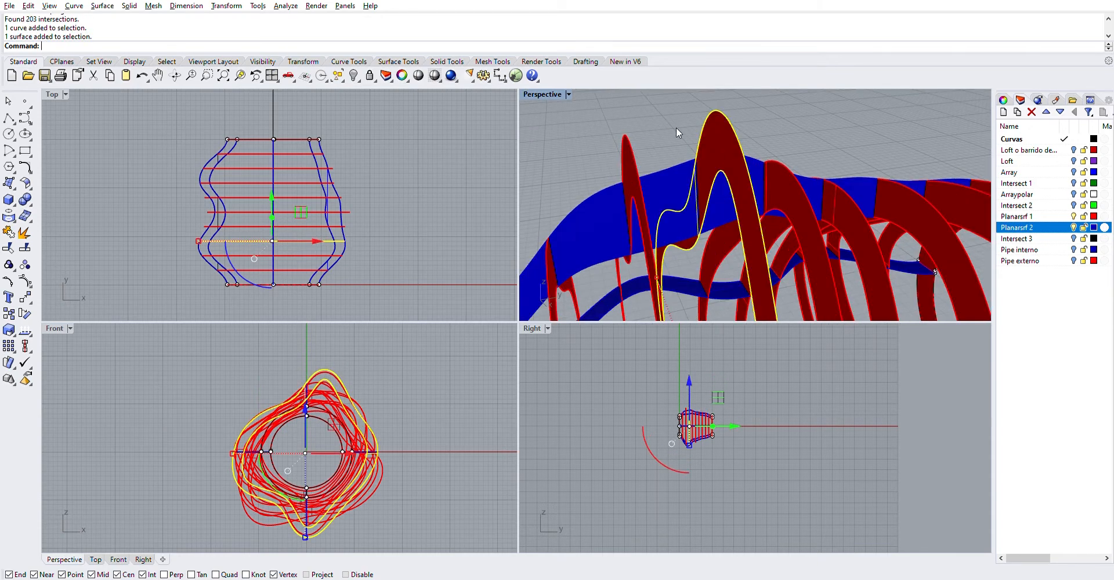
click(676, 127)
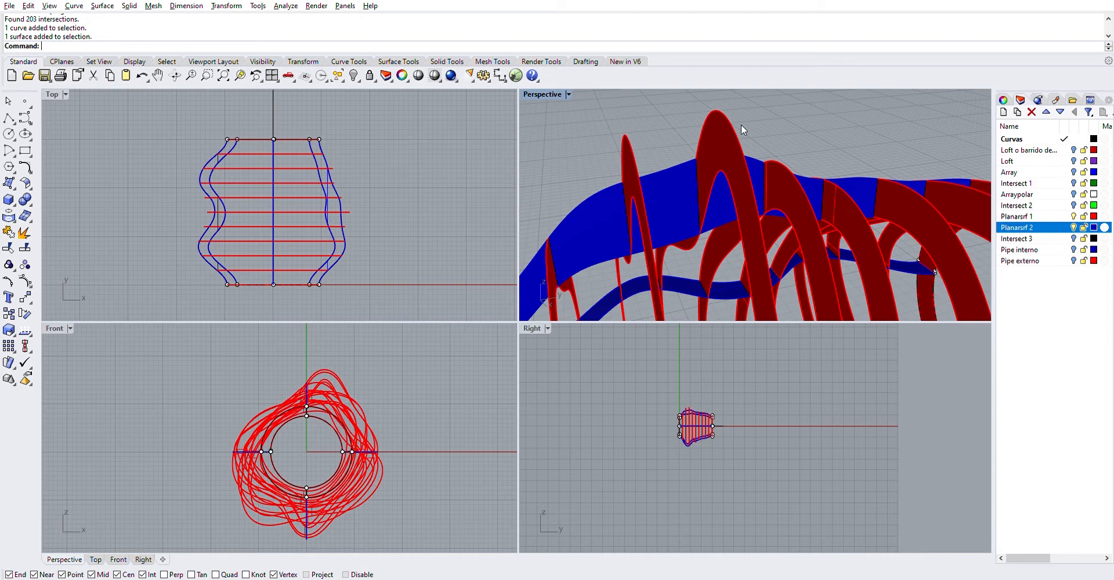
click(696, 184)
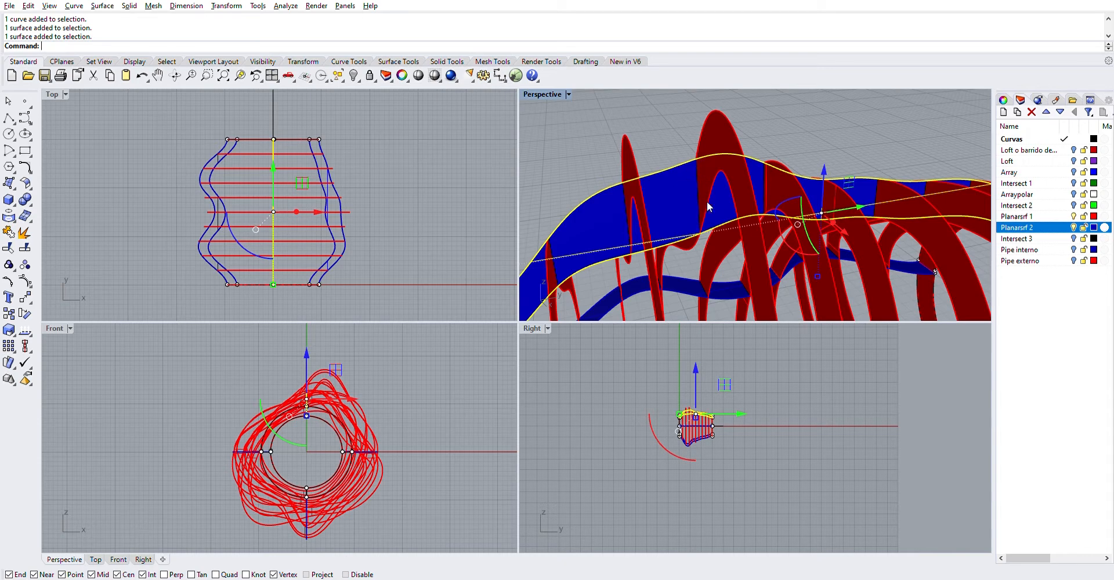
click(711, 176)
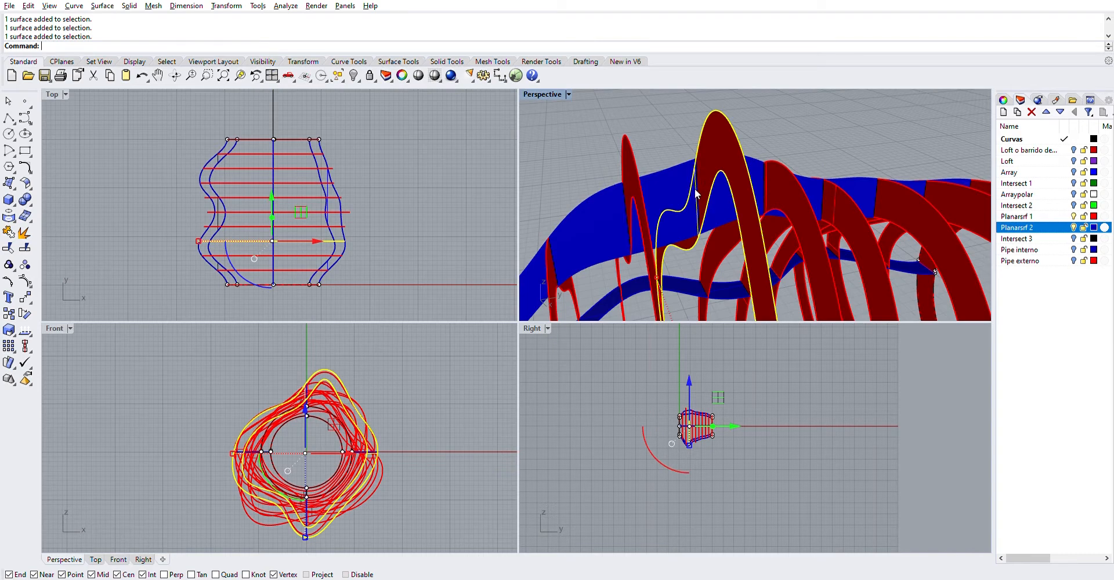
click(718, 193)
key(Escape)
click(708, 175)
click(666, 119)
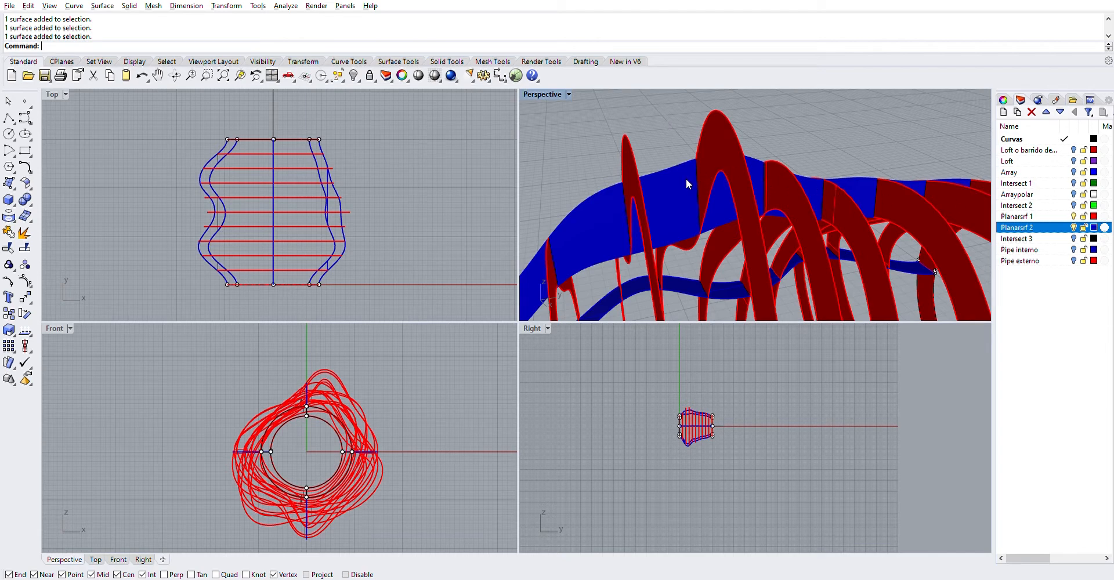
Hide the Planarsrf 2 and Planarsrf 1 layers to isolate the curves.
click(1032, 249)
click(1037, 257)
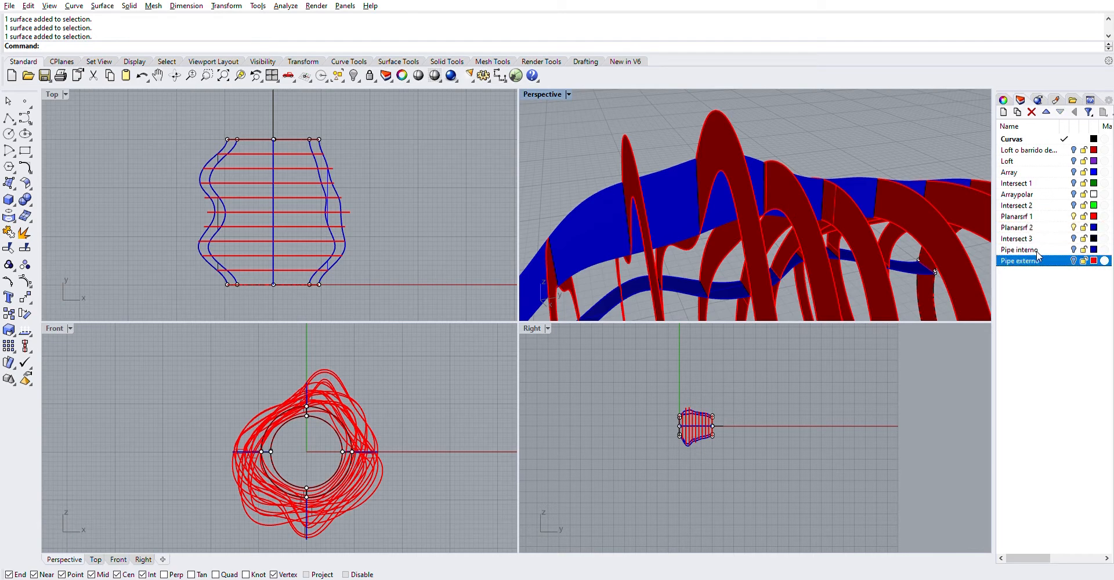
scroll(661, 197, down, 2)
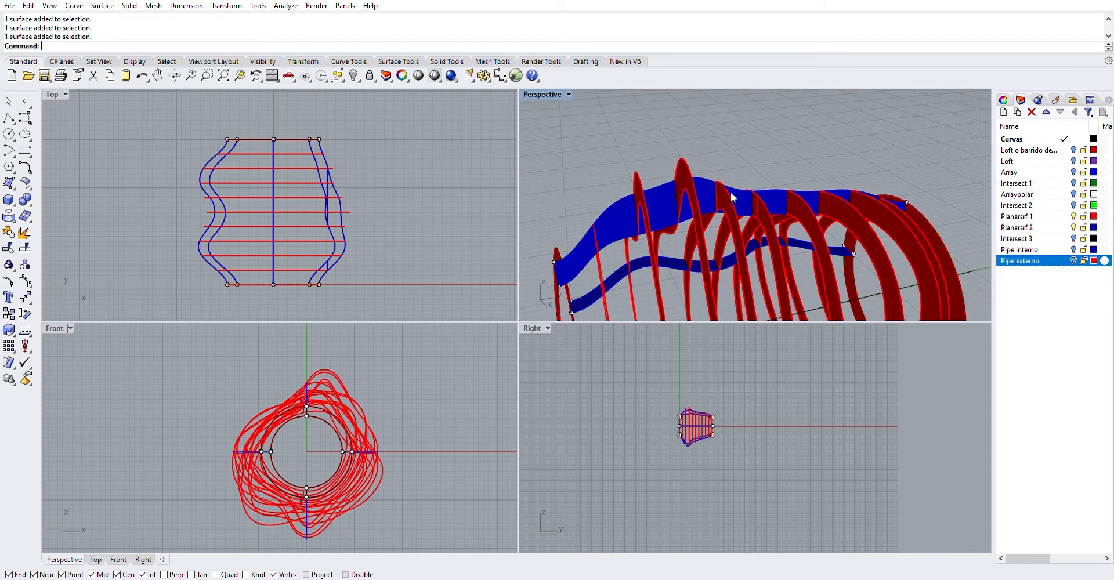
click(1075, 227)
click(1074, 217)
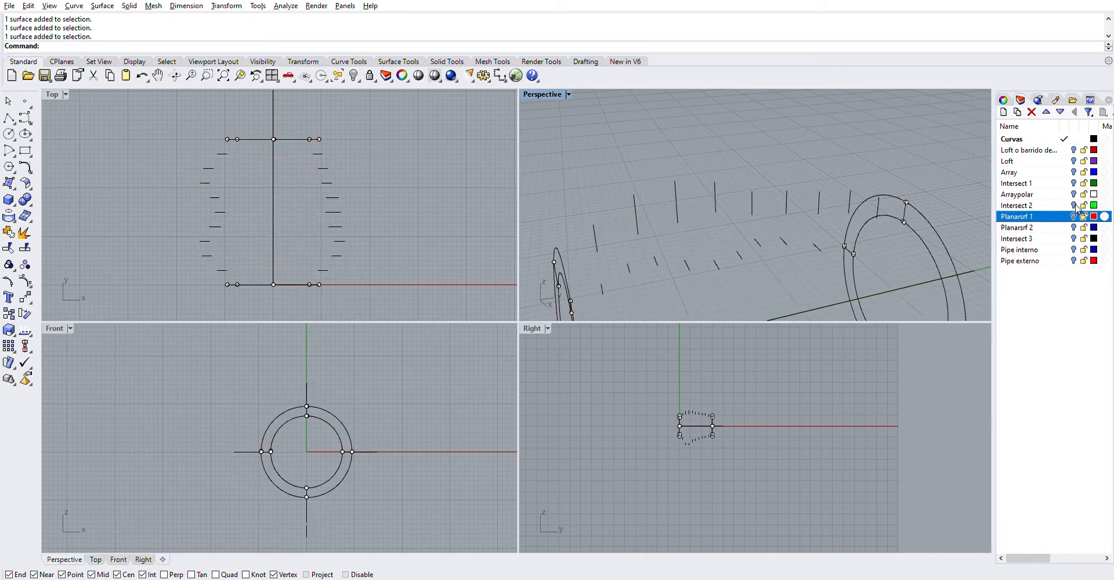
Create flat-capped pipes with a radius of 0.30 along all the short intersection curves between the two end rings.
drag(154, 142, 407, 264)
text(Pipe)
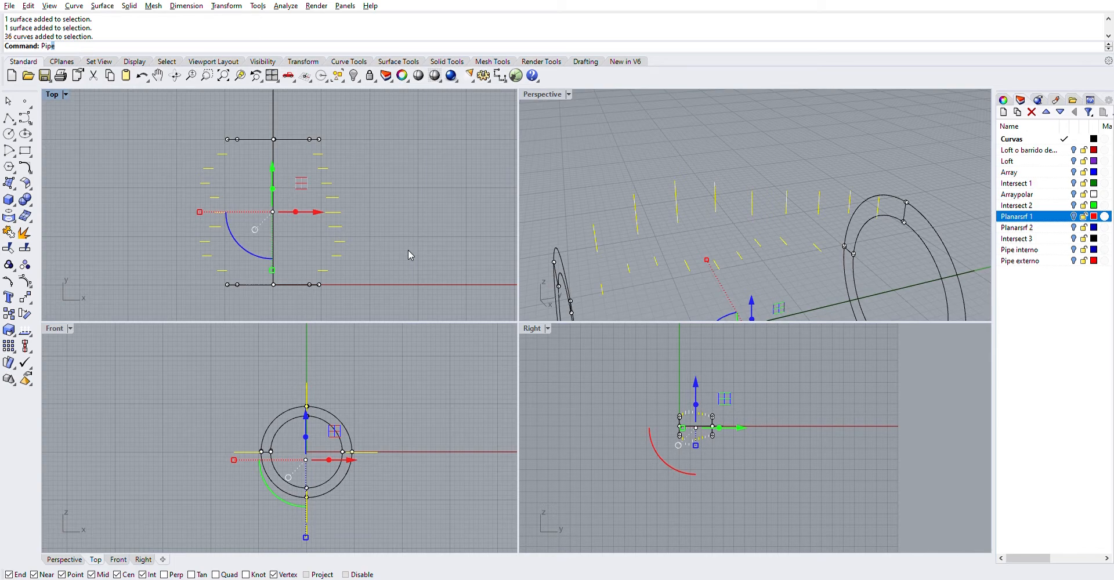
key(Return)
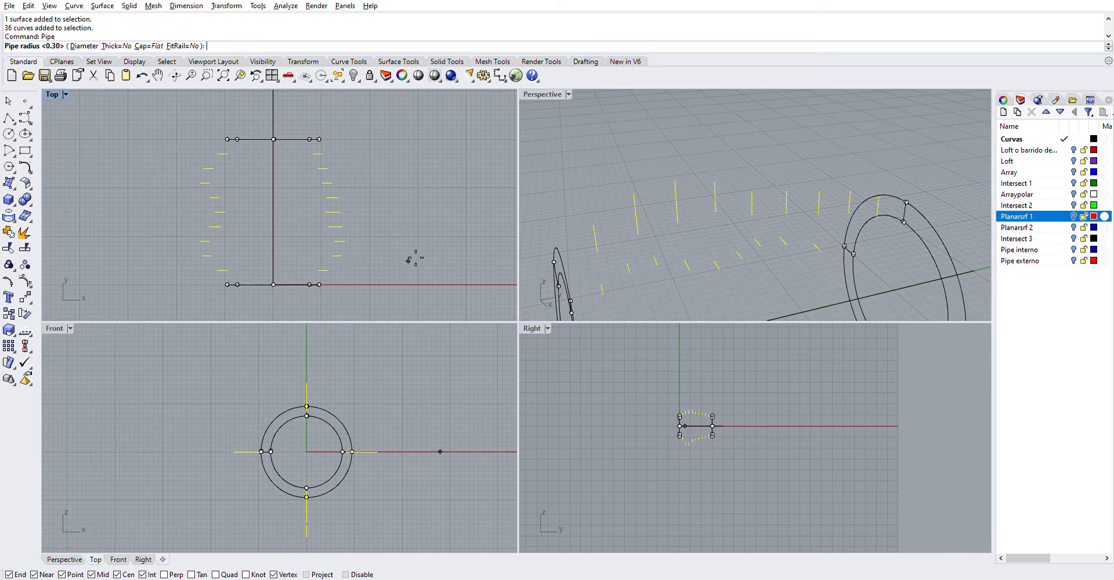
key(Return)
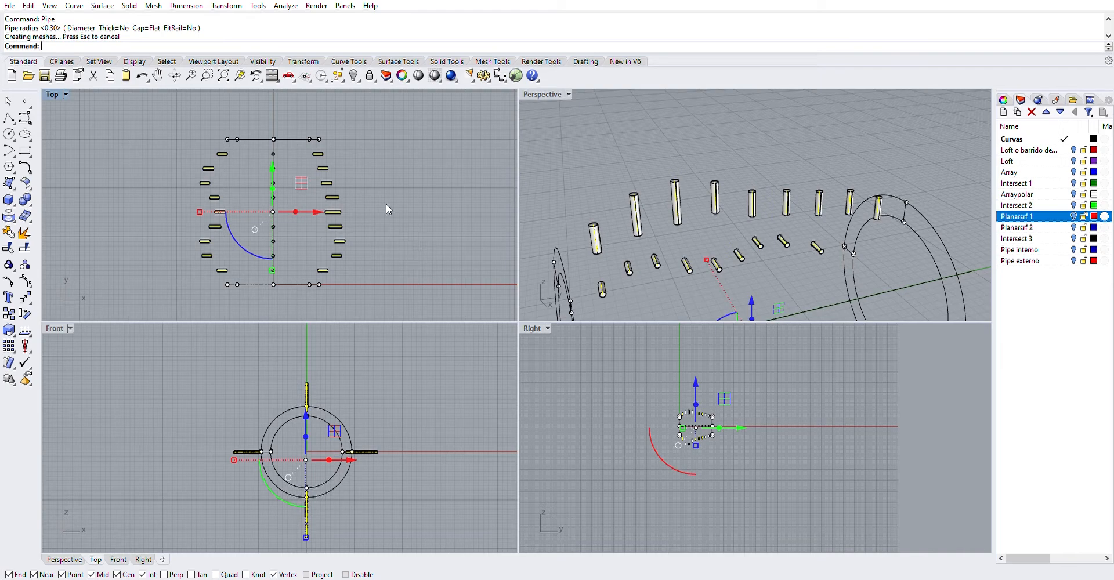
click(657, 170)
right_drag(685, 226, 719, 224)
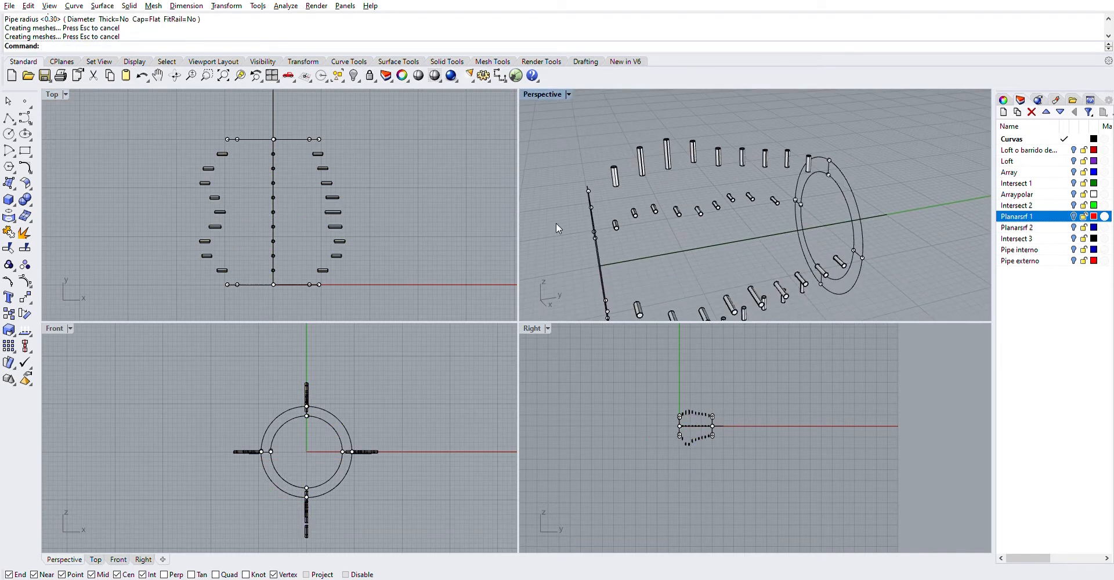
scroll(619, 132, up, 5)
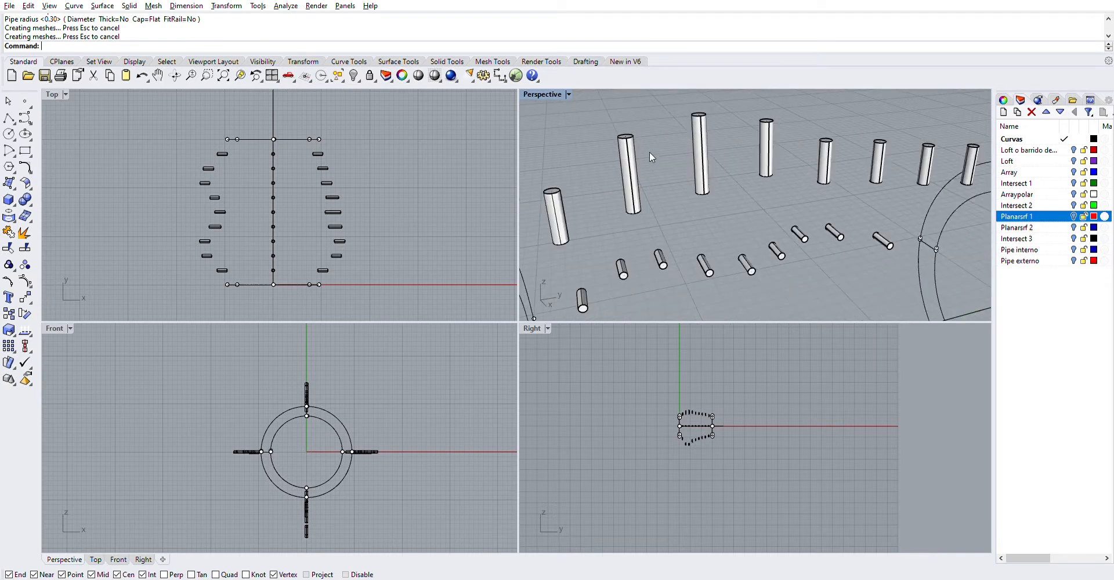
Show the Pipe interno and Pipe externo layers together with the newly created pipes.
right_drag(606, 189, 651, 195)
click(729, 188)
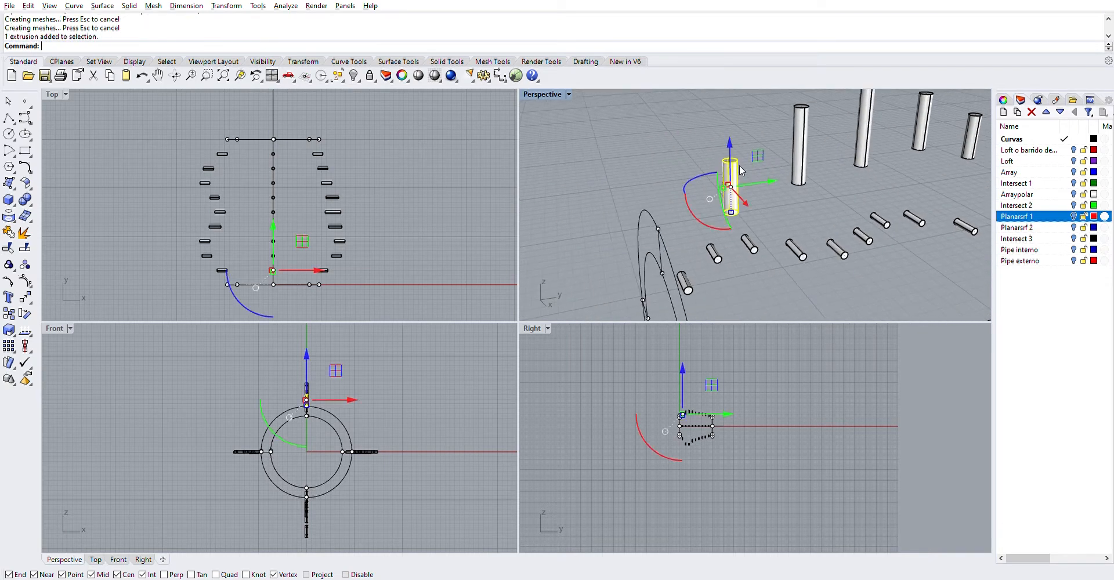
click(1071, 246)
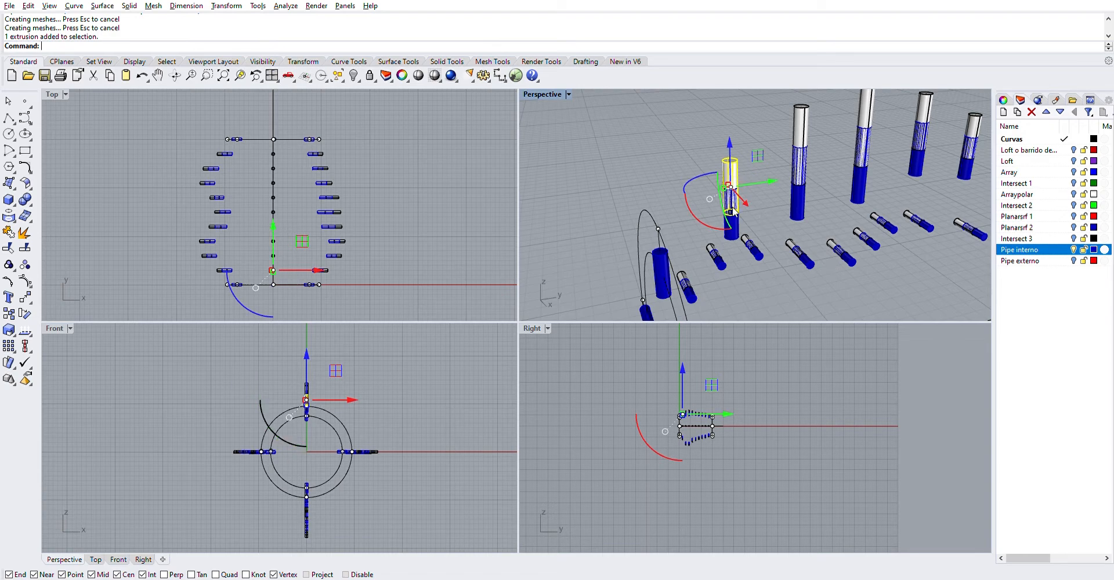
click(1073, 260)
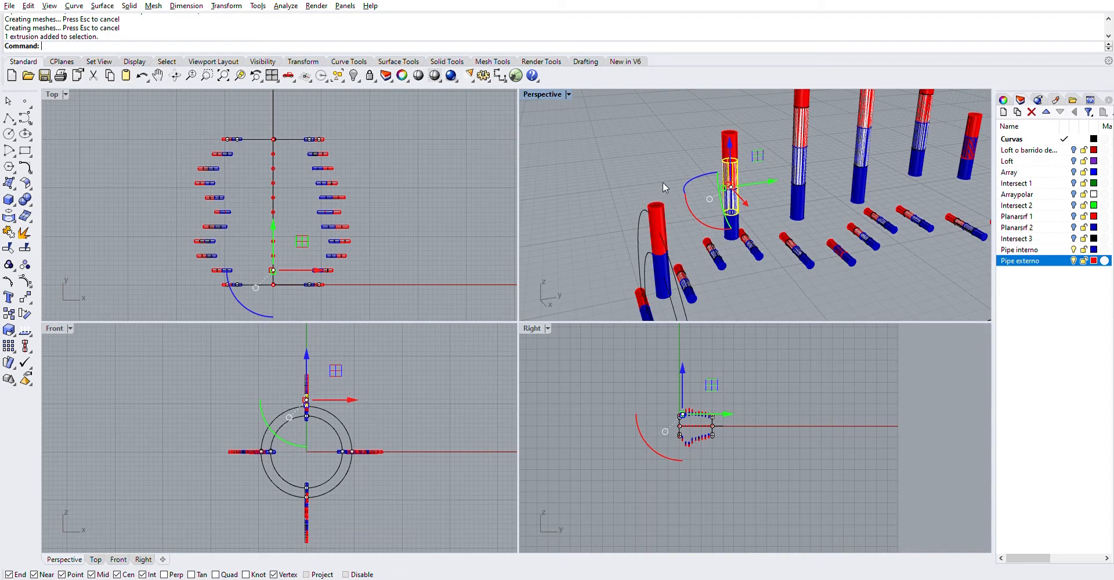
Examine where the red outer pipe meets the blue inner pipe on the end ring by selecting each in turn.
click(380, 284)
scroll(724, 187, up, 4)
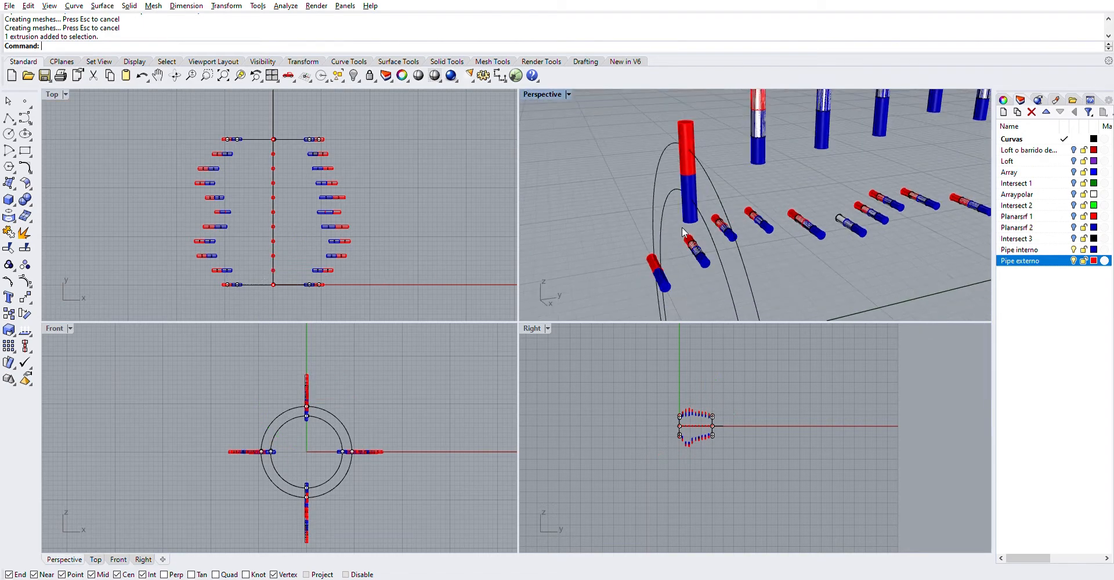
scroll(702, 170, up, 2)
click(707, 181)
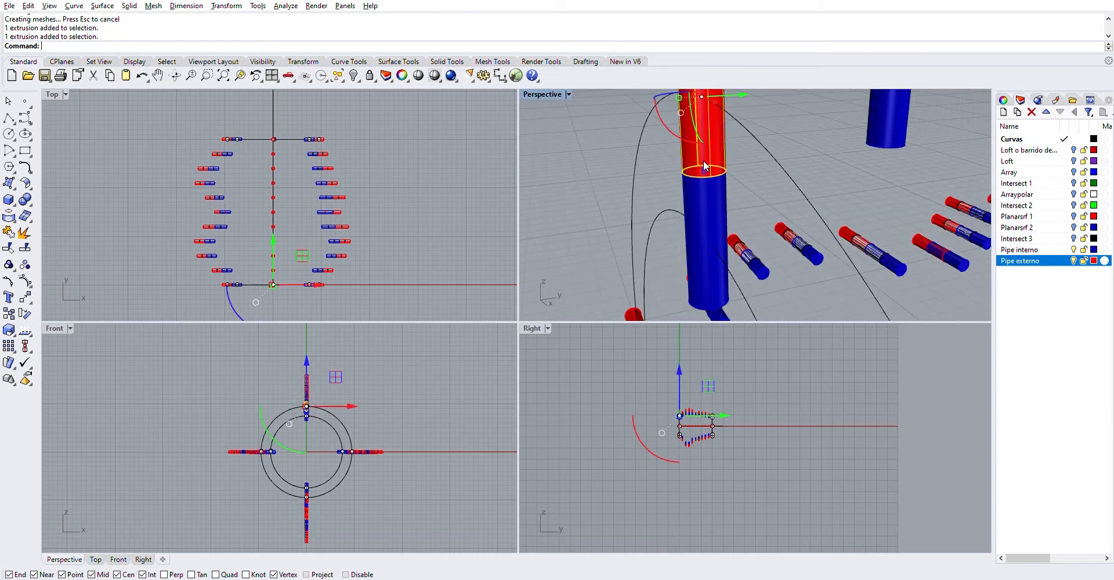
click(708, 185)
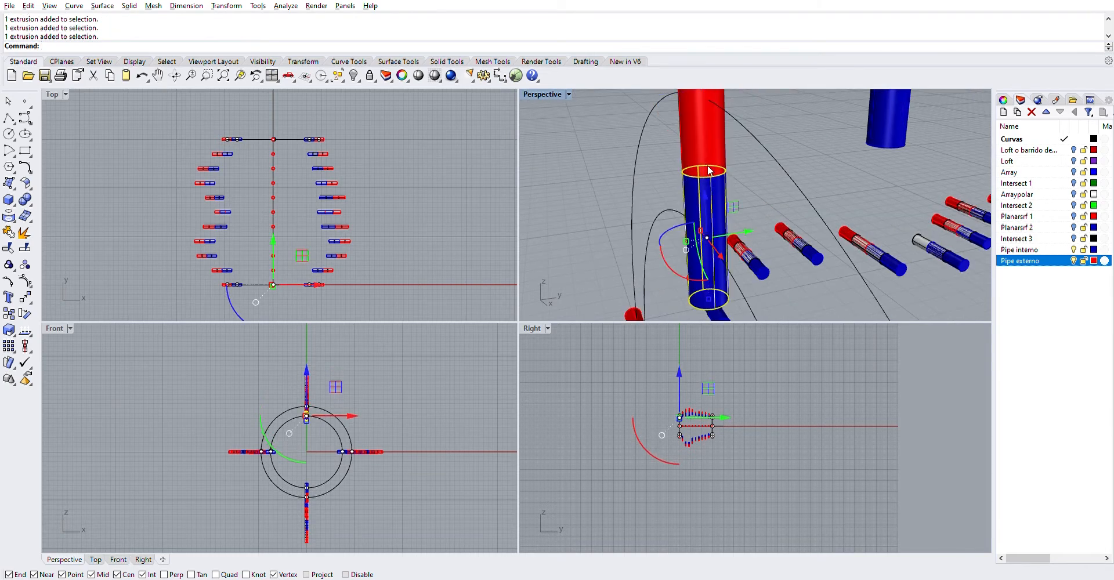
click(716, 139)
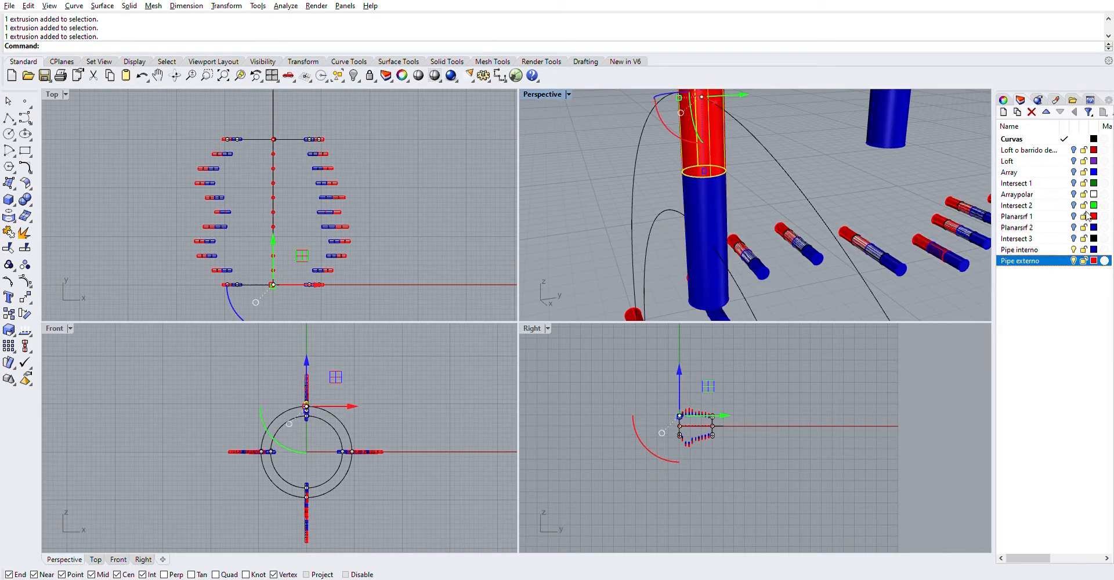
Compare the outer and inner pipes by toggling the visibility of the Pipe externo and Pipe interno layers.
click(1073, 260)
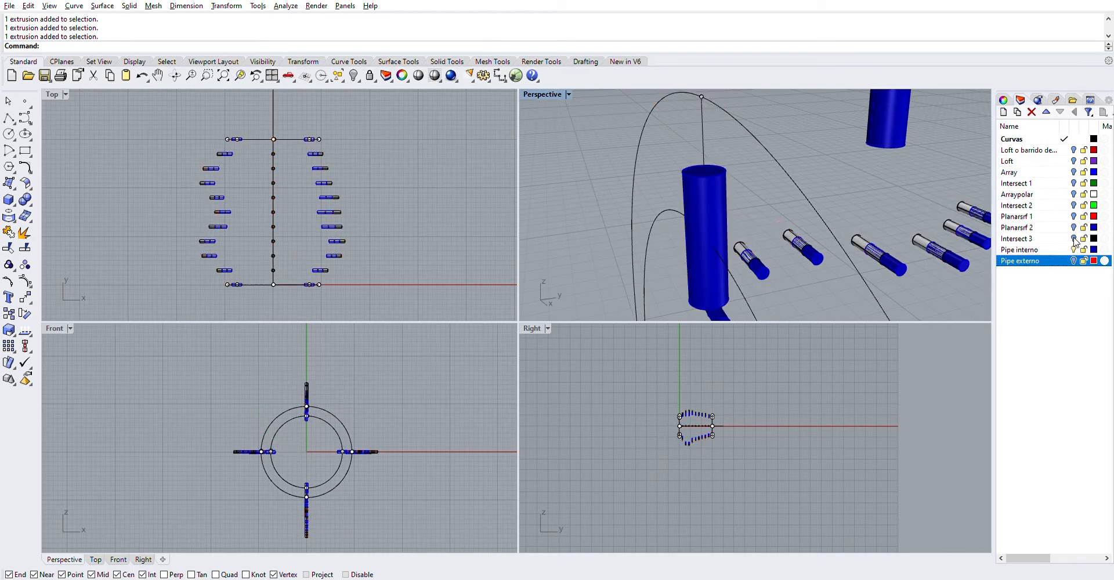
click(1073, 250)
click(1073, 250)
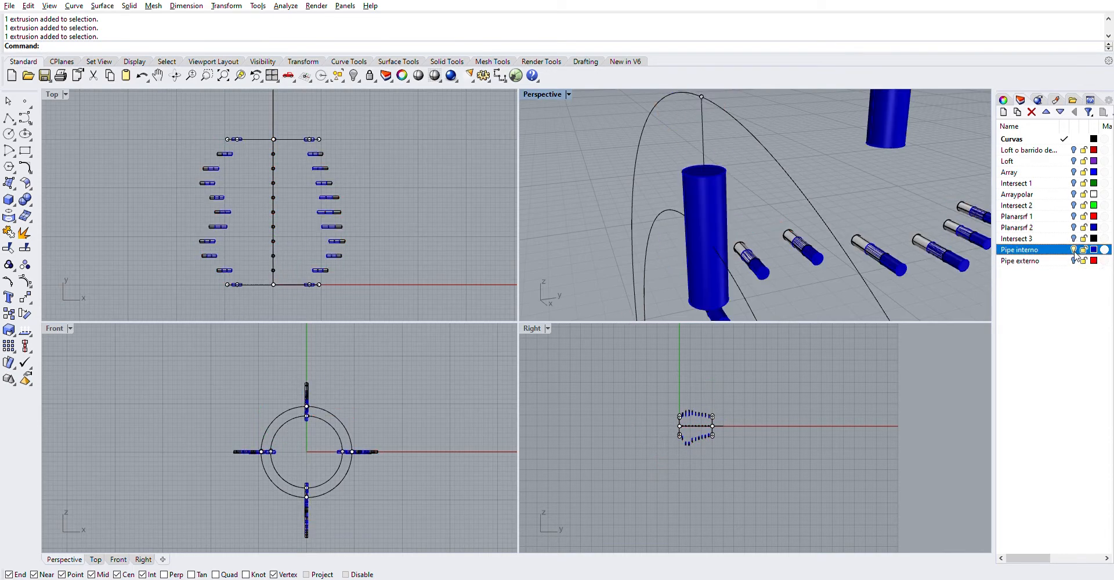
click(1073, 260)
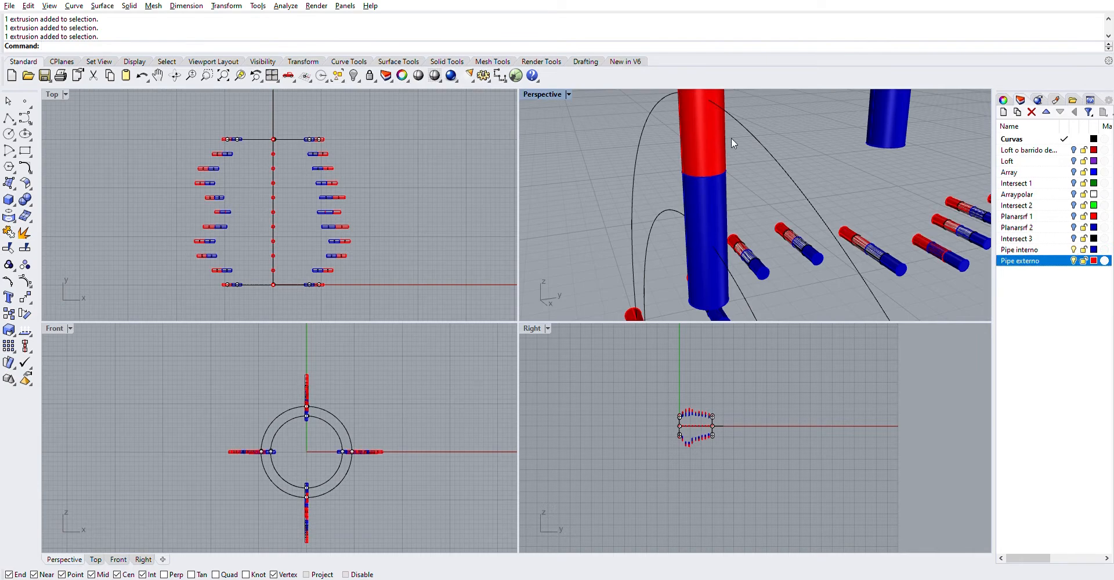
click(731, 137)
click(1073, 250)
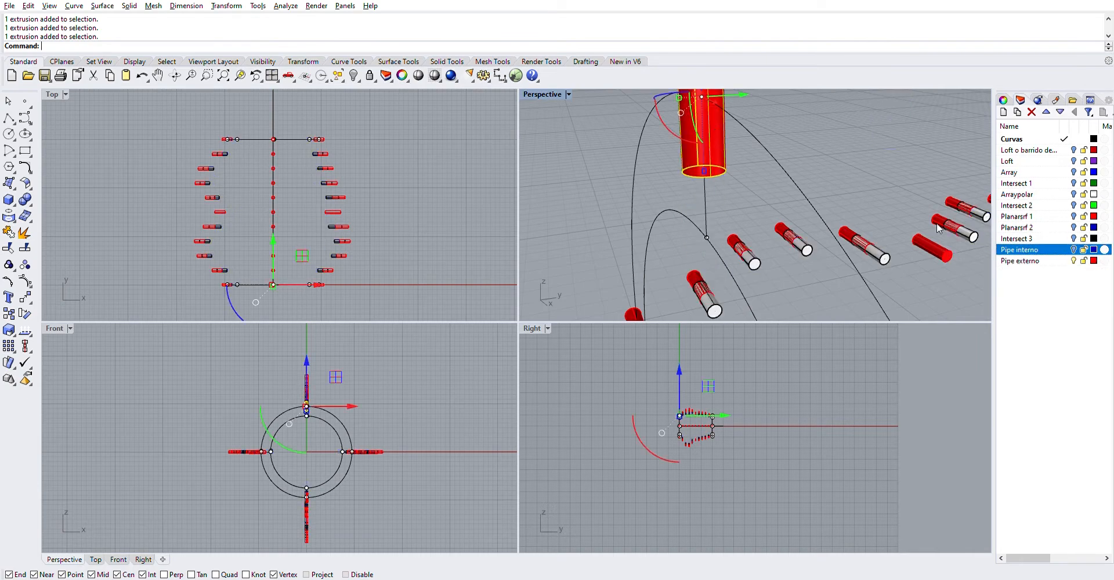
With Pipe interno current and Curvas hidden, show the Planarsrf 1 and Planarsrf 2 layers.
scroll(938, 228, down, 6)
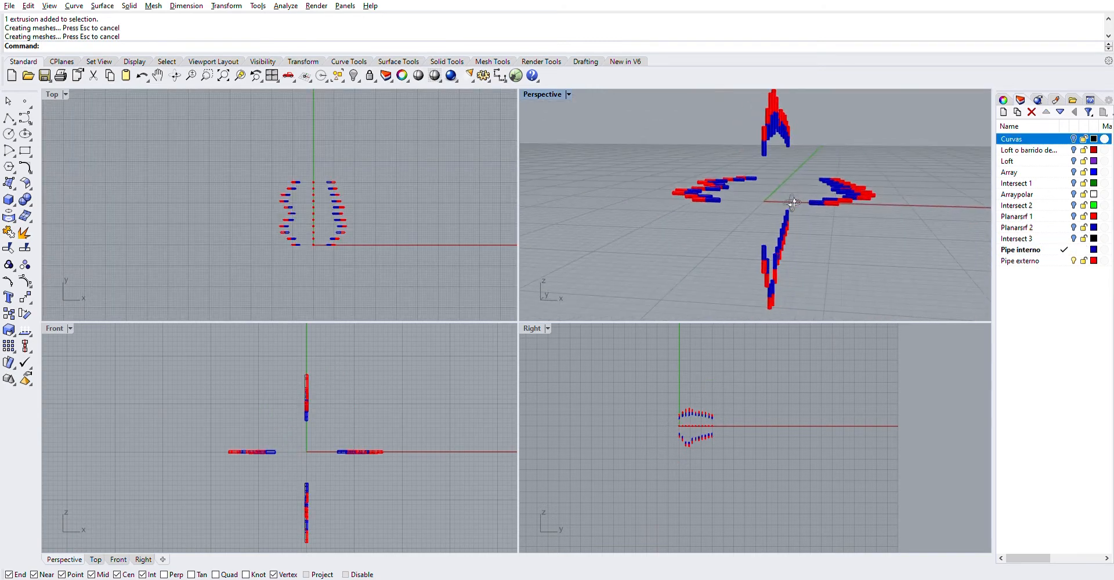
right_drag(904, 194, 697, 208)
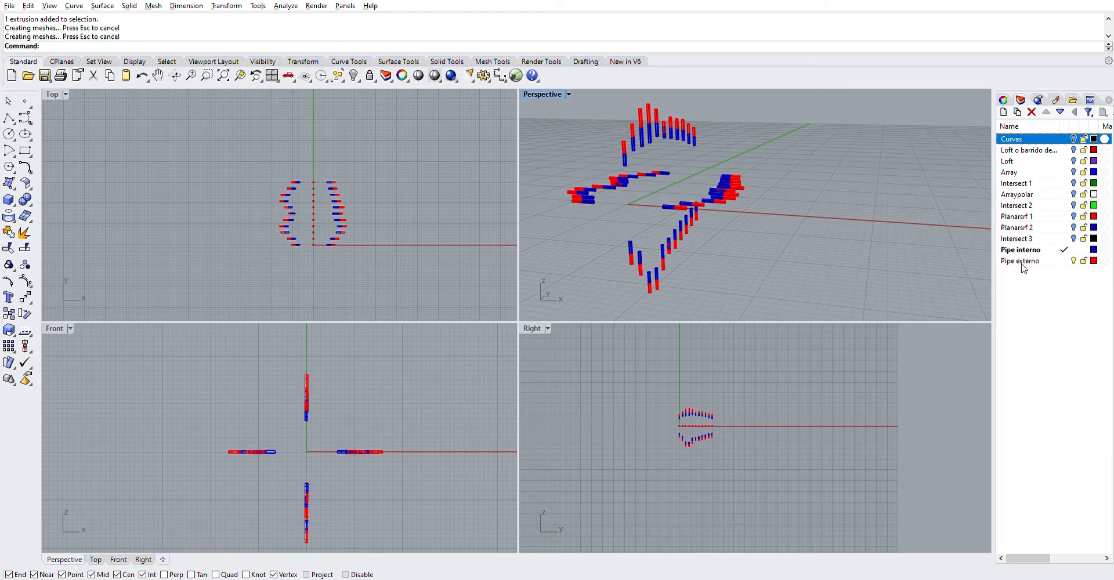
click(1073, 206)
click(1073, 227)
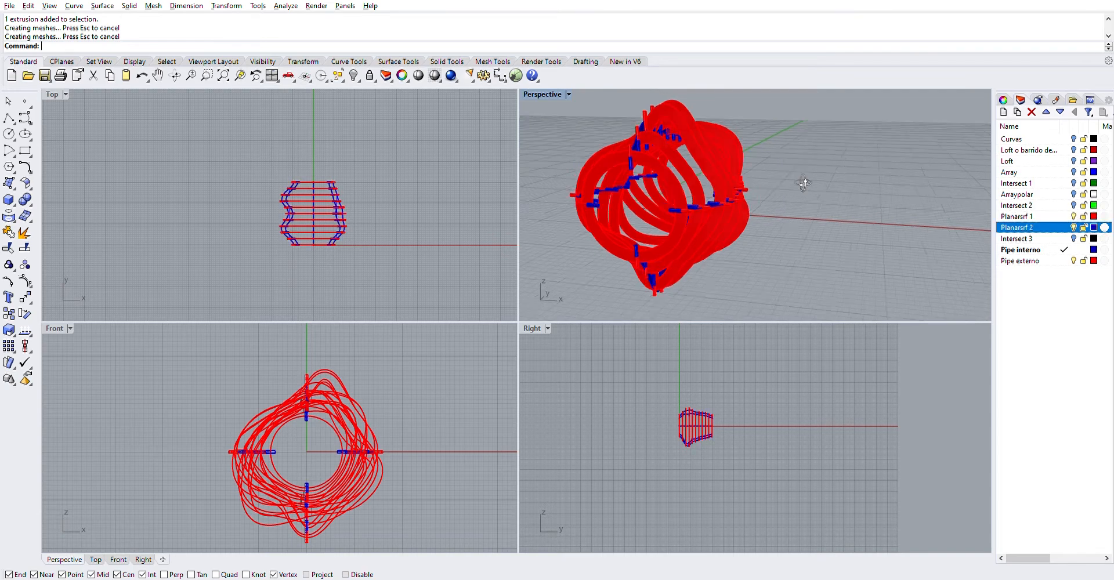
Examine how the pipes cross the upper blue radial rib by selecting its surface.
right_drag(804, 183, 807, 180)
scroll(715, 170, up, 5)
right_drag(716, 171, 693, 131)
scroll(690, 137, up, 3)
click(670, 141)
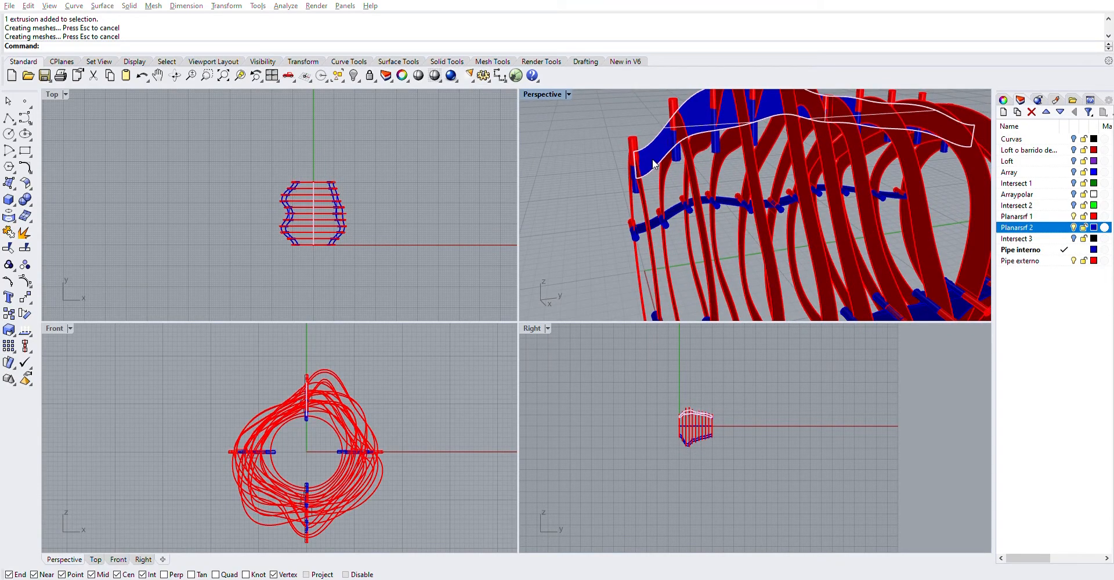
scroll(632, 146, up, 2)
click(653, 147)
scroll(661, 168, up, 4)
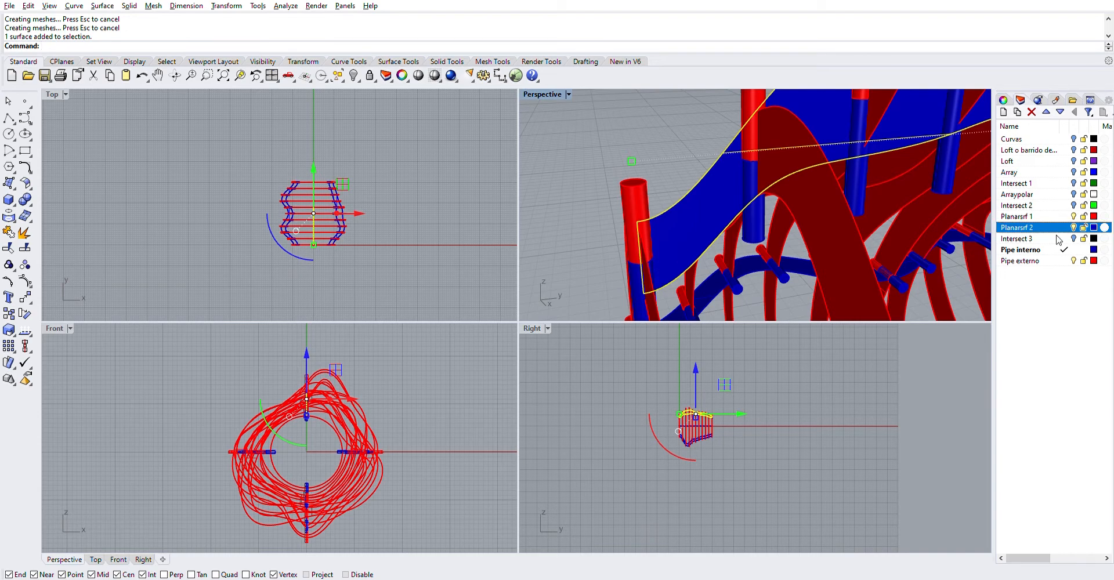
Examine how the outer pipe passes through the second red parallel rib by selecting the rib and the pipe.
click(1035, 247)
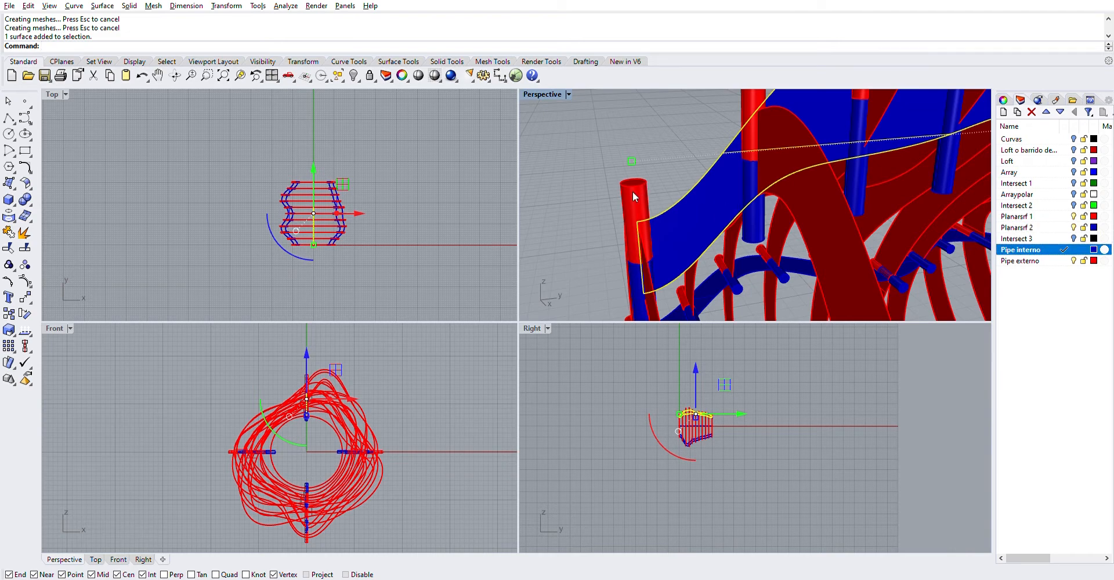
click(852, 228)
scroll(852, 231, down, 8)
shift+right_drag(854, 238, 742, 123)
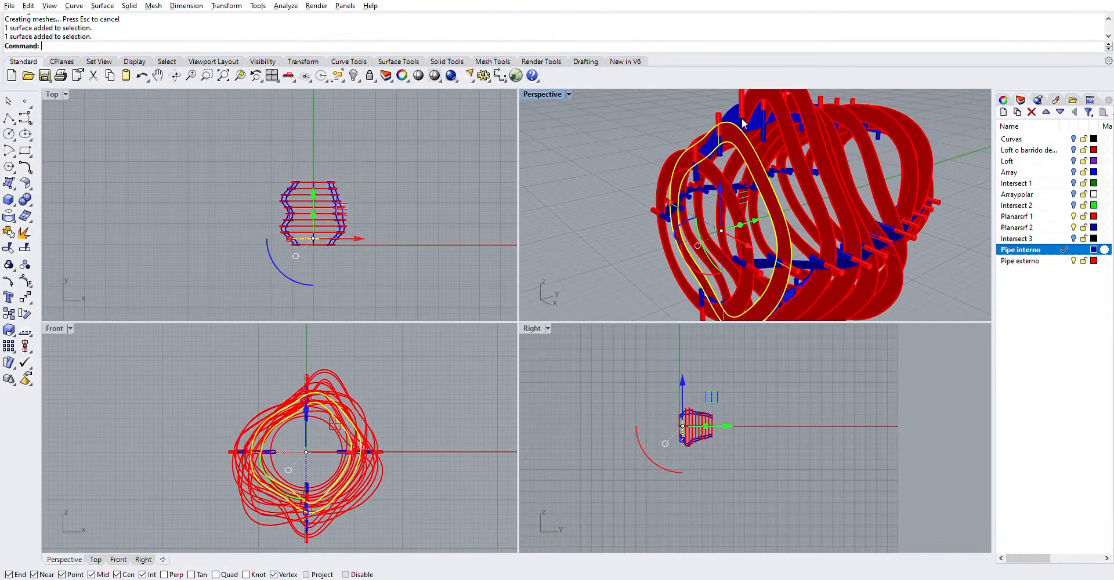
scroll(743, 125, up, 4)
scroll(703, 154, up, 2)
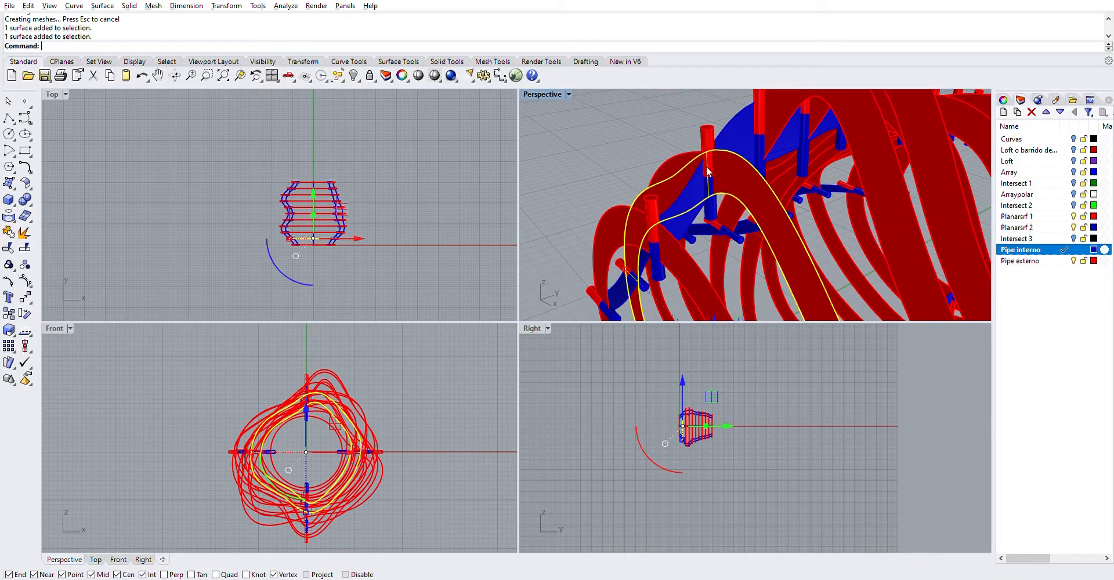
click(692, 141)
click(712, 133)
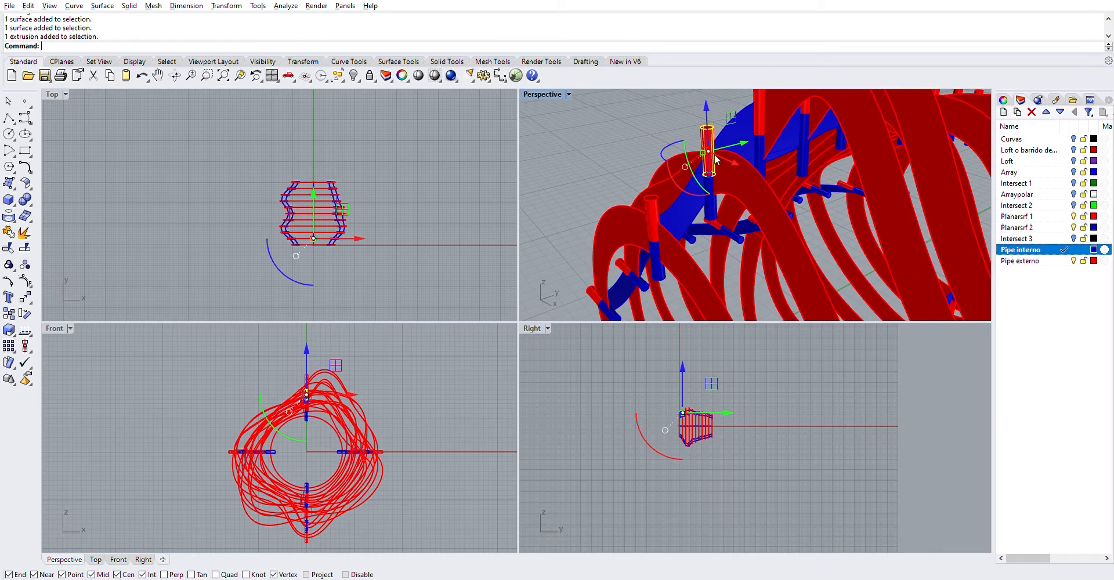
scroll(717, 161, down, 6)
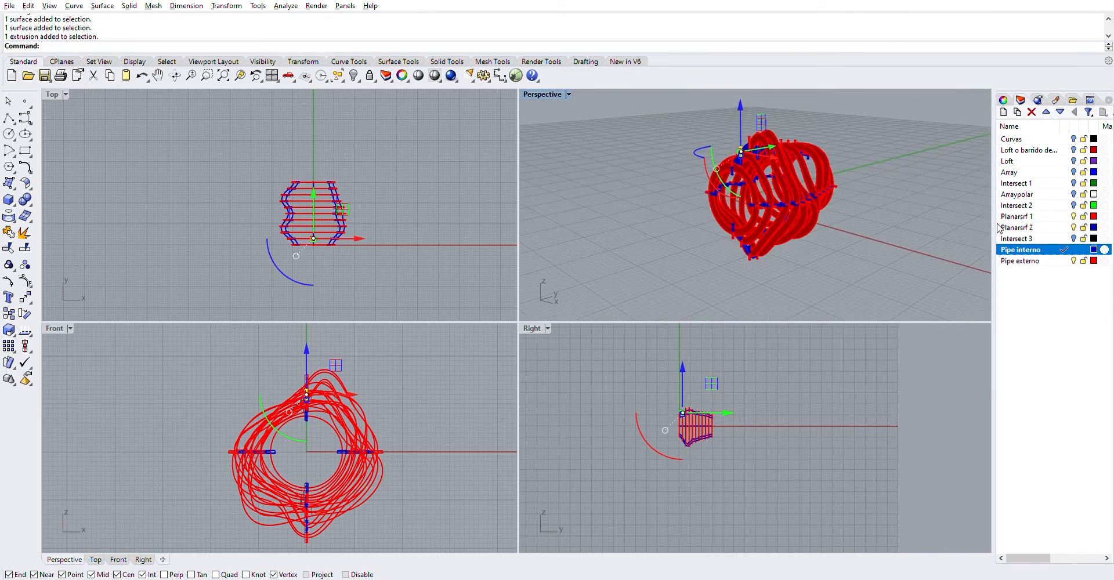
Make Pipe externo the current layer and create a new layer named Extrsión.
click(850, 166)
scroll(854, 159, up, 5)
right_drag(897, 149, 913, 131)
click(1063, 261)
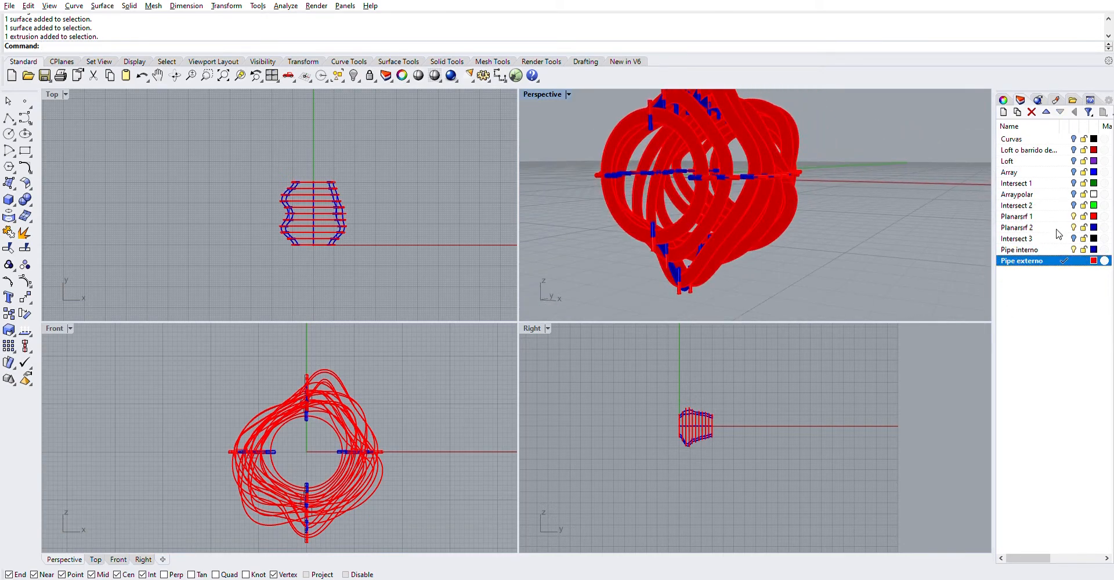
click(1003, 112)
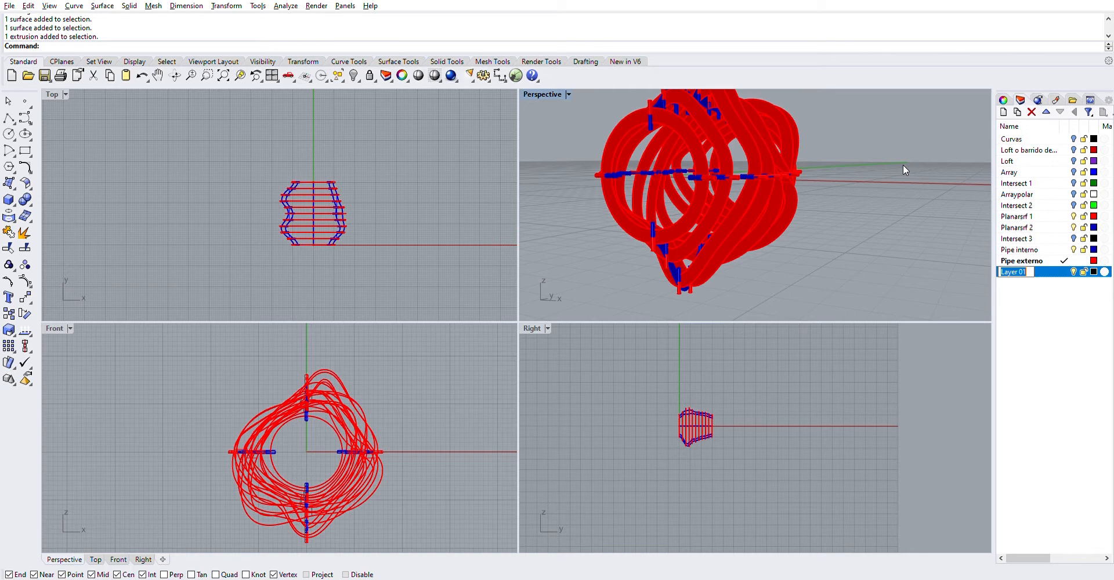
text(Extrsión)
click(1072, 295)
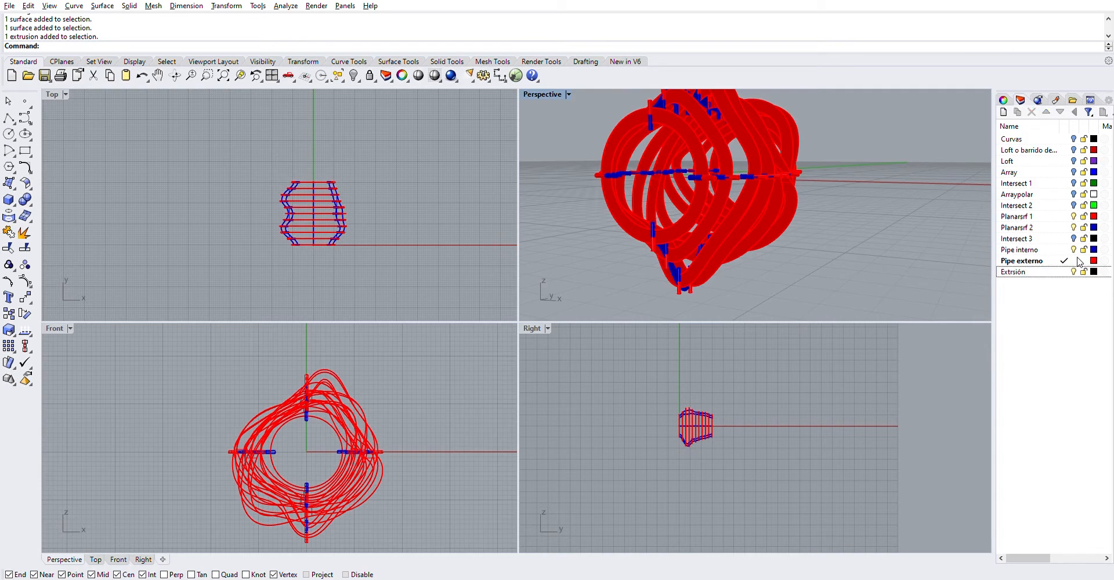
scroll(875, 179, down, 3)
text(pipe)
key(Return)
right_drag(850, 207, 847, 198)
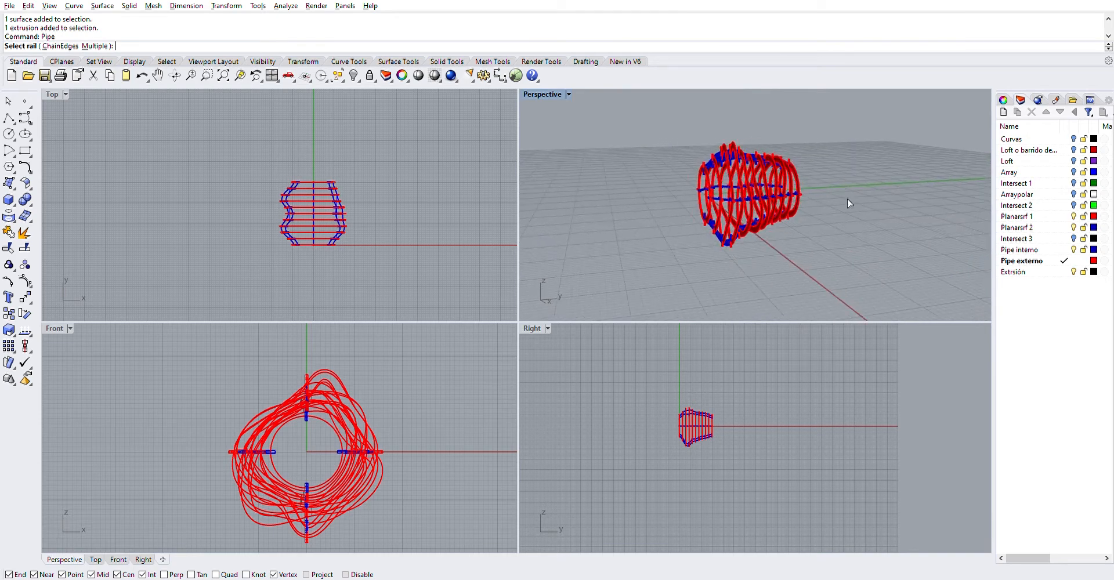
Set the Extrsión layer's color to red.
click(1093, 269)
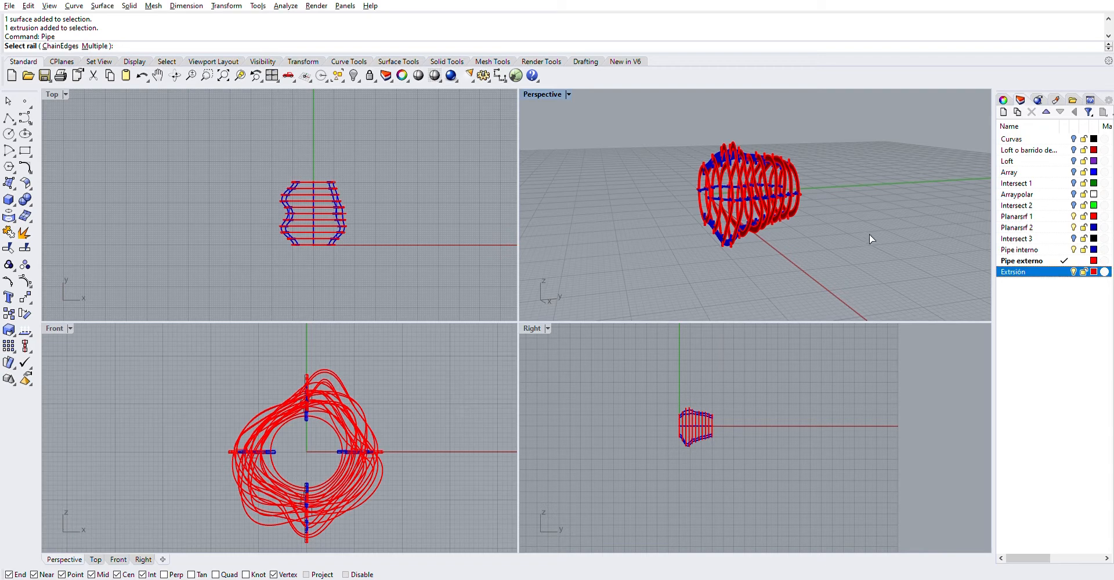
scroll(792, 181, up, 5)
scroll(714, 194, up, 3)
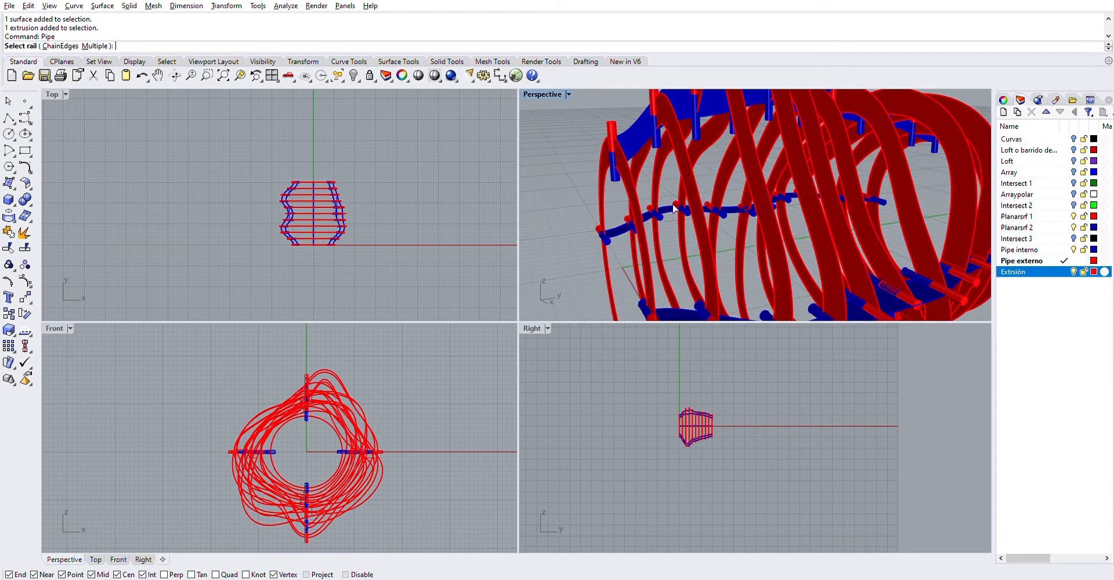
scroll(701, 199, down, 4)
scroll(332, 181, up, 2)
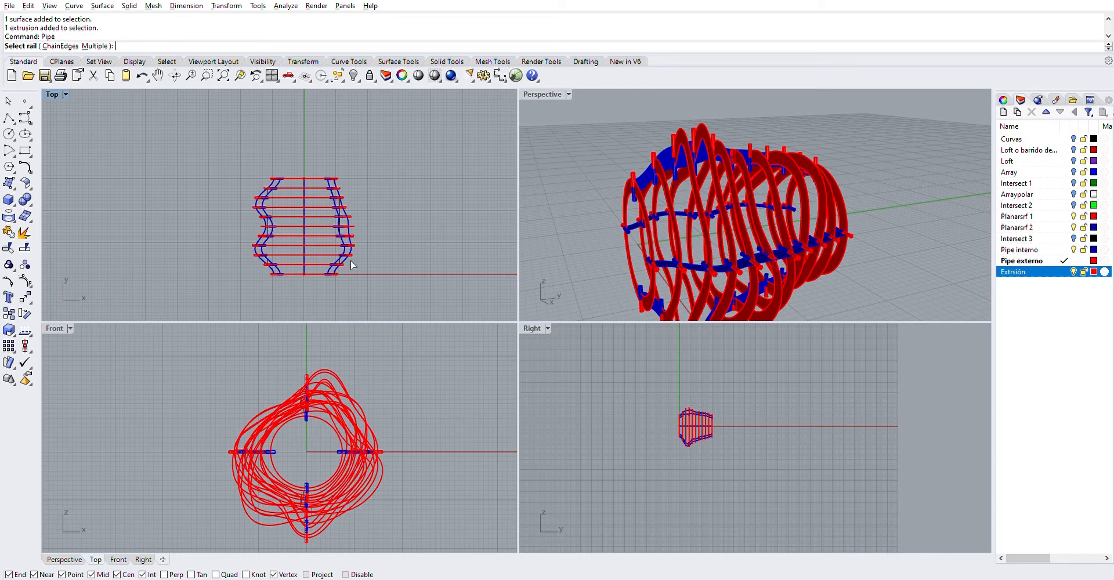
scroll(351, 265, up, 3)
text(ex)
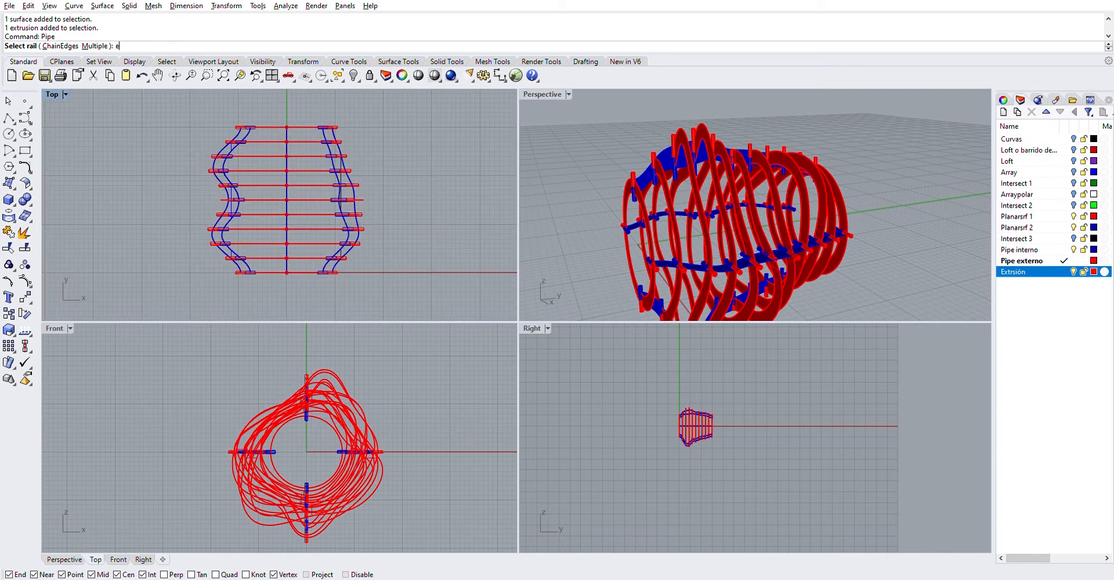
key(Escape)
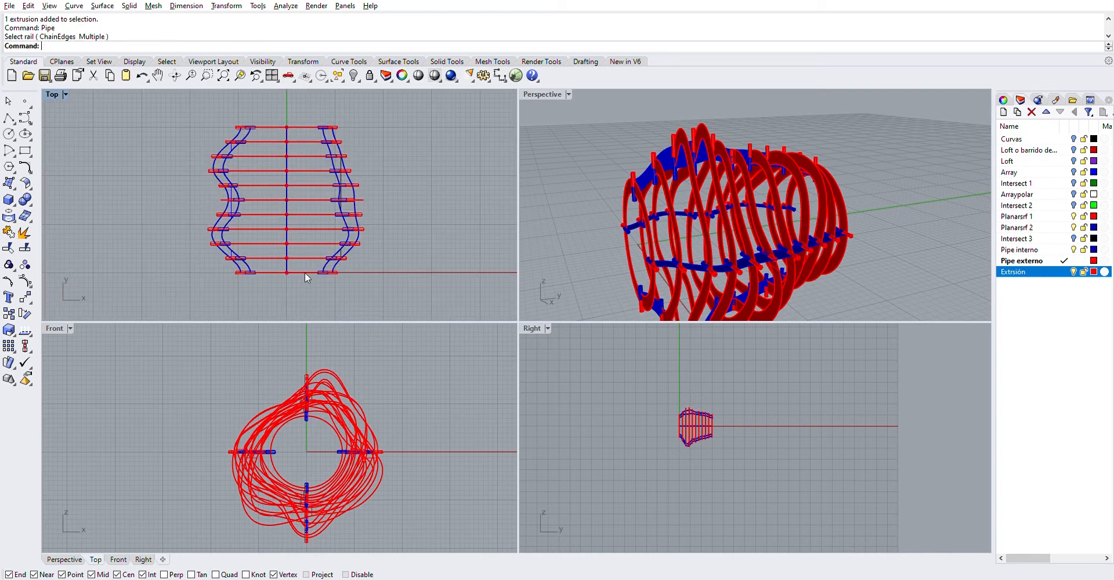
Start the ExtrudeCrv command for extruding curves.
text(Extrd)
key(BackSpace)
key(BackSpace)
key(BackSpace)
text(ude)
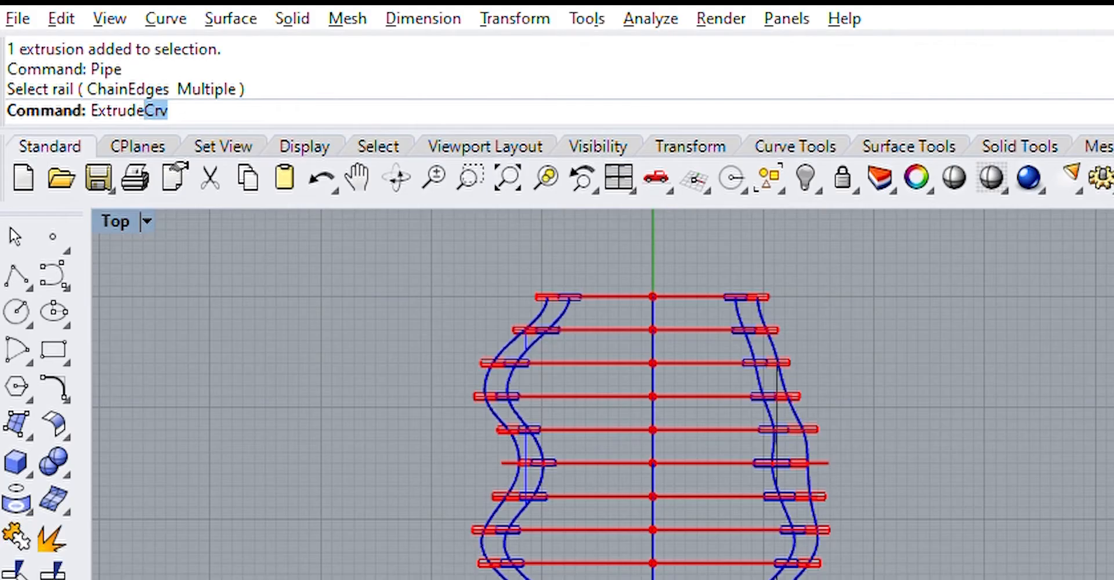
Extrude the red ring surfaces into solids to both sides by a distance of 0.011.
text(S)
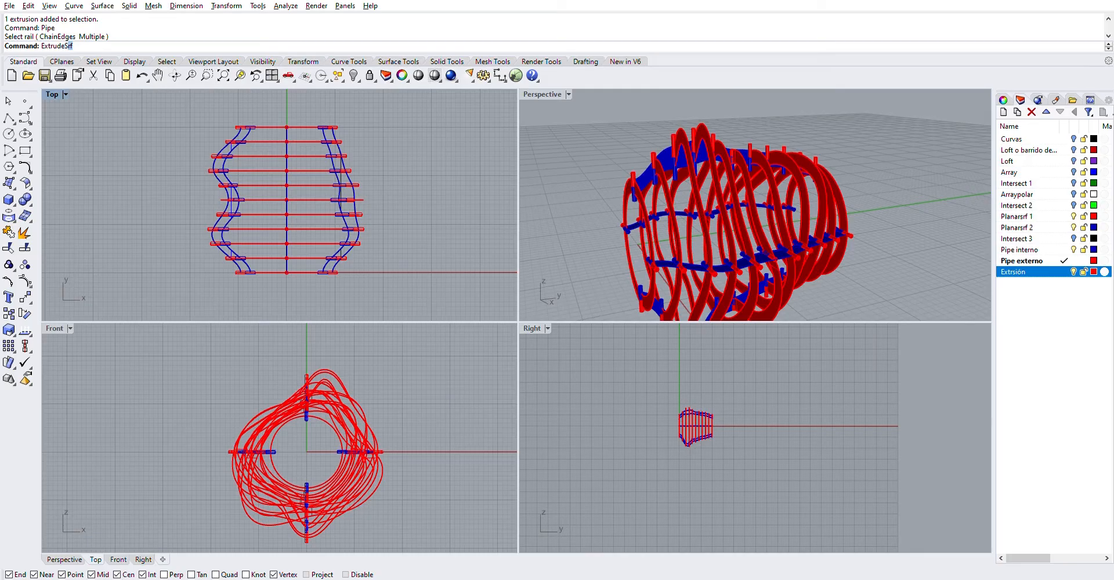
key(Return)
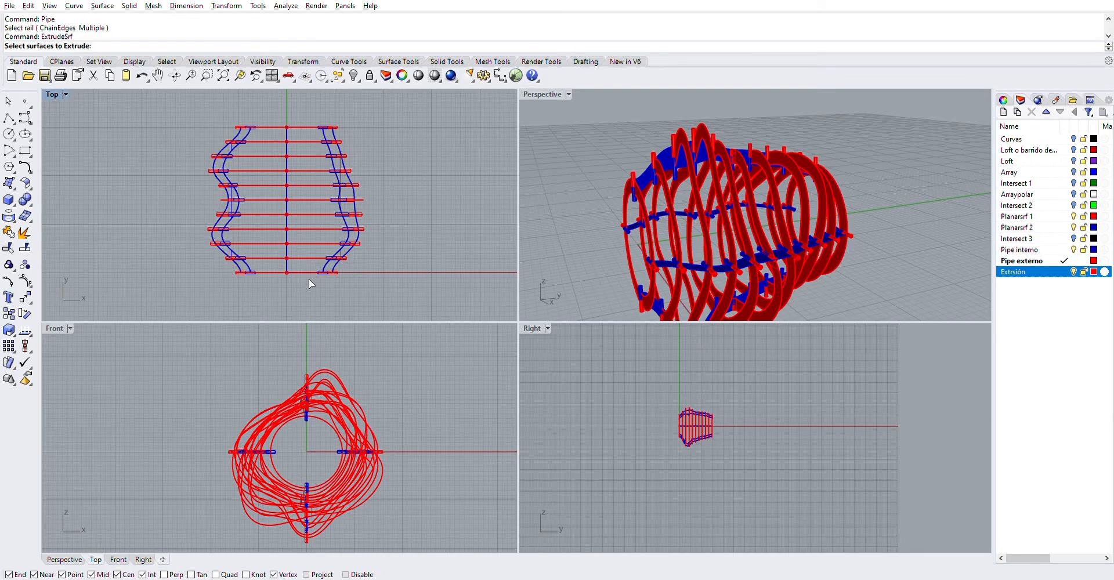
drag(308, 288, 295, 112)
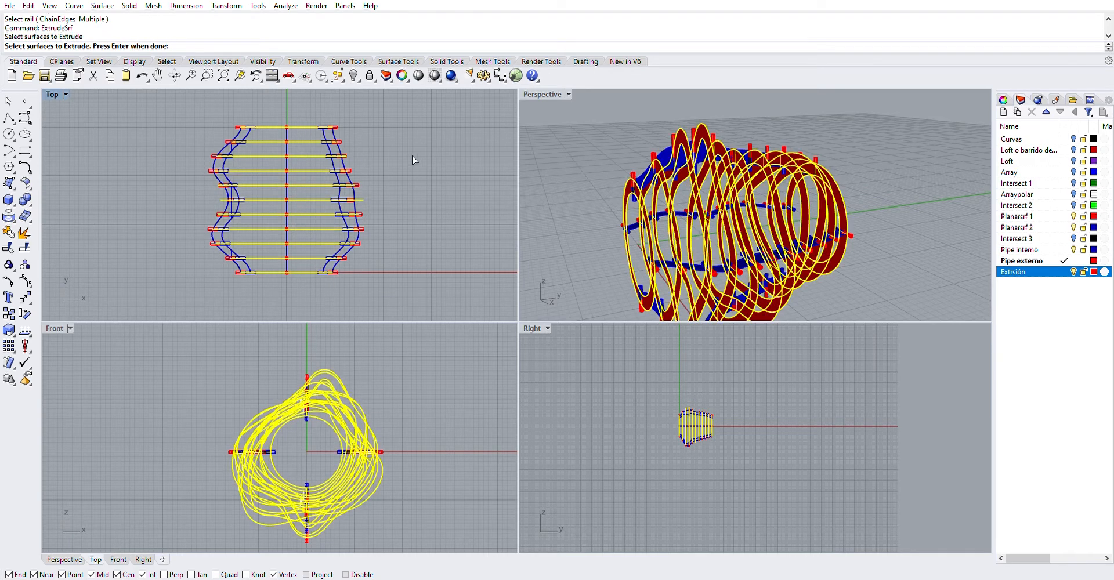
key(Return)
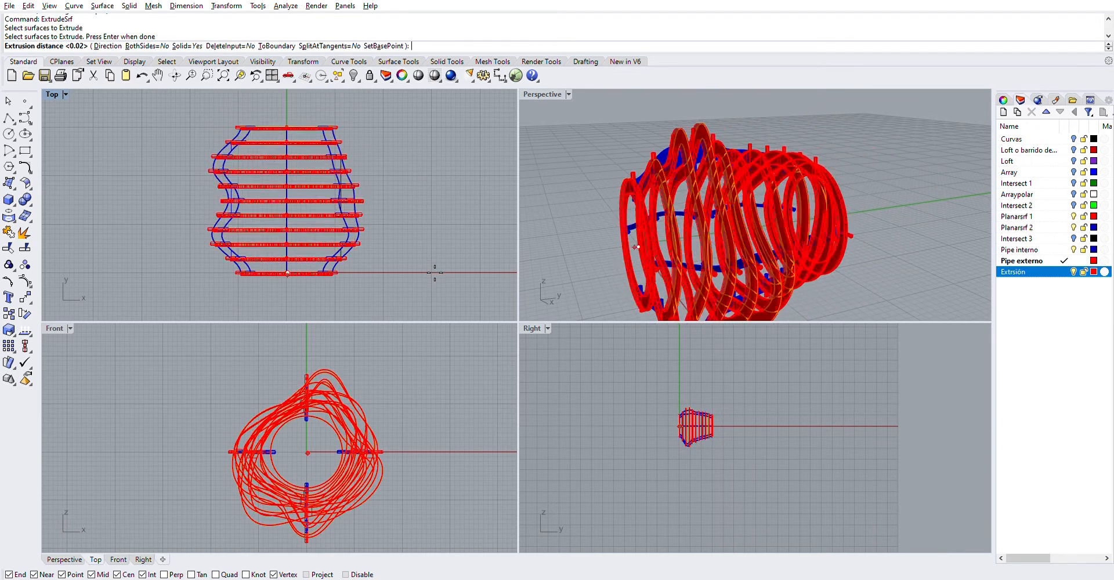
click(152, 46)
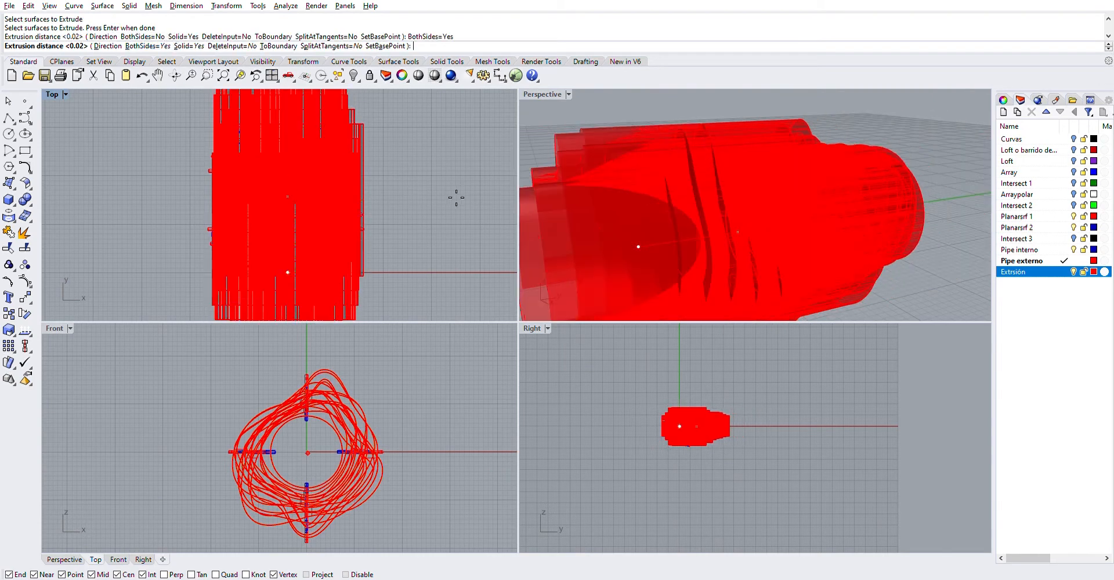
text(.01)
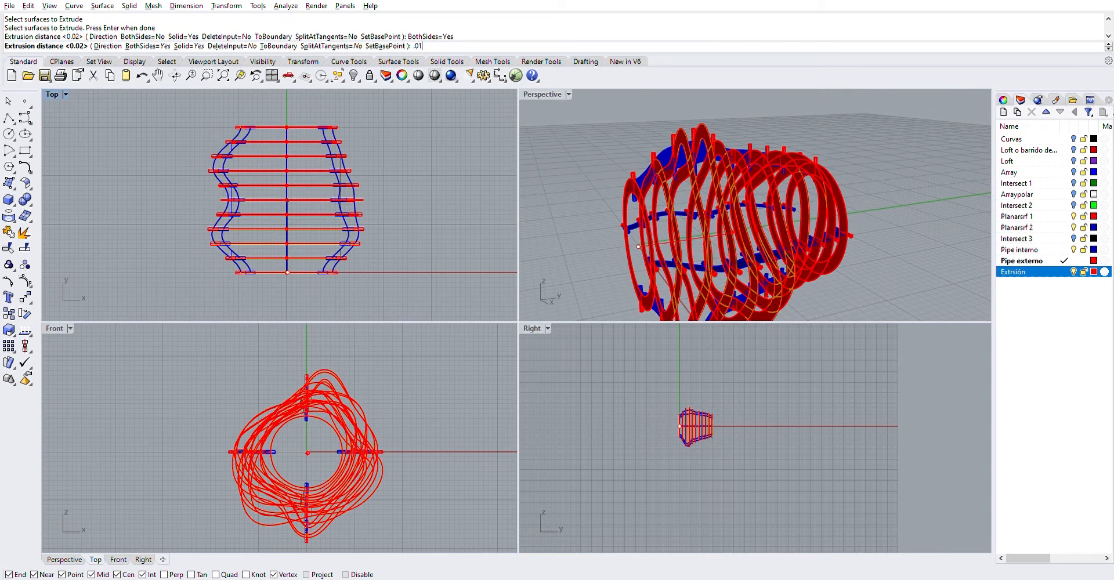
key(Return)
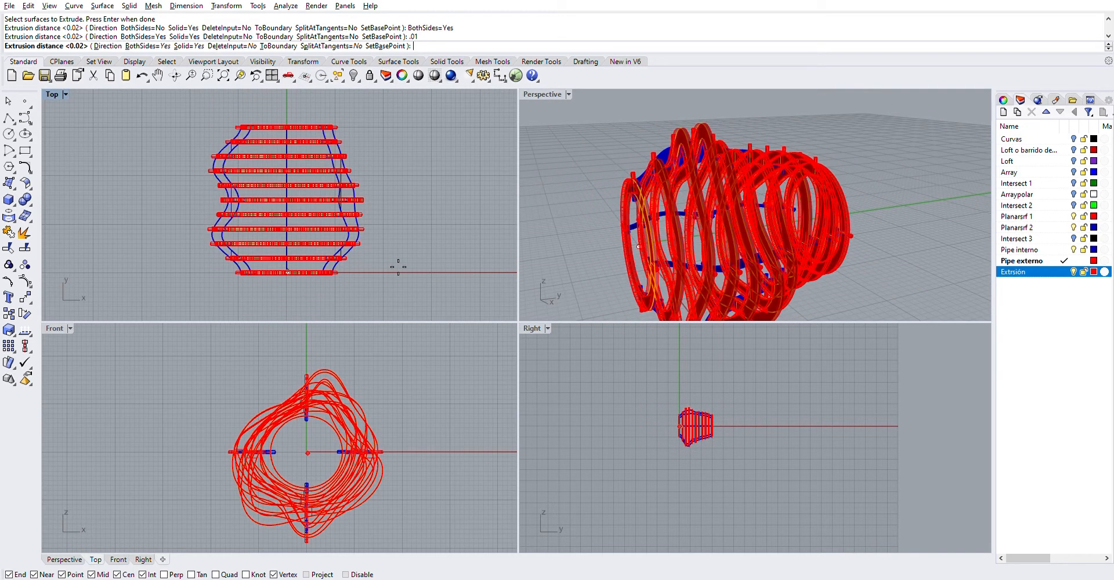
text(.011)
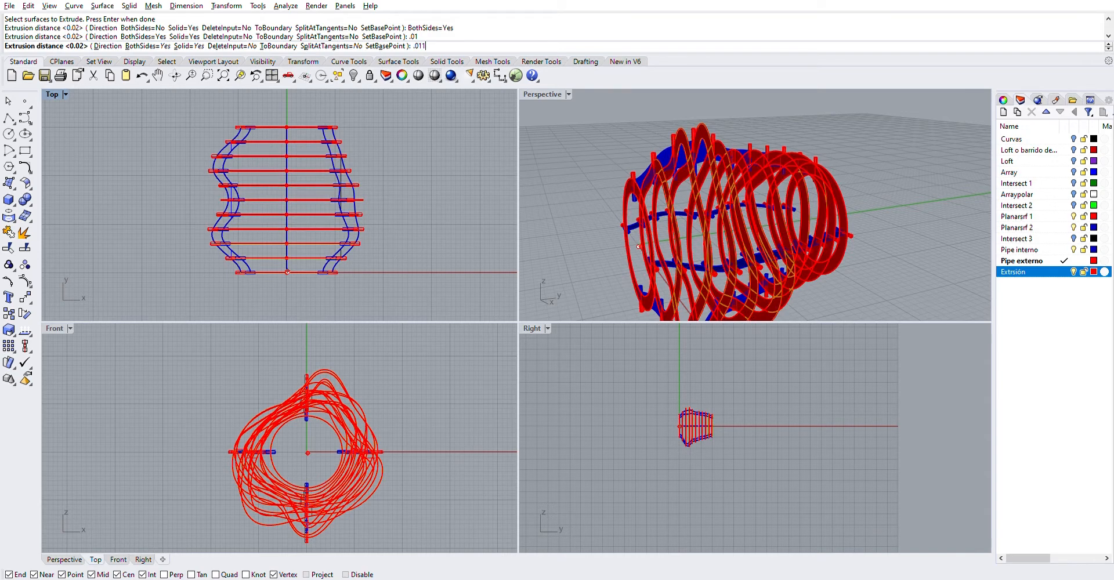
key(Return)
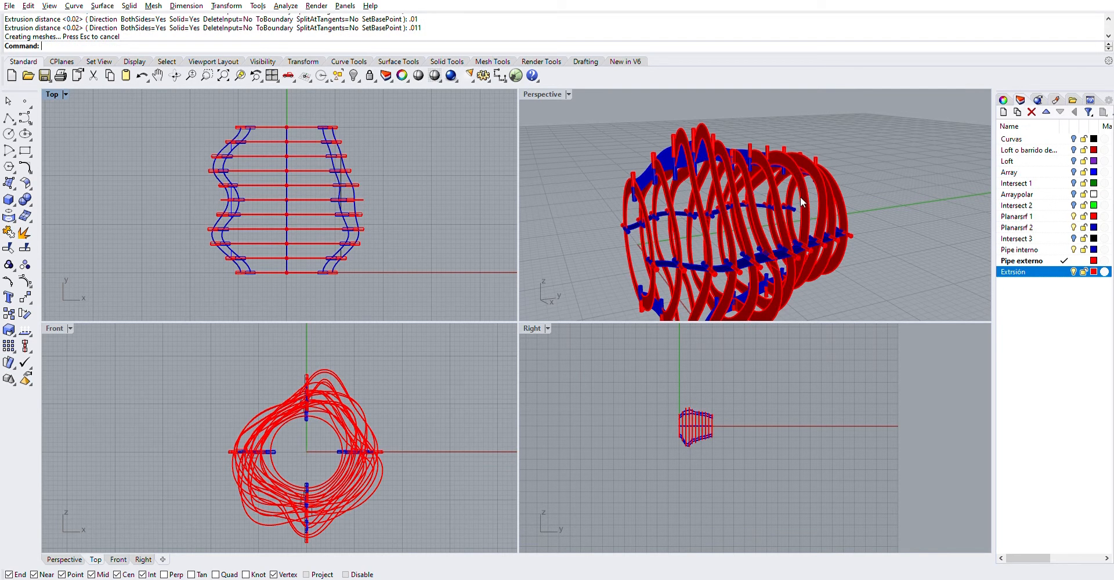
Examine up close how the extruded rings meet the pipes and ribs.
right_drag(799, 196, 551, 234)
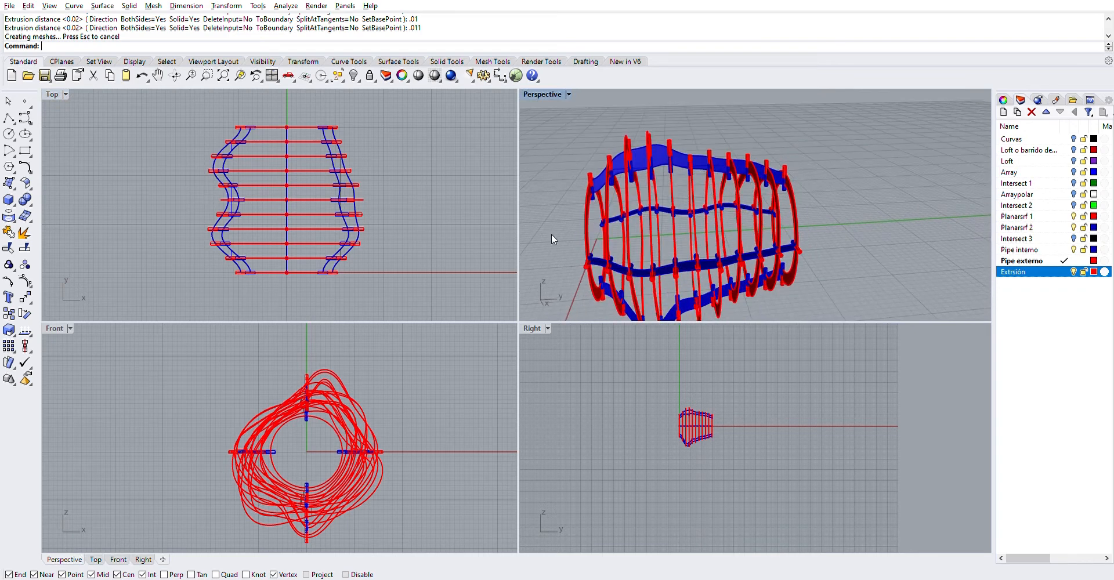
scroll(552, 235, up, 6)
right_drag(643, 224, 722, 209)
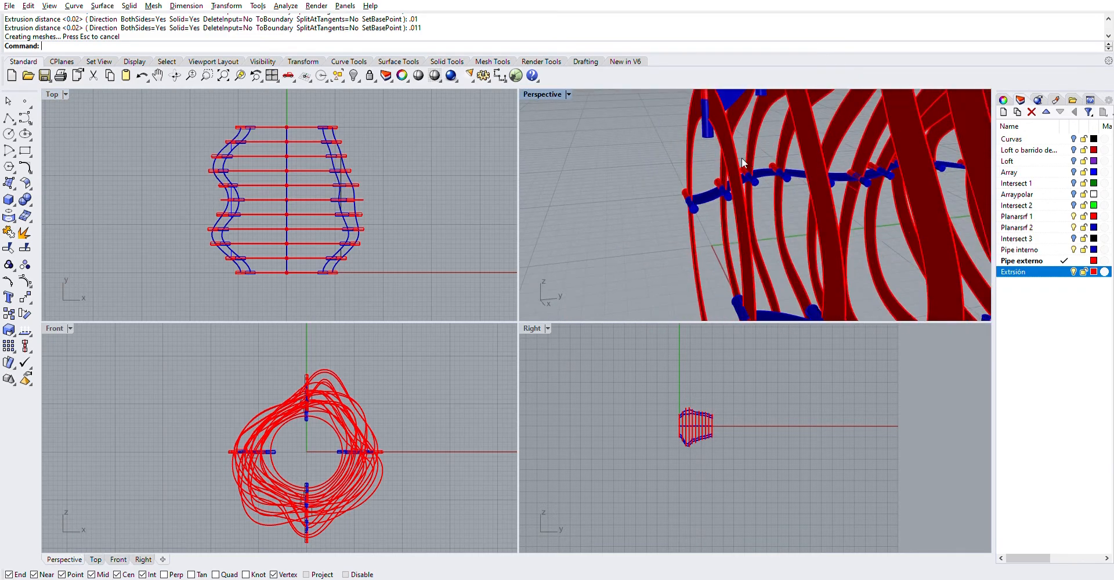
scroll(740, 157, up, 4)
right_drag(737, 155, 749, 208)
scroll(687, 185, down, 6)
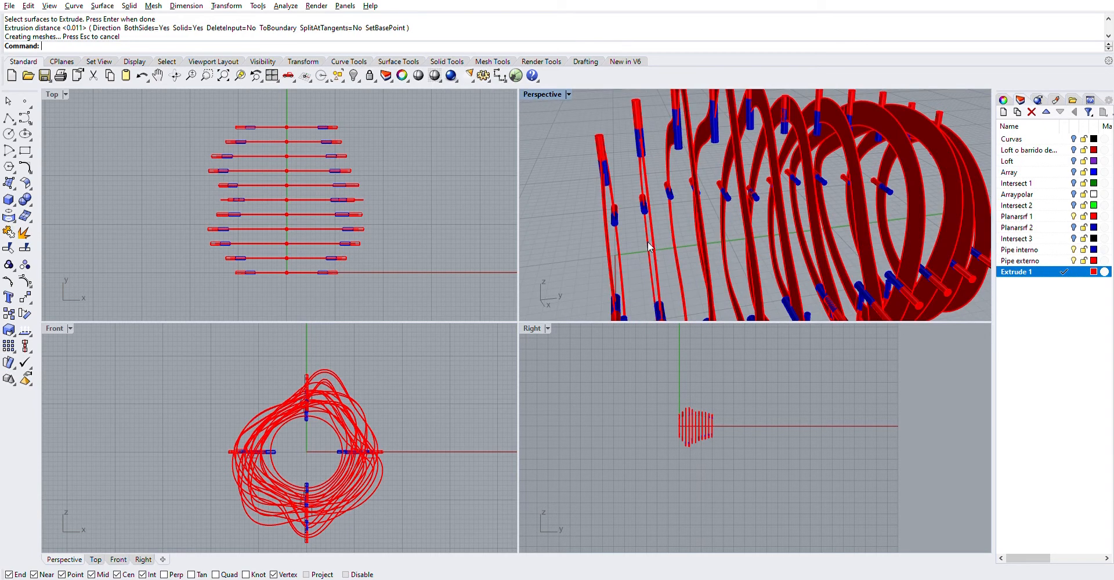
Create a blue layer named Extrude 2.
click(1003, 111)
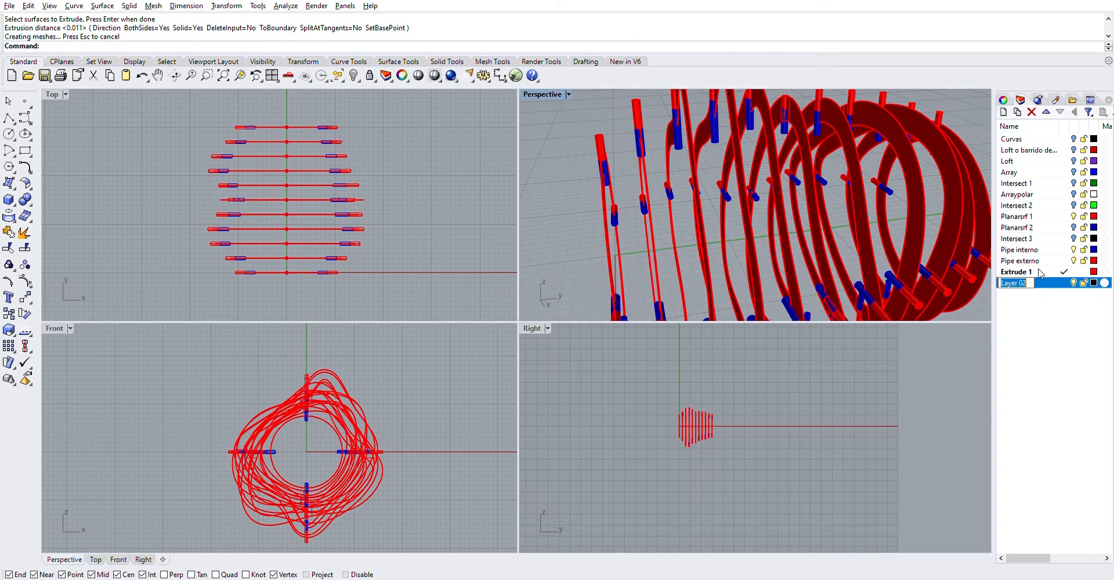
text(Extrude 2)
key(Return)
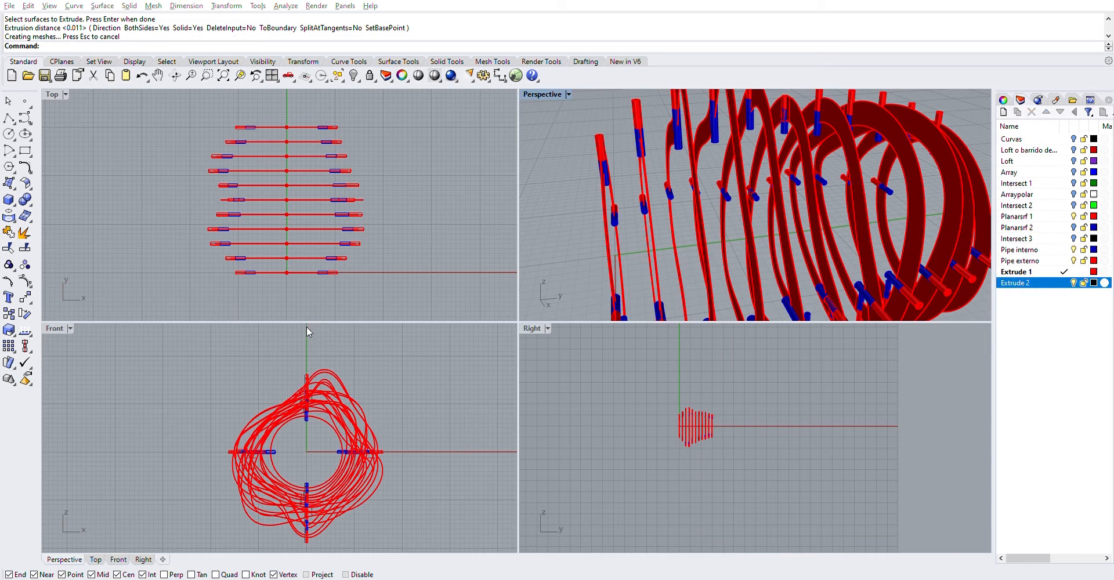
scroll(724, 219, down, 5)
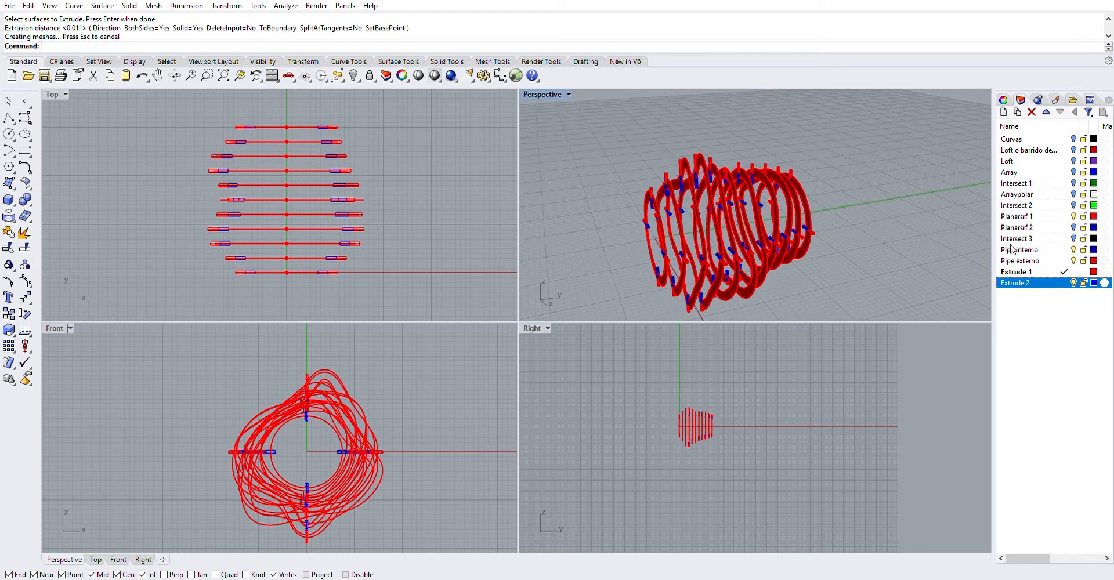
scroll(746, 201, up, 5)
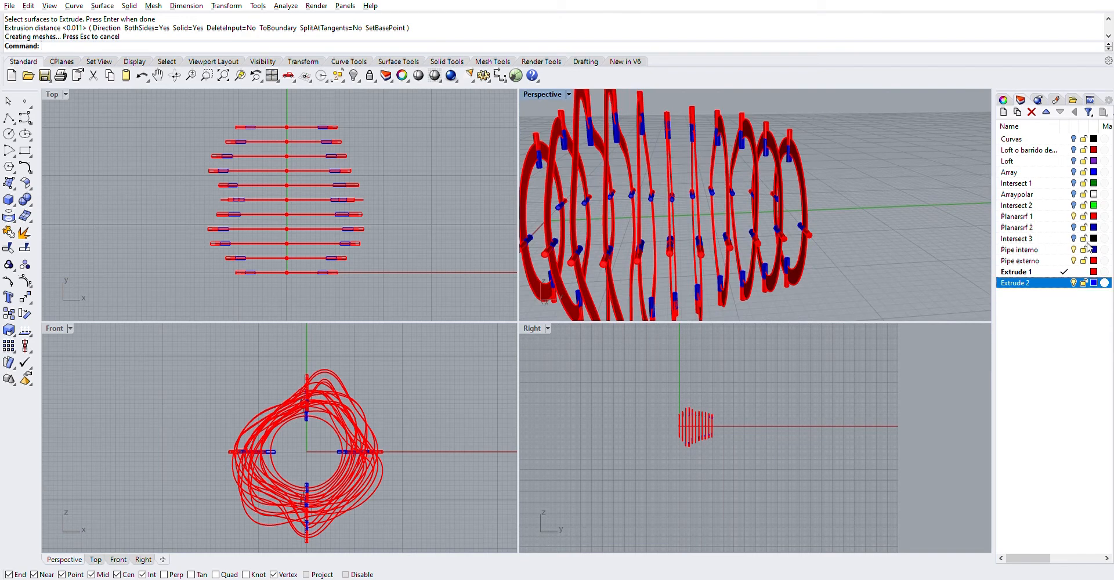
Show the Planarsrf 2 layer and hide the Pipe interno and Pipe externo layers.
click(1076, 229)
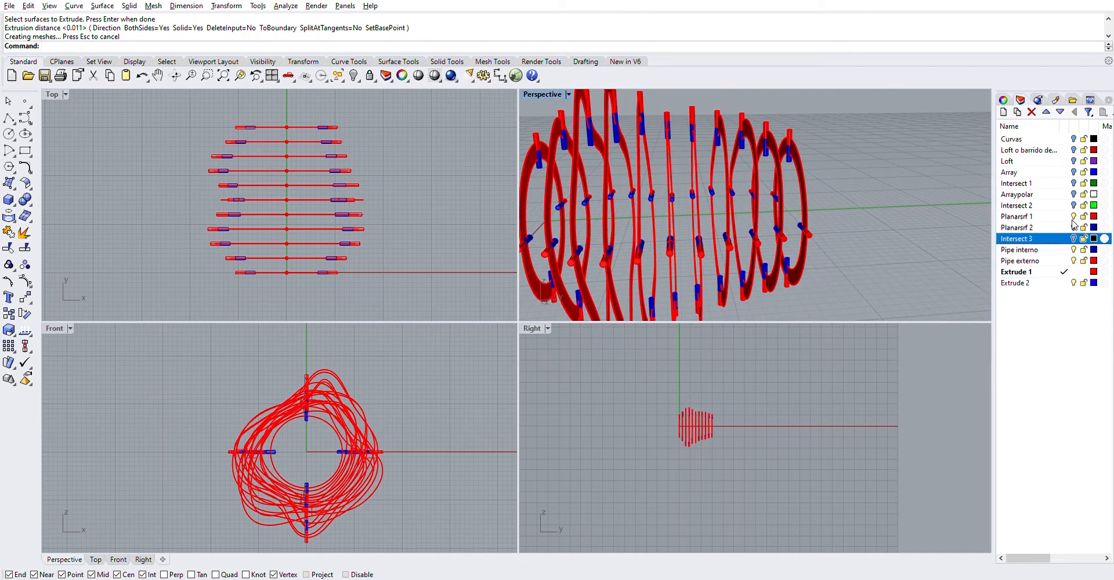
click(1073, 228)
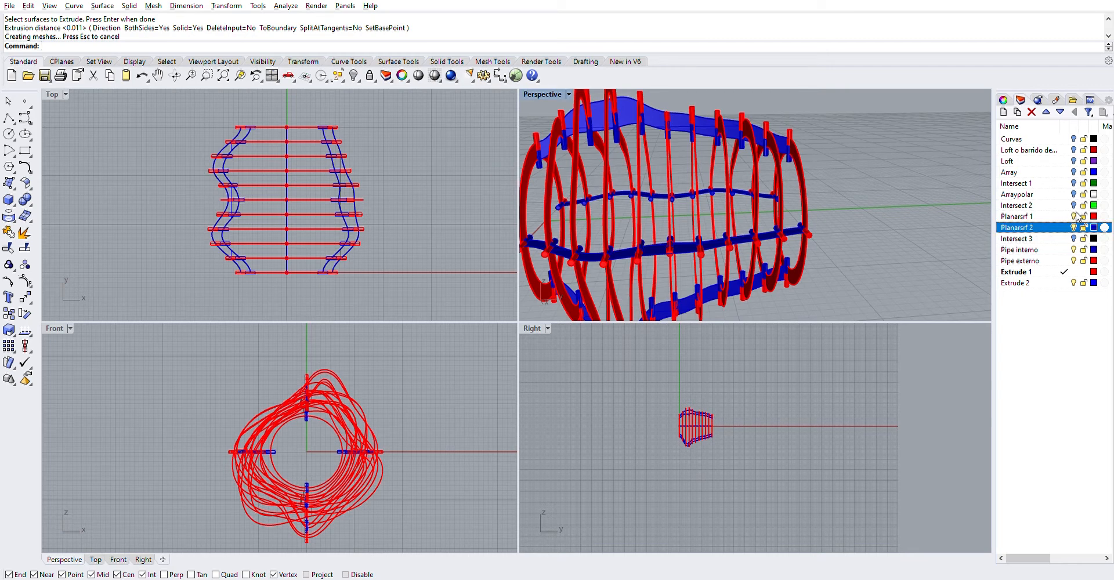
click(1073, 227)
click(1074, 216)
right_drag(826, 206, 892, 200)
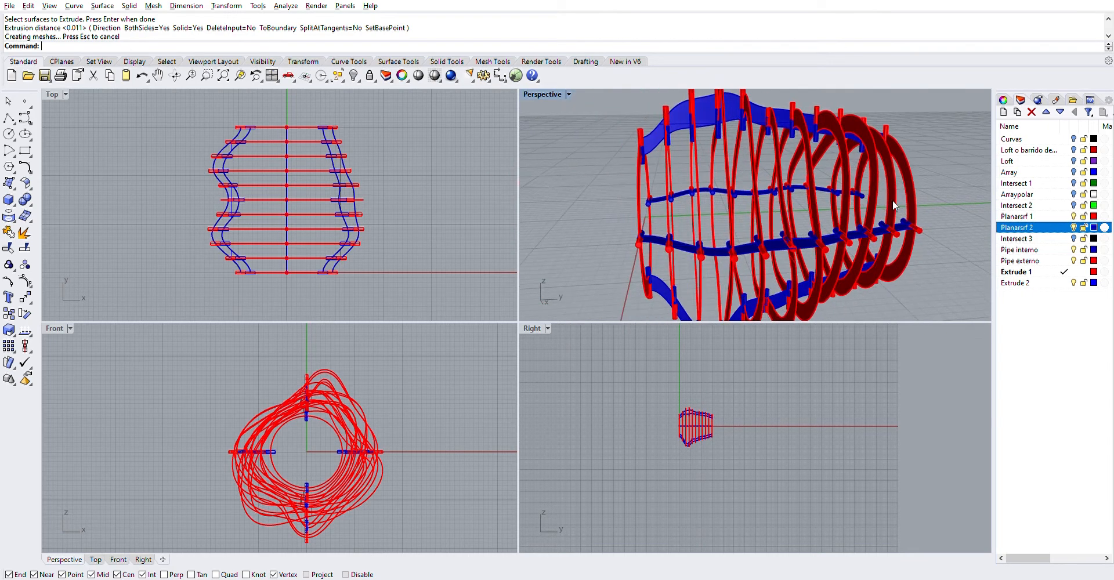
click(1073, 249)
click(1044, 260)
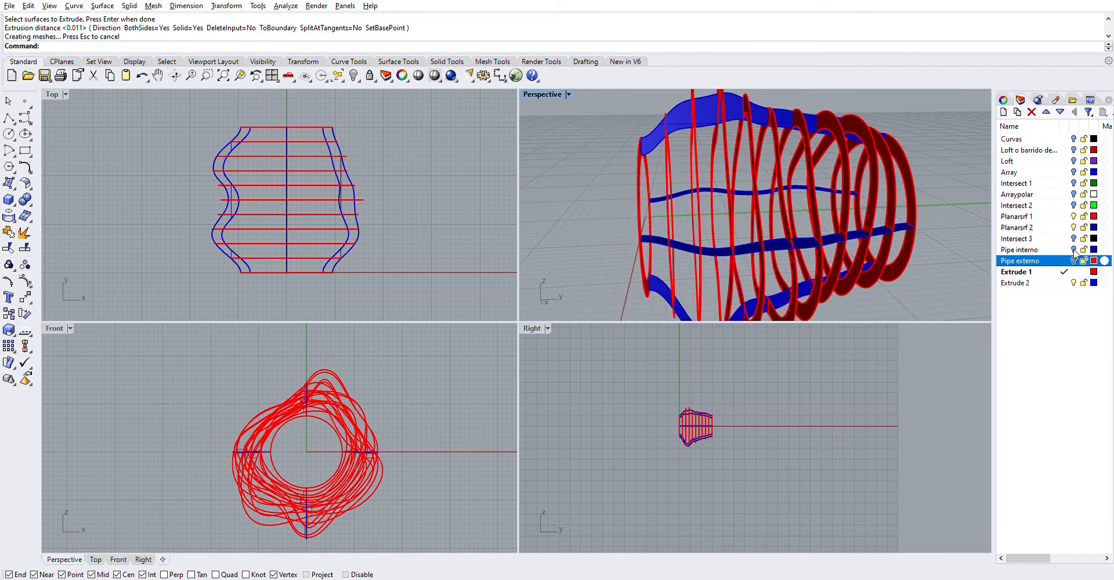
Extrude the upper and lower blue rib surfaces 0.011 to both sides as solids, with Extrude 2 as the current layer.
right_drag(912, 182, 746, 147)
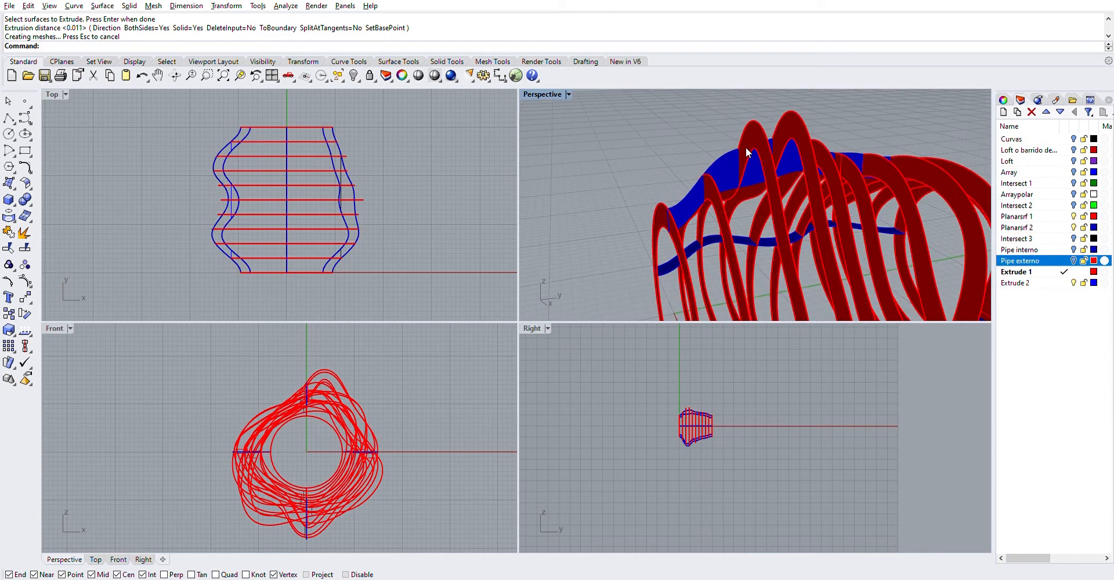
click(729, 162)
right_drag(725, 239, 743, 227)
scroll(744, 226, up, 5)
scroll(696, 282, up, 3)
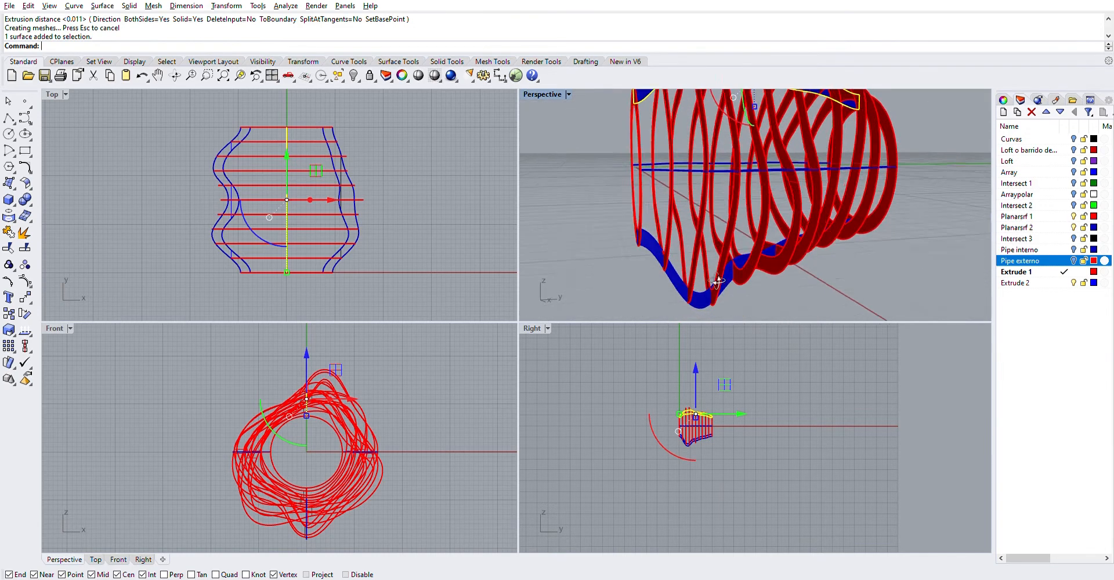
click(696, 281)
scroll(696, 281, down, 5)
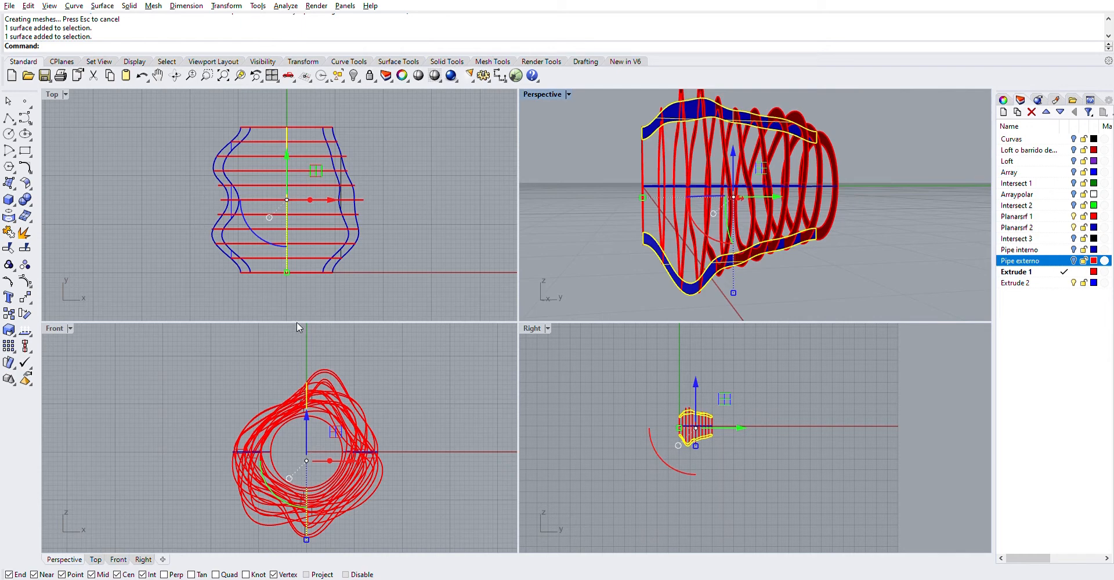
key(Return)
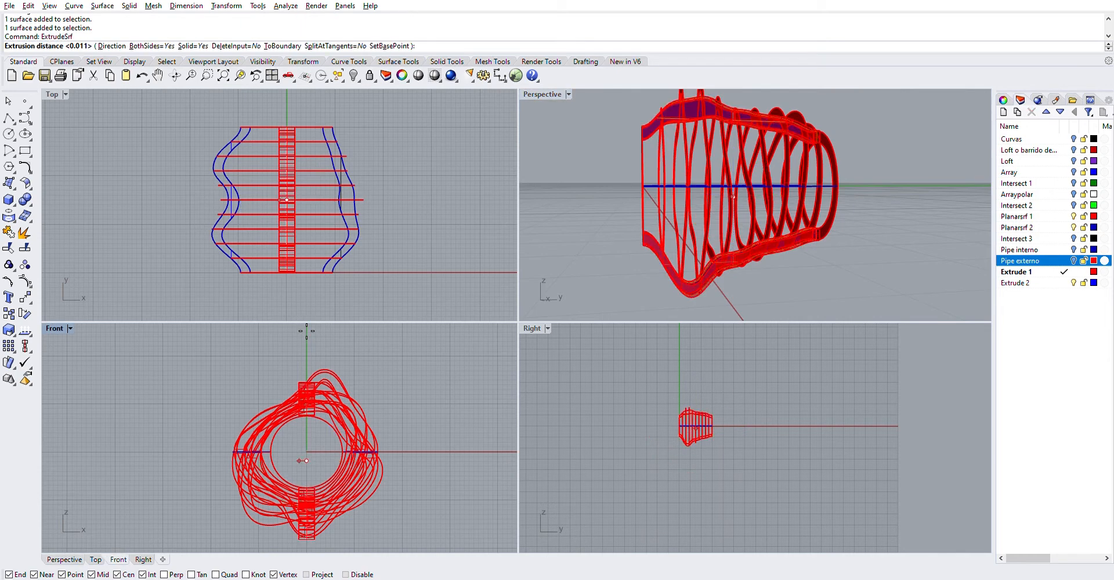
key(Return)
click(1064, 282)
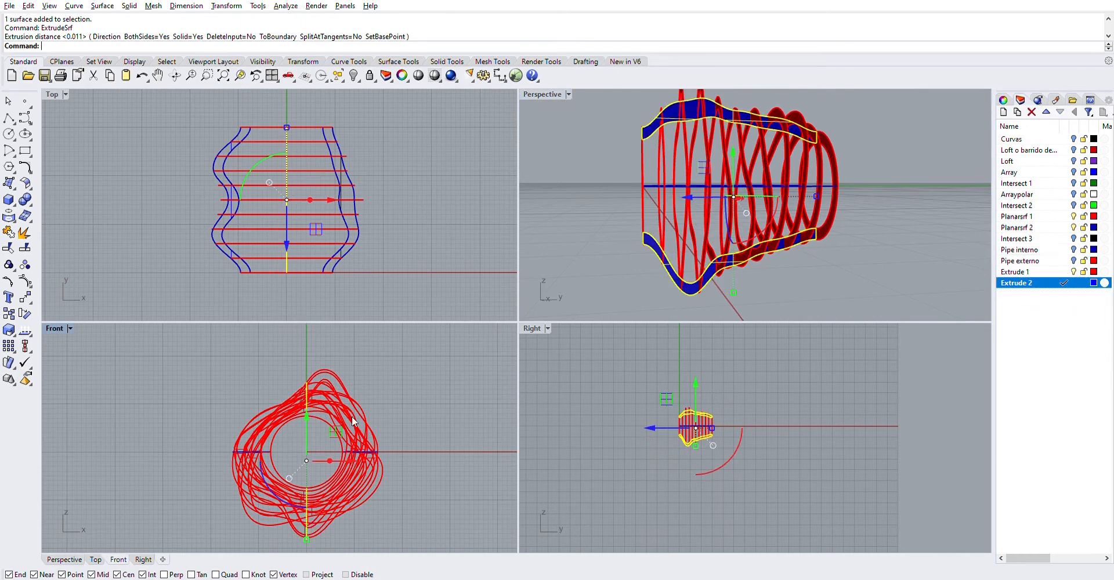
key(Return)
key(Return)
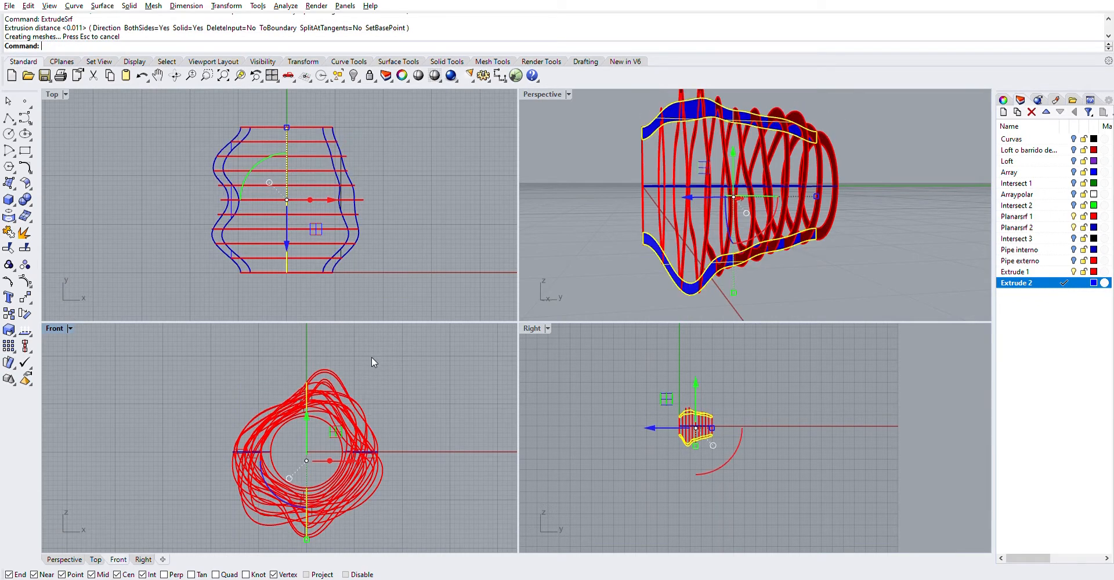
Extrude the two lateral blue rib surfaces 0.011 to both sides as solids and clear the selection.
right_drag(680, 214, 780, 259)
click(767, 249)
right_drag(882, 248, 844, 272)
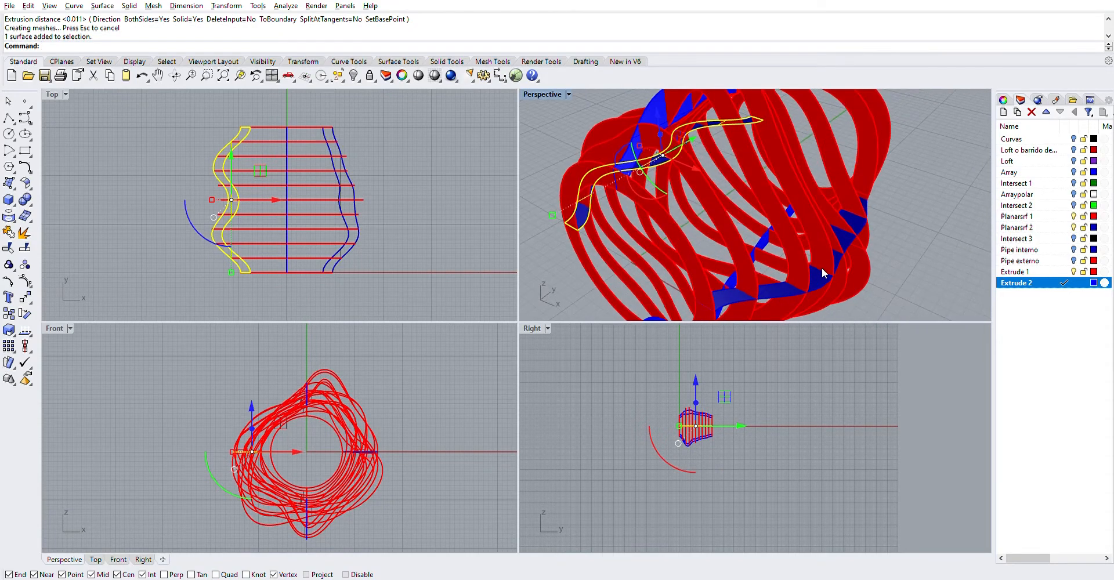
click(823, 272)
key(Return)
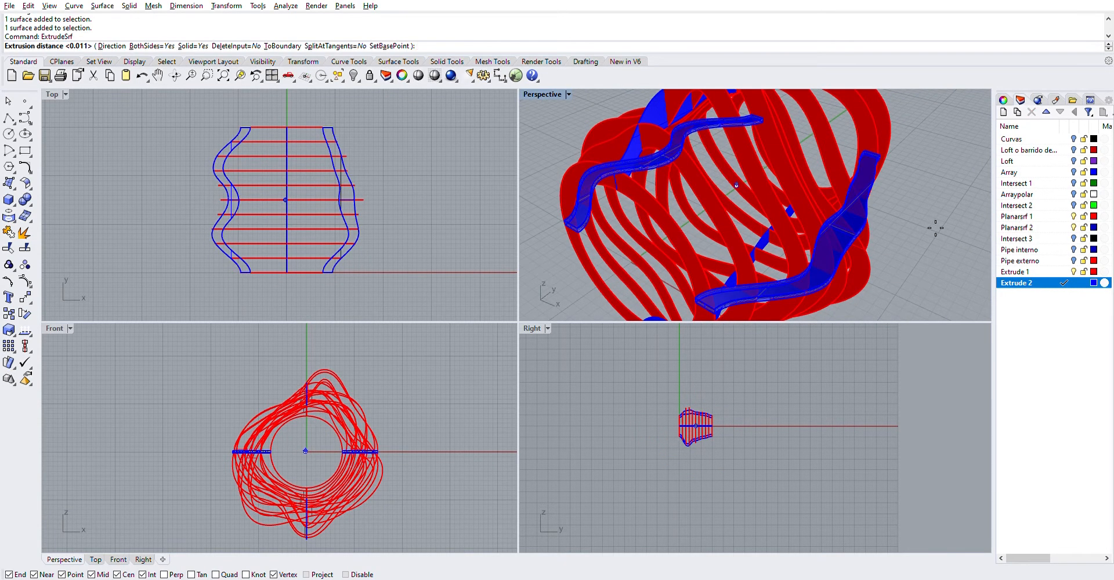
key(Return)
key(Escape)
scroll(925, 221, down, 3)
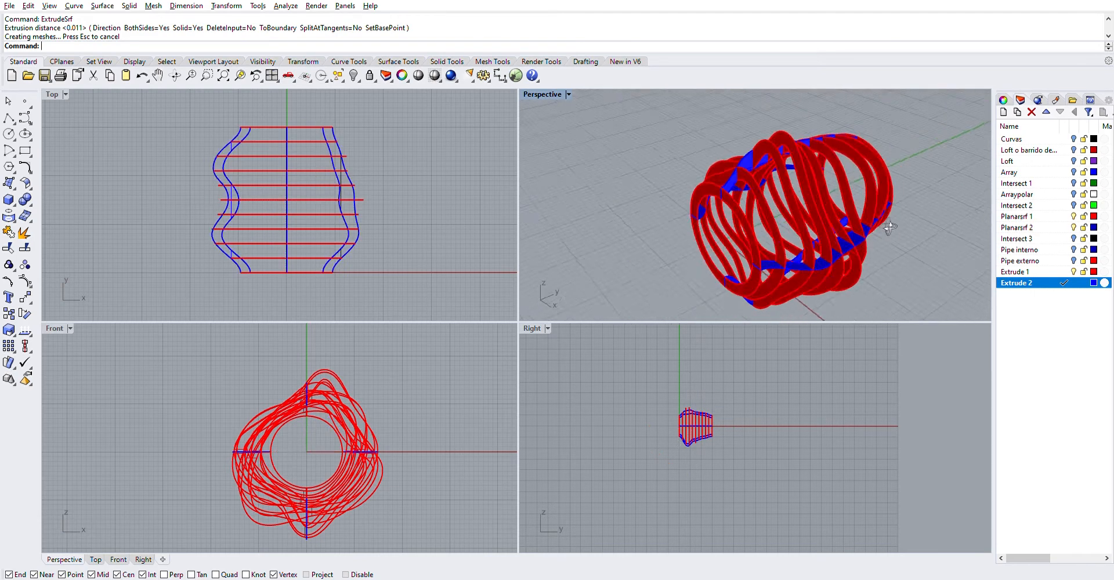
Isolate the blue ribs by hiding the Extrude 1 and Planarsrf 1 layers, and show the Pipe interno layer.
right_drag(925, 221, 845, 196)
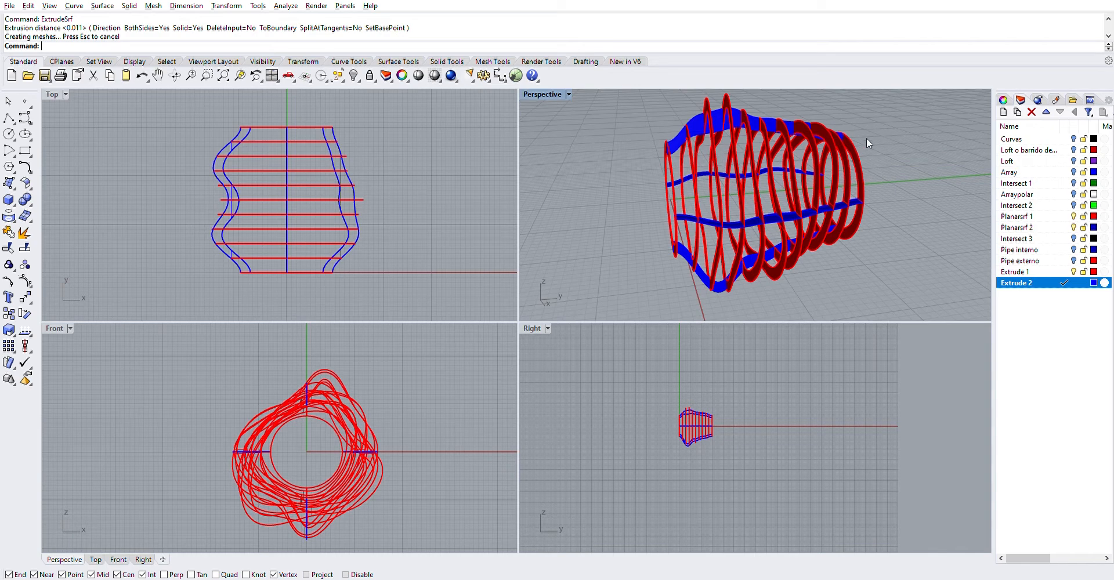
right_drag(866, 138, 828, 173)
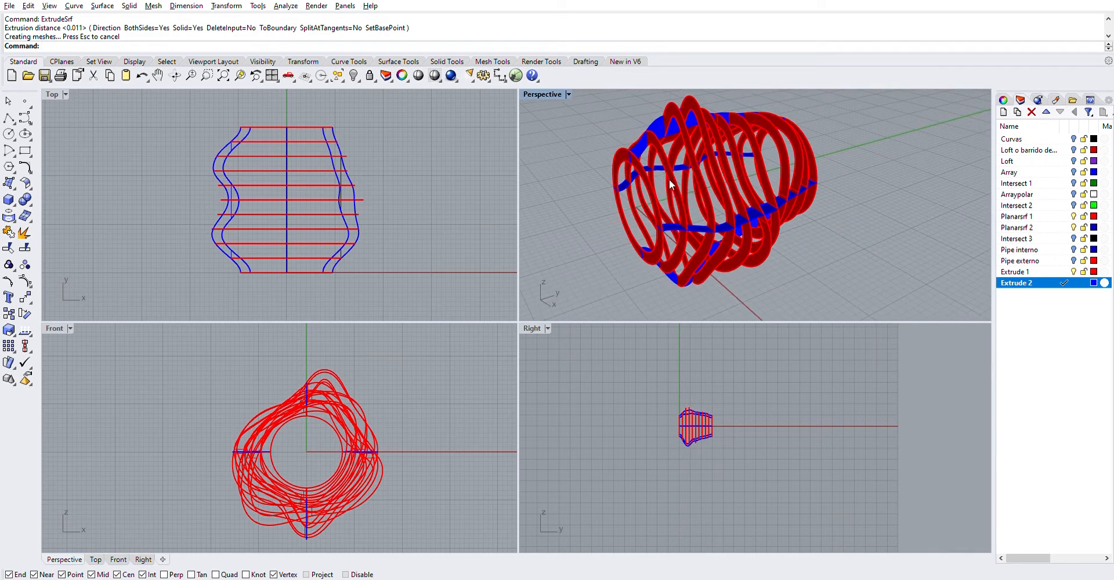
click(1074, 271)
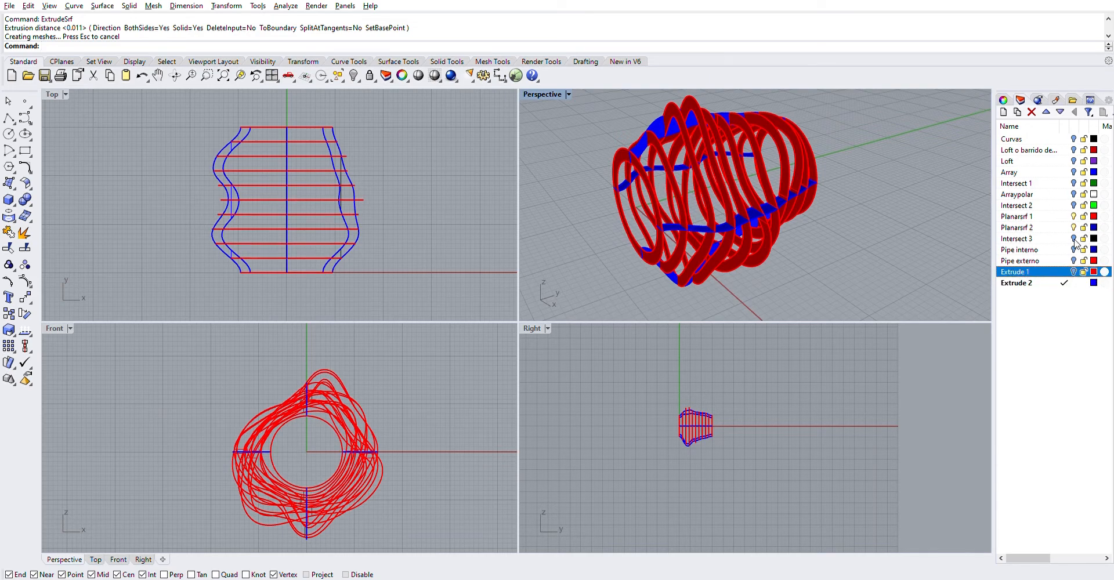
click(1074, 215)
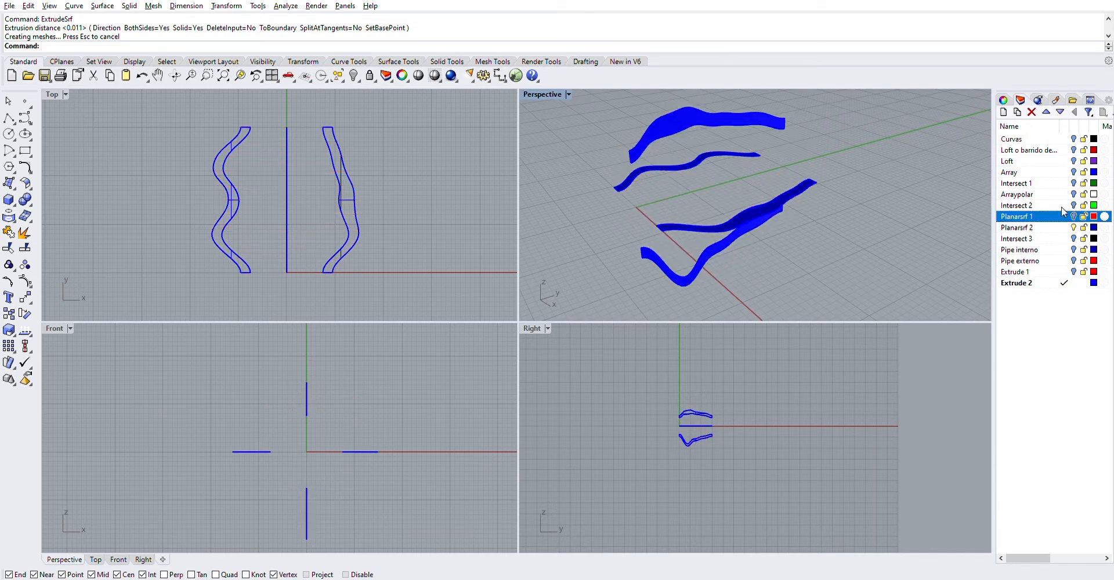
click(1074, 249)
right_drag(820, 170, 728, 158)
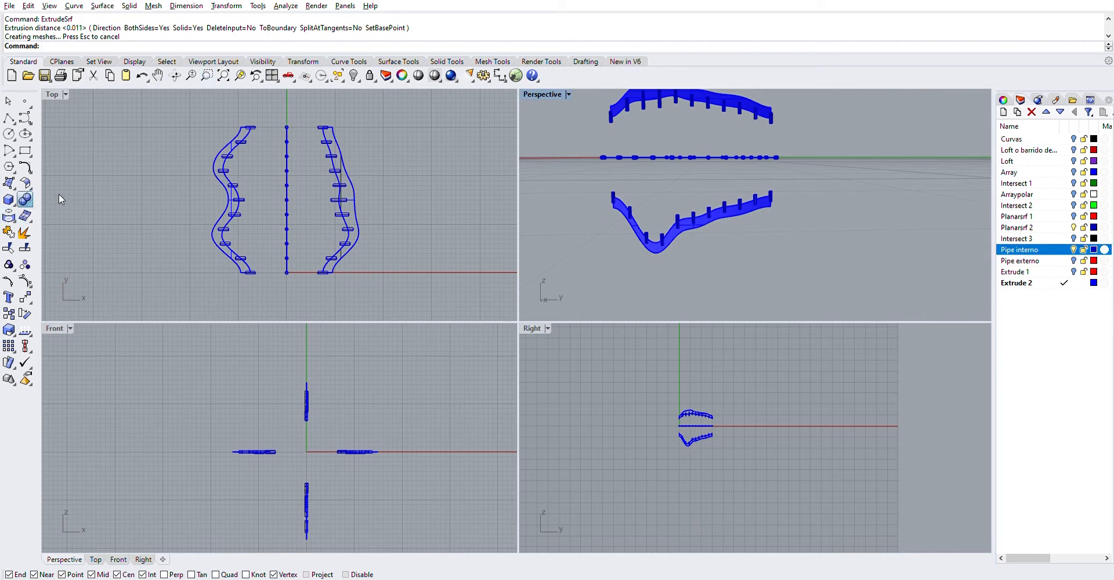
click(166, 132)
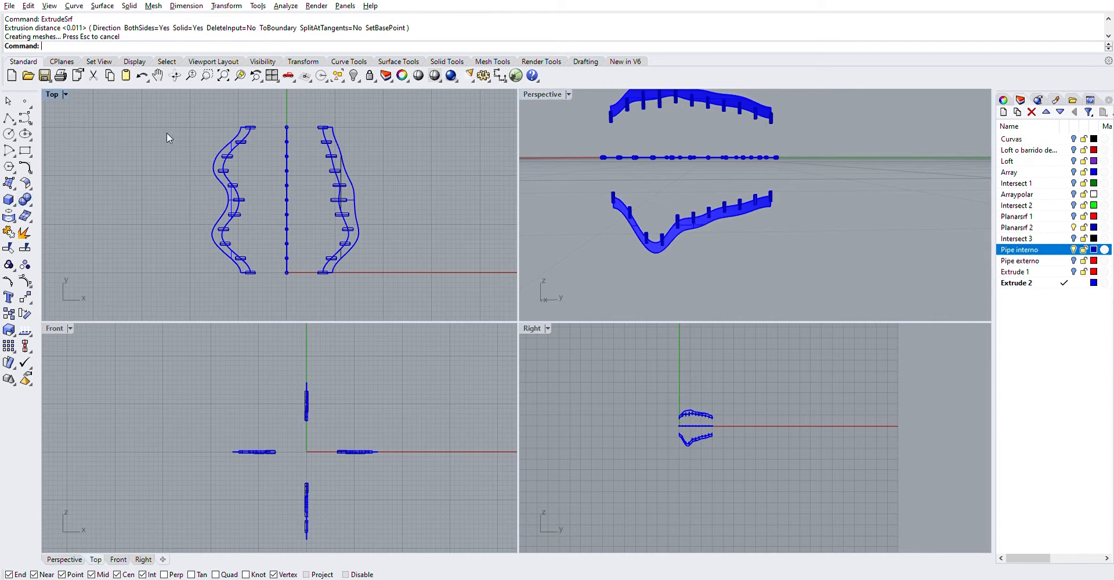
Hide the Planarsrf 2 layer.
text(BooleanD)
key(Return)
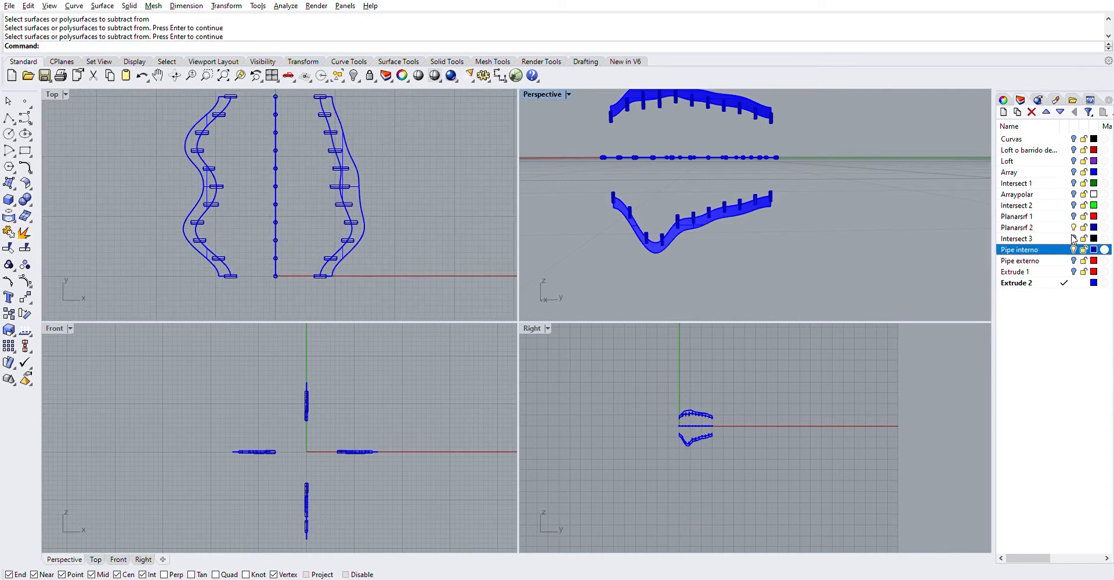
click(1073, 226)
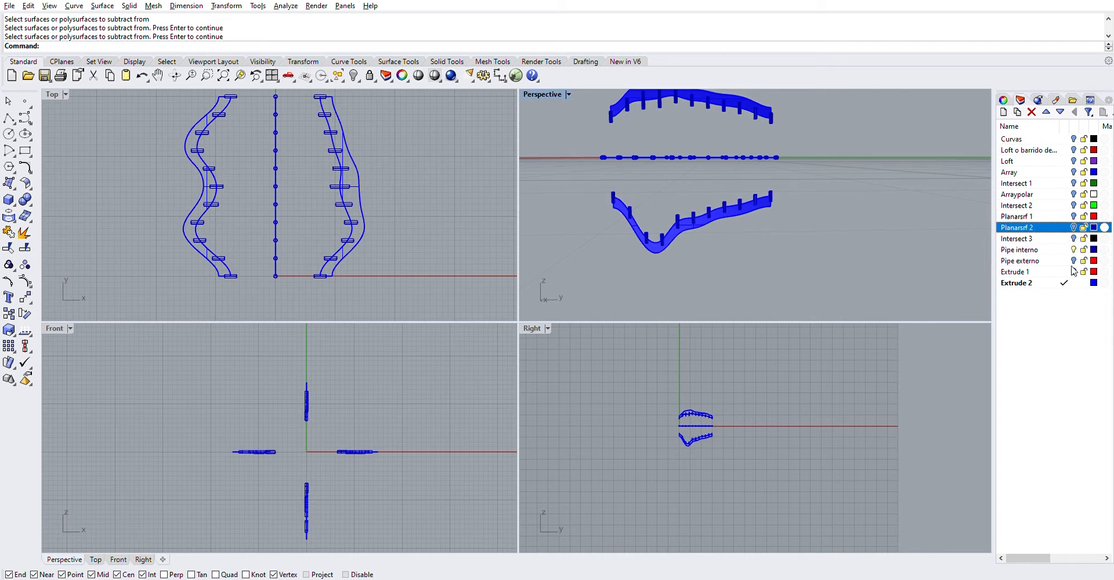
Subtract all the inner pipes from the four extruded blue ribs with a Boolean difference.
right_click(364, 159)
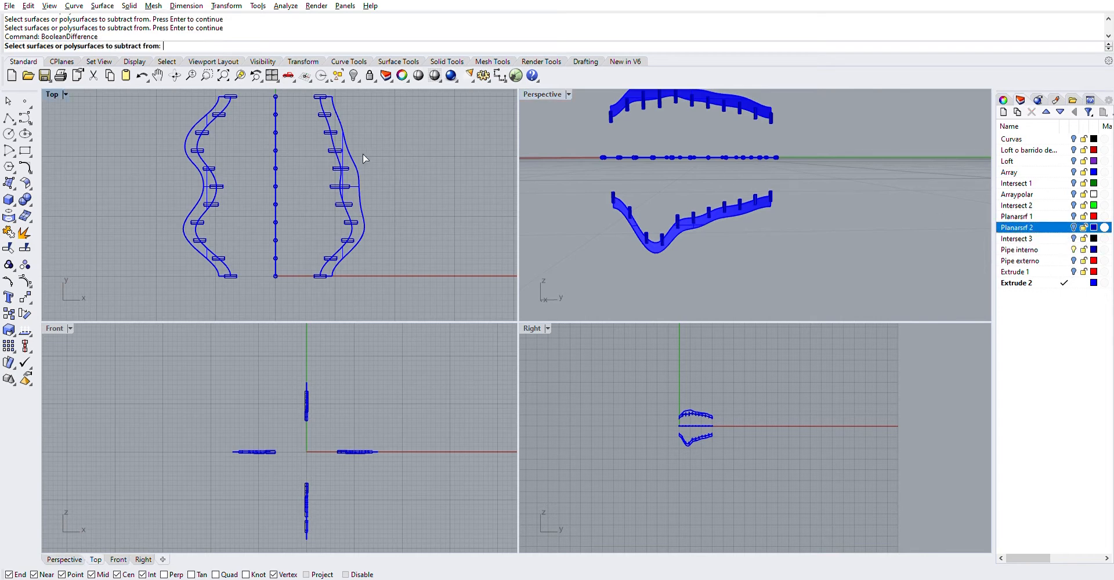
click(361, 163)
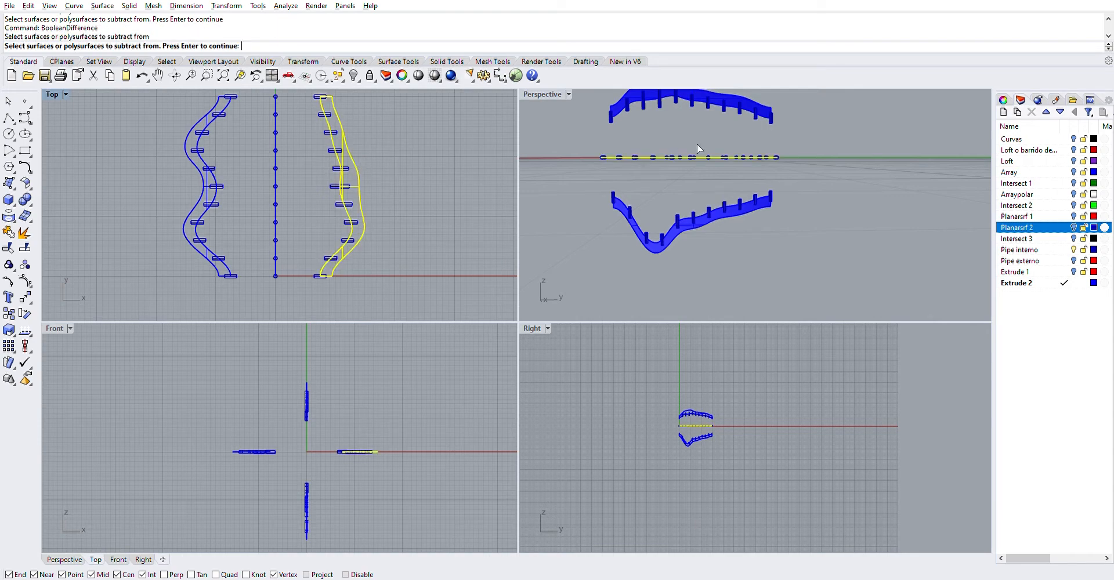
click(682, 225)
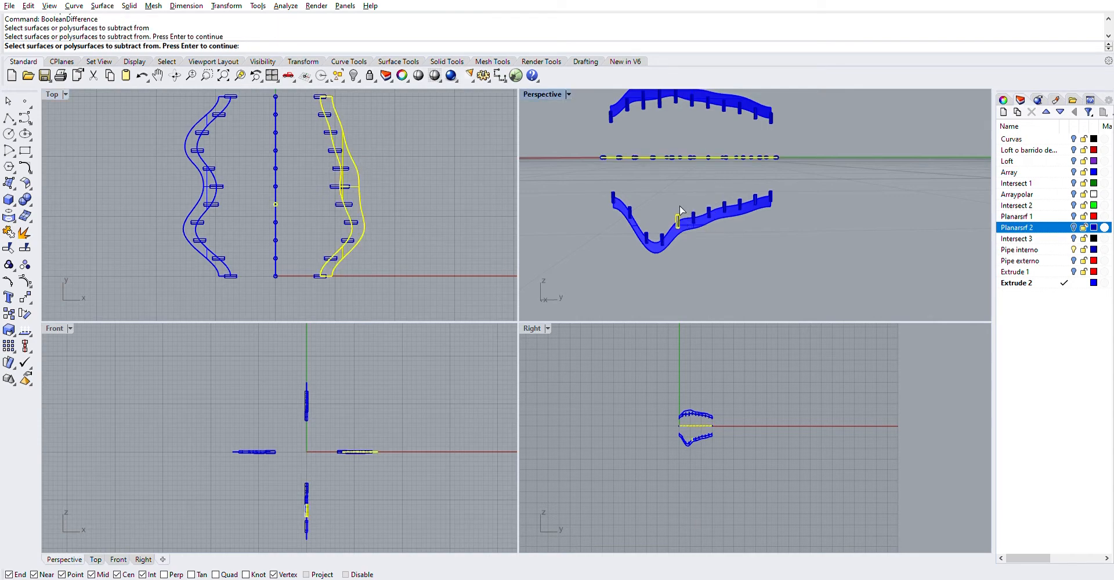
right_drag(684, 181, 651, 197)
click(684, 92)
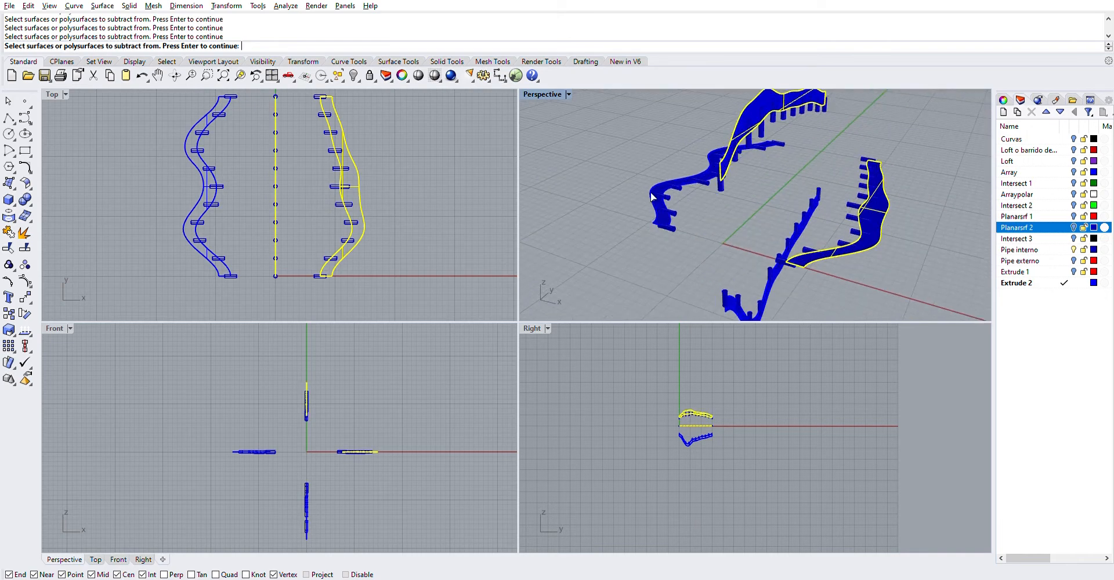
click(651, 197)
mouse_move(704, 223)
right_down()
mouse_move(747, 251)
mouse_move(724, 247)
mouse_move(800, 213)
mouse_move(794, 223)
right_up()
right_click(793, 219)
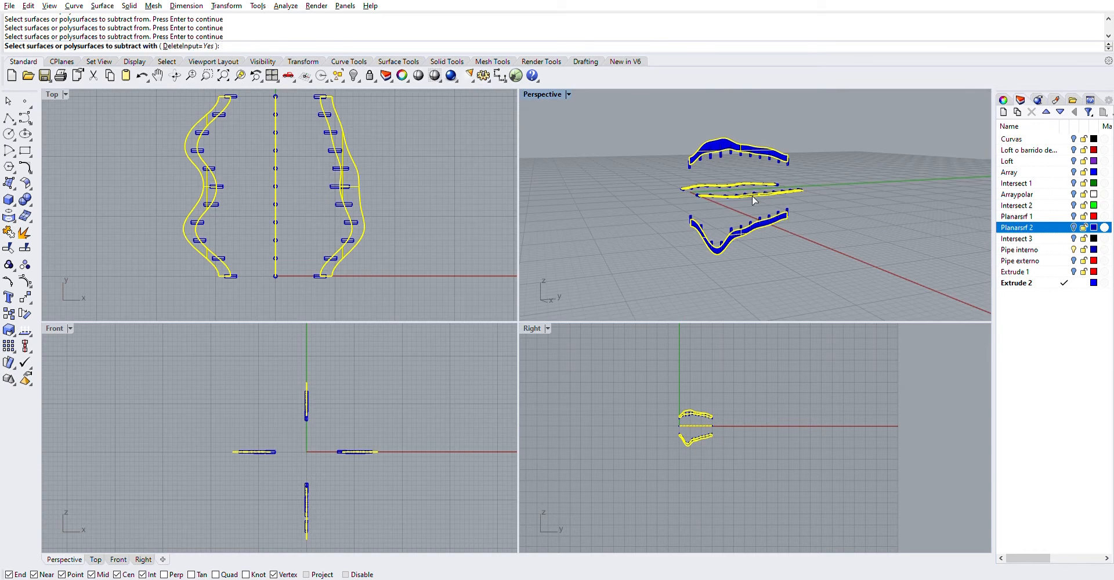
right_drag(748, 164, 756, 163)
scroll(271, 174, down, 3)
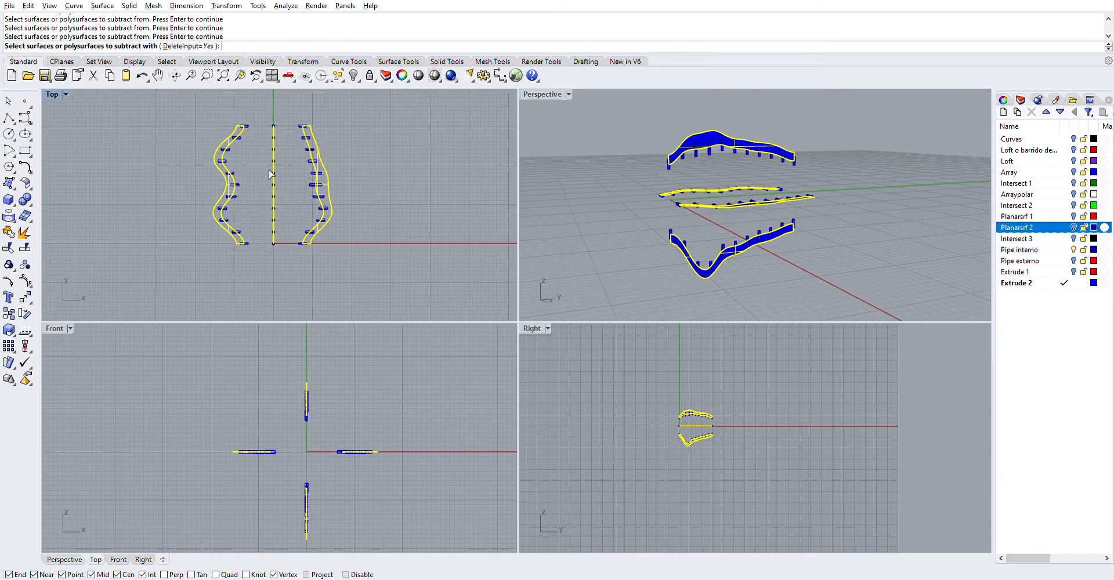
drag(189, 92, 395, 284)
right_click(396, 281)
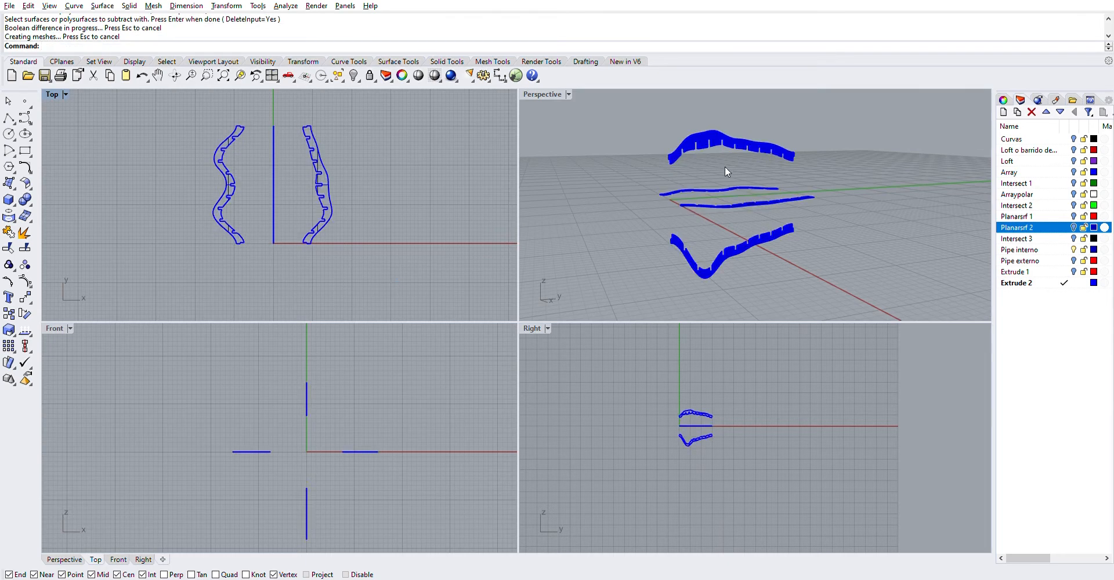
Show the Extrude 1 layer and make it current, and hide the Extrude 2 layer.
right_drag(725, 167, 846, 180)
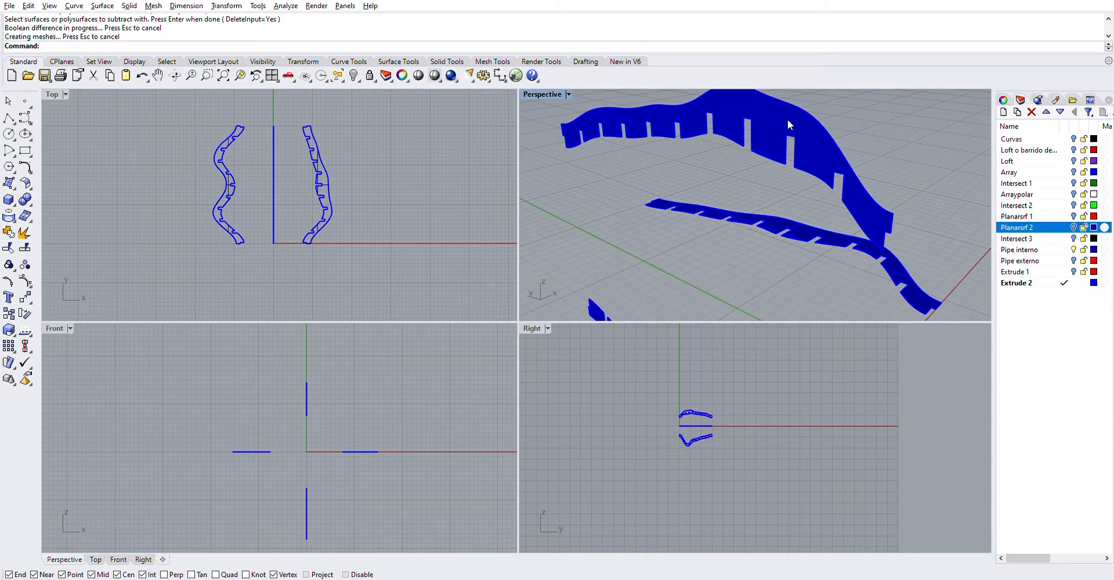
scroll(724, 210, down, 7)
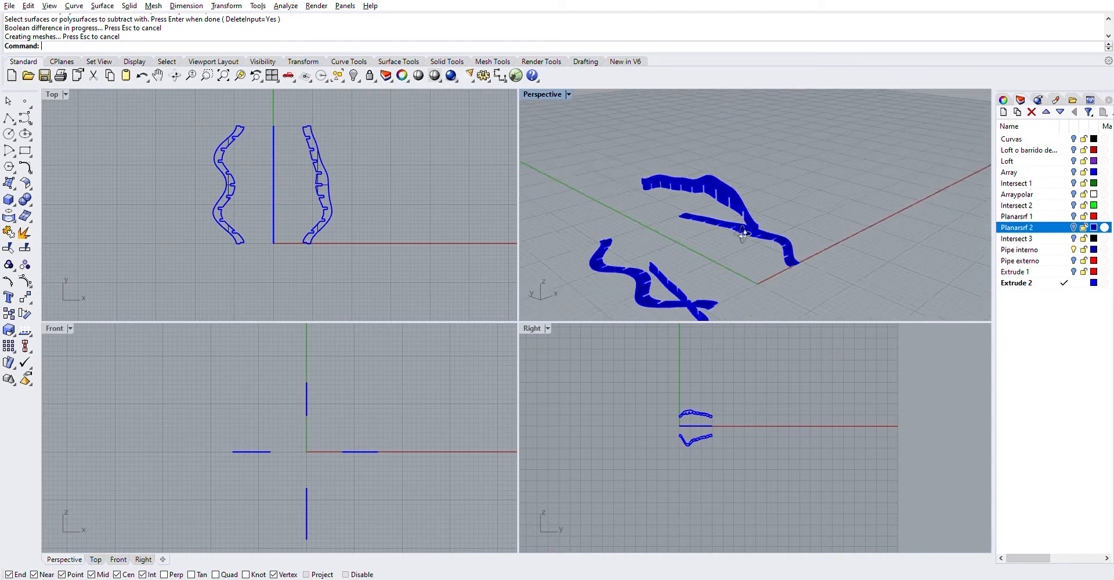
right_drag(768, 214, 710, 181)
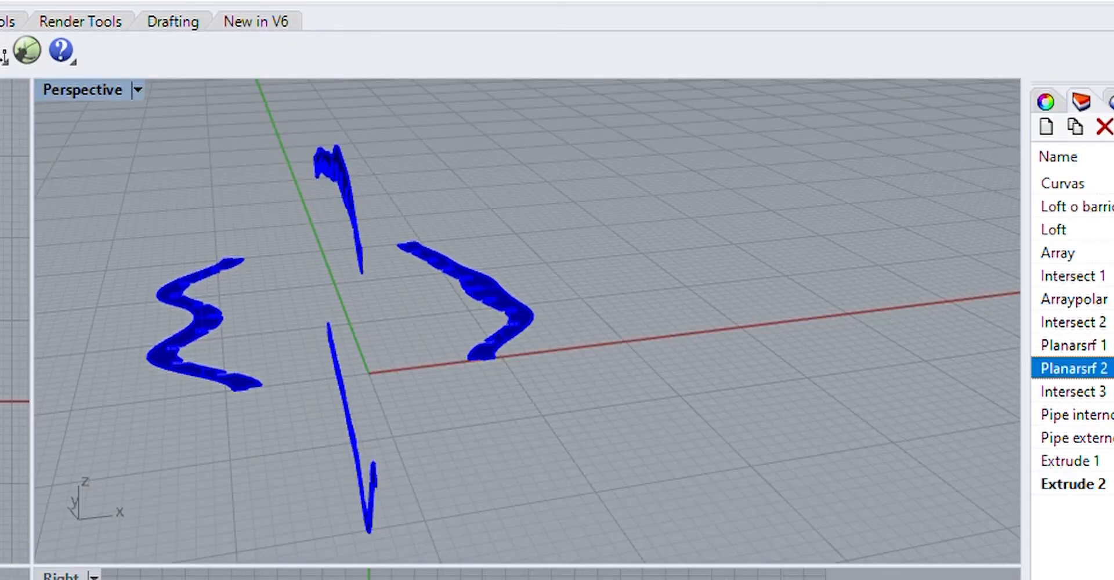
click(1070, 461)
click(1070, 483)
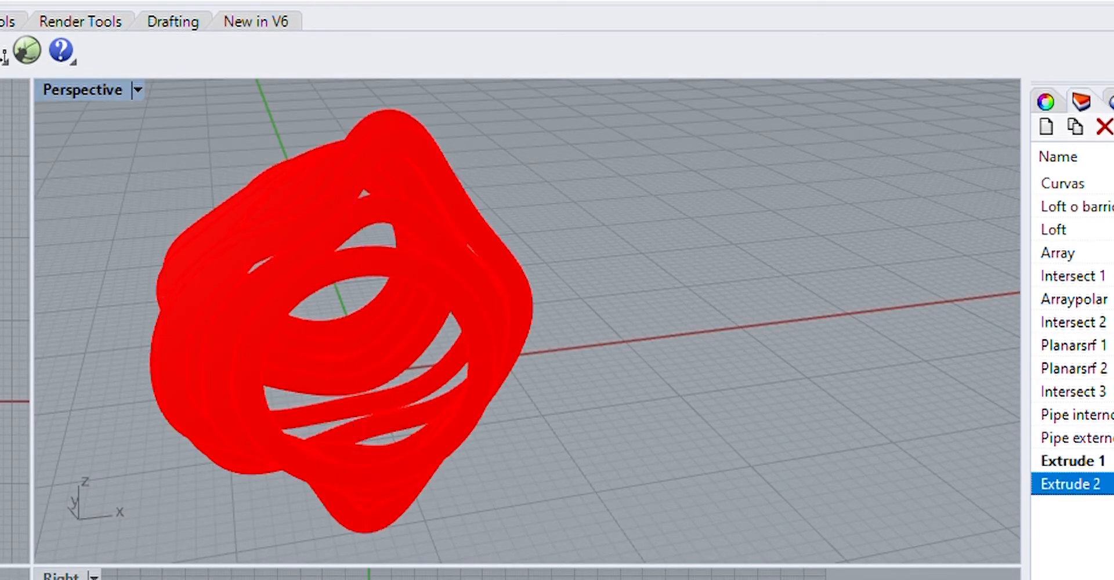
click(1070, 461)
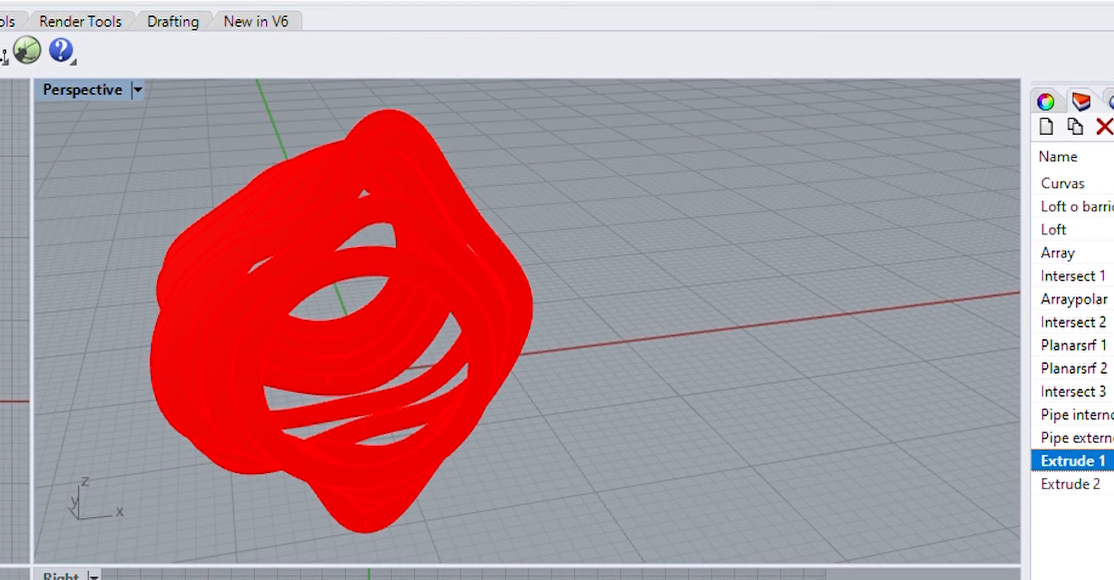
right_drag(957, 354, 840, 440)
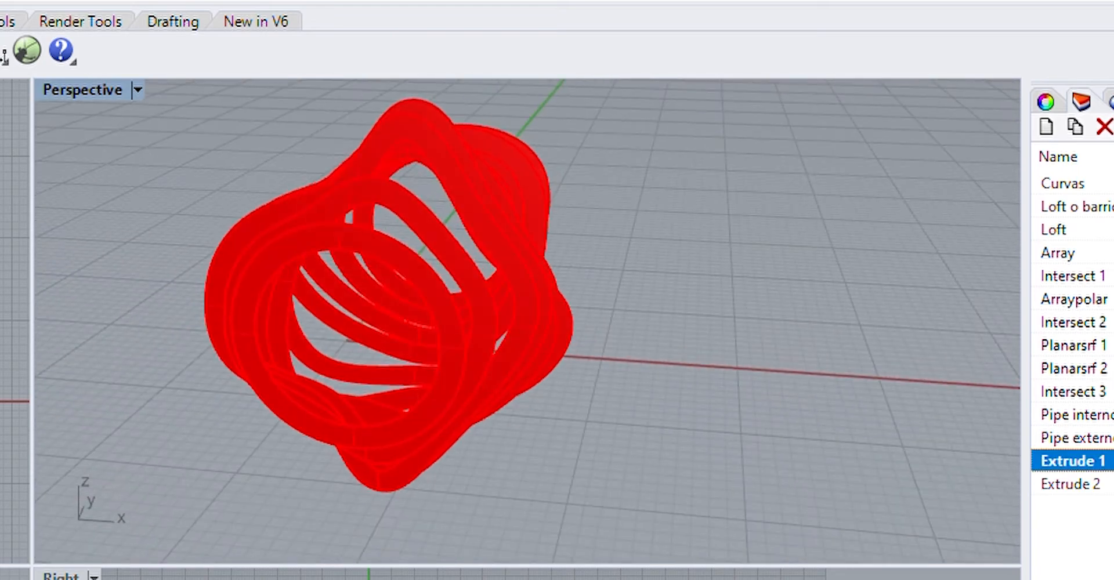
Show the Pipe externo layer, subtract its pipes from the red rings with a Boolean difference, and show the Extrude 2 layer.
click(1070, 437)
scroll(638, 352, down, 6)
right_drag(638, 353, 479, 374)
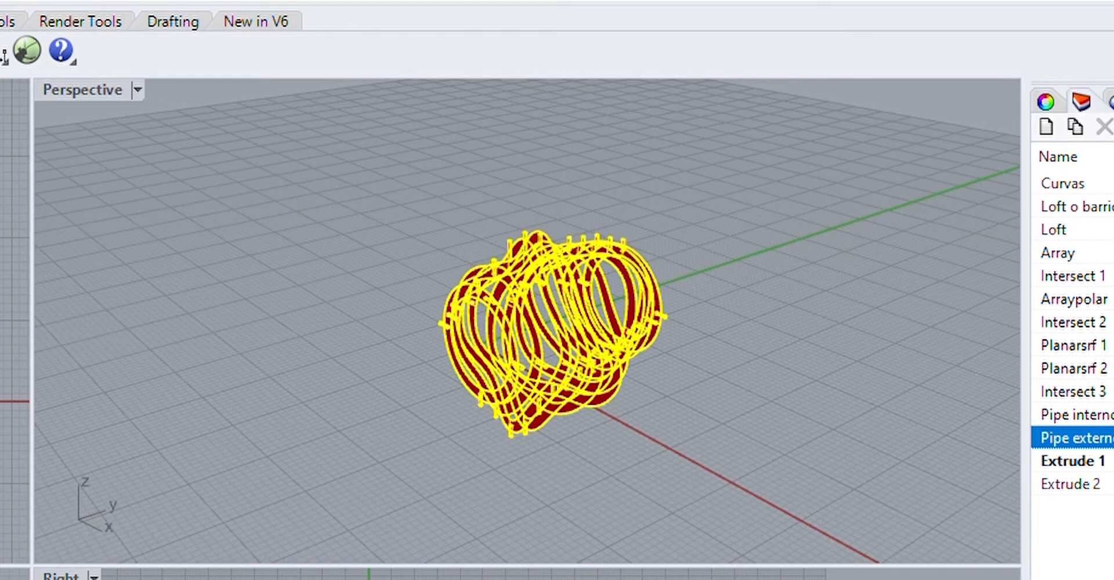
key(Delete)
scroll(447, 273, up, 6)
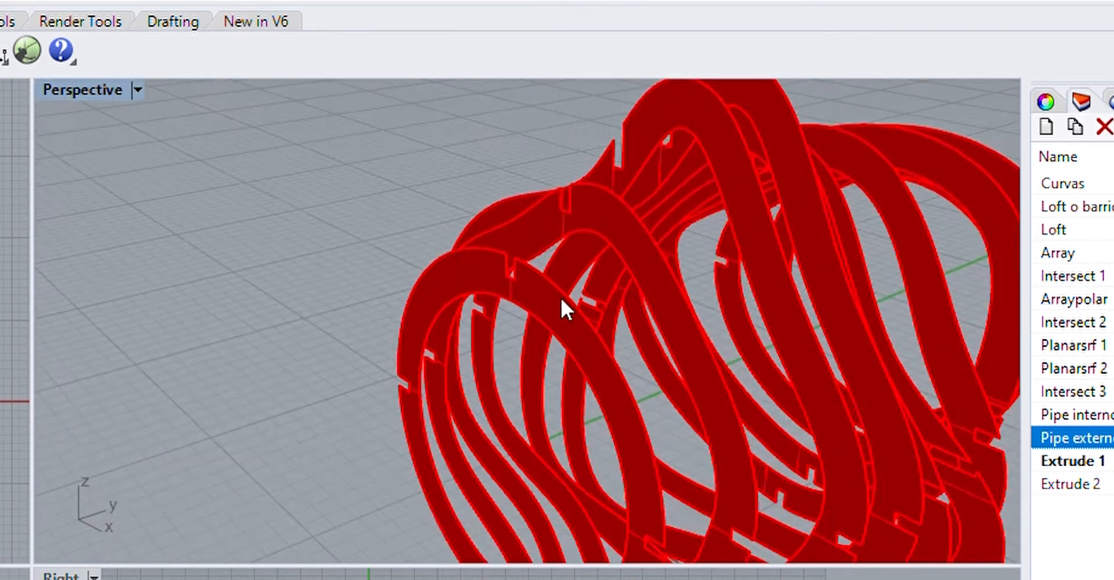
click(1070, 484)
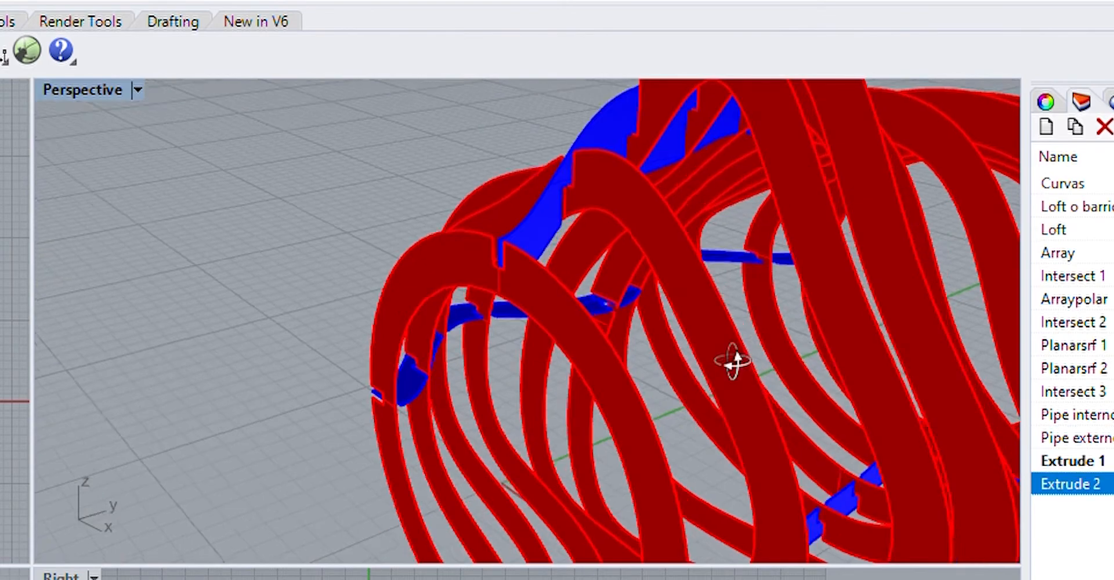
Inspect how the blue ribs fit into the slots of the red rings all around the structure.
right_drag(733, 363, 876, 371)
scroll(649, 188, up, 5)
right_drag(650, 187, 556, 247)
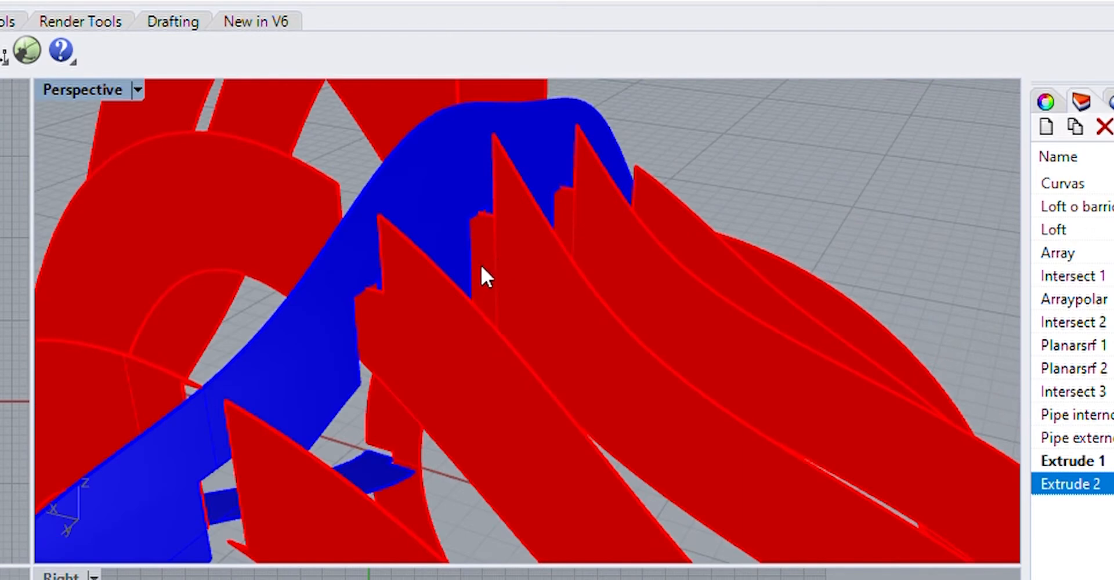
right_drag(423, 314, 460, 441)
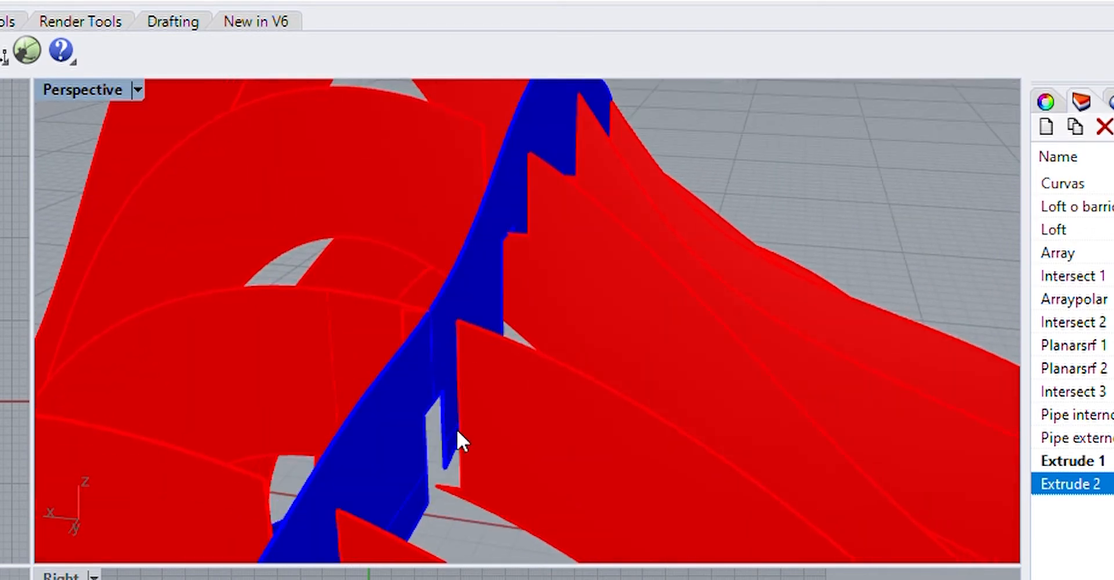
scroll(464, 446, up, 2)
click(475, 468)
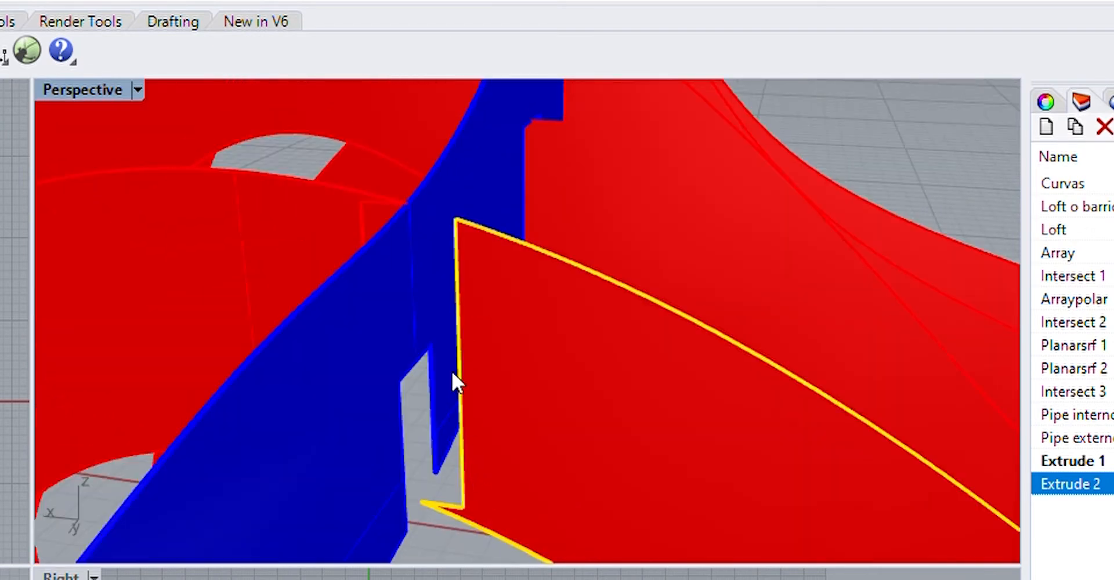
right_drag(462, 464, 497, 468)
right_drag(655, 370, 527, 361)
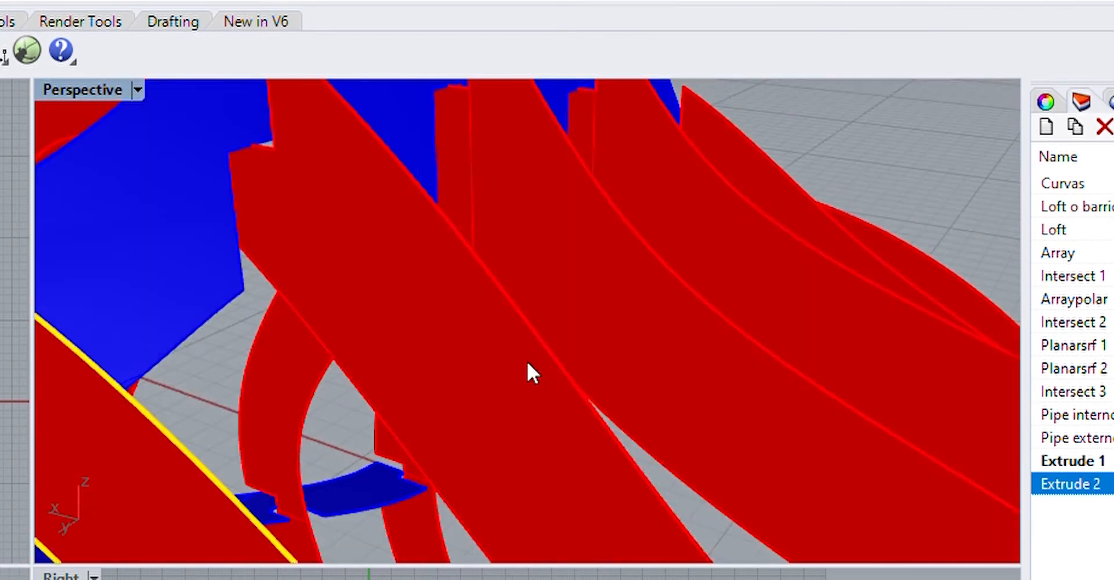
scroll(506, 350, down, 5)
right_drag(587, 325, 632, 226)
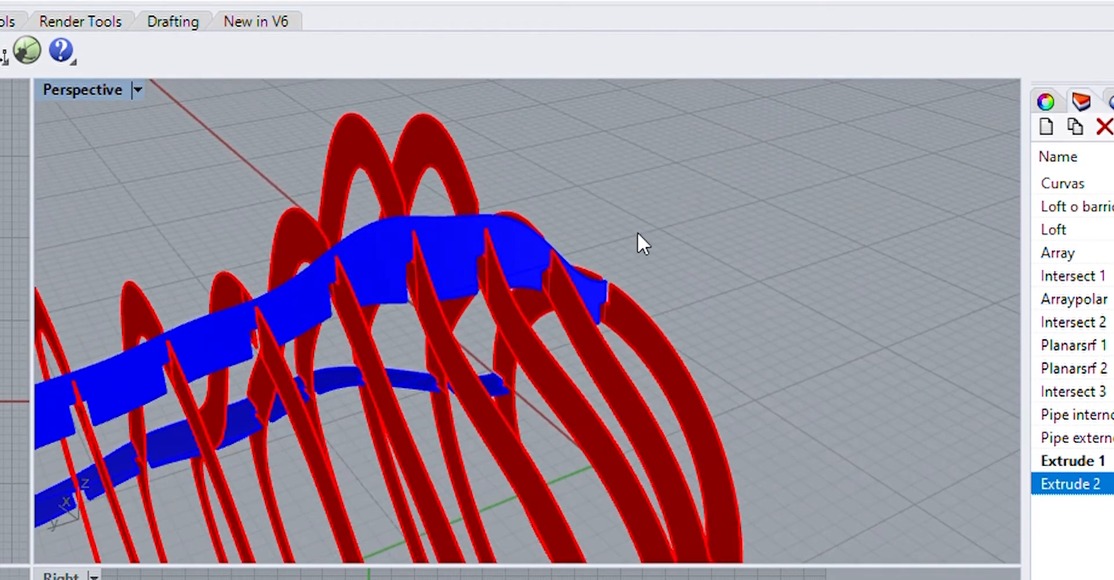
scroll(497, 281, up, 4)
right_drag(490, 299, 1018, 211)
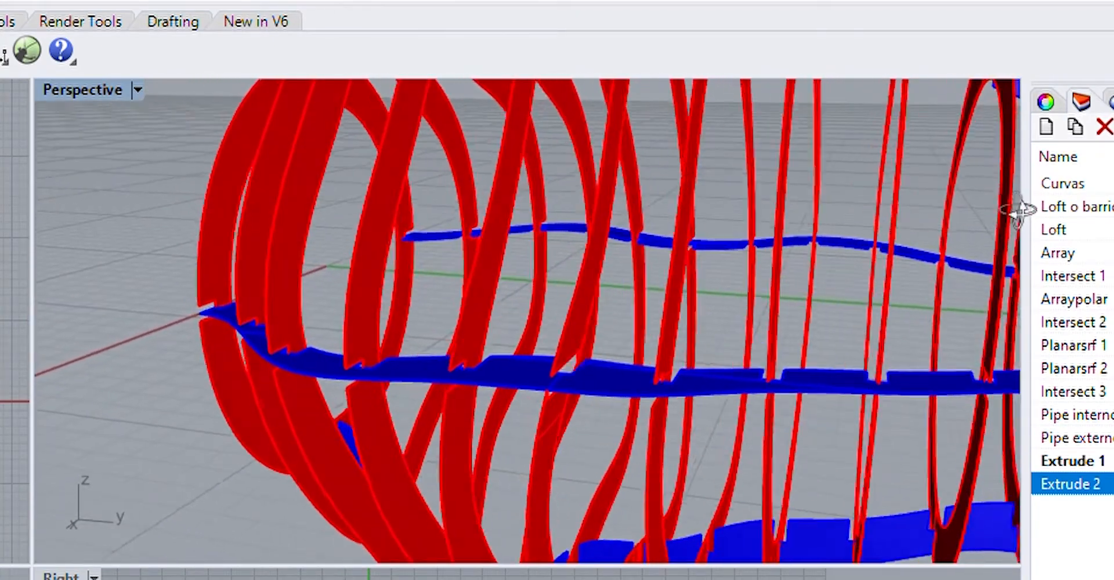
Select individual pieces of a middle red ring to check how it is divided at the rib joints.
click(565, 290)
right_drag(627, 273, 707, 409)
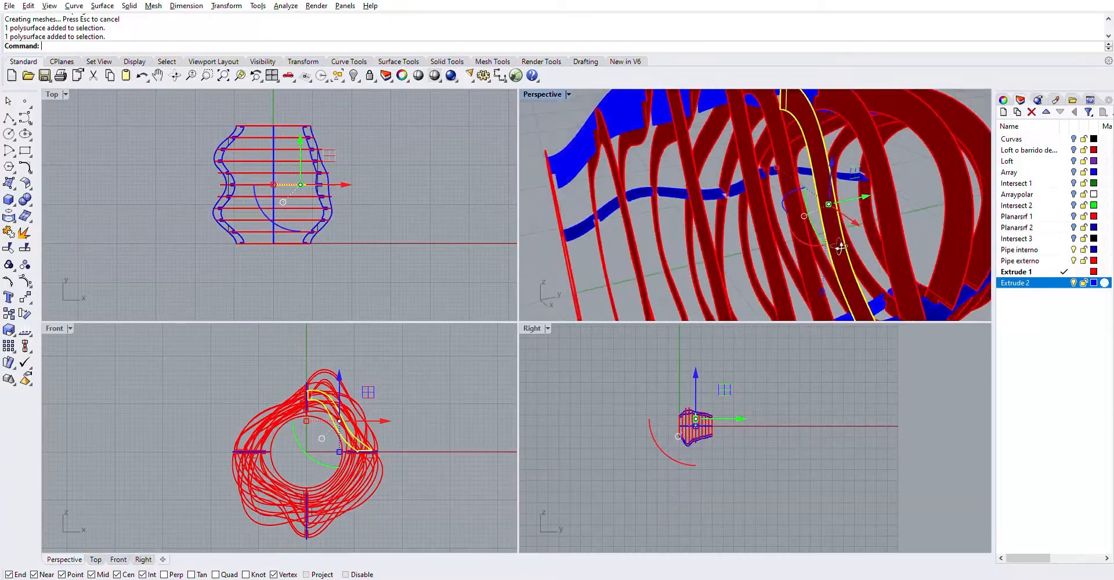
mouse_move(840, 247)
right_down()
mouse_move(762, 158)
mouse_move(752, 184)
mouse_move(811, 231)
mouse_move(803, 183)
mouse_move(733, 203)
mouse_move(784, 157)
mouse_move(798, 241)
mouse_move(771, 248)
mouse_move(702, 157)
mouse_move(720, 169)
right_up()
click(698, 157)
click(702, 157)
click(738, 258)
right_drag(738, 260, 911, 176)
click(743, 191)
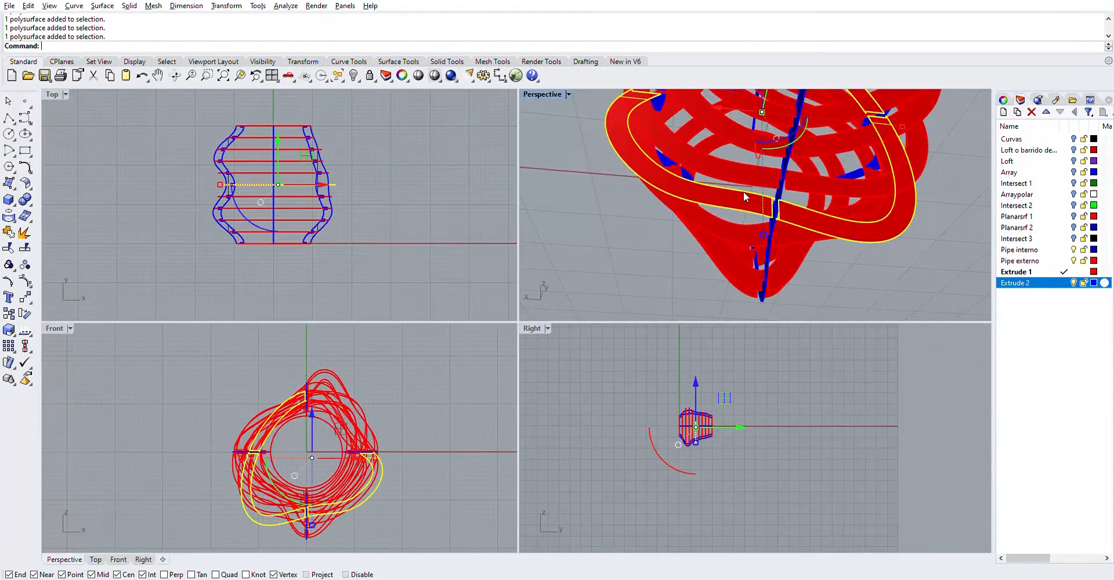
right_drag(743, 191, 772, 246)
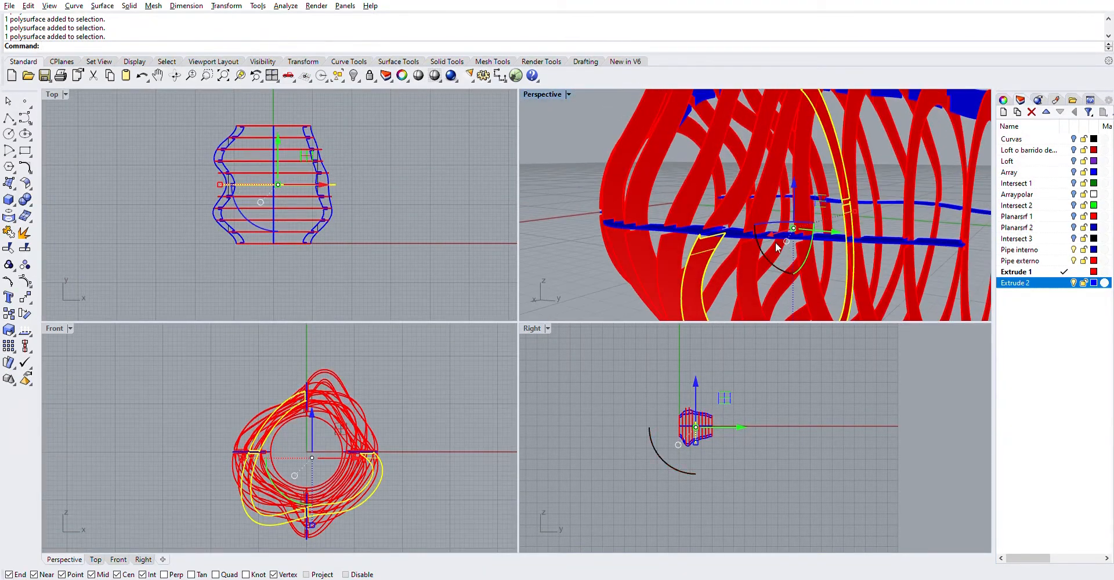
click(729, 199)
right_drag(729, 198, 760, 215)
right_click(759, 215)
shift+right_drag(760, 215, 749, 193)
right_drag(750, 193, 682, 199)
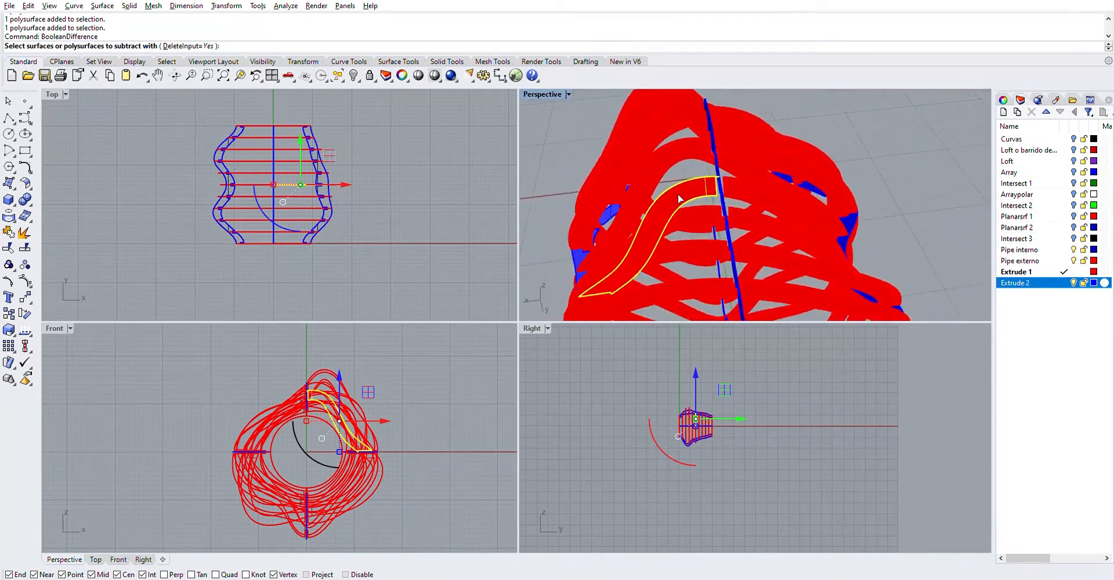
click(741, 181)
right_drag(741, 181, 866, 155)
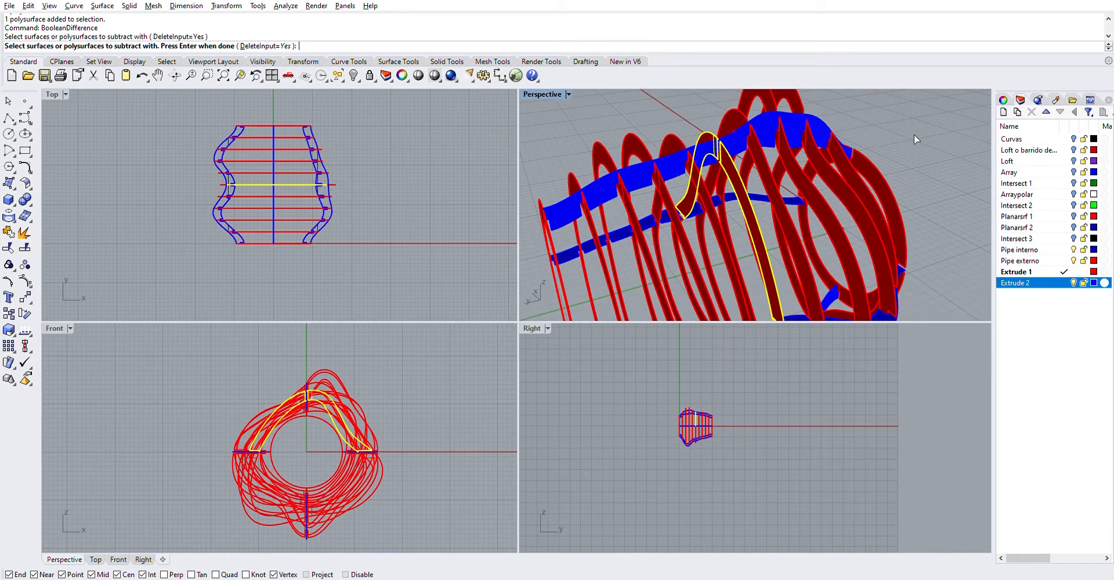
scroll(841, 173, down, 6)
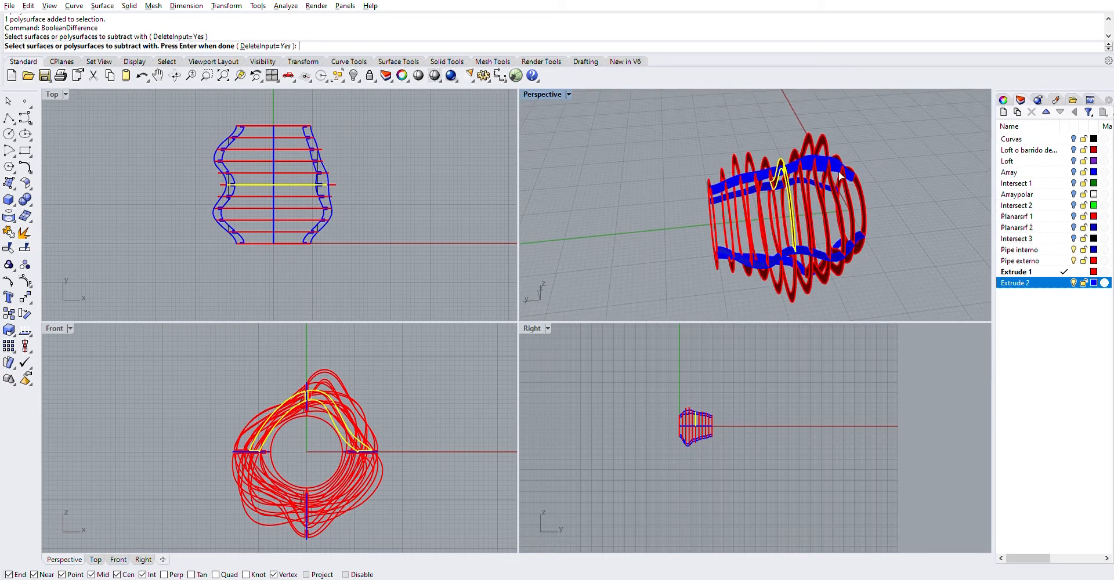
click(338, 105)
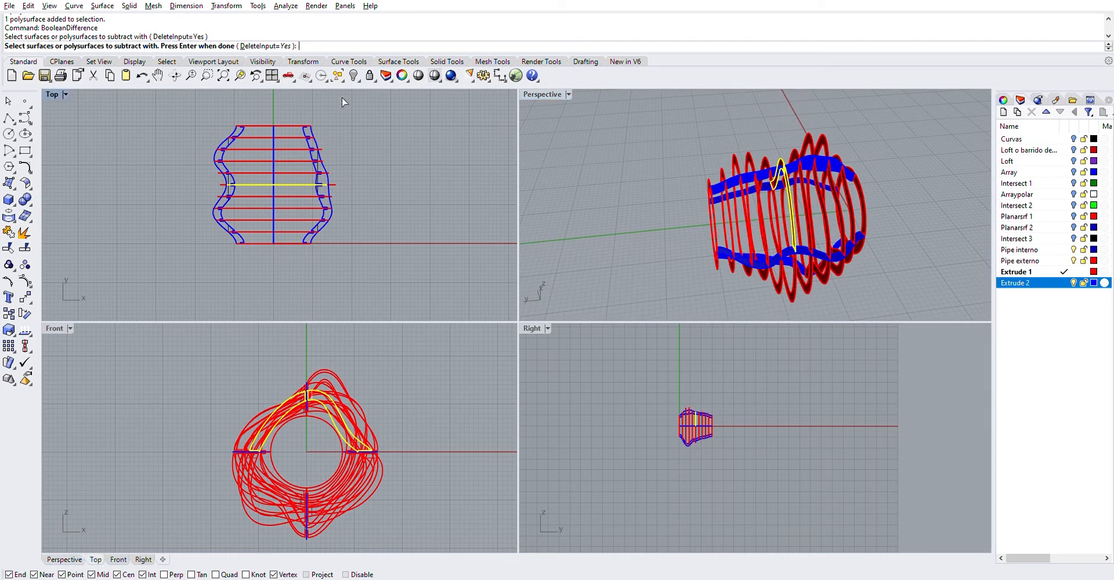
click(312, 169)
key(Escape)
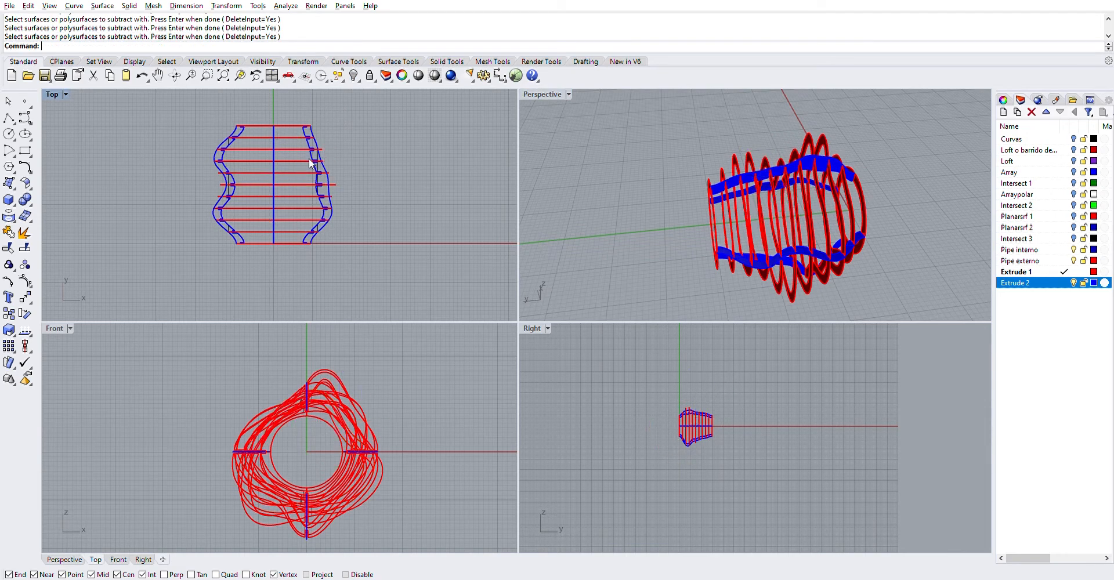
Hide the red rings on both sides of the middle one to isolate that ring with the blue ribs.
drag(301, 175, 287, 108)
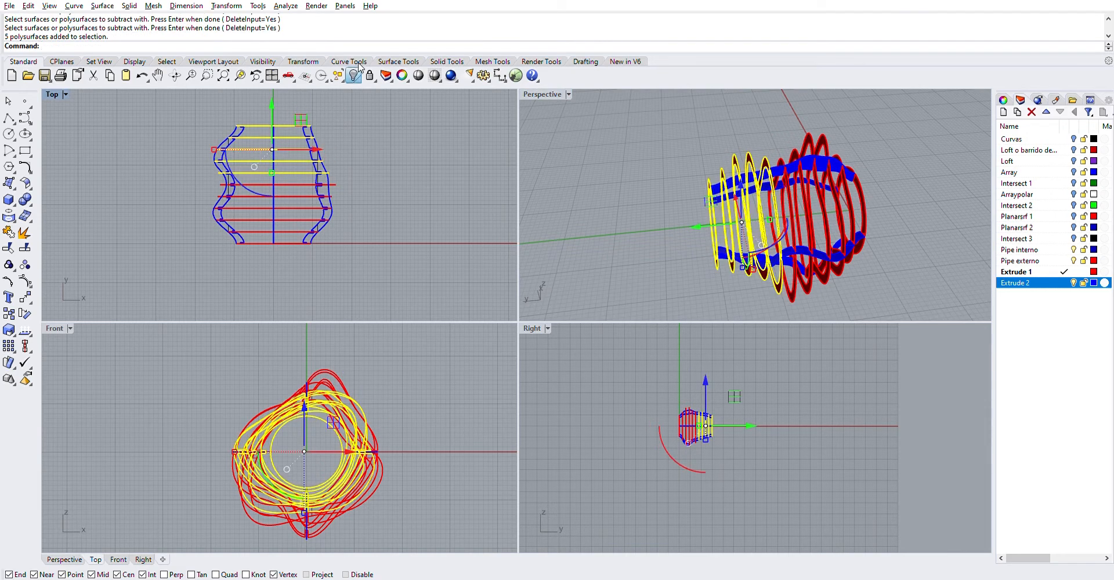
click(353, 76)
drag(300, 189, 293, 248)
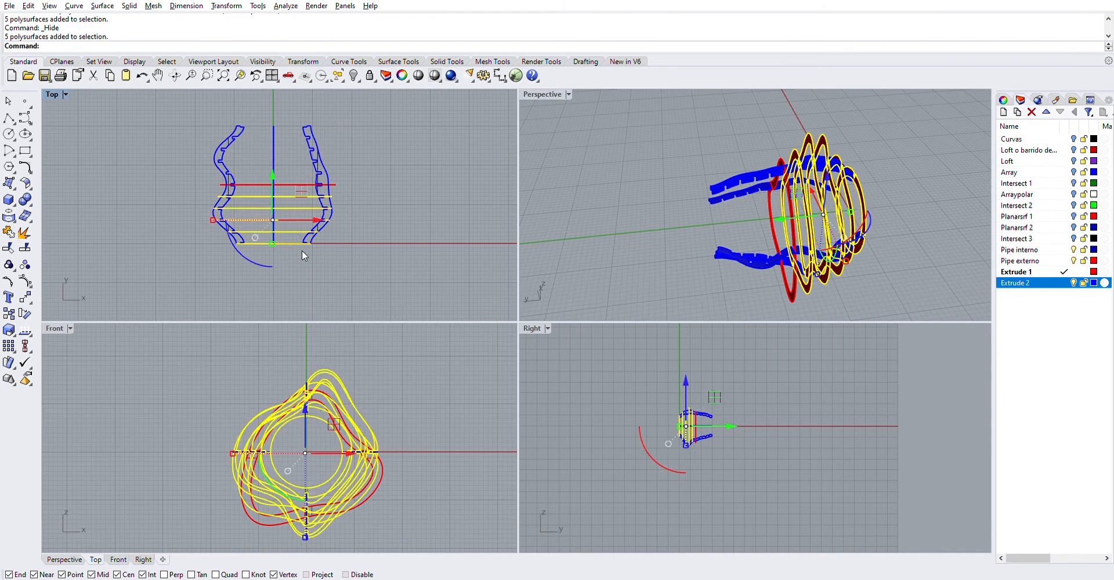
right_click(631, 227)
scroll(798, 257, up, 5)
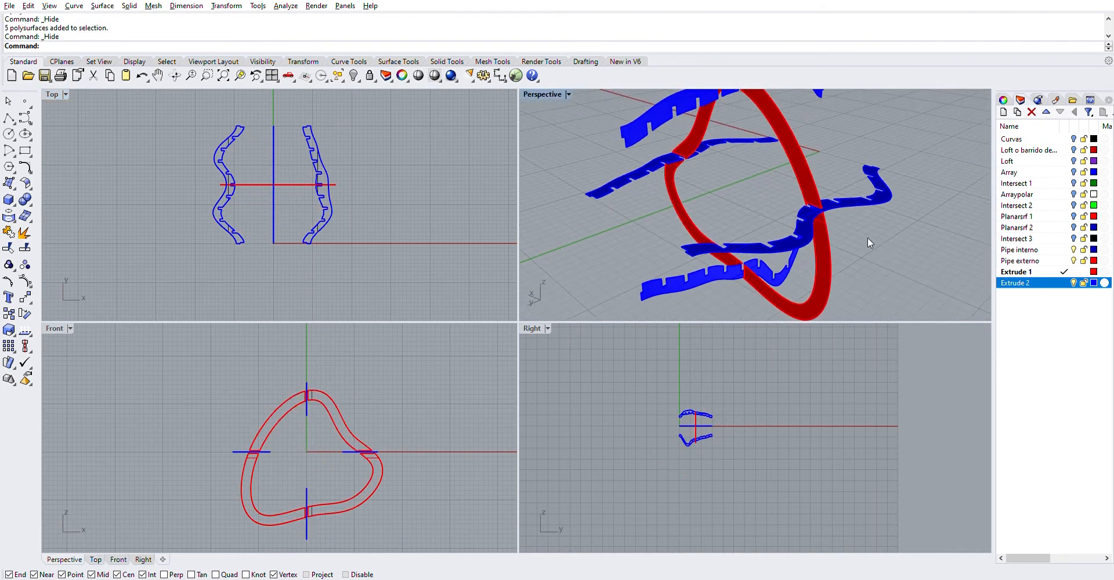
Hide the blue ribs so that only the pieces of the middle red ring remain visible.
click(723, 269)
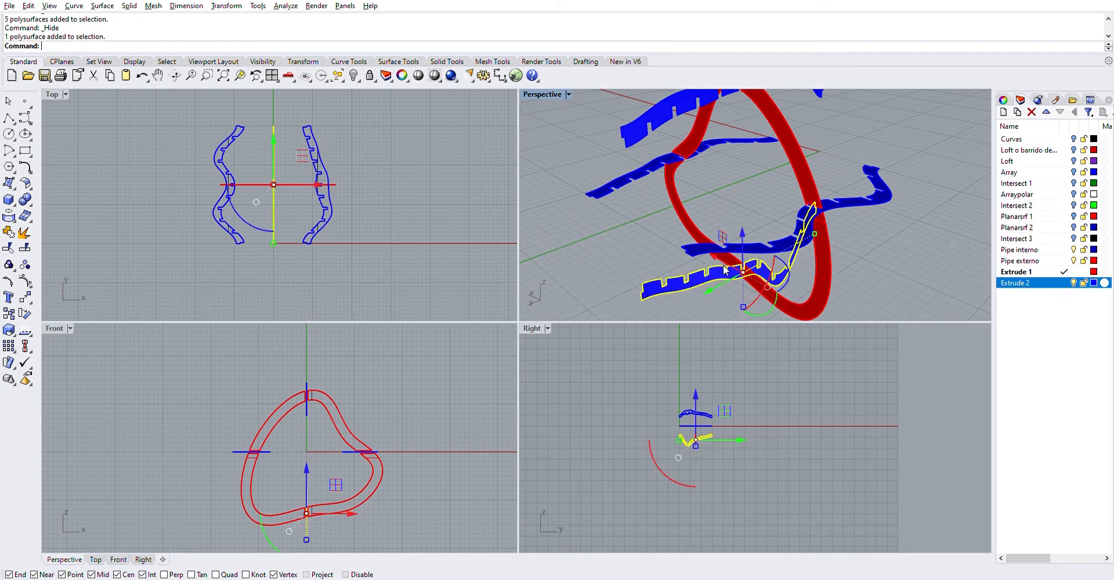
click(618, 176)
right_click(617, 168)
click(637, 133)
right_click(638, 136)
click(696, 276)
right_click(698, 235)
right_drag(758, 246, 785, 214)
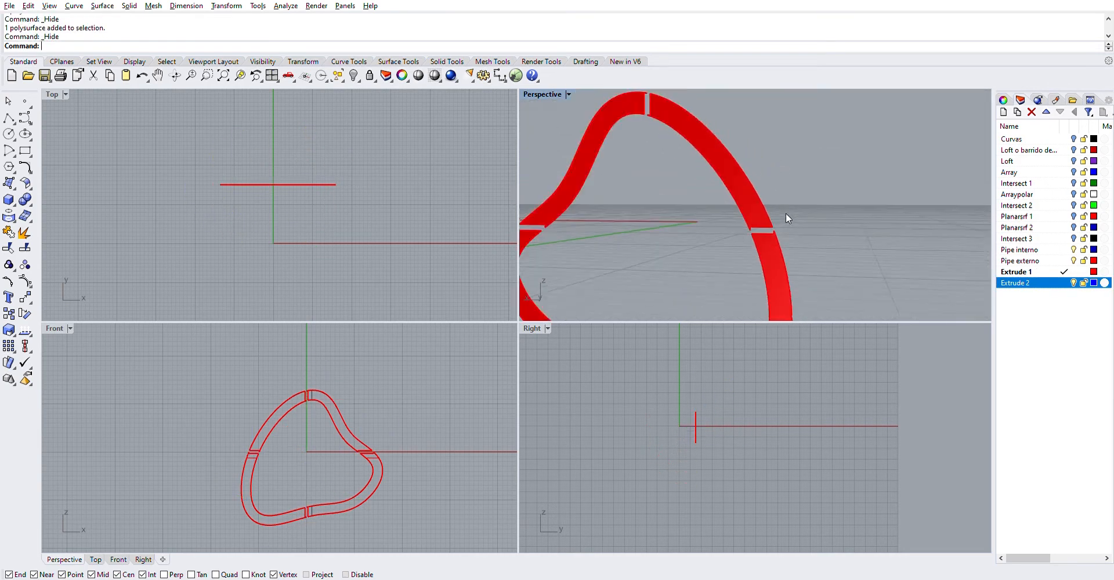
scroll(785, 213, up, 3)
Show the Intersect 1 layer and hide all its green curves except the two outlining the middle ring.
click(1073, 183)
right_drag(932, 197, 529, 227)
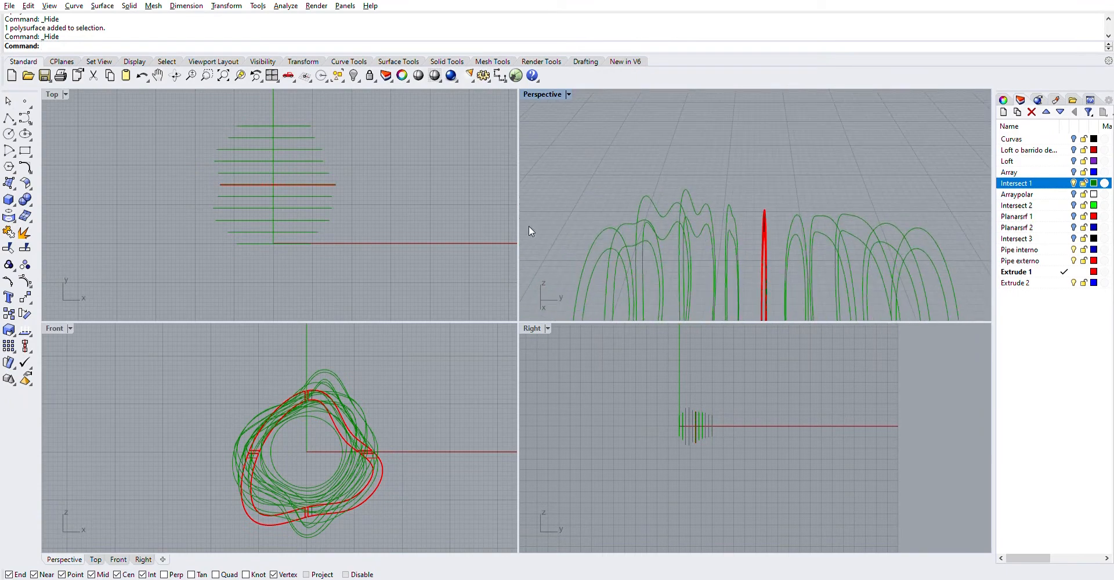
drag(320, 190, 193, 249)
right_click(253, 200)
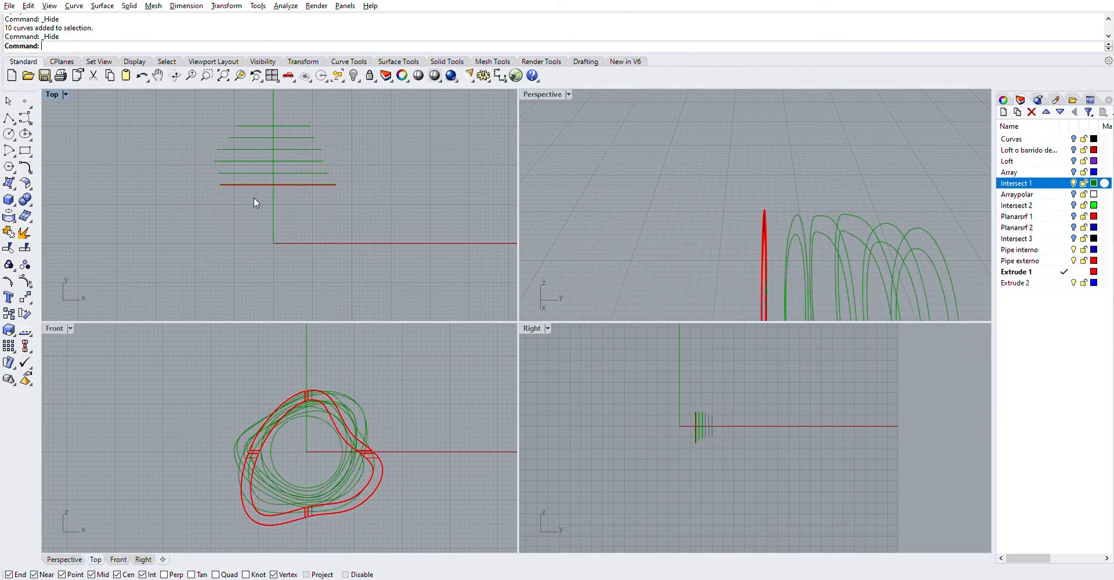
drag(367, 165, 196, 108)
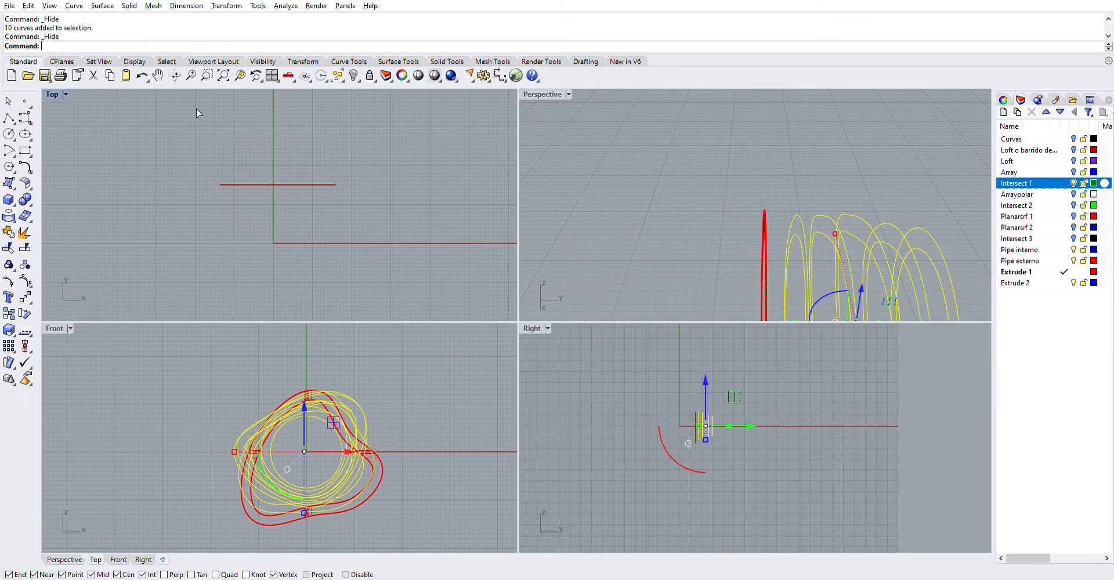
right_click(196, 108)
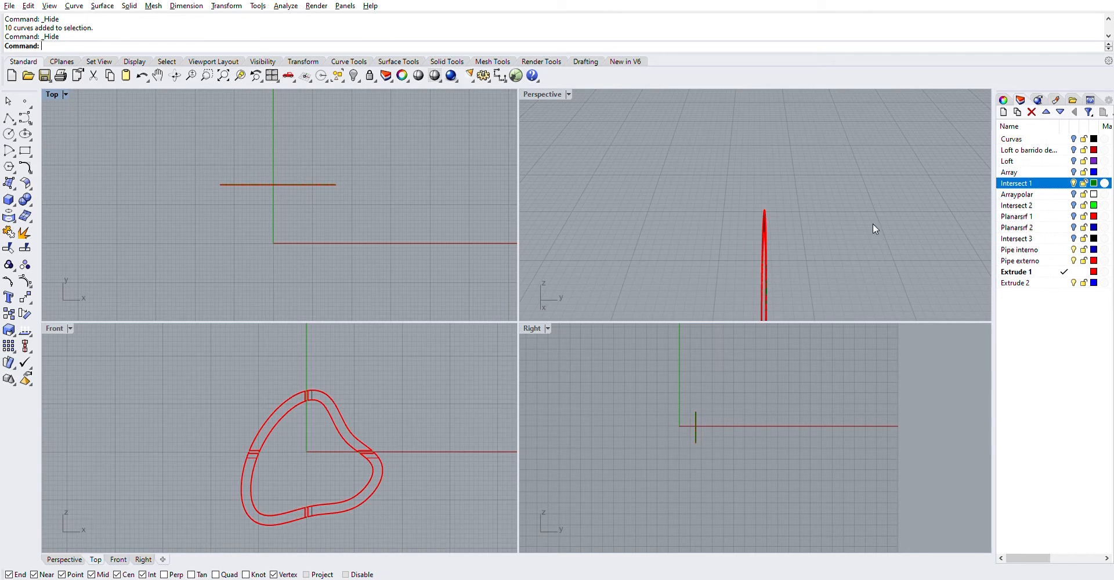
Delete the four separate solid pieces of the middle red ring, keeping its green outline curves.
right_drag(853, 212, 725, 194)
scroll(760, 225, up, 5)
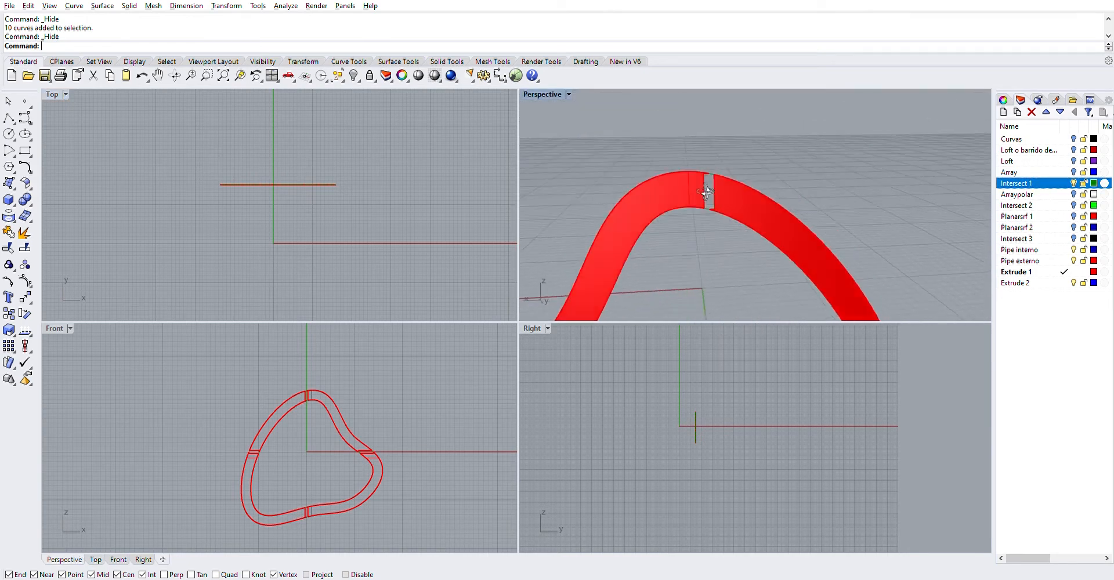
scroll(736, 185, up, 3)
click(750, 188)
click(666, 186)
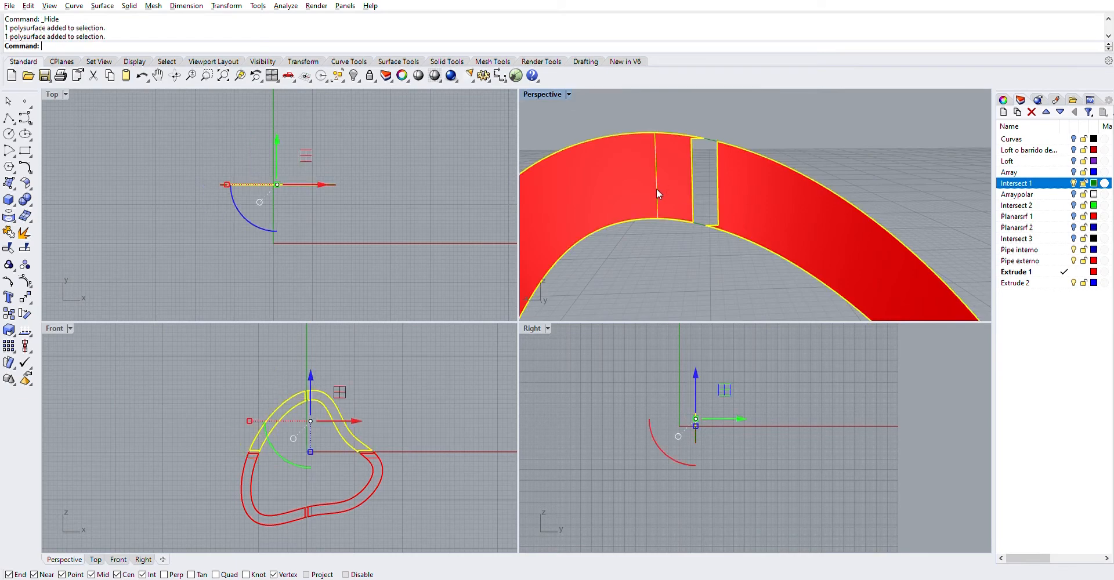
key(Delete)
scroll(743, 209, down, 5)
right_drag(747, 219, 803, 219)
click(803, 219)
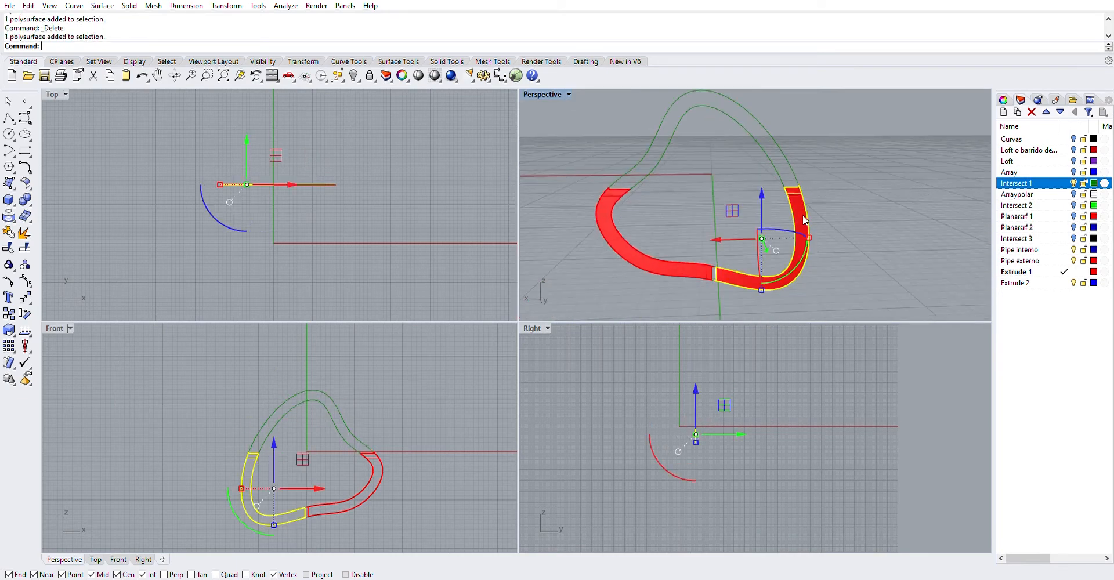
click(653, 257)
key(Delete)
Create a planar surface between the two green outline curves of the middle ring with PlanarSrf.
scroll(658, 258, up, 3)
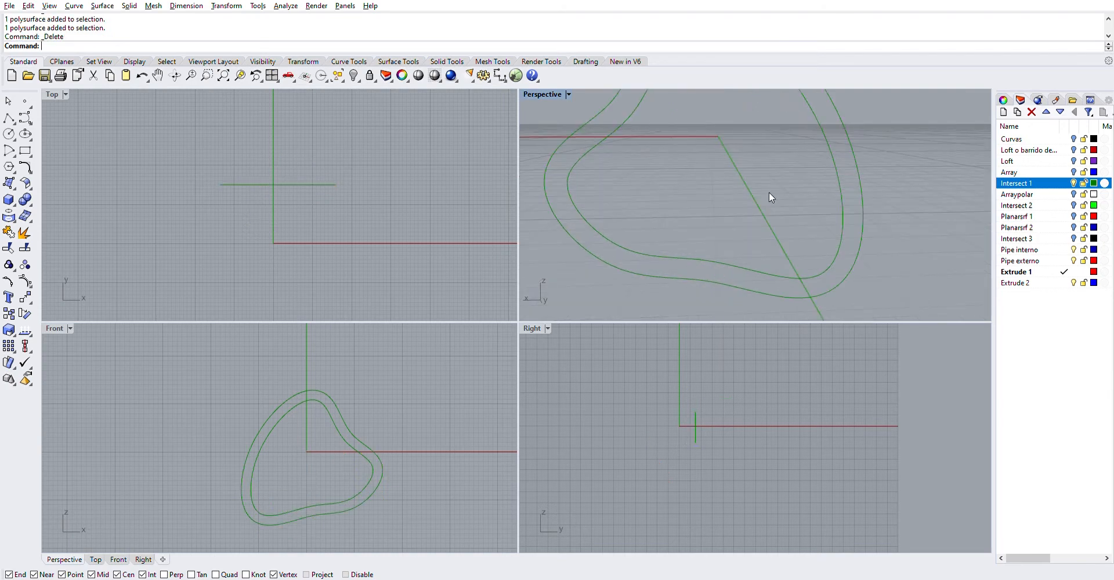
drag(771, 196, 687, 289)
text(PlanarSrf)
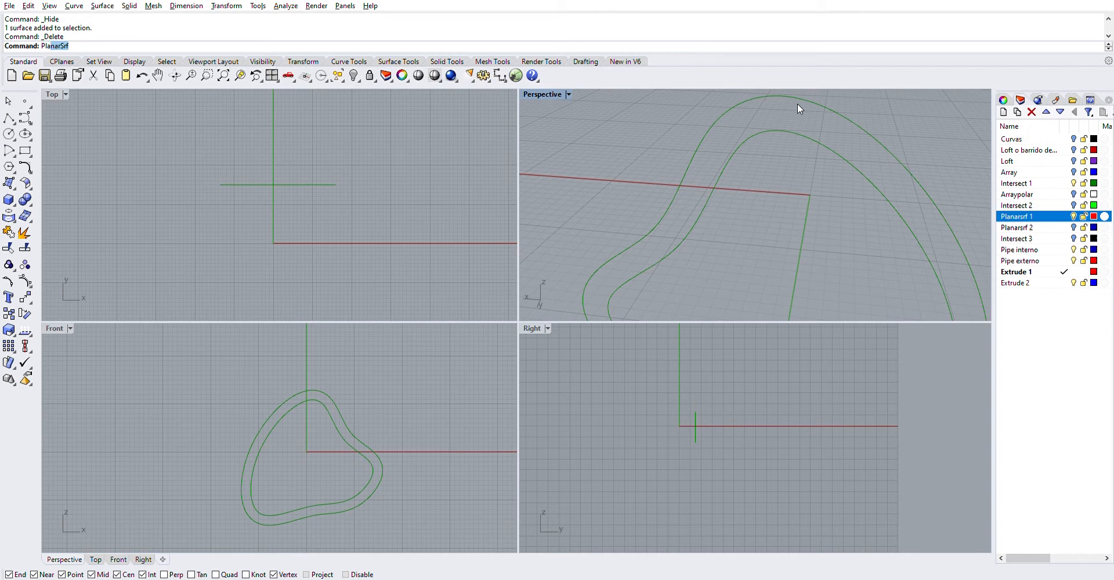
key(Return)
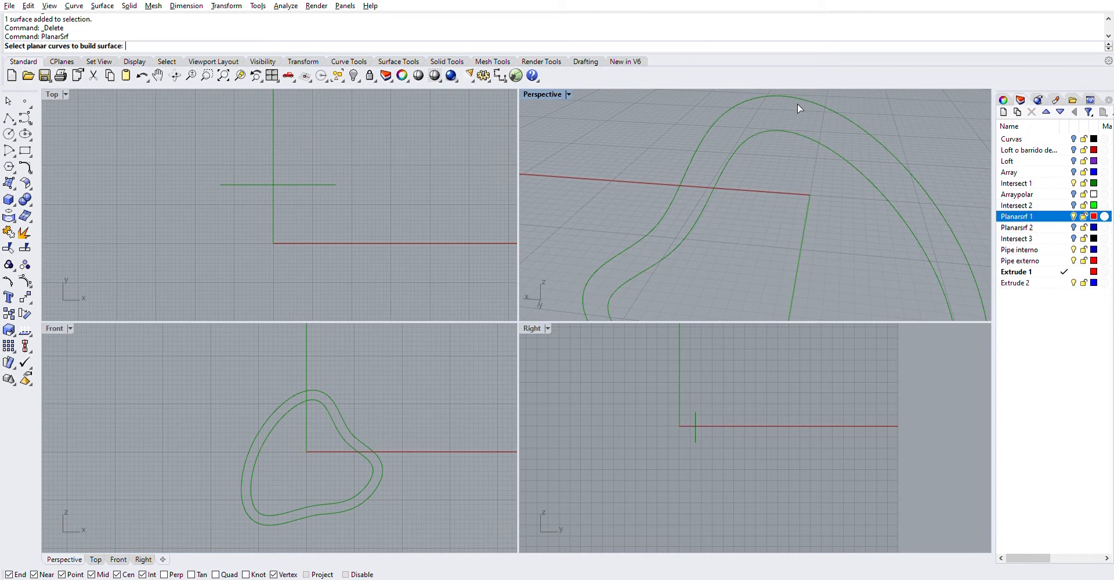
drag(875, 140, 808, 176)
key(Return)
right_drag(829, 183, 905, 145)
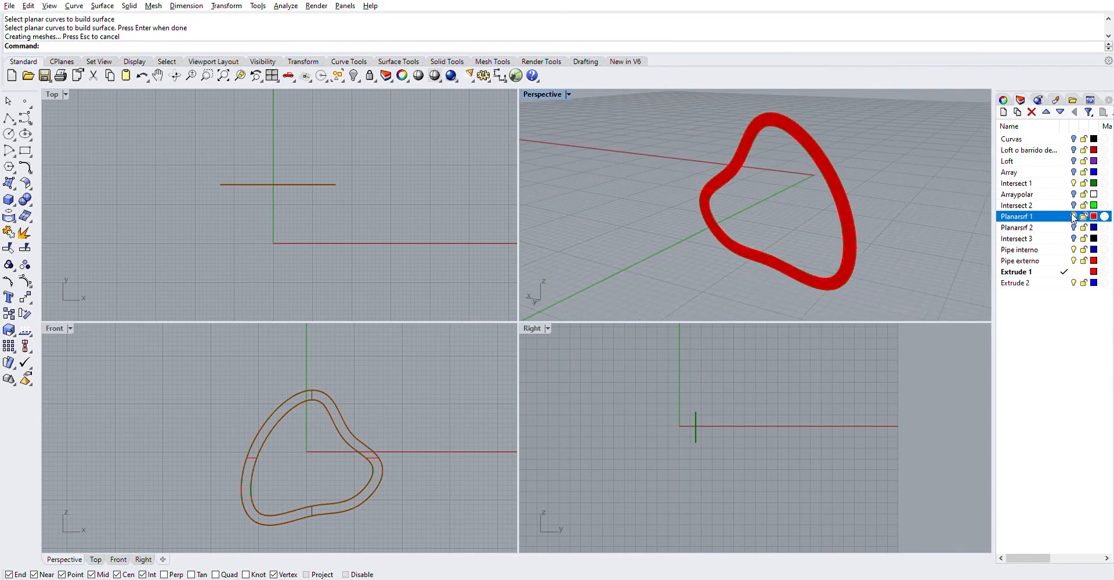
Extrude the new ring surface to both sides as a solid with ExtrudeSrf, using a distance of 0.011.
click(828, 159)
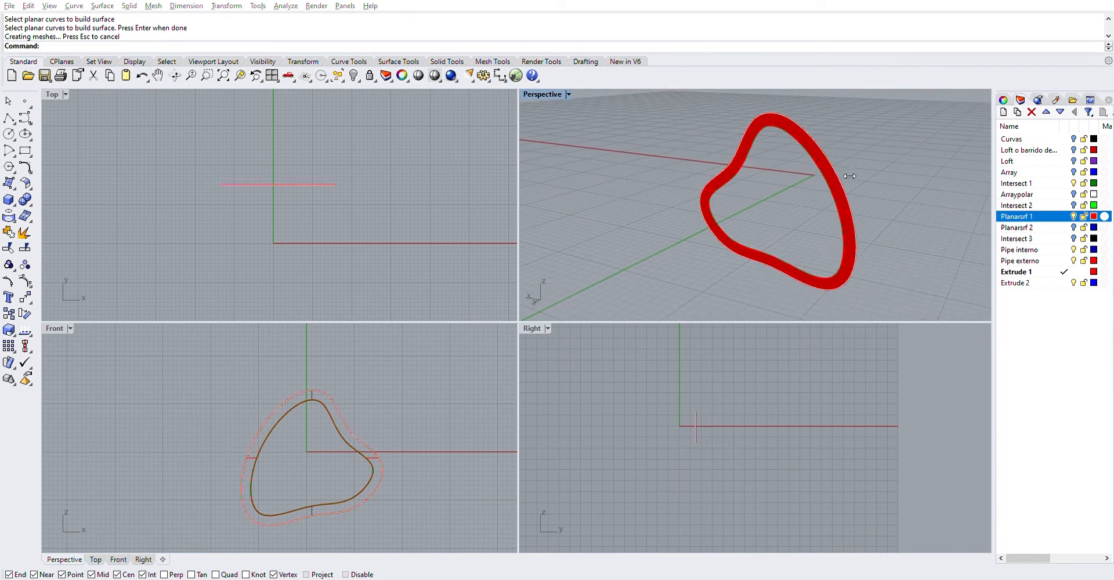
click(835, 178)
text(ExtrudeSrf)
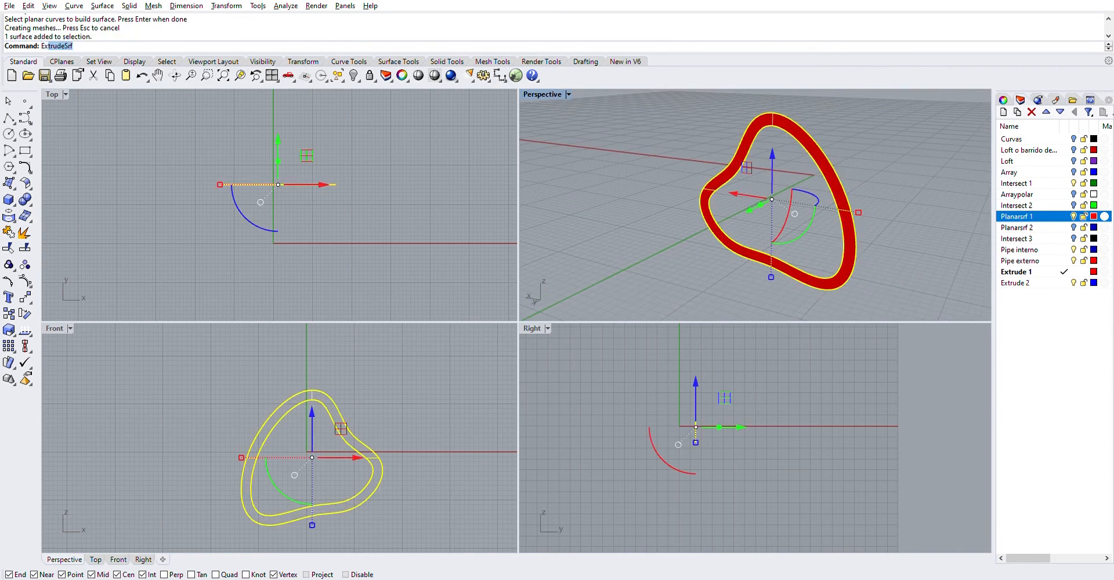
key(Return)
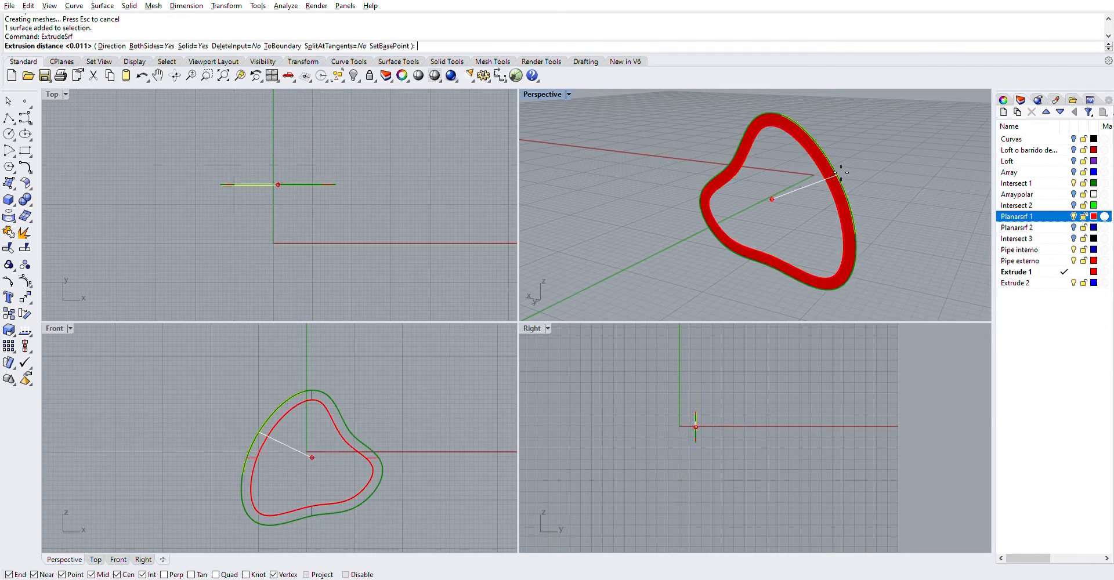
key(Return)
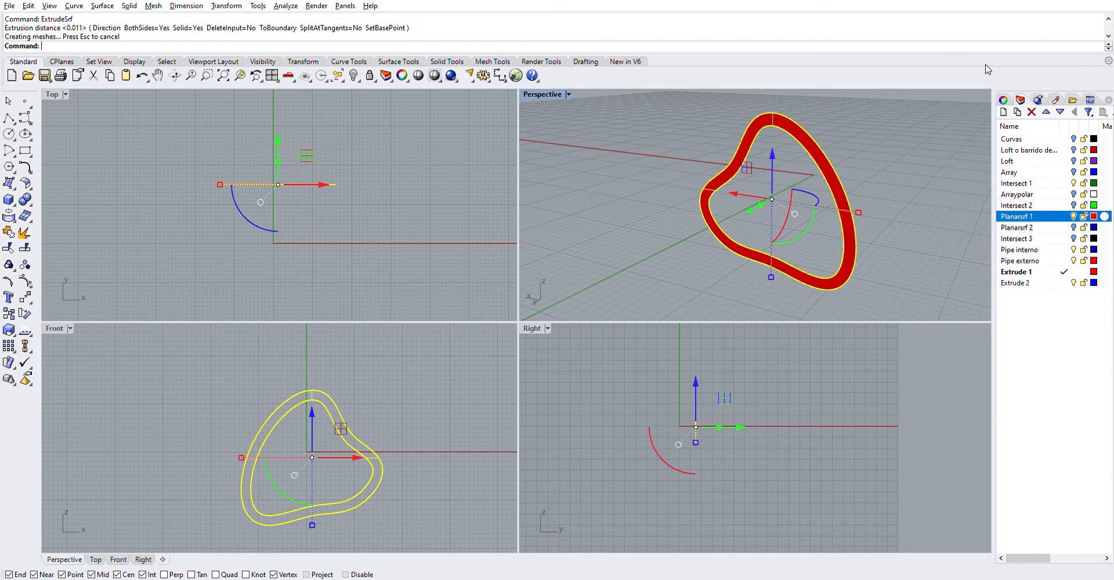
scroll(905, 148, up, 5)
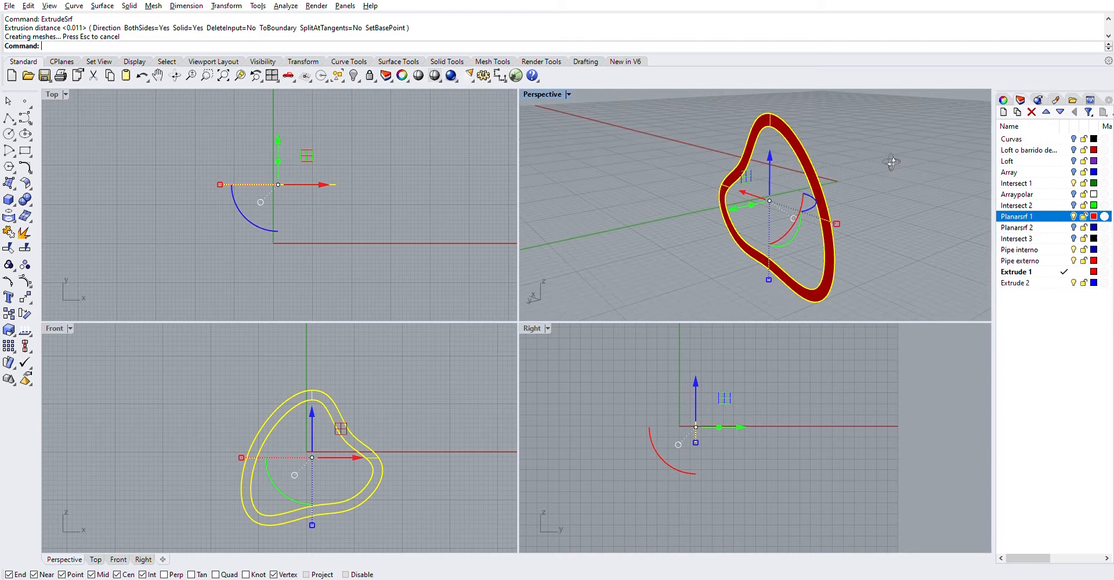
click(872, 138)
scroll(905, 155, up, 2)
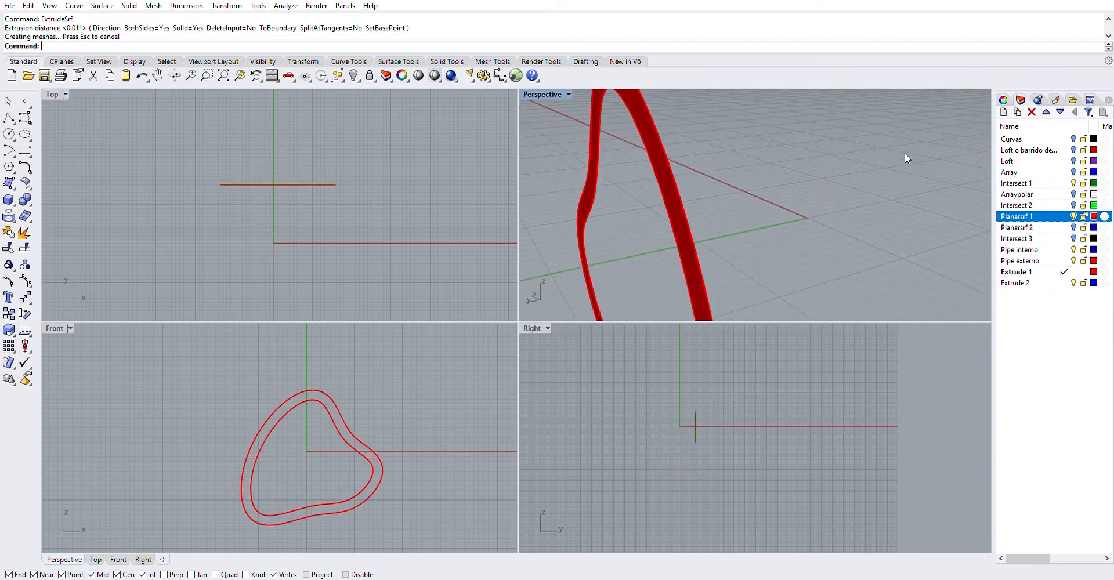
Show the Intersect 3 layer, make Pipe interno current, and hide all intersection lines except those on the middle ring.
click(1073, 238)
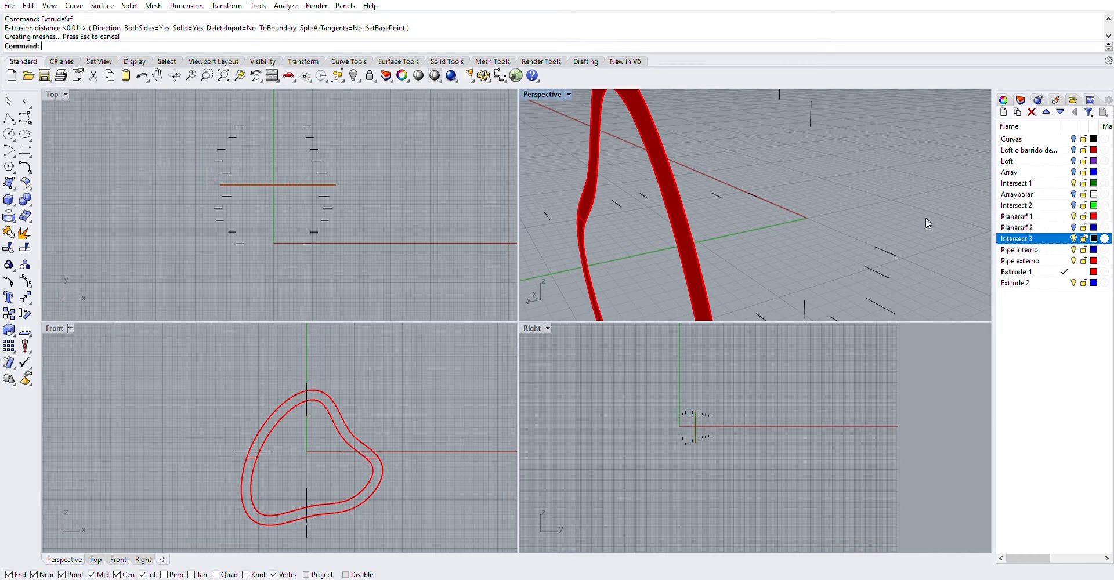
right_drag(925, 218, 824, 185)
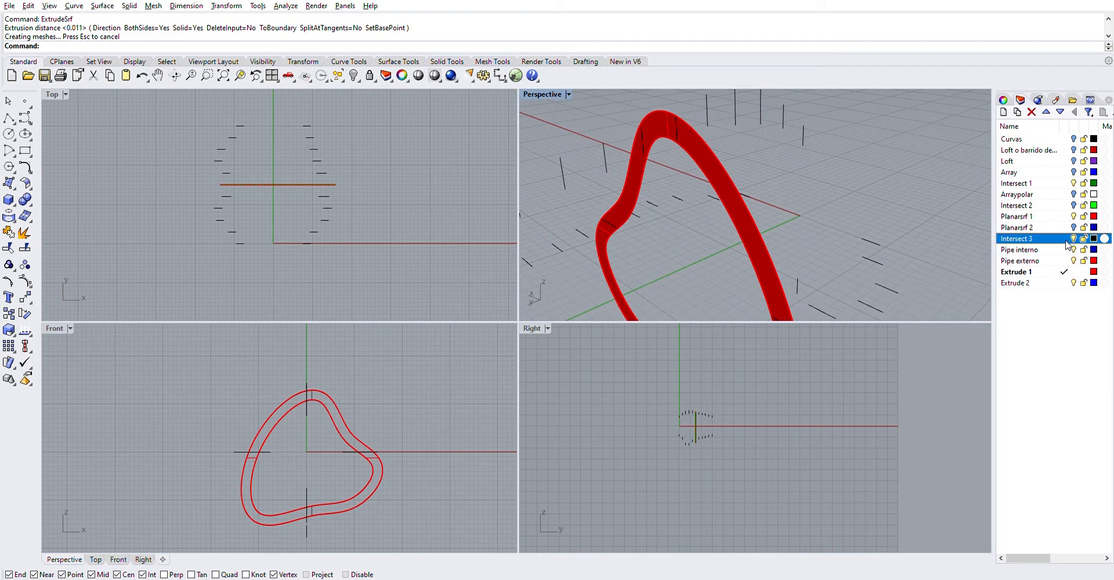
double_click(1021, 249)
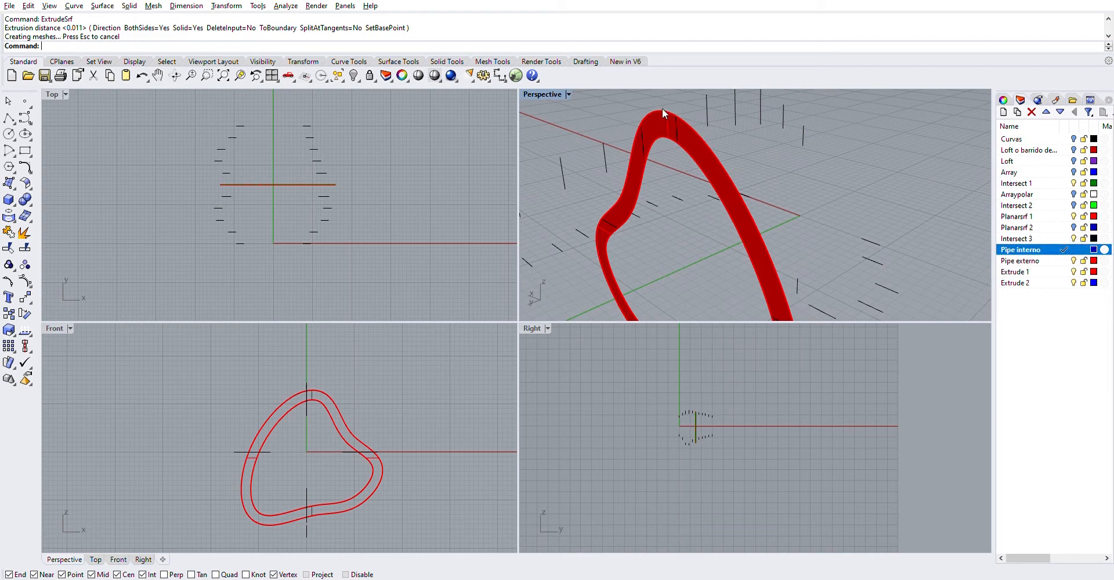
click(675, 118)
key(Escape)
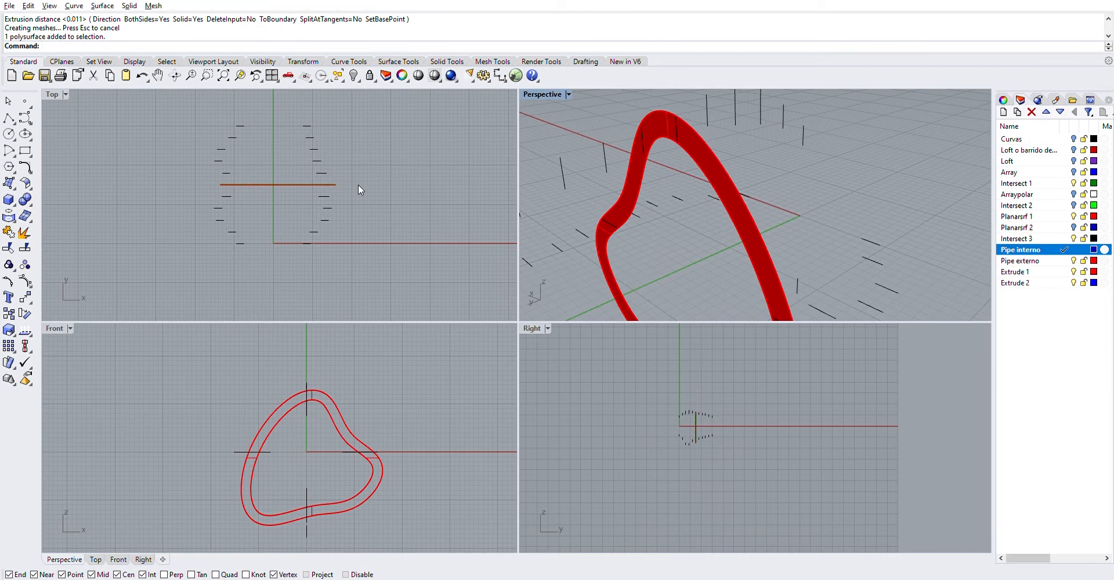
drag(357, 186, 180, 249)
click(353, 76)
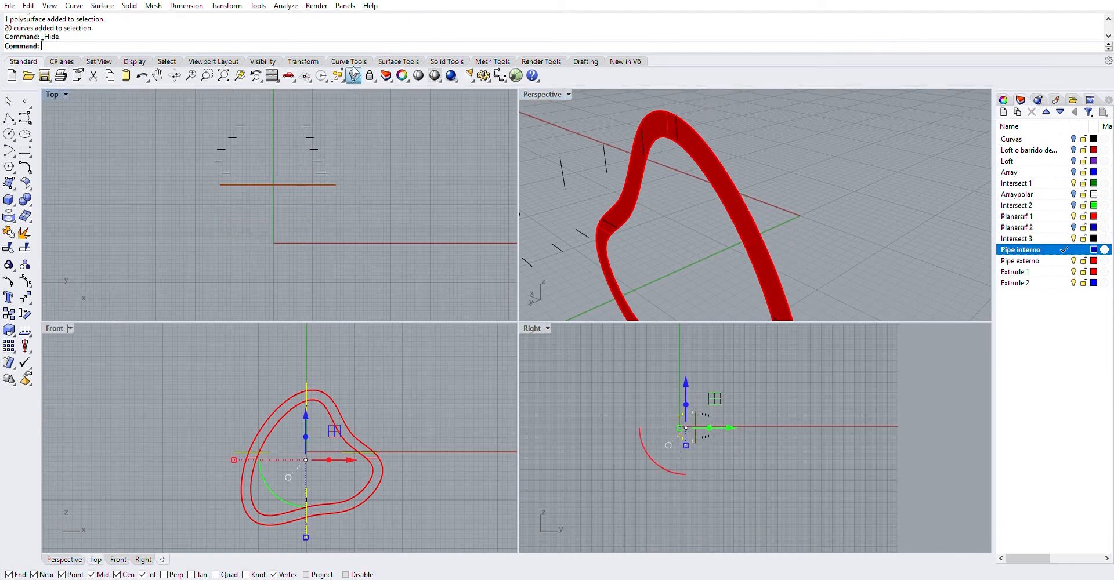
drag(149, 106, 403, 168)
key(ctrl+h)
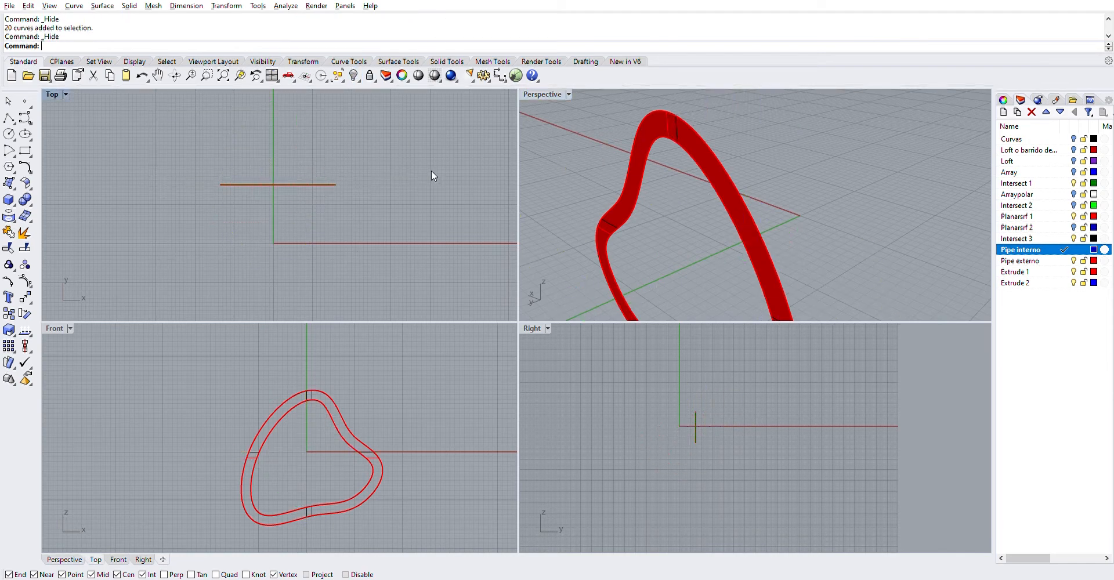
Make Pipe externo the current layer and create pipes of radius 0.30 with flat caps along the middle ring's four intersection lines.
right_drag(680, 140, 704, 136)
click(689, 124)
click(689, 123)
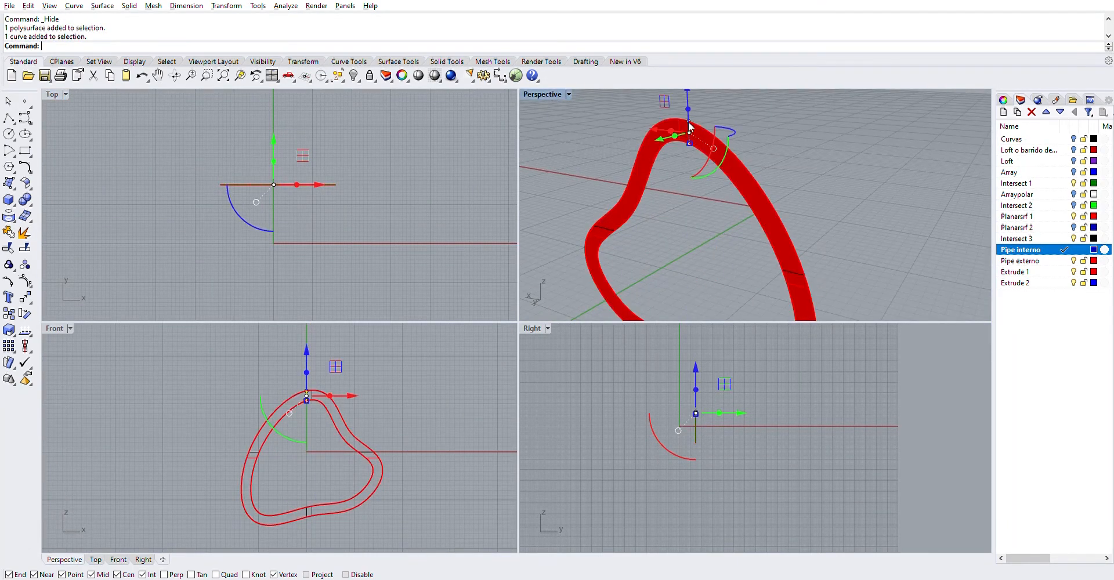
shift+click(792, 271)
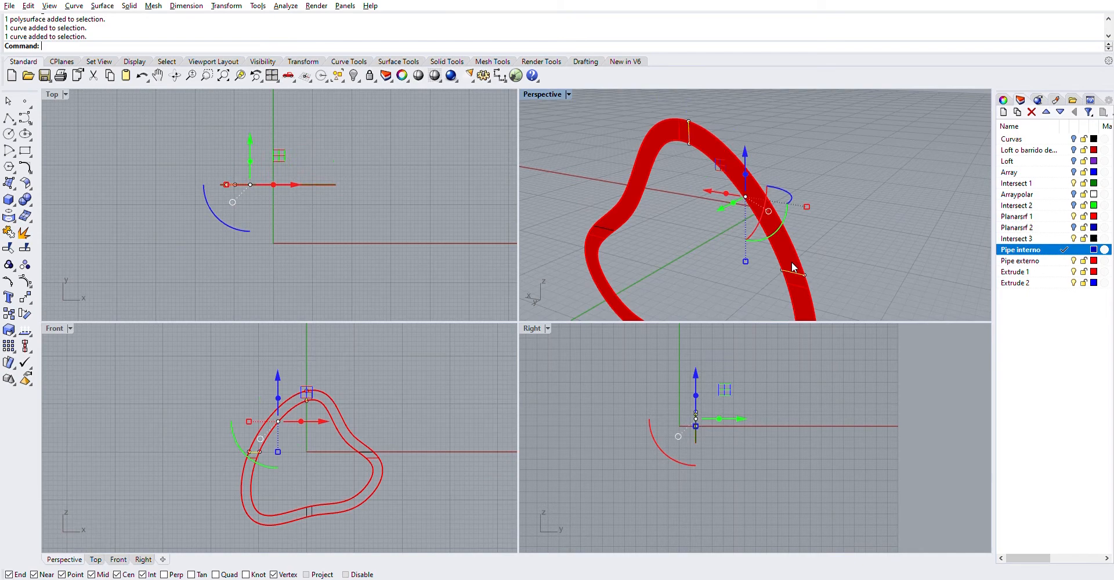
shift+click(603, 227)
shift+right_drag(720, 255, 711, 160)
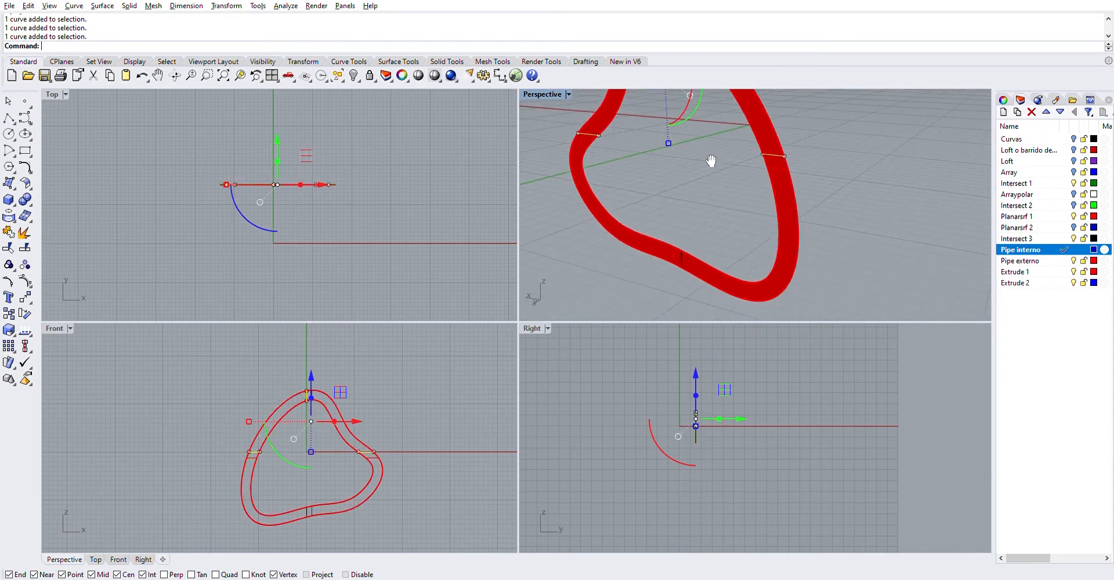
shift+click(682, 252)
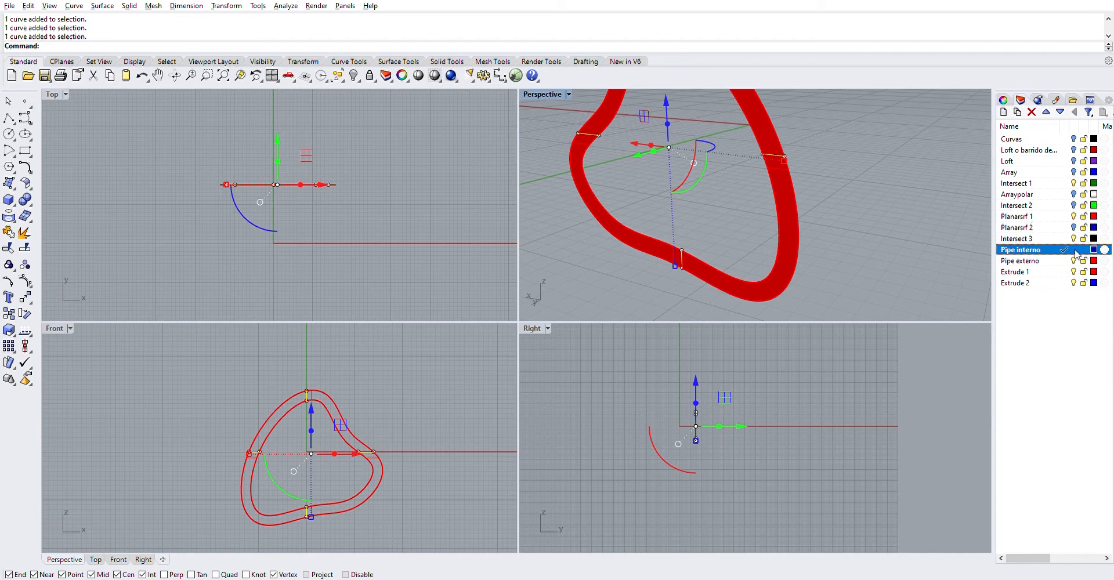
click(1065, 261)
scroll(858, 191, down, 5)
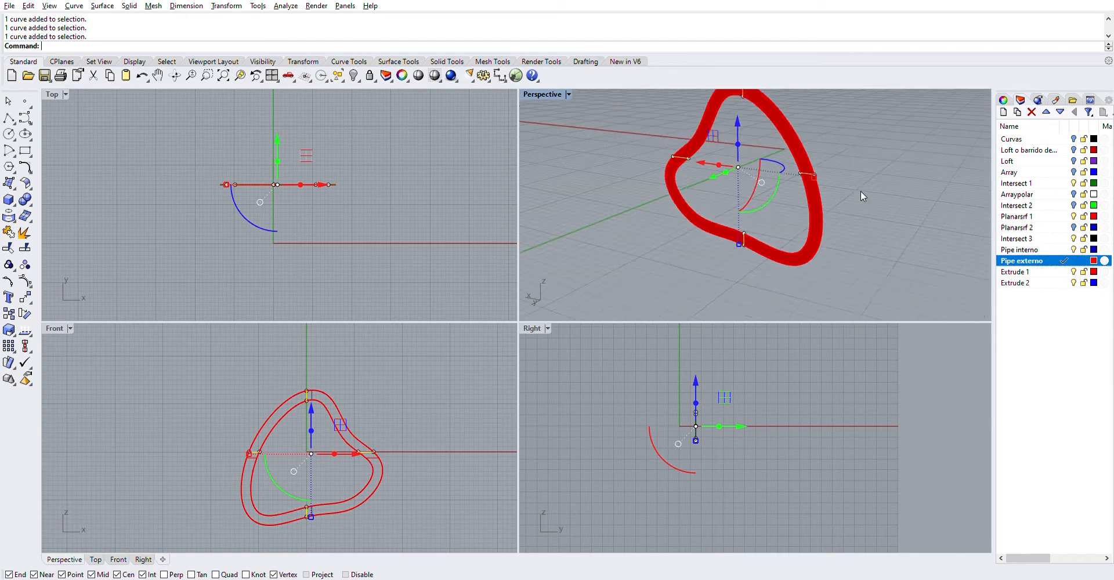
text(Pipe)
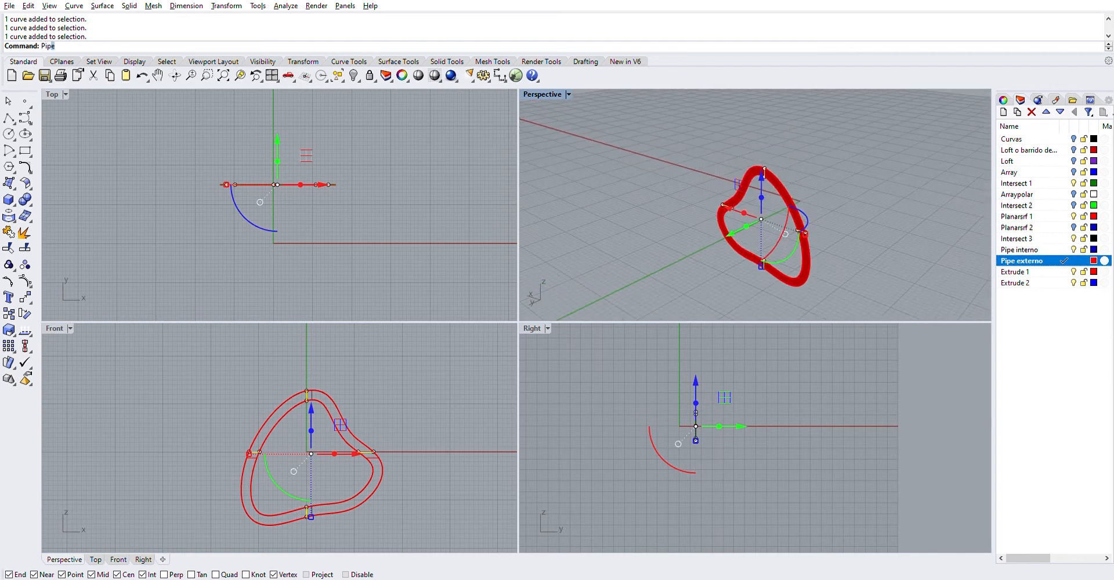
key(Return)
key(Return)
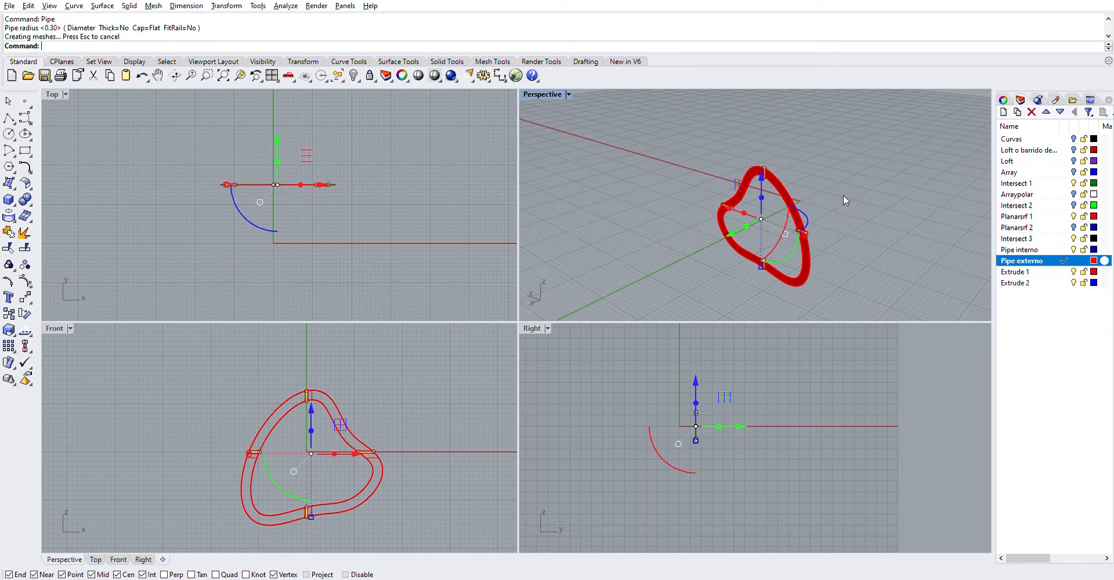
Move the pipe on the left side of the middle ring outward by about 1.08, from its inner end to mid-band, in the Front view.
scroll(843, 194, up, 5)
scroll(820, 179, up, 3)
right_drag(820, 179, 873, 152)
right_drag(941, 183, 887, 238)
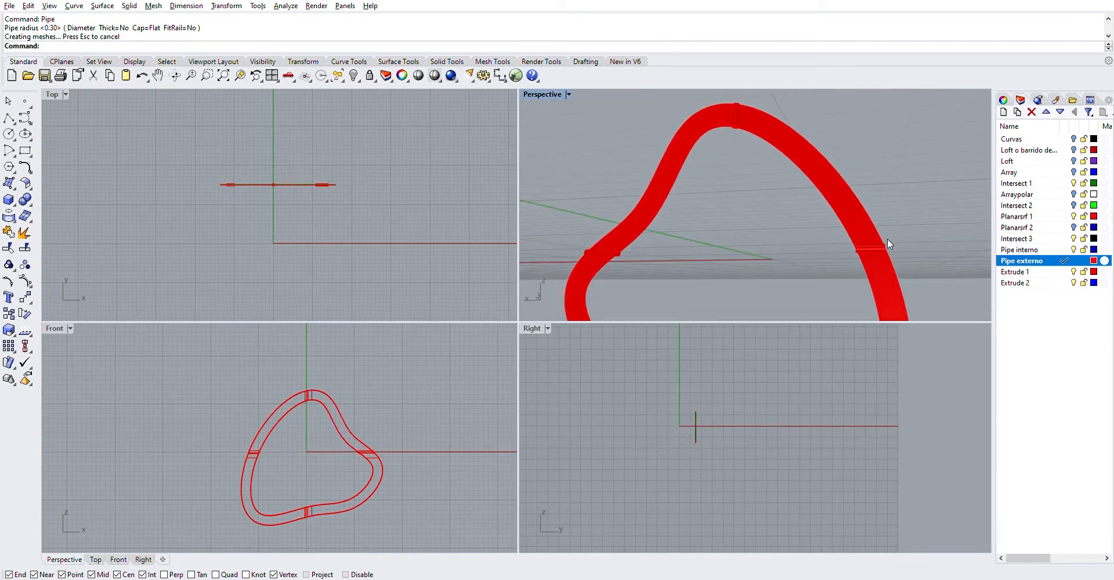
click(880, 238)
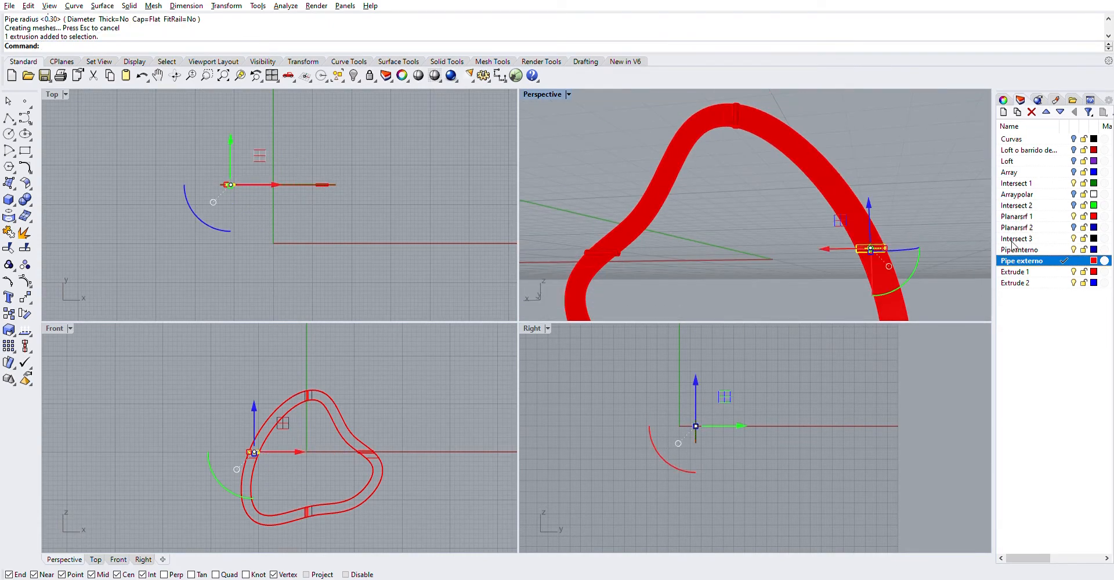
click(25, 297)
scroll(266, 475, up, 8)
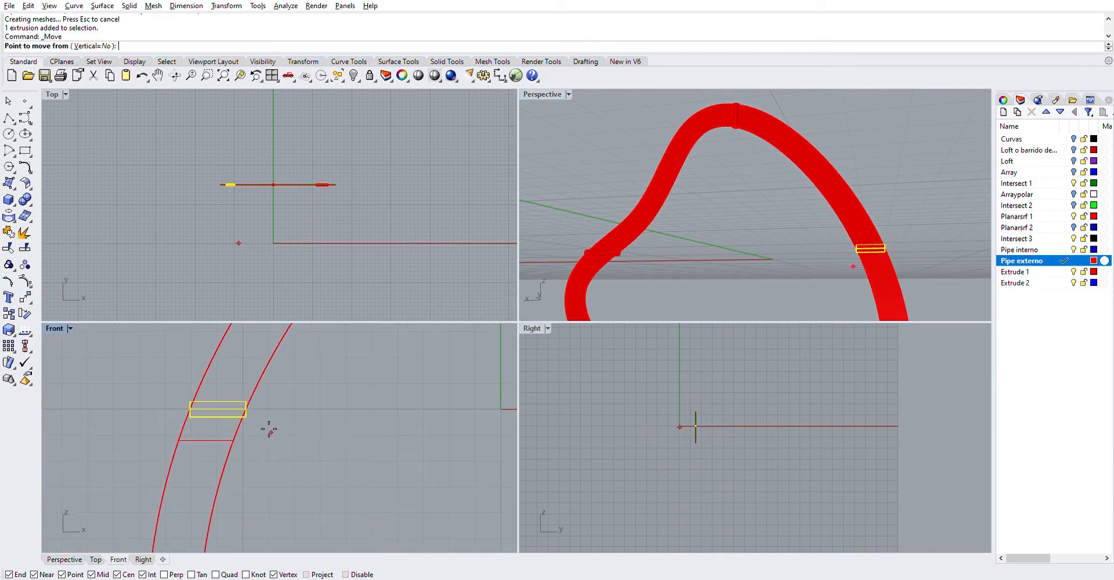
click(294, 372)
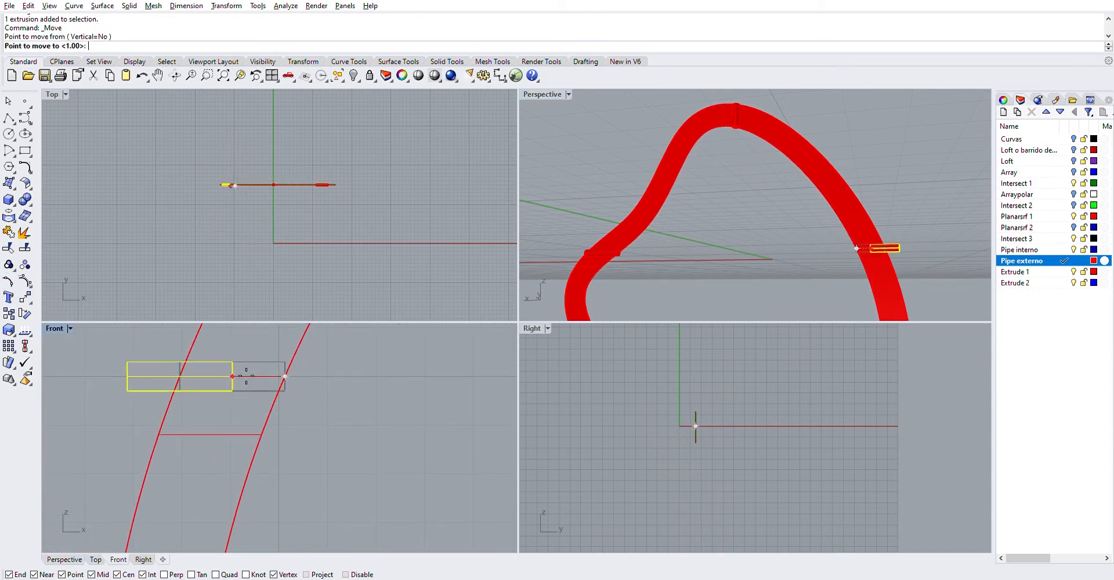
click(232, 374)
scroll(250, 378, down, 8)
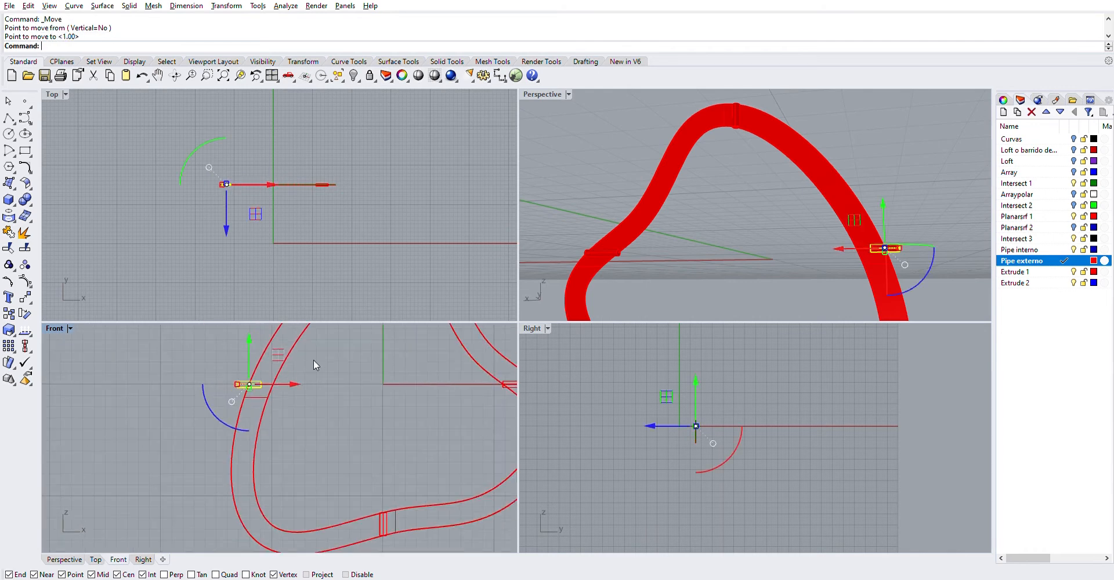
Move the pipe at the top of the middle ring upward by about 1.03, from its inner end to mid-band.
scroll(329, 352, up, 2)
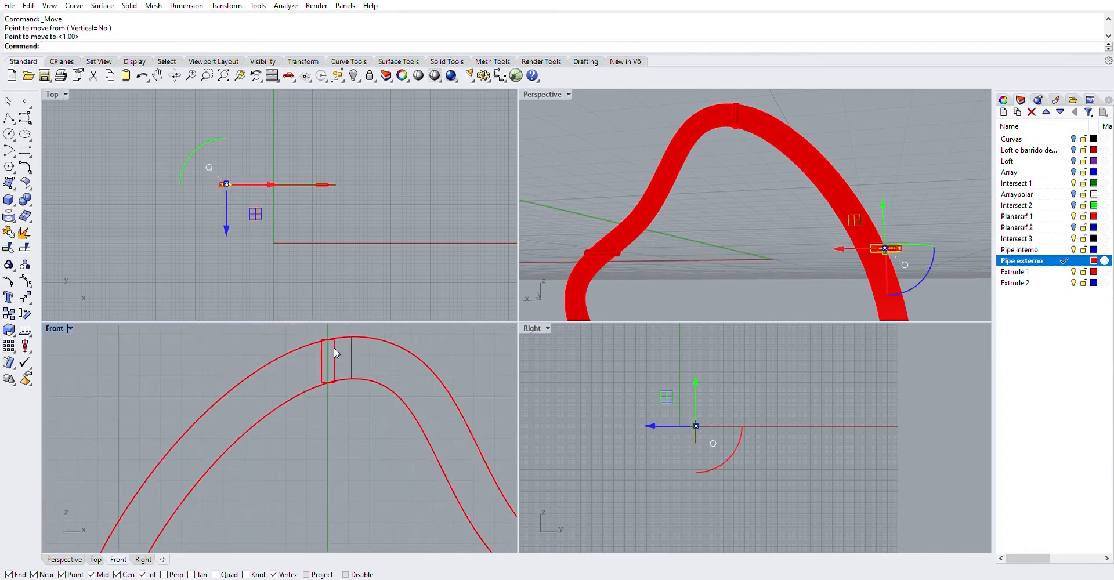
click(333, 348)
scroll(335, 357, up, 3)
key(Return)
click(322, 397)
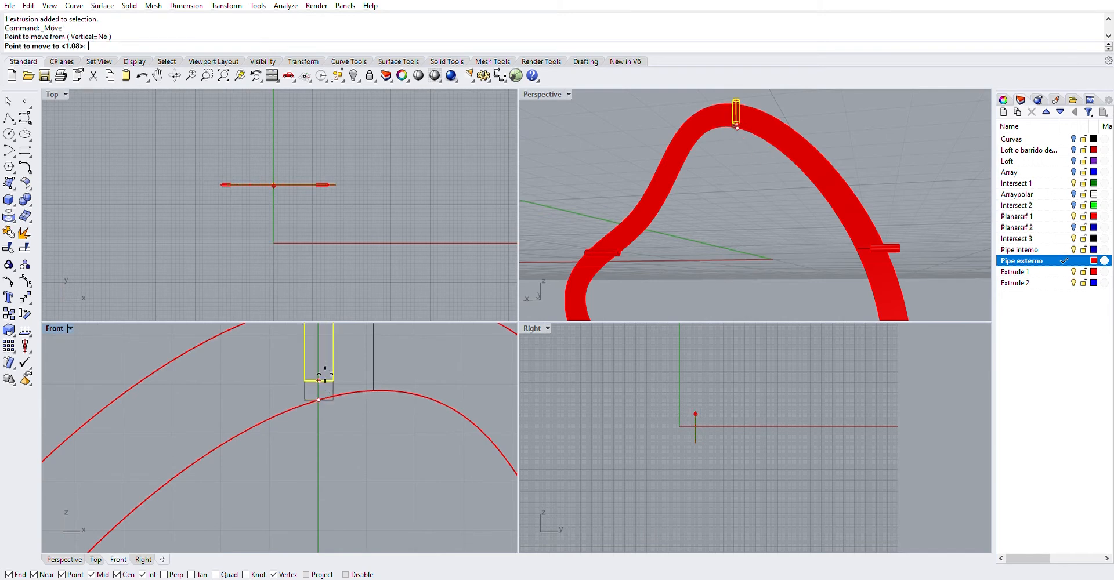
right_drag(324, 346, 322, 387)
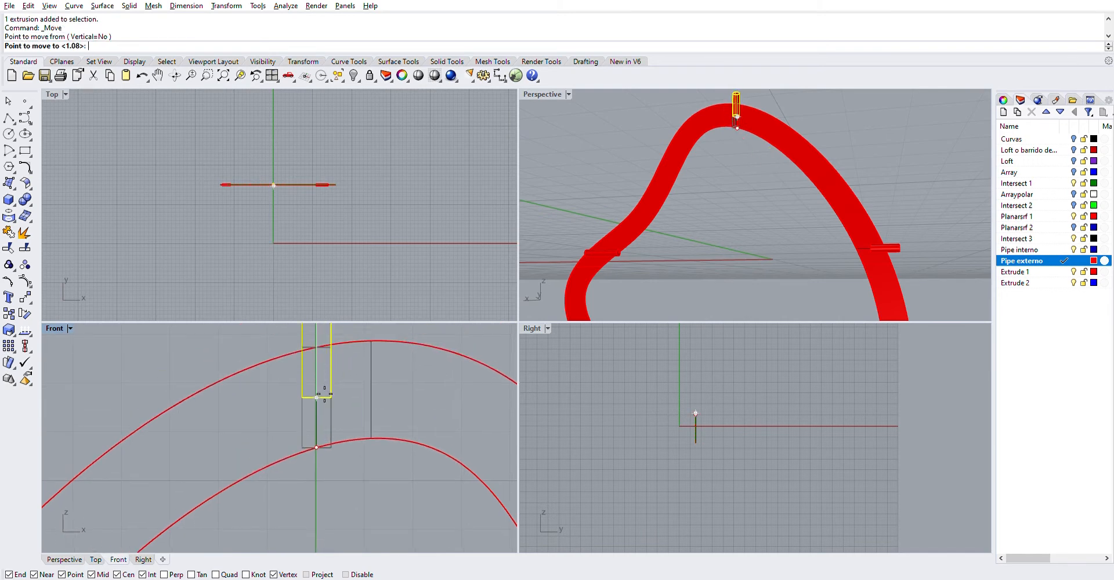
click(324, 394)
scroll(348, 426, down, 6)
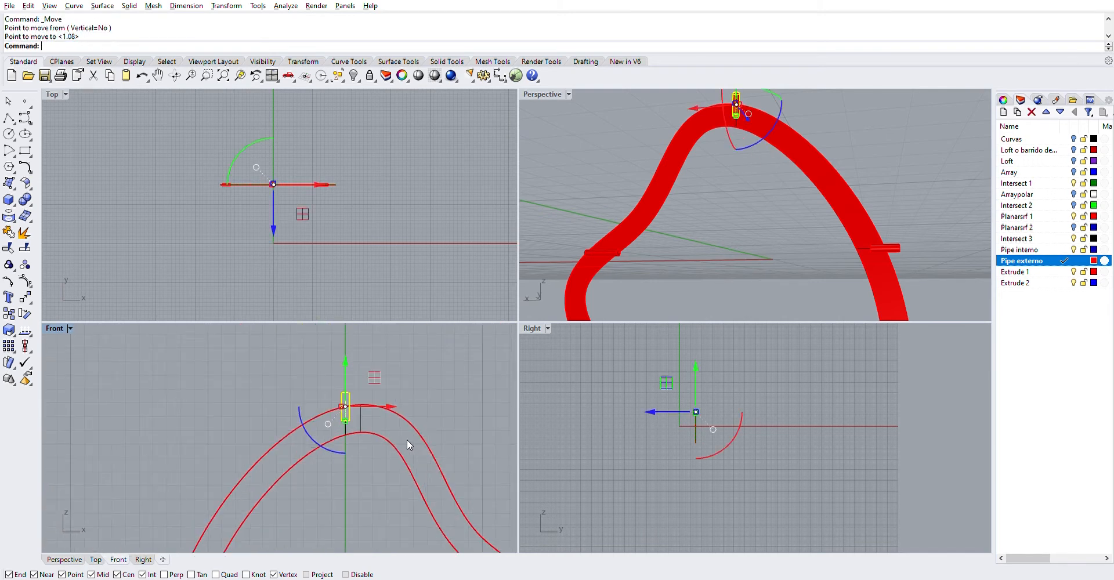
Move the pipe on the right side of the middle ring outward by about 1.61, from its inner end to mid-band.
scroll(356, 369, up, 5)
click(369, 413)
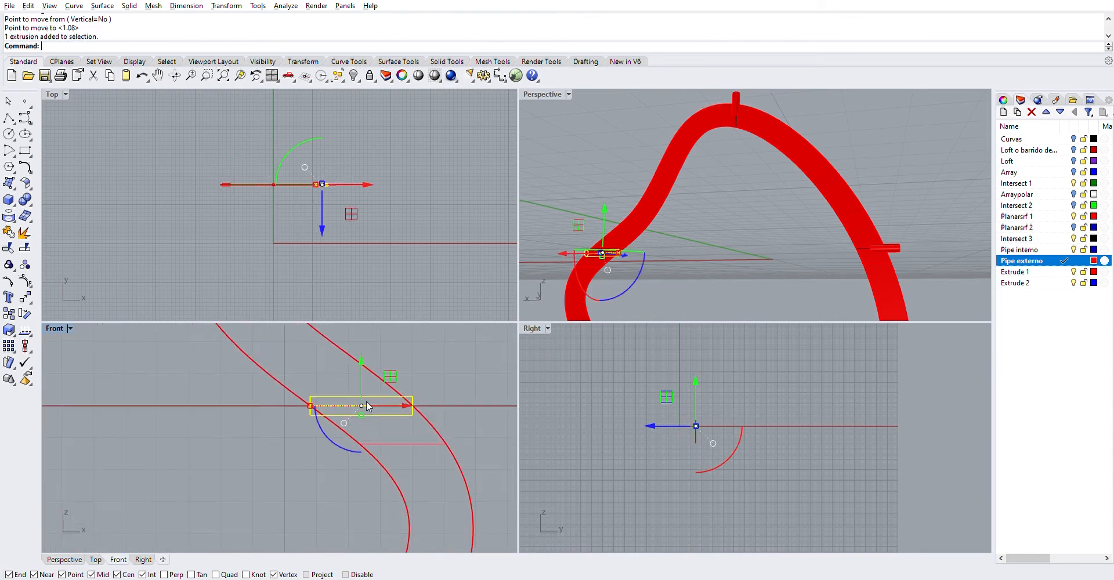
key(Return)
click(309, 406)
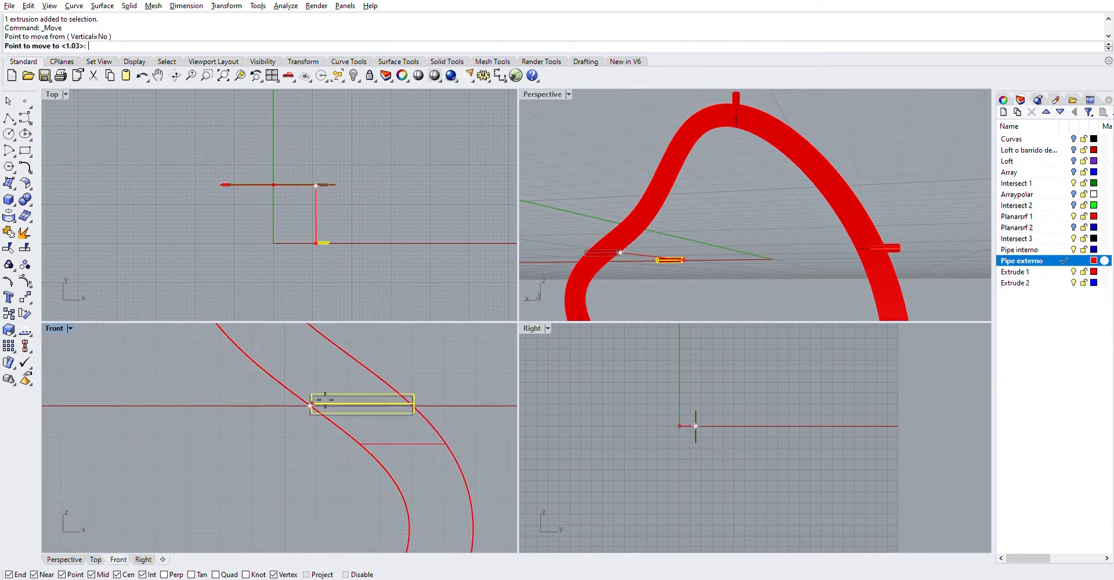
click(361, 400)
Move the pipe at the bottom of the middle ring downward, from its inner end to mid-band.
right_drag(784, 236, 733, 174)
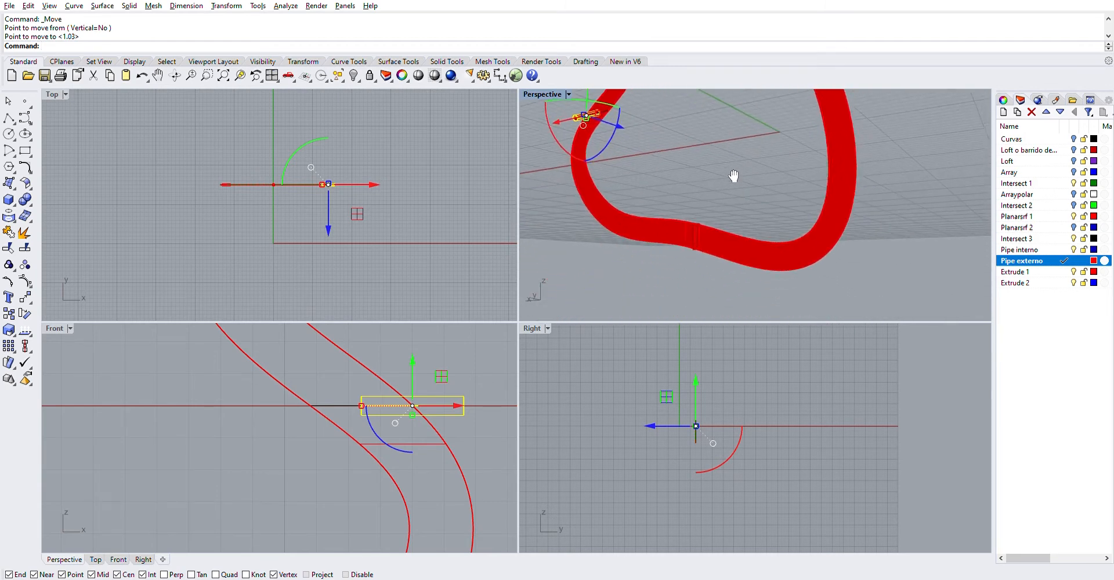
click(695, 231)
right_drag(348, 472, 386, 385)
scroll(331, 426, down, 3)
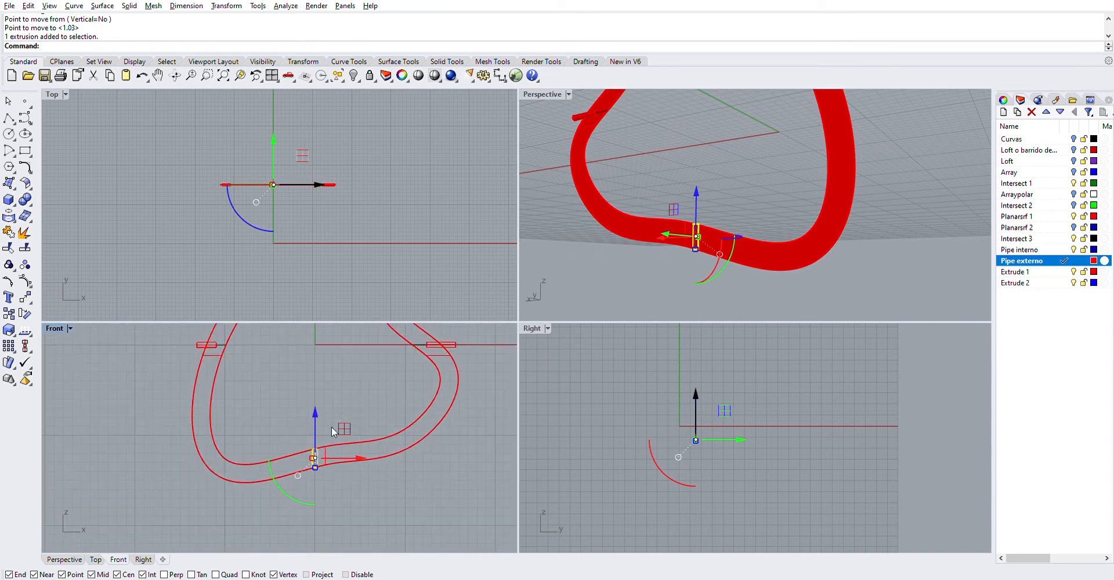
right_drag(332, 426, 390, 366)
scroll(390, 365, up, 3)
key(Return)
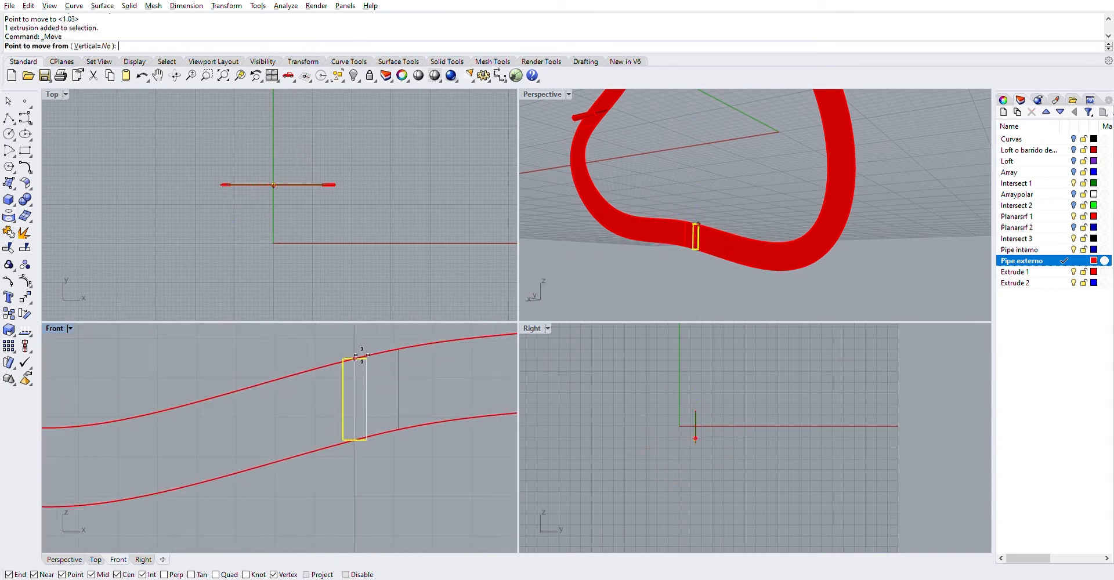
click(361, 355)
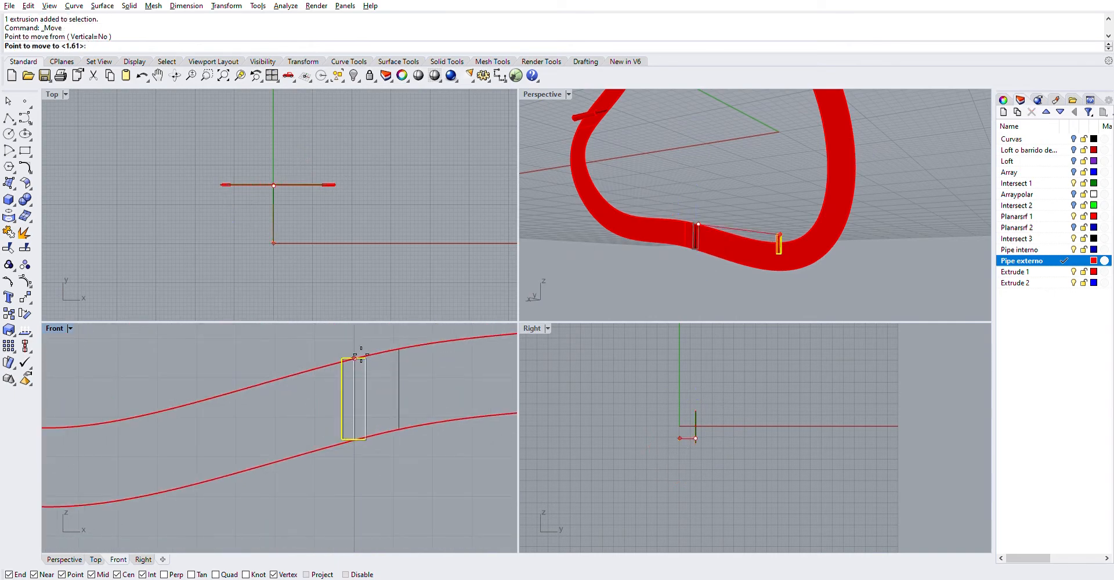
click(361, 396)
key(Escape)
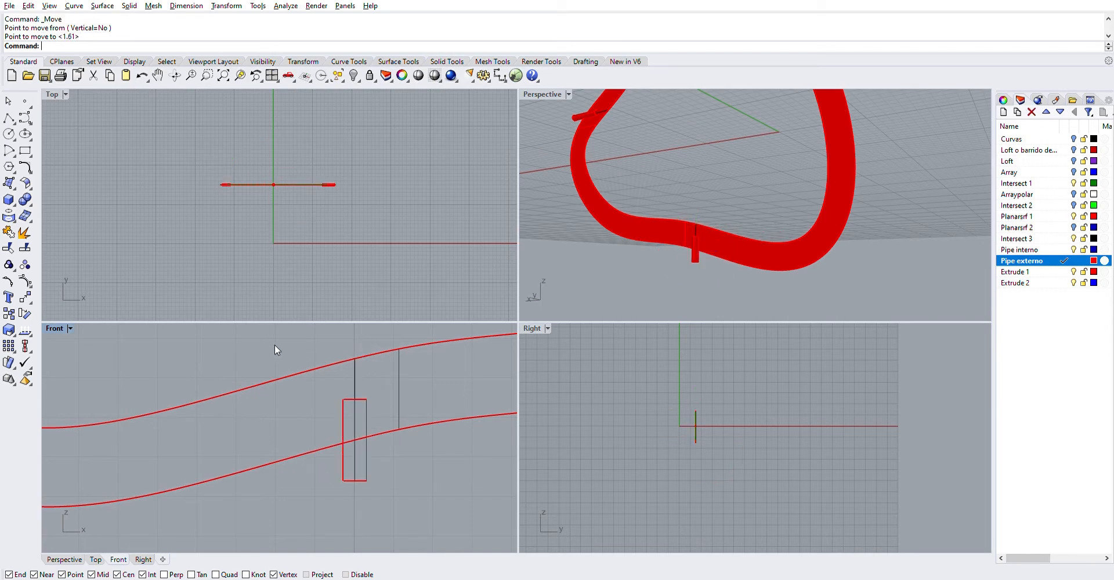
Subtract the four repositioned pipes from the middle ring solid with BooleanDifference.
scroll(278, 345, down, 6)
scroll(307, 359, up, 2)
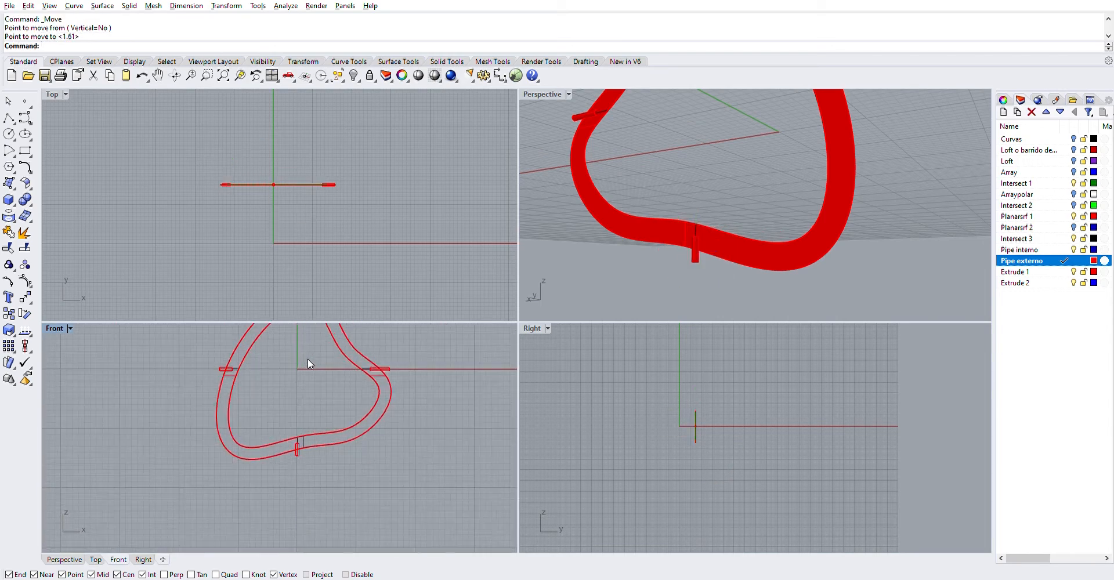
scroll(307, 359, up, 2)
right_drag(307, 359, 370, 398)
scroll(361, 401, down, 2)
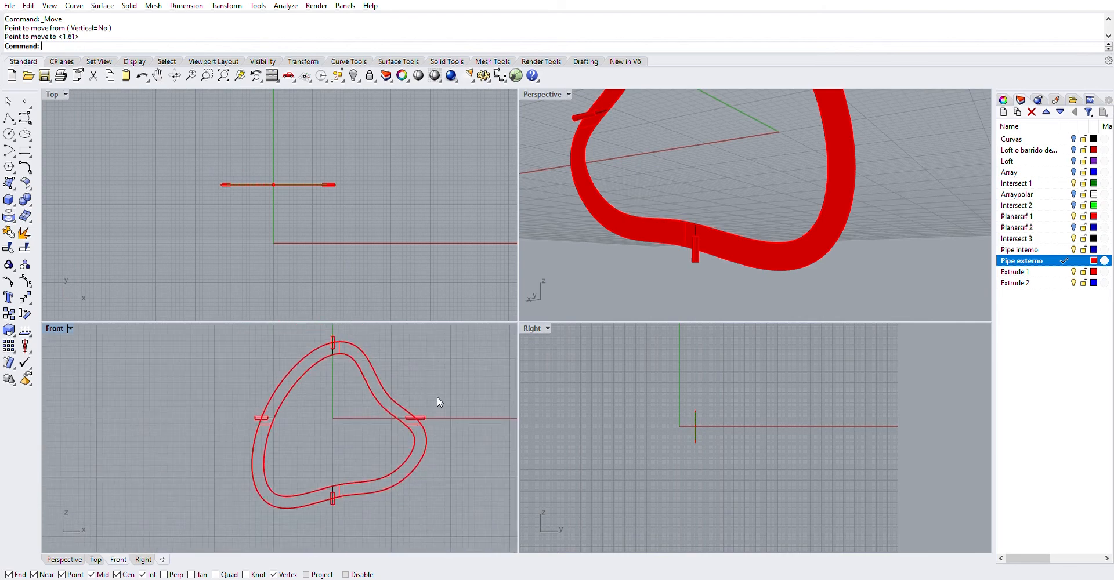
right_drag(798, 259, 796, 282)
click(789, 223)
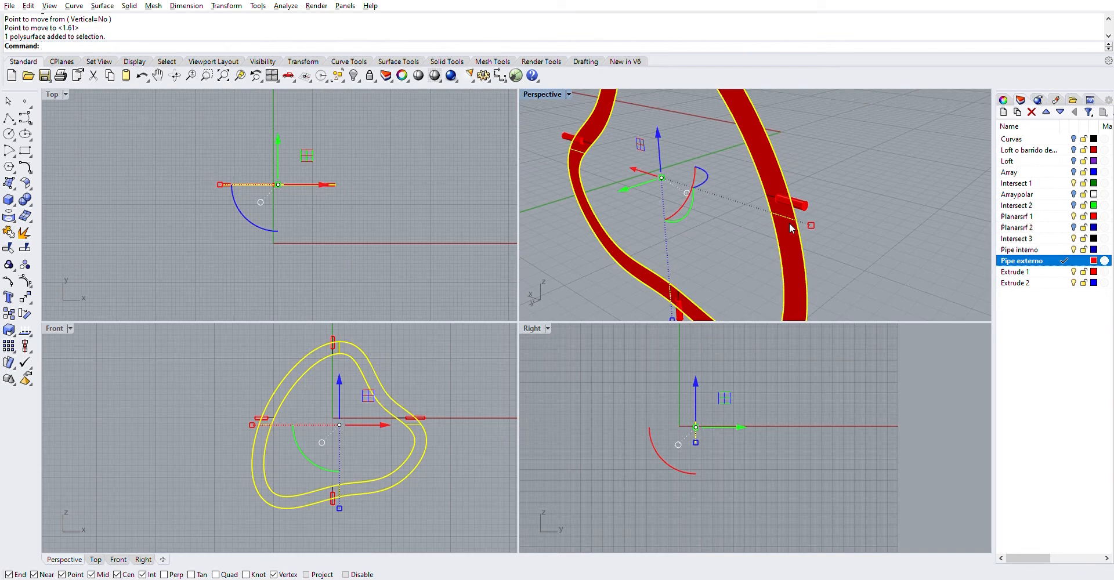
click(25, 199)
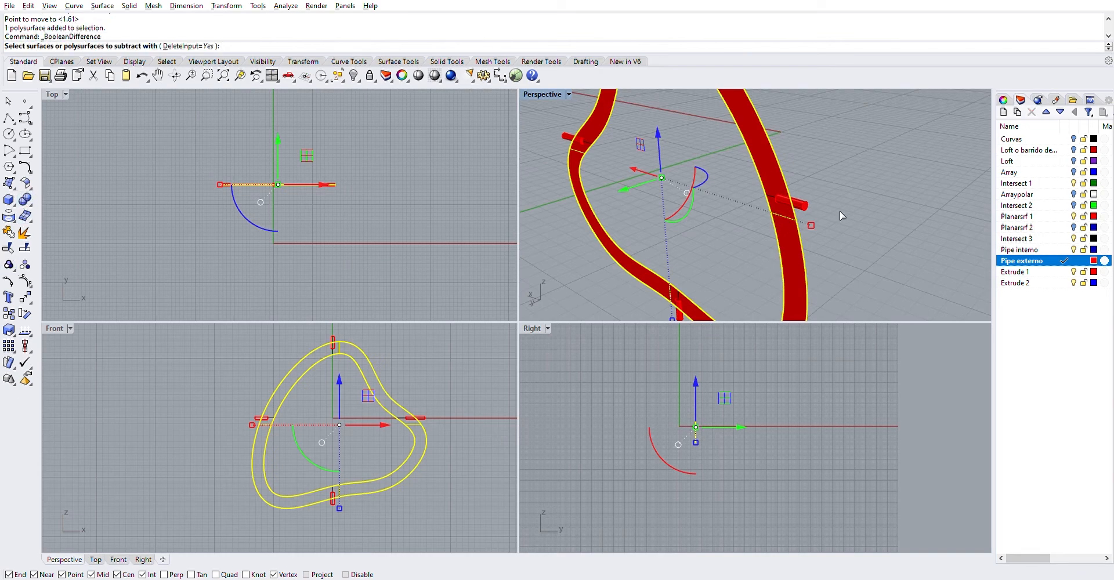
right_drag(840, 211, 772, 180)
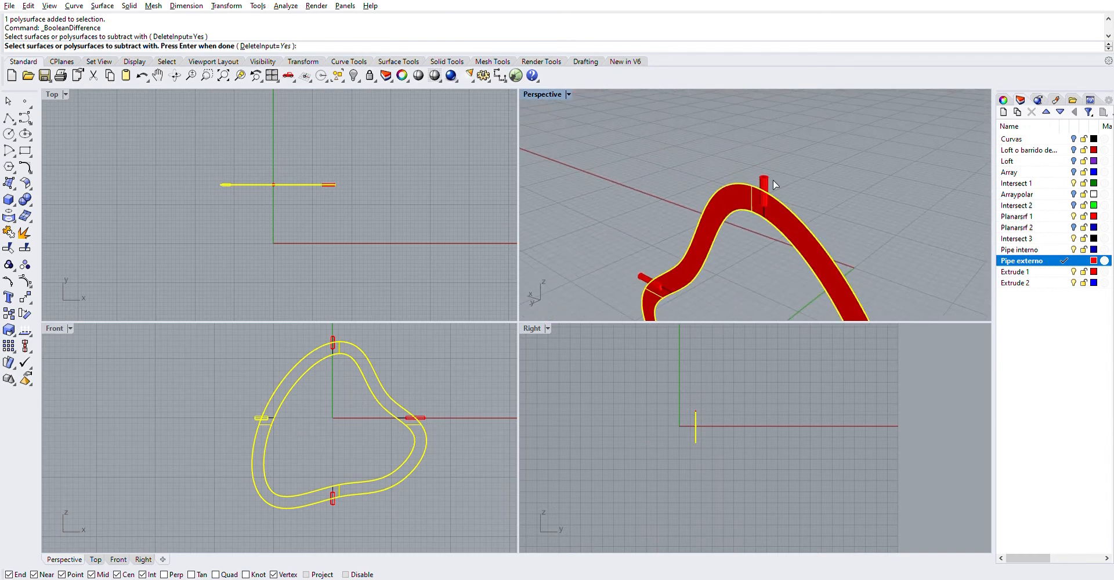
click(645, 279)
right_drag(645, 278, 747, 210)
click(717, 189)
key(Return)
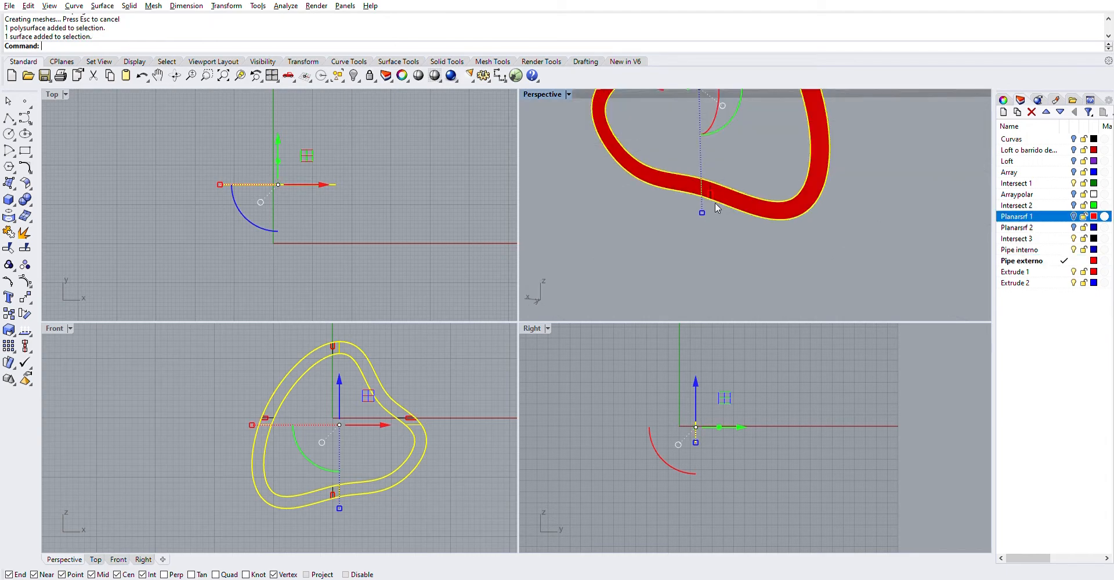
Delete the leftover planar surface overlapping the slotted middle ring.
key(Delete)
scroll(726, 185, up, 5)
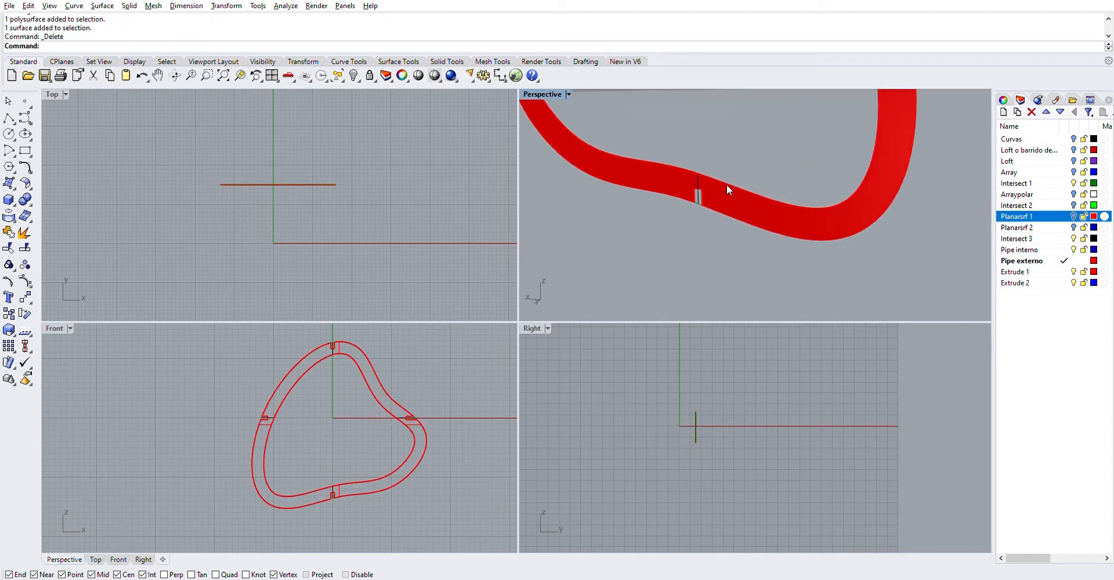
right_drag(726, 186, 747, 232)
scroll(781, 214, down, 3)
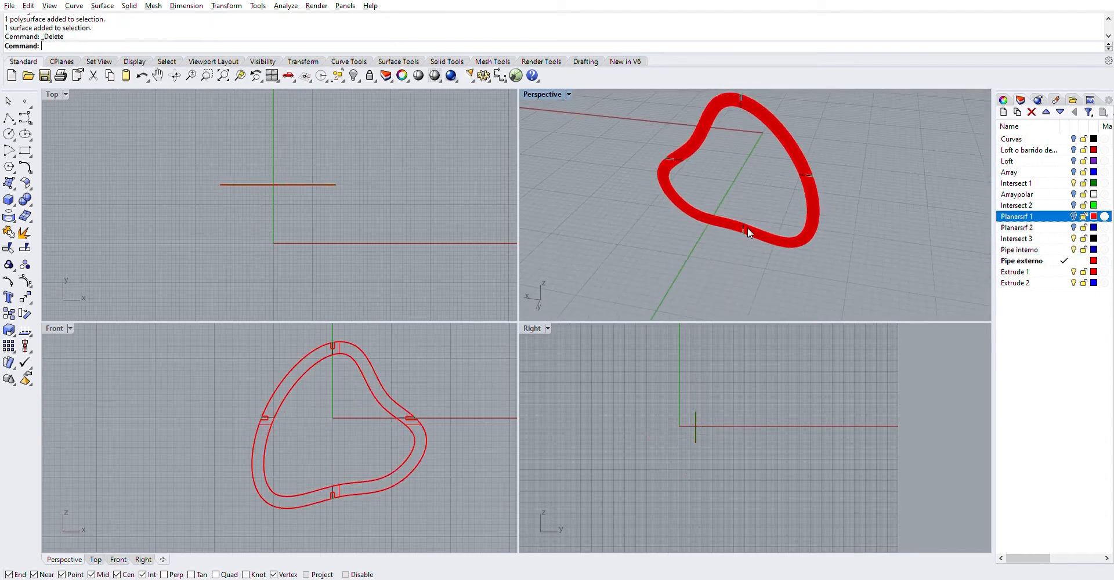
Show all hidden objects and examine how the rings and ribs interlock from several angles.
right_click(353, 75)
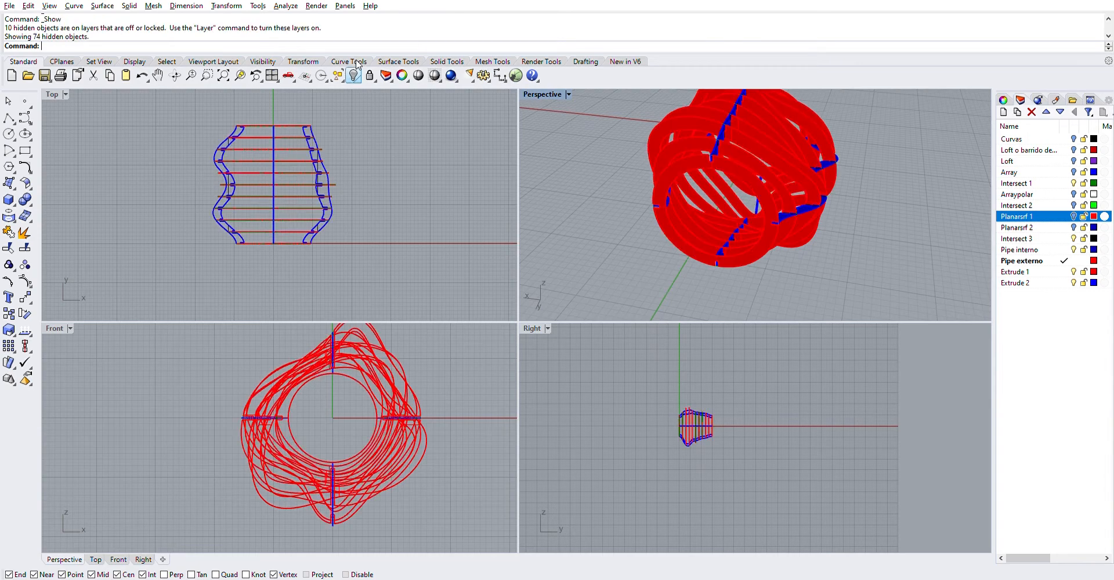
right_drag(787, 132, 737, 159)
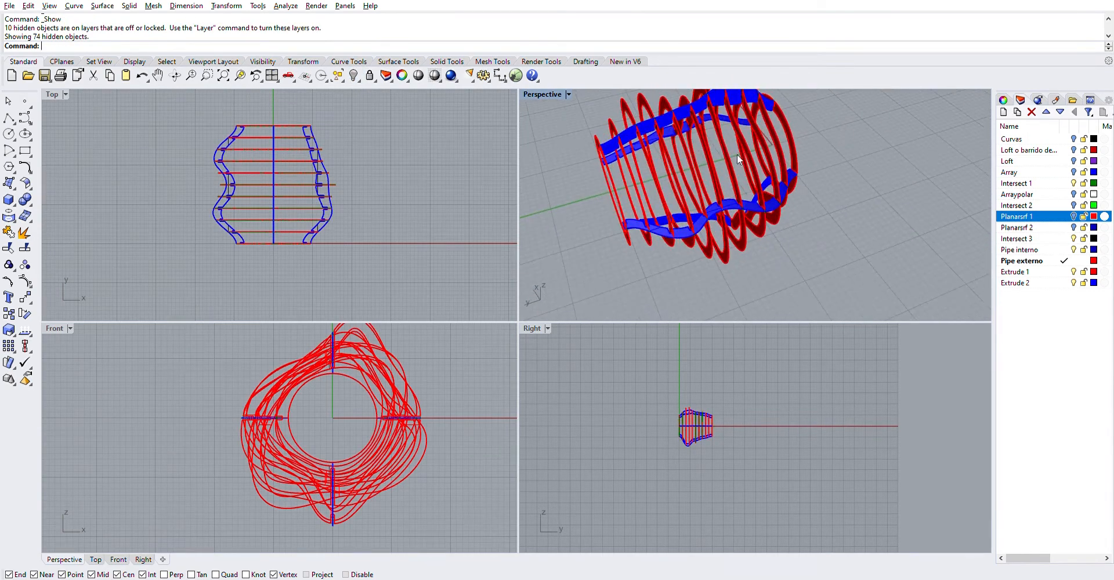
right_drag(851, 199, 784, 199)
right_drag(857, 202, 795, 210)
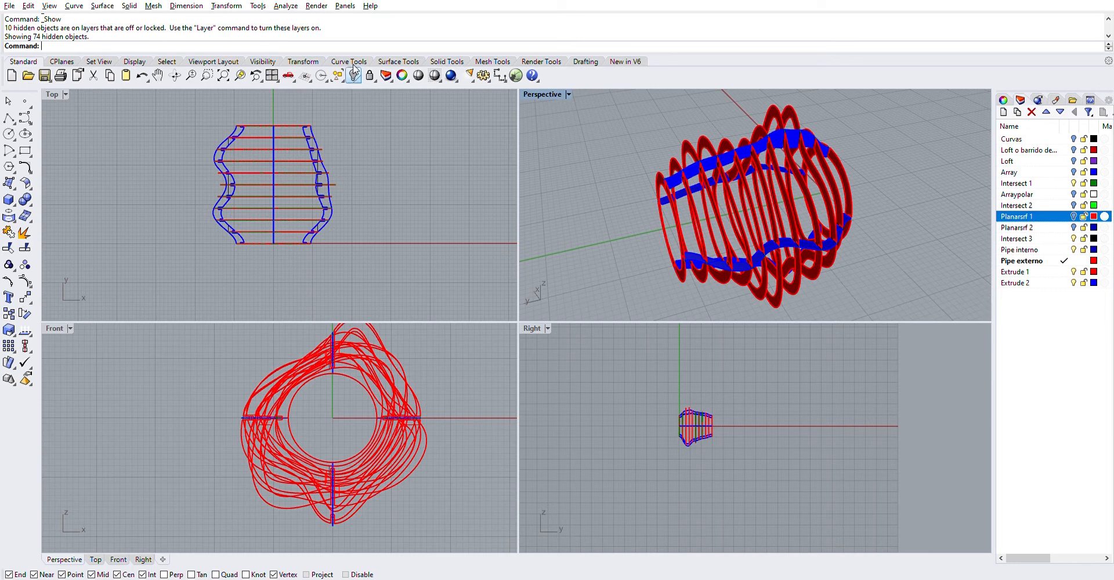
scroll(880, 149, up, 5)
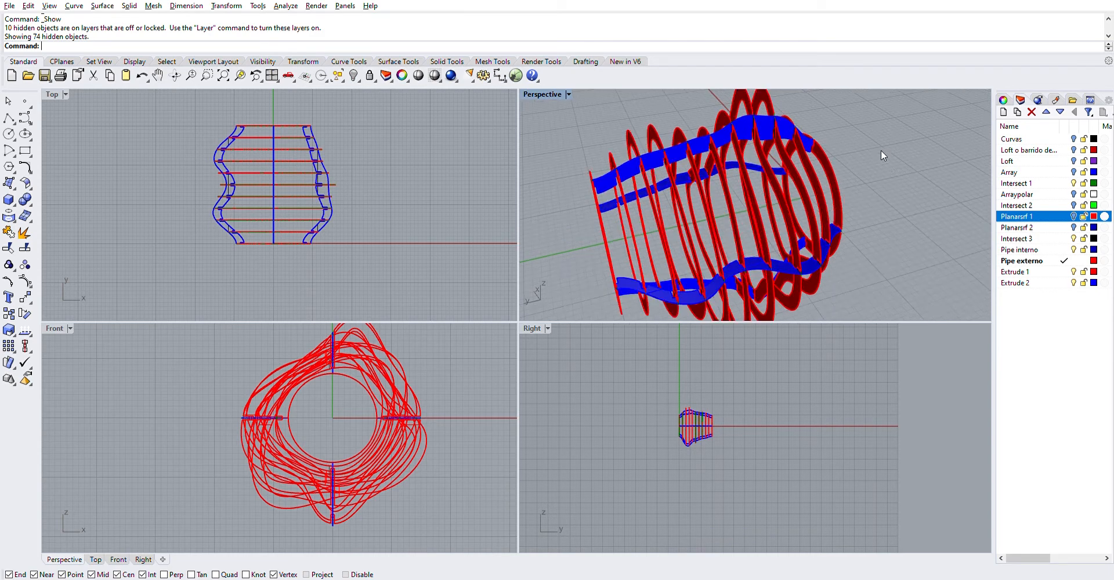
right_drag(855, 107, 845, 132)
scroll(799, 157, up, 5)
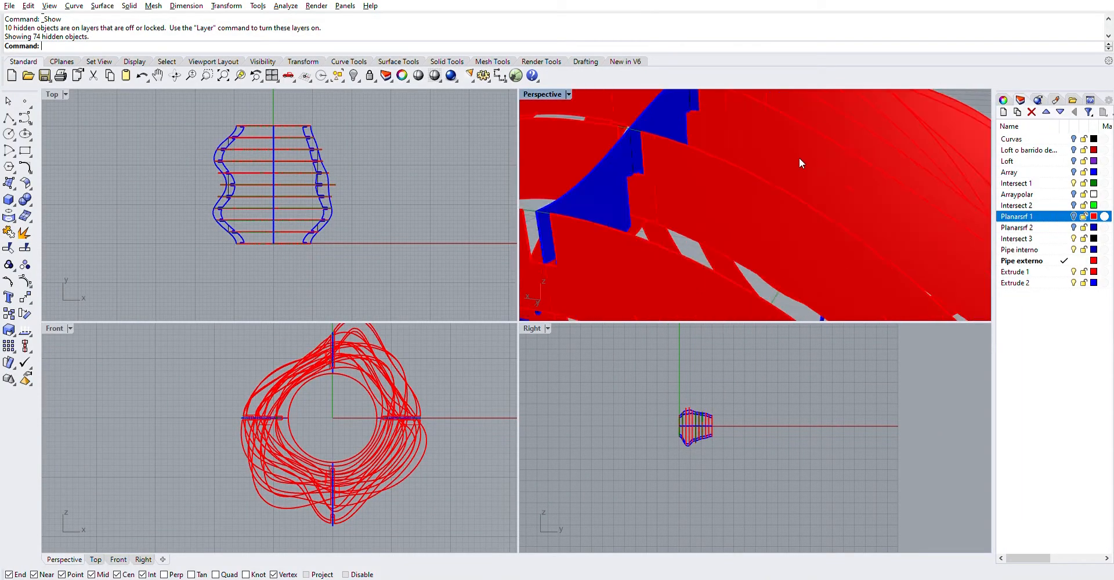
Create a new layer named unroll, make it current, and select the end ring at the origin.
click(1061, 182)
key(ctrl+z)
click(1003, 111)
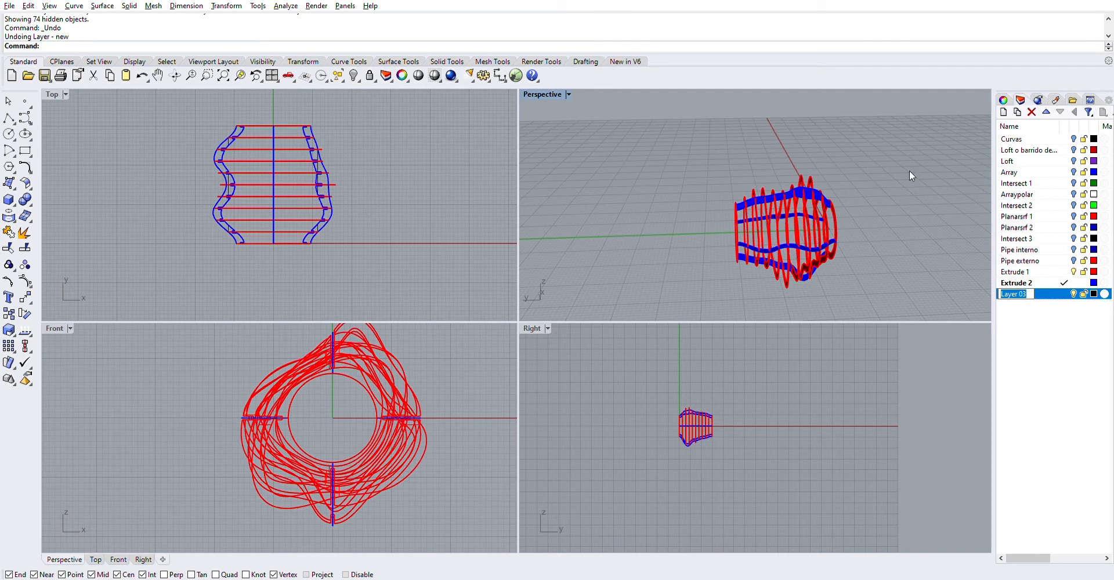
key(Return)
scroll(845, 184, up, 3)
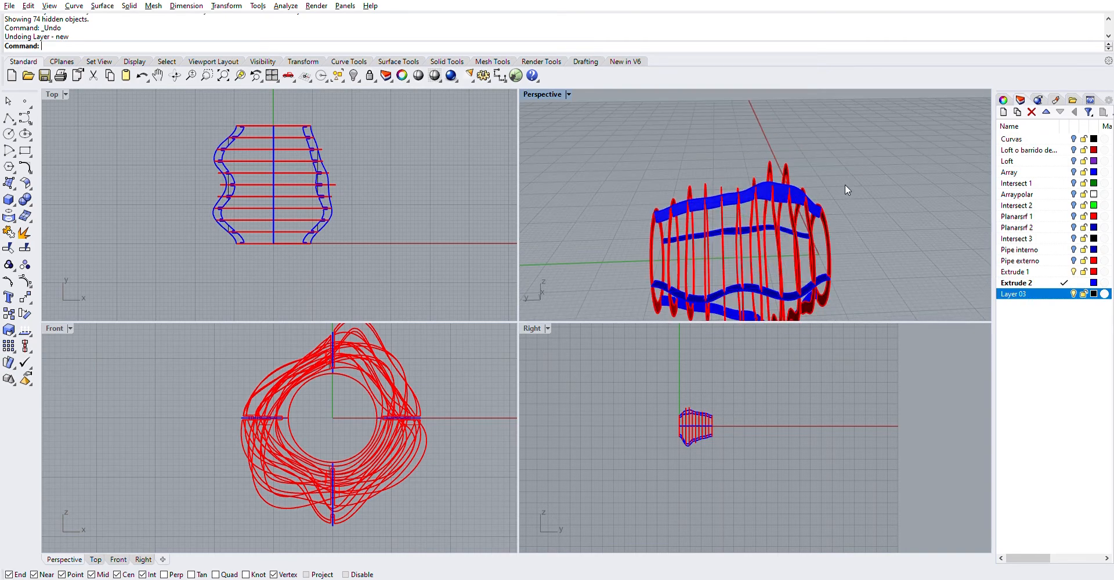
click(827, 217)
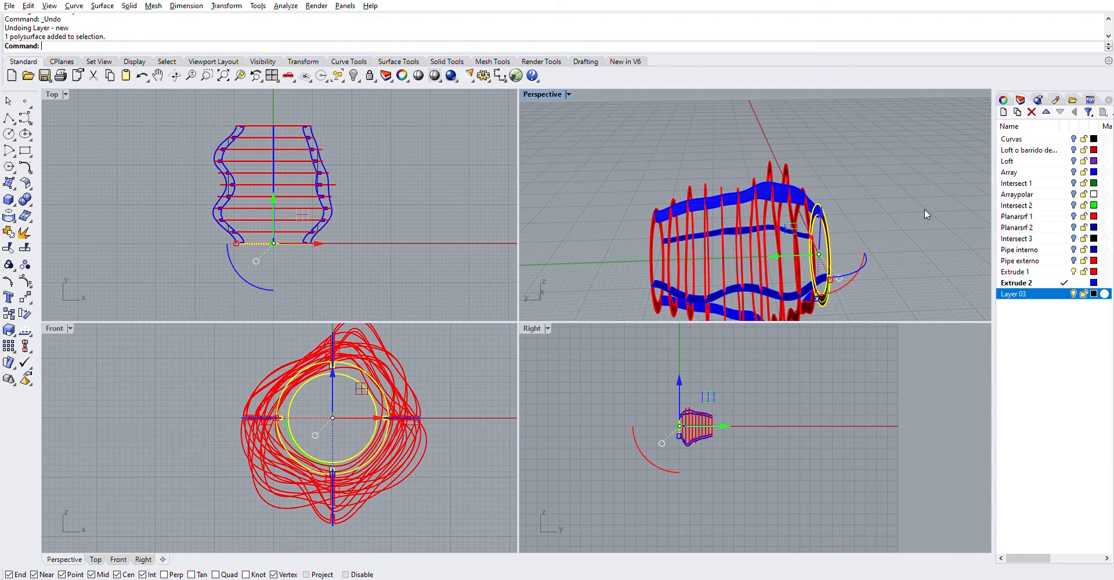
click(1065, 293)
click(1016, 292)
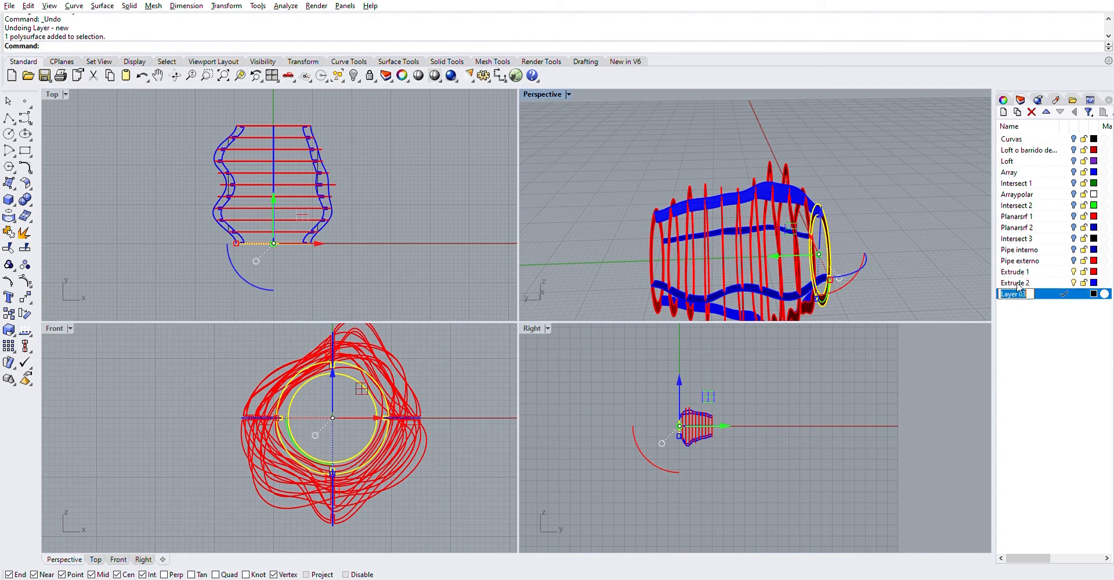
text(unroll)
key(Return)
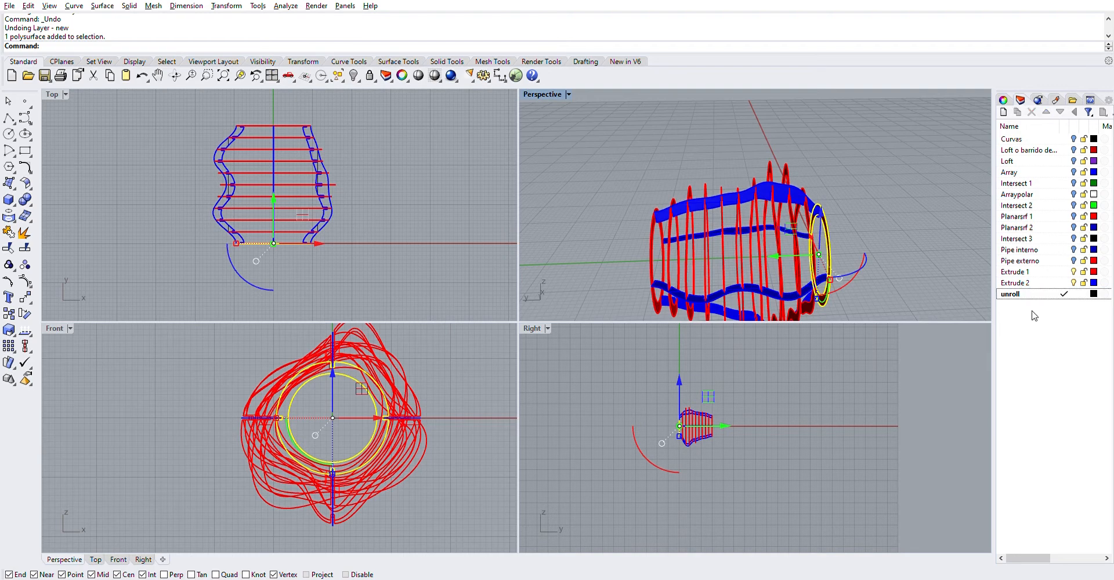
scroll(839, 226, up, 5)
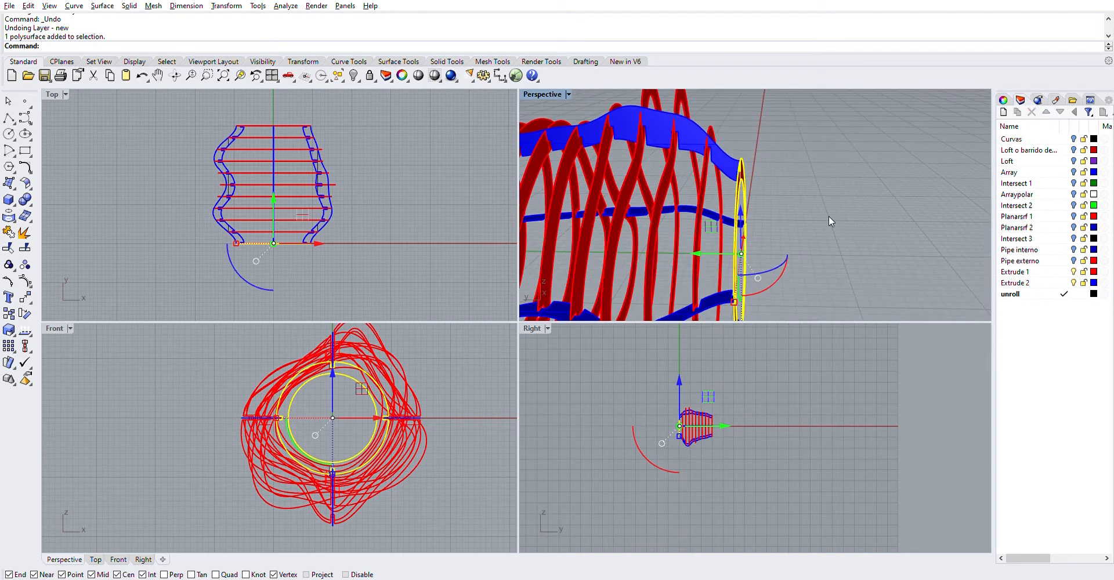
Unroll the end ring at the origin with UnrollSrf, exploding the faces and leaving labels and properties off.
scroll(823, 217, down, 2)
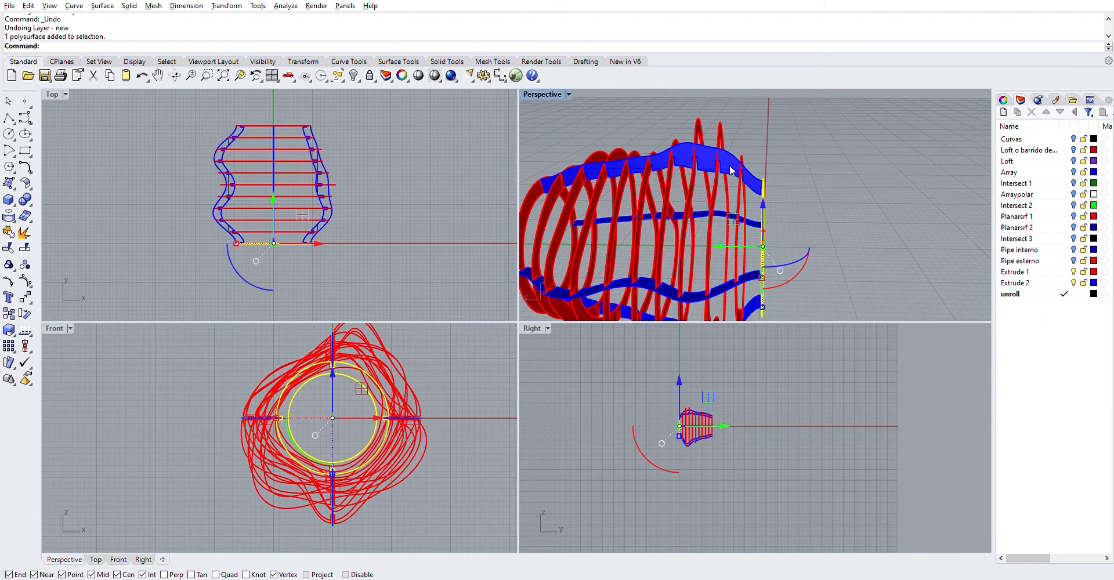
text(UnrollSrf)
key(Return)
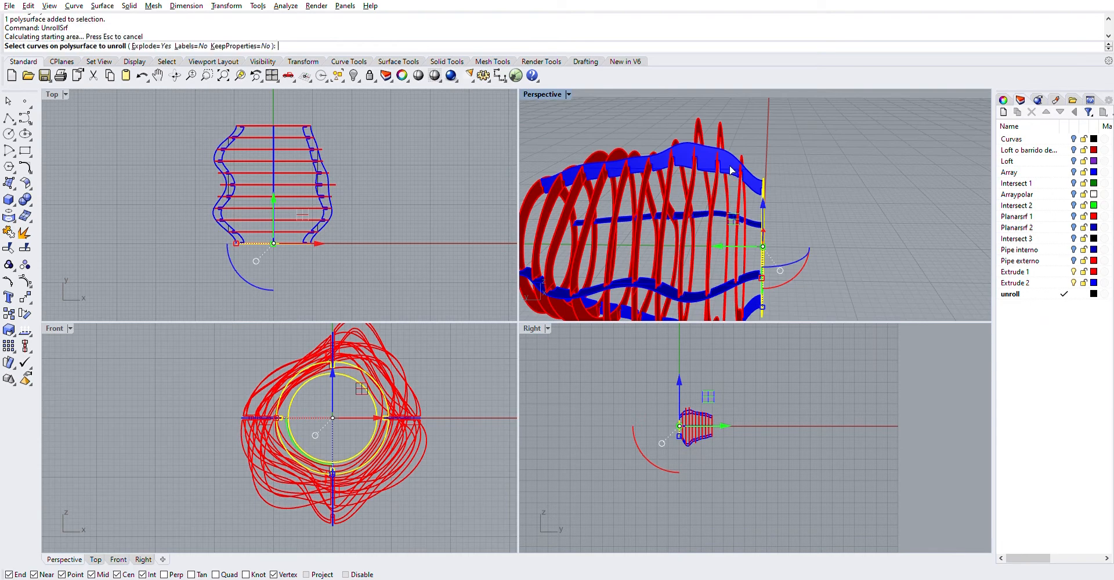
scroll(448, 128, down, 5)
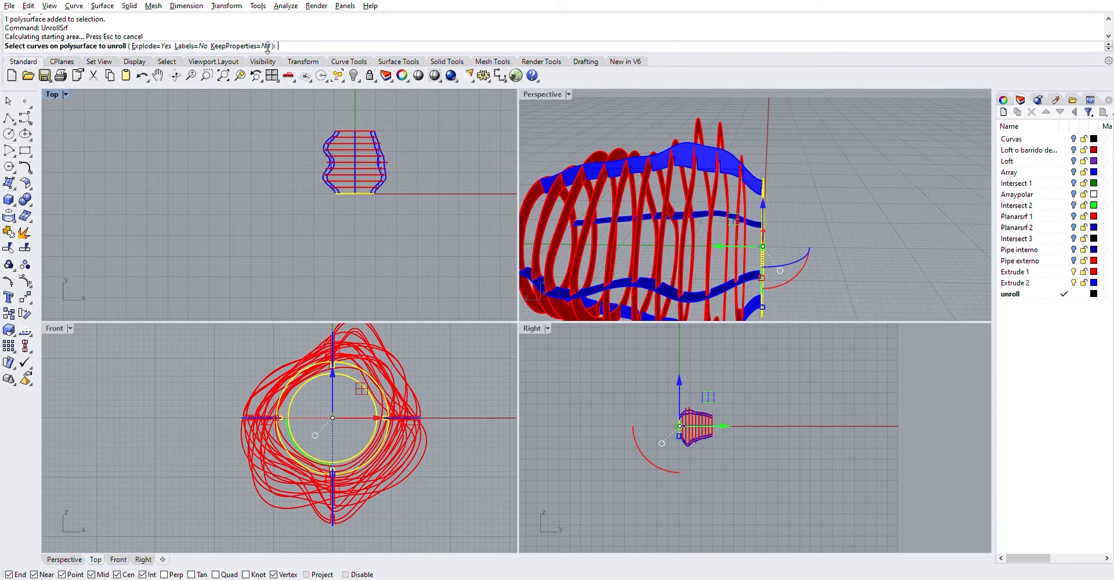
right_click(416, 197)
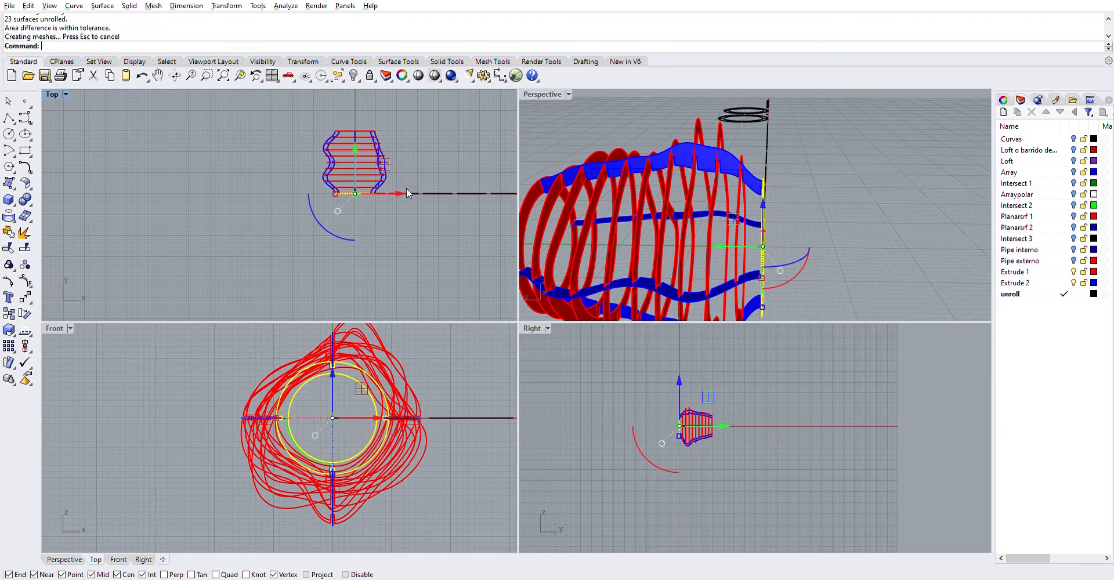
Examine the unrolled faces laid out along the X axis beside the model, including the thin edge strips and ring faces.
scroll(461, 187, down, 2)
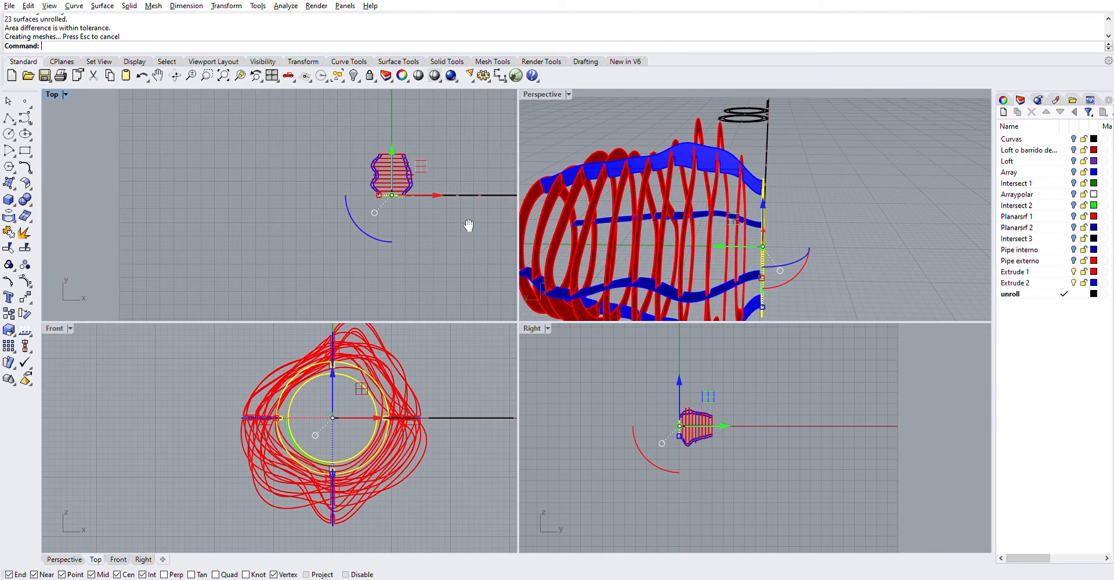
right_drag(468, 225, 420, 216)
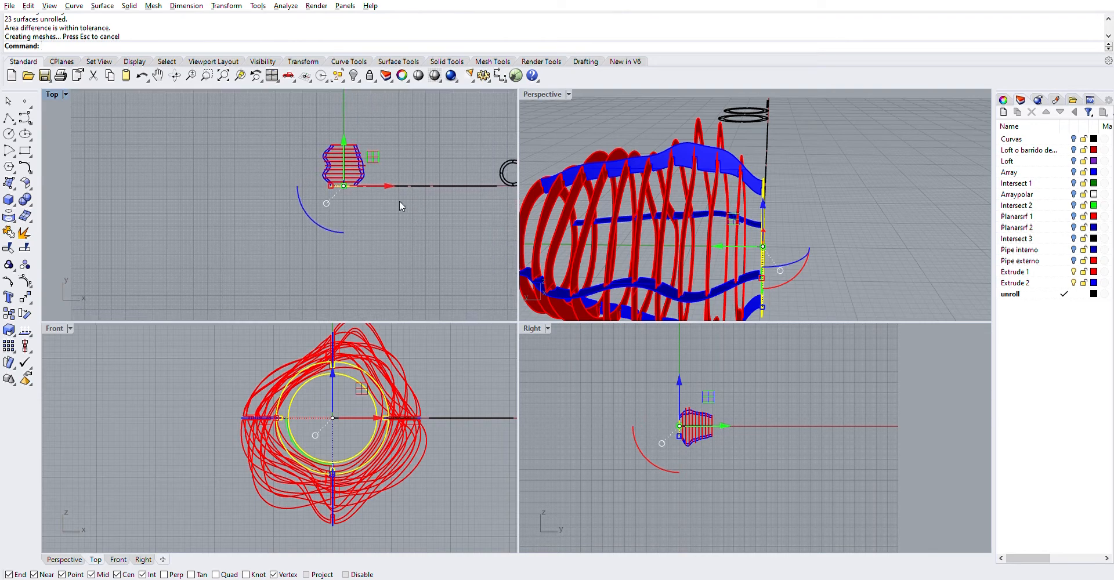
scroll(431, 169, up, 5)
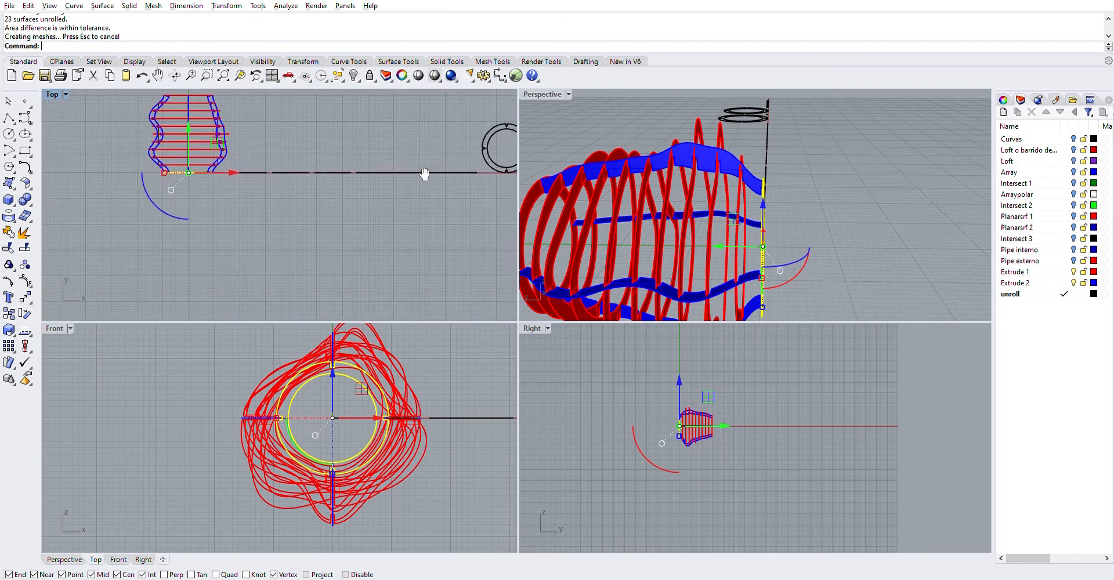
click(814, 187)
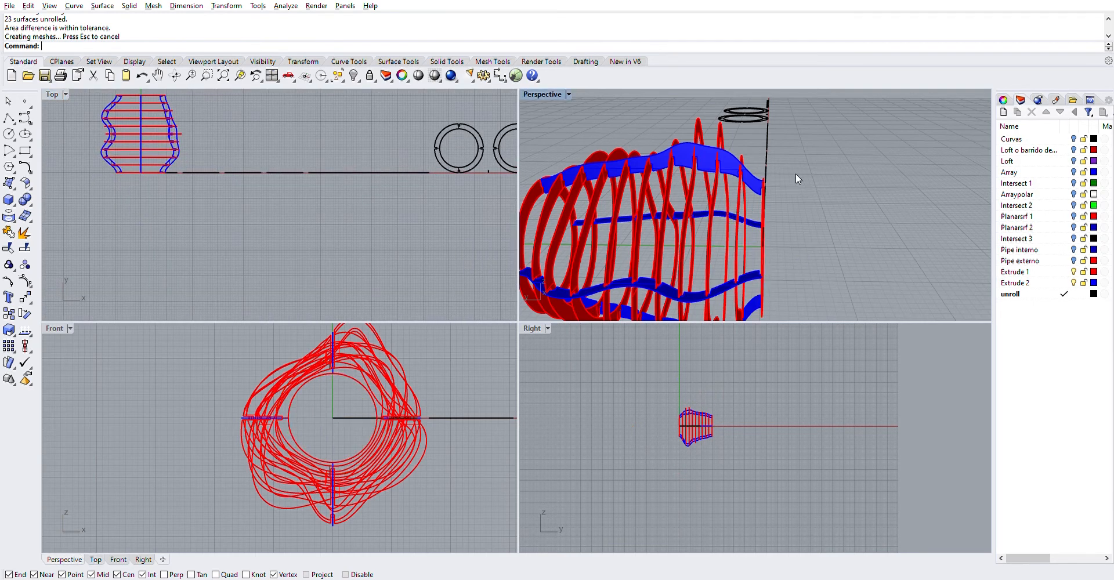
scroll(736, 223, up, 6)
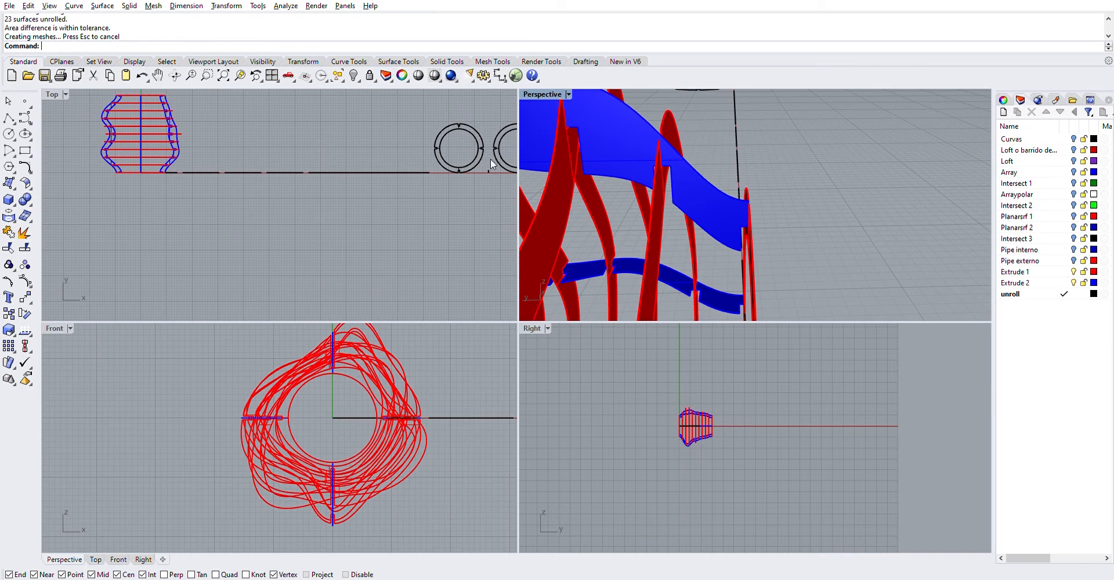
right_drag(490, 158, 450, 166)
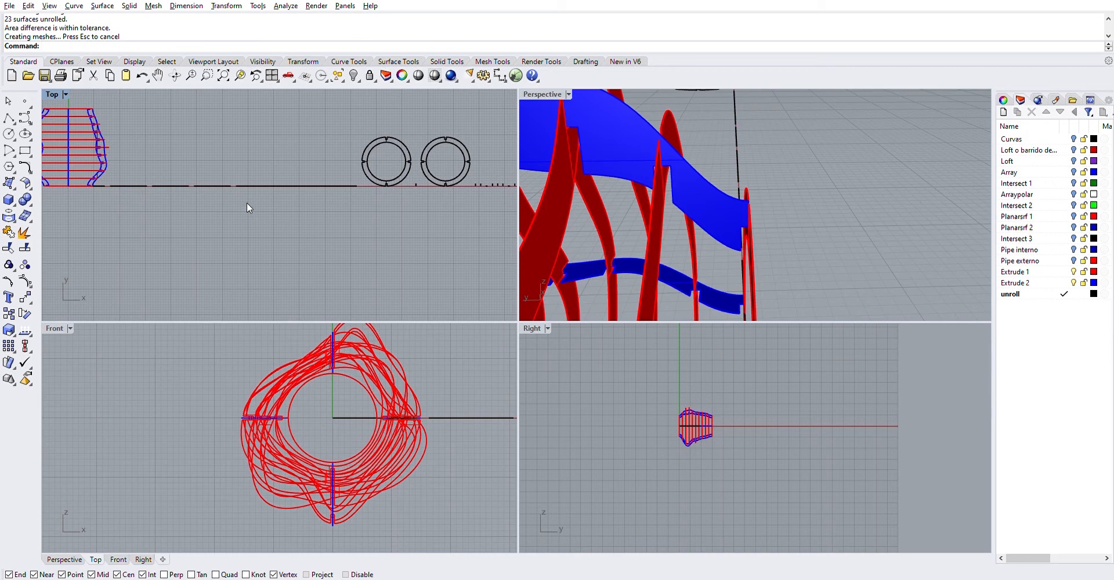
scroll(69, 167, up, 3)
click(109, 178)
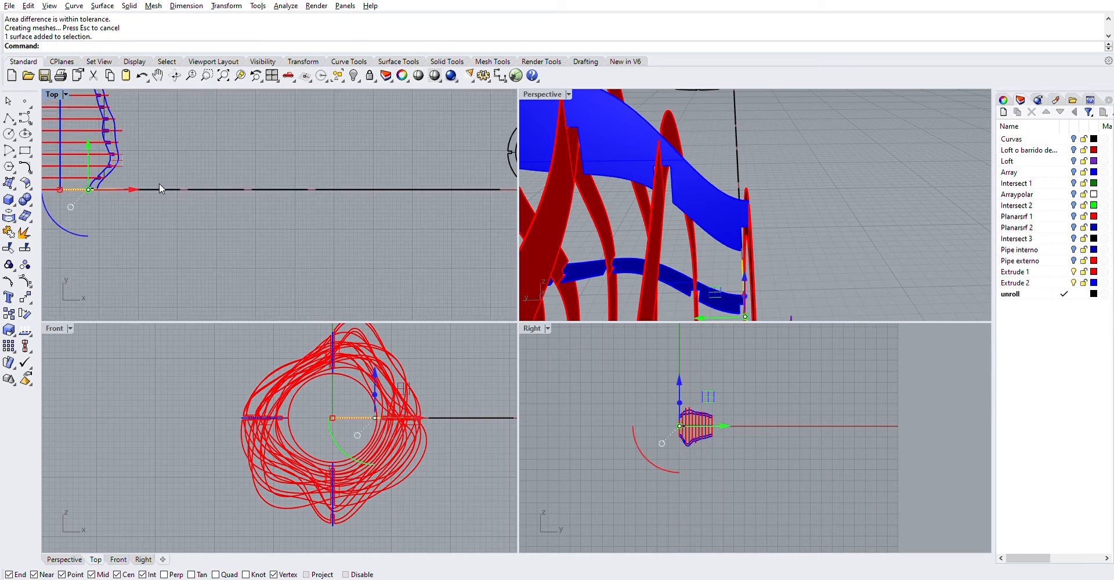
shift+drag(155, 197, 325, 163)
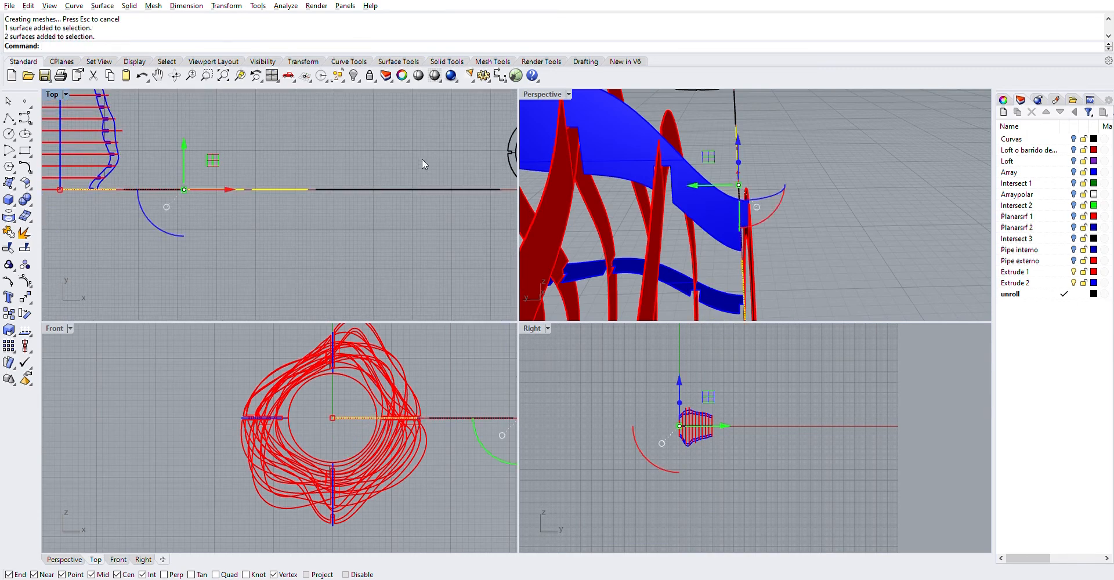
scroll(423, 158, down, 6)
right_drag(341, 160, 115, 165)
Hide the flat ring face farther from the model, out of the two unrolled ring faces.
click(323, 140)
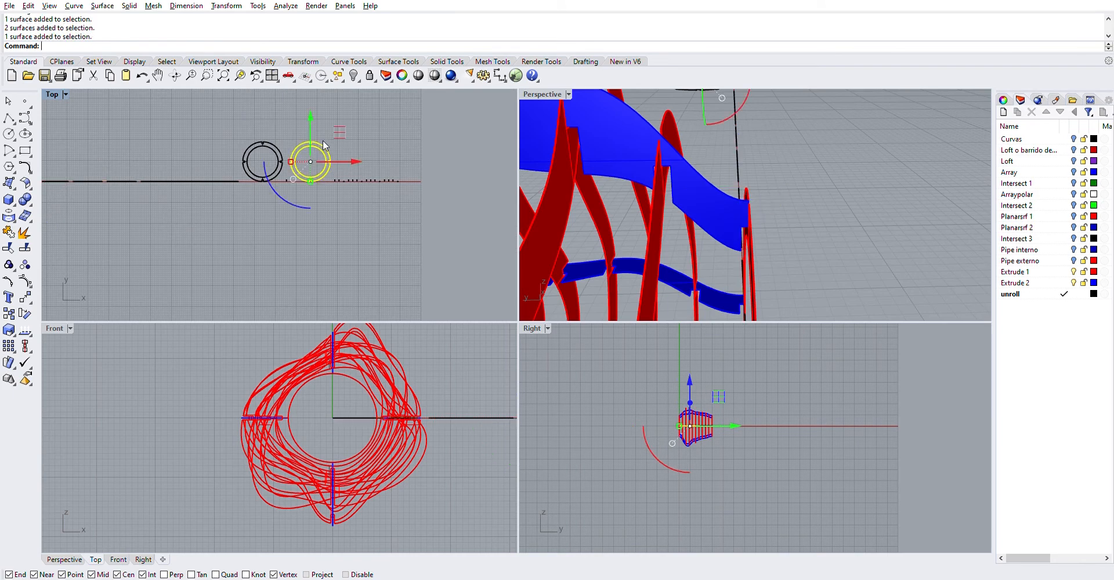
scroll(264, 142, up, 3)
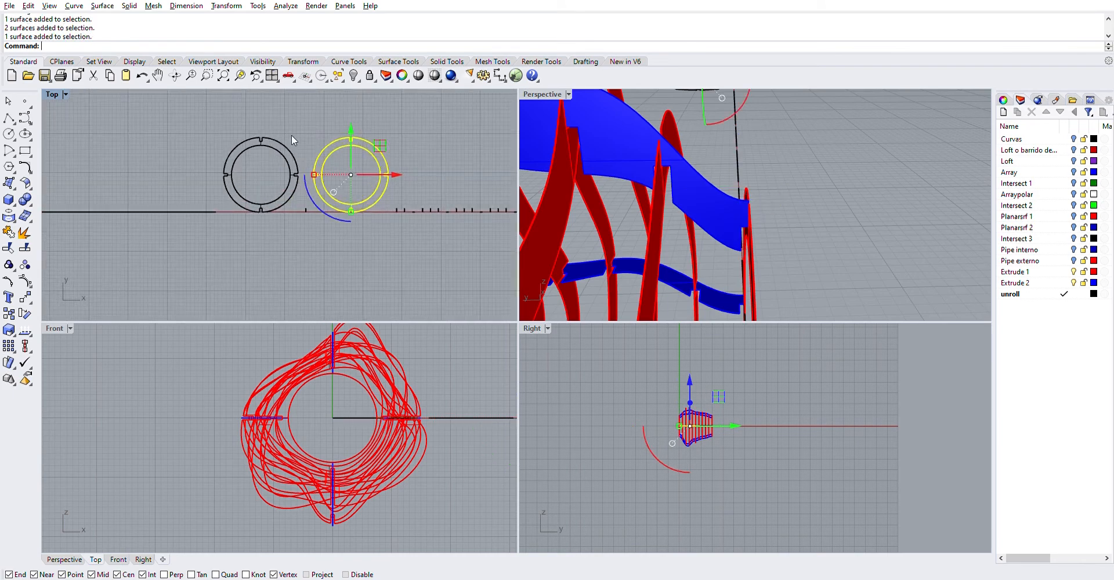
right_click(353, 75)
click(352, 76)
scroll(353, 63, down, 5)
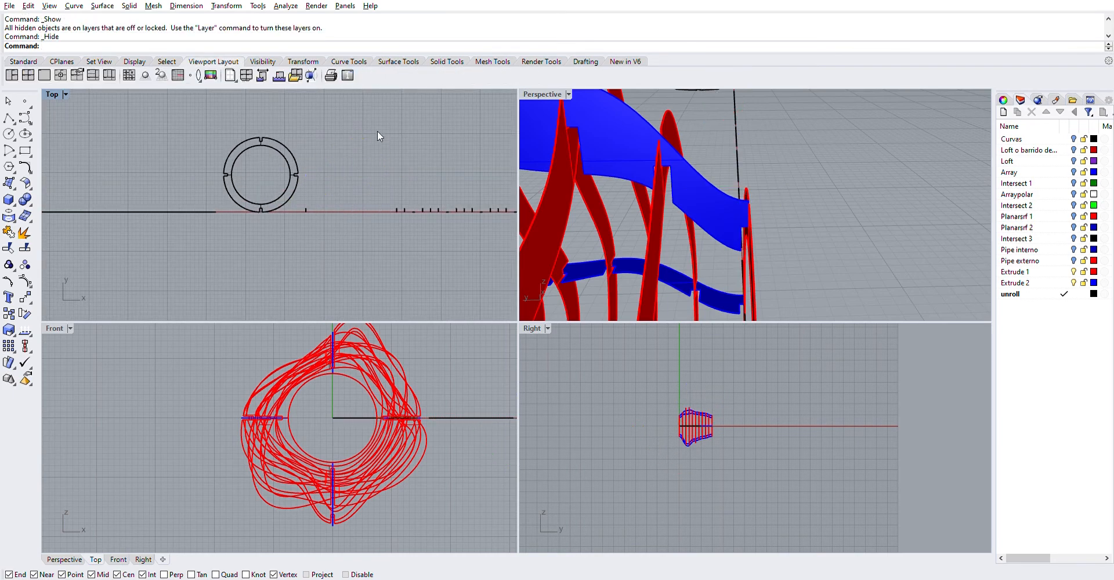
Turn off the Extrude 1 and Extrude 2 layers and delete all the remaining unrolled surfaces.
scroll(377, 130, down, 1)
click(1073, 282)
click(1073, 261)
scroll(498, 191, down, 2)
key(ctrl+a)
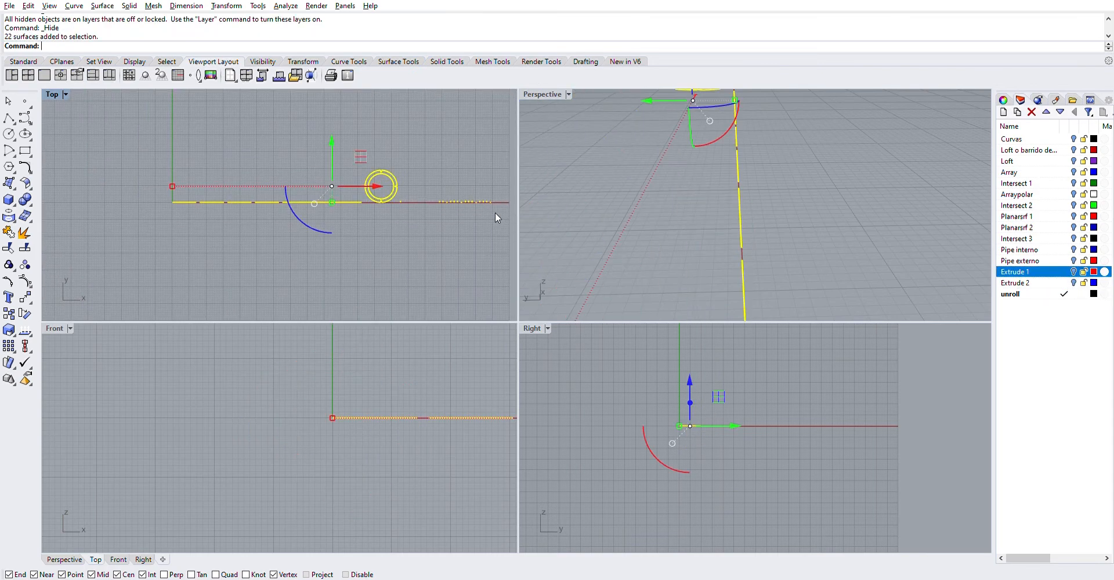
key(Delete)
Show the hidden flat ring again and turn the Extrude 1 and Extrude 2 layers back on.
scroll(179, 65, up, 5)
right_click(352, 75)
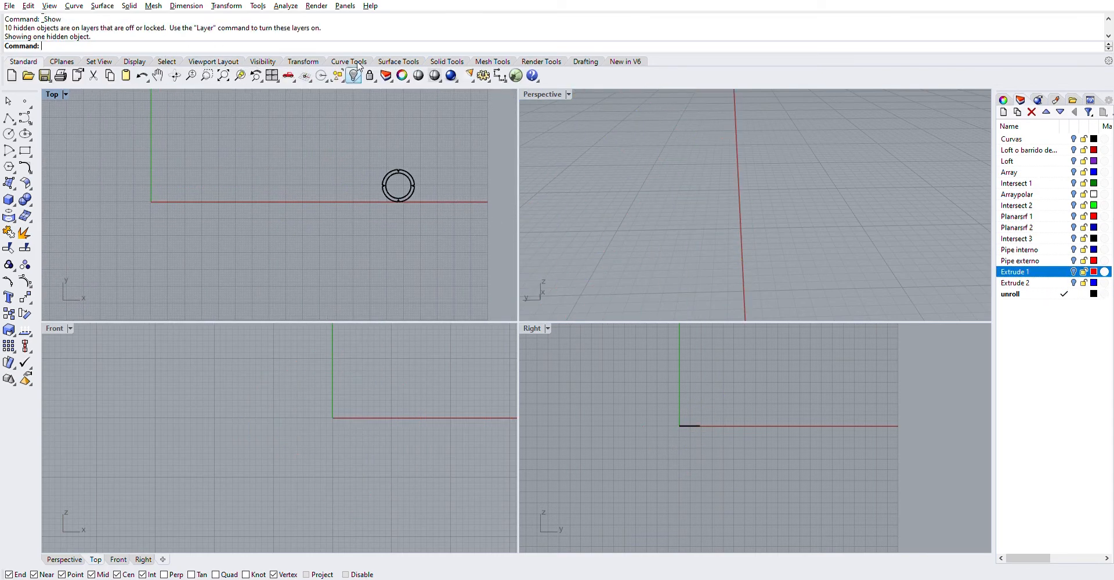
click(1073, 282)
click(1073, 260)
Move the flat ring well away from the model in the positive Y direction.
click(410, 174)
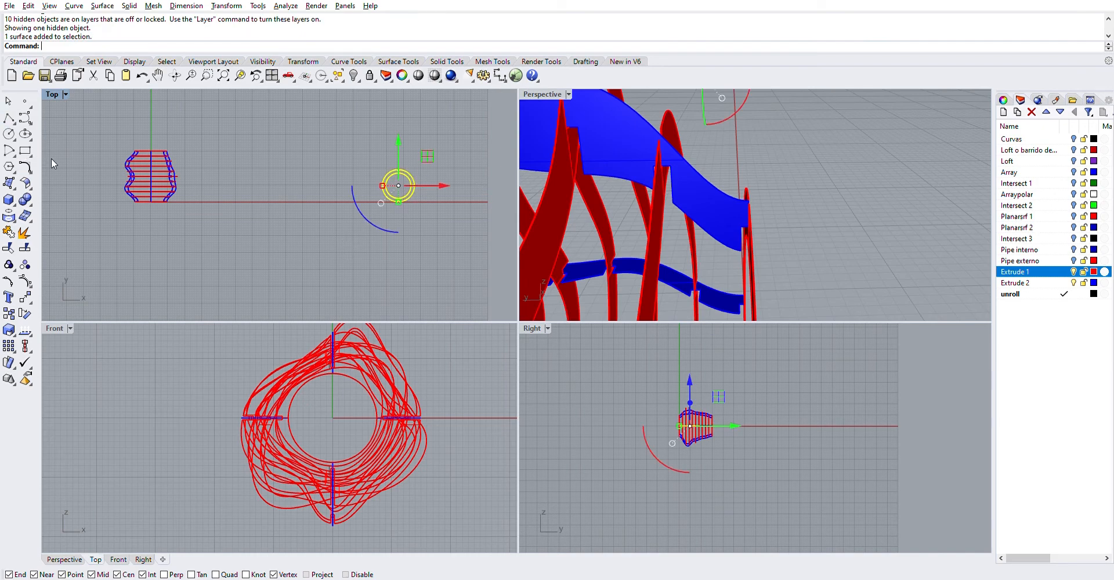
right_drag(422, 118, 390, 159)
scroll(388, 162, down, 3)
mouse_move(380, 154)
mouse_down()
mouse_move(385, 103)
mouse_move(381, 125)
mouse_move(406, 163)
mouse_move(380, 163)
mouse_up()
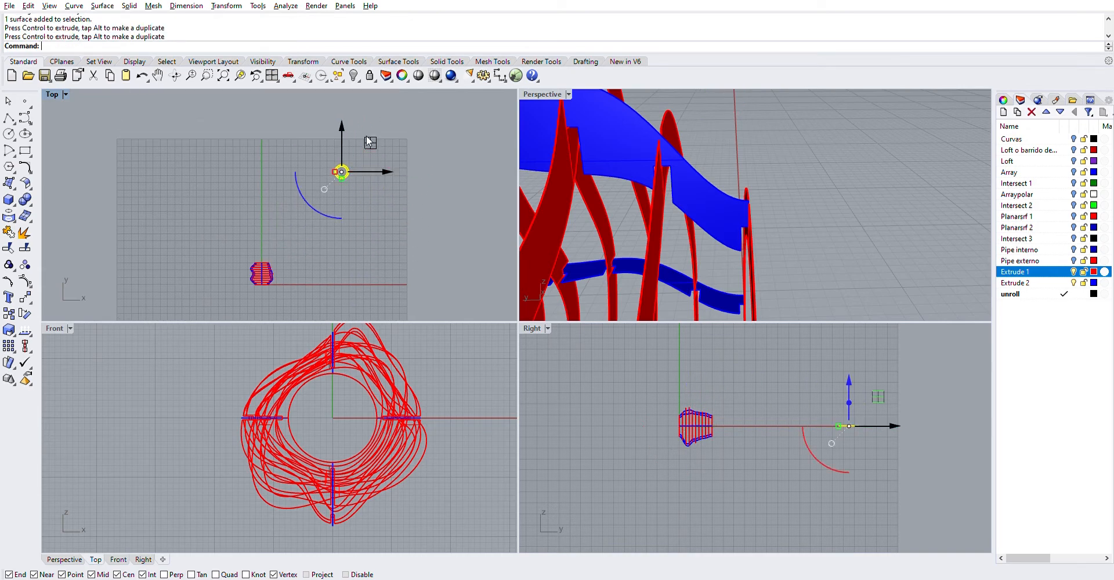
drag(343, 120, 343, 96)
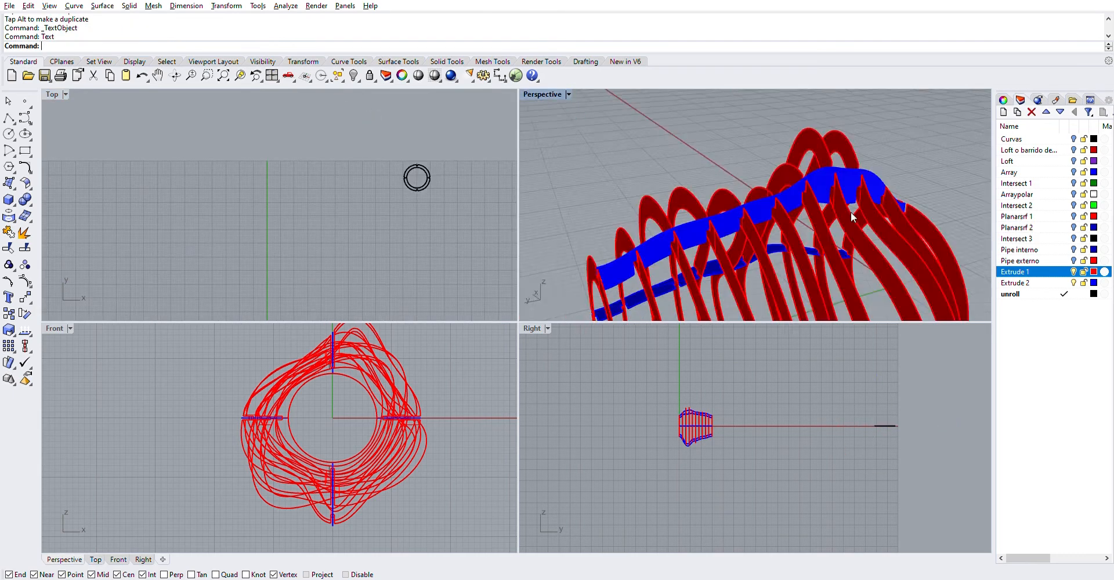
Hide the end ring solid at the origin, which has already been unrolled.
right_drag(851, 211, 806, 186)
click(792, 186)
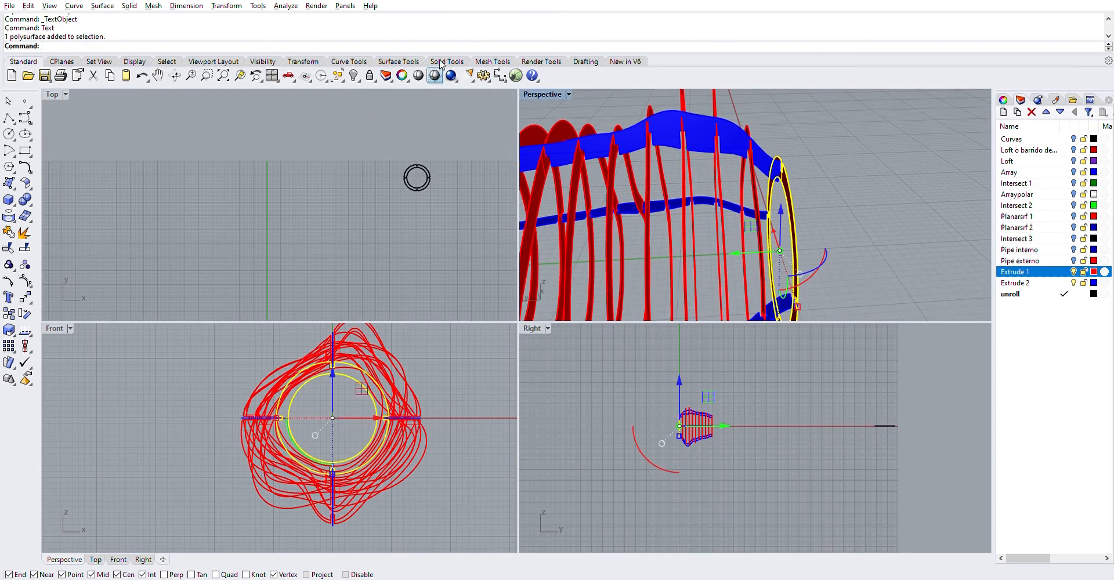
click(354, 76)
Unroll the second ring, adjacent to the hidden end ring, with UnrollSrf and the same explode and label options.
right_drag(764, 134, 867, 158)
click(866, 136)
scroll(333, 238, down, 5)
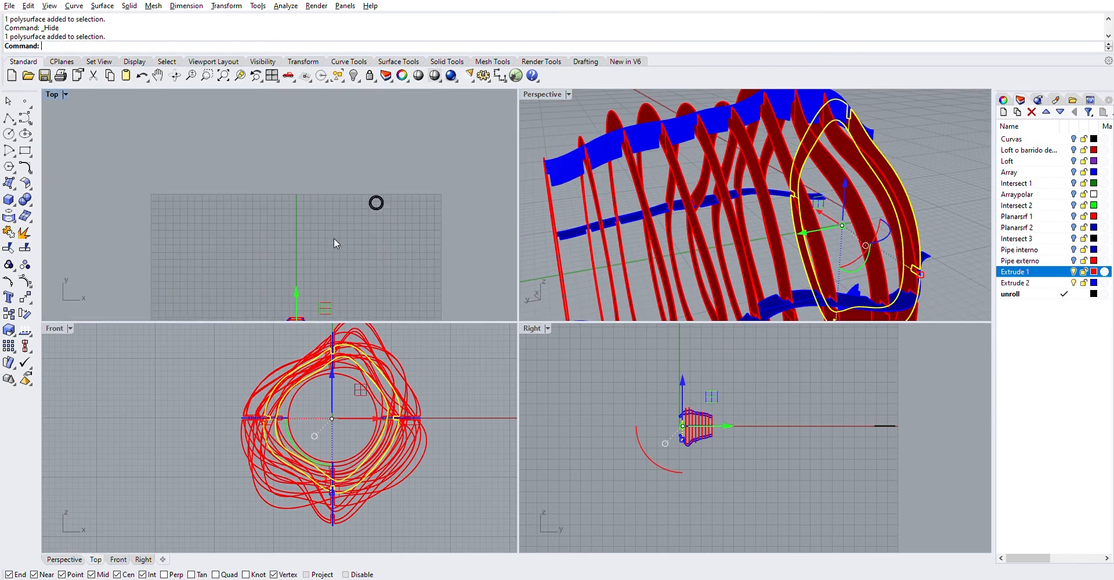
scroll(393, 207, up, 4)
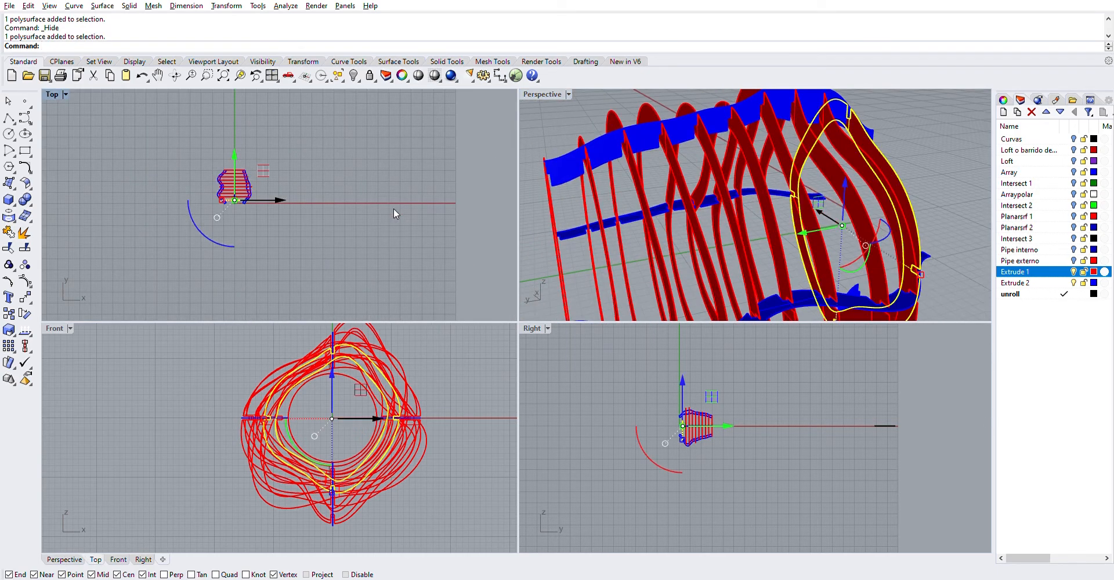
text(UnrollSrf)
key(Return)
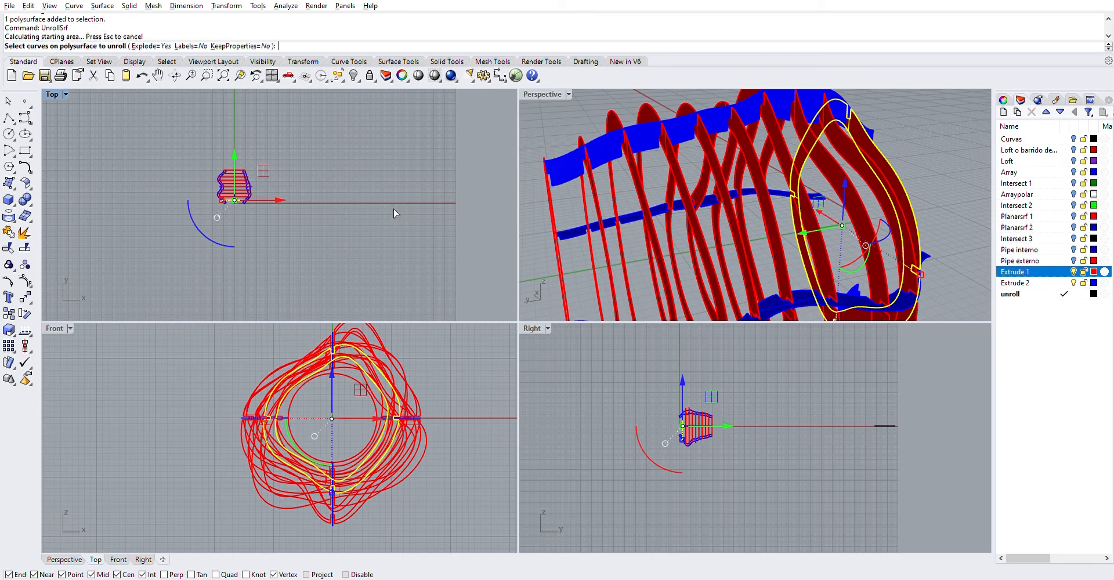
key(Return)
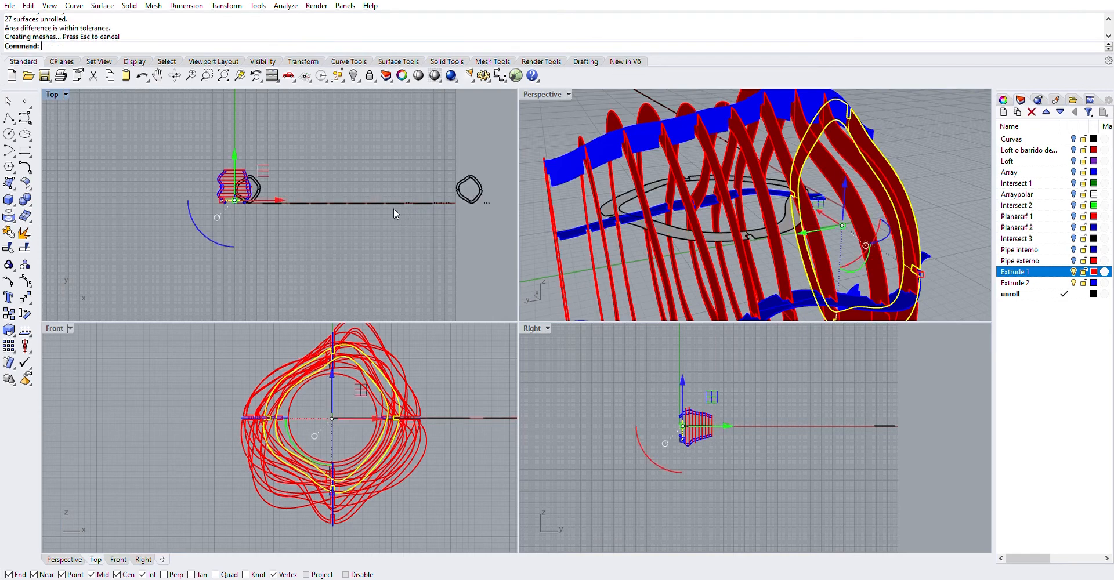
Move the second ring's farther flat face up to the first flat ring and place it directly below that ring in the Top view.
click(457, 175)
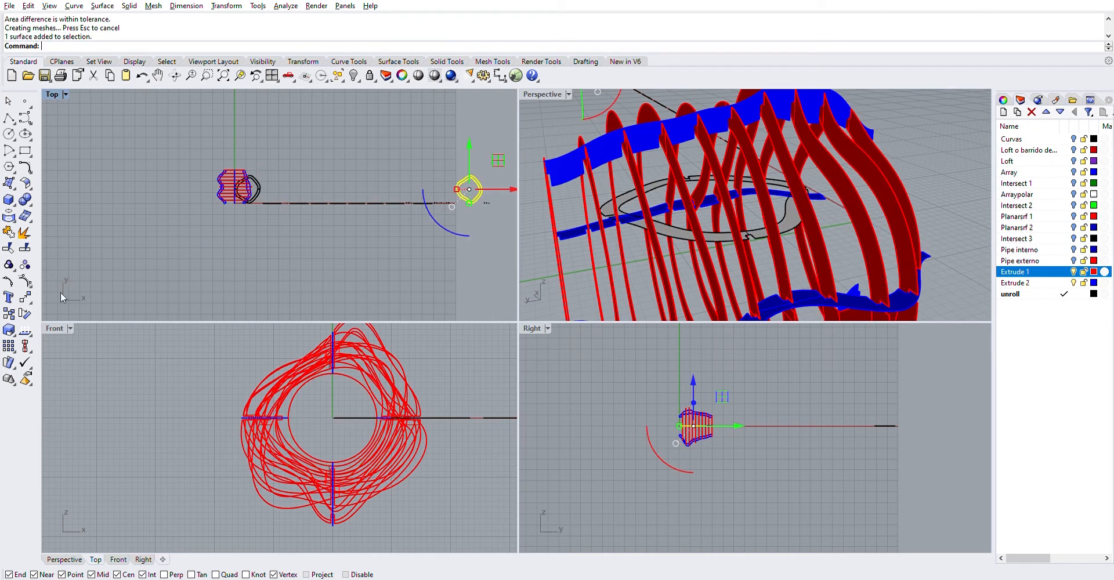
click(25, 281)
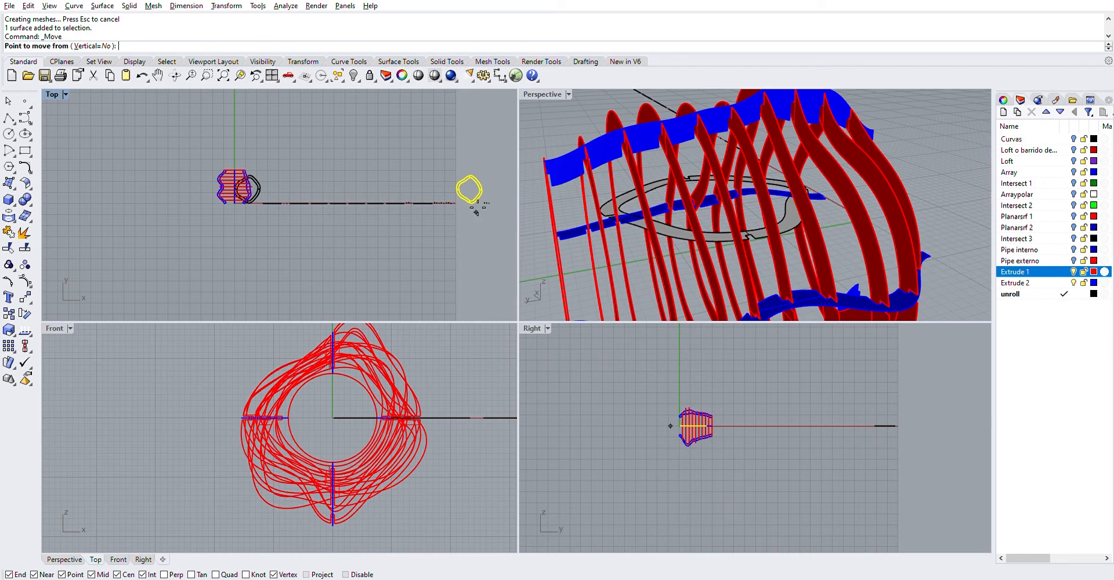
click(453, 203)
scroll(345, 190, down, 3)
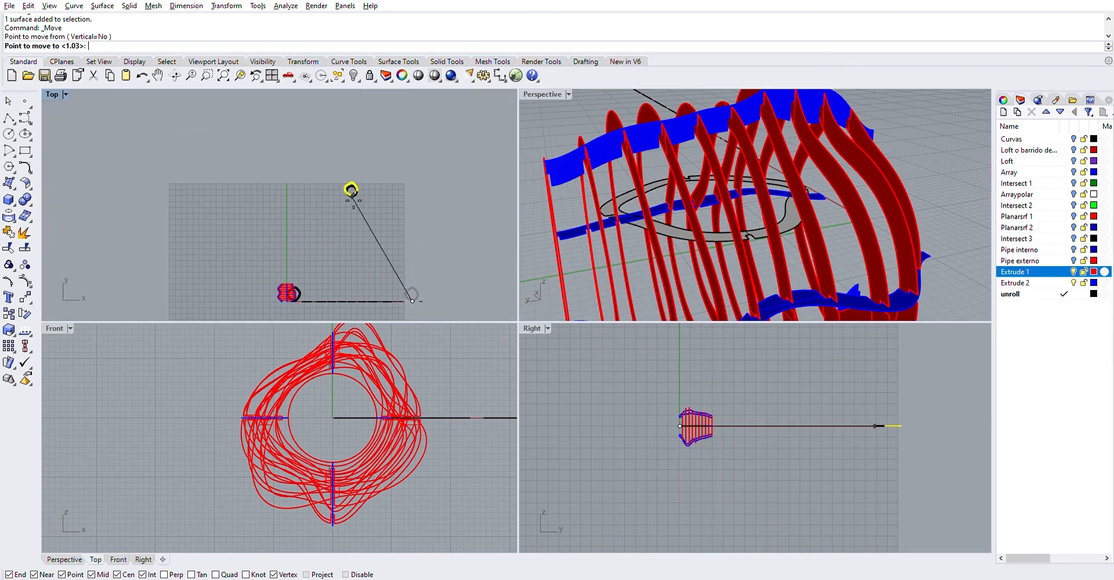
scroll(348, 177, up, 5)
click(352, 174)
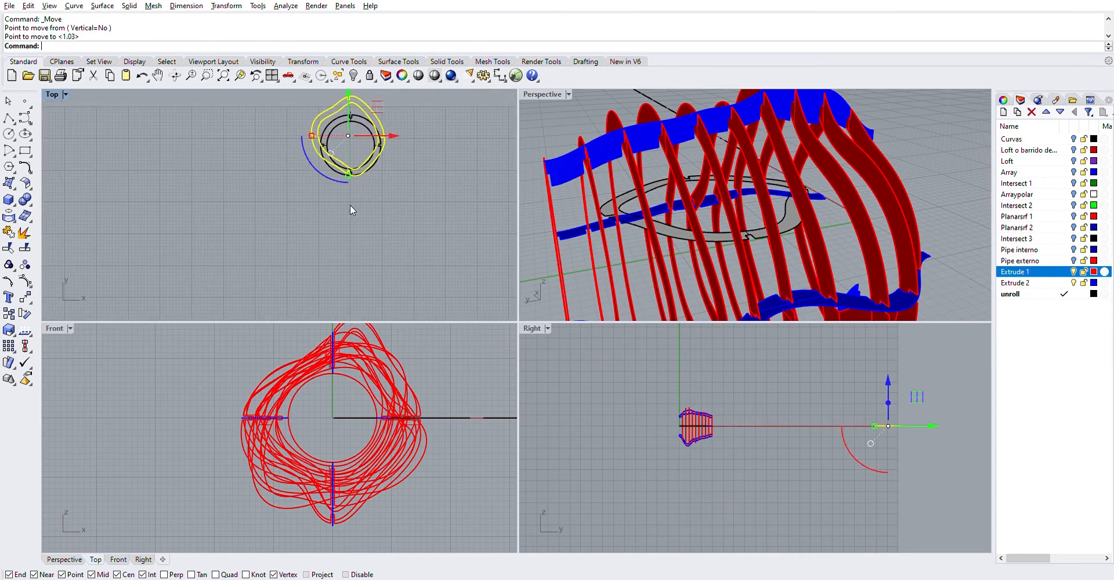
right_click(428, 141)
click(442, 110)
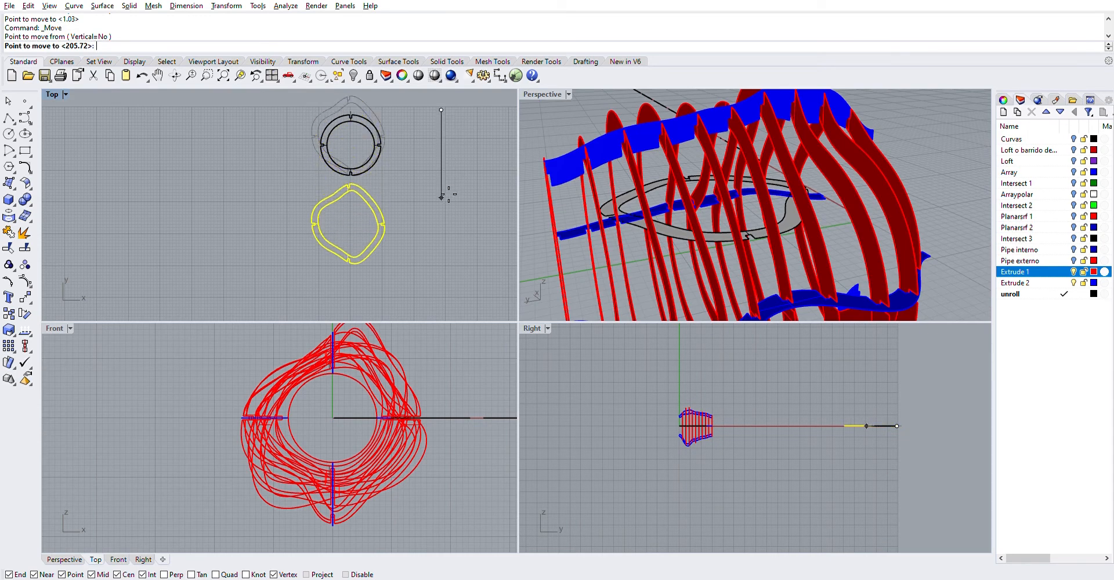
click(441, 189)
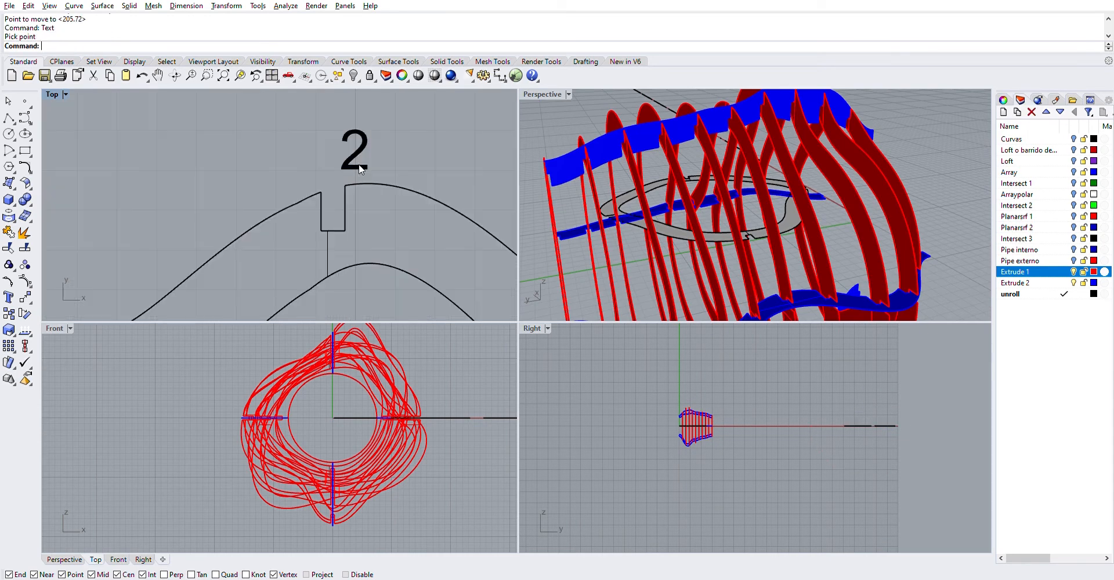
Examine the arrangement of the flat ring pieces and their two columns in the Top view.
scroll(386, 193, down, 8)
scroll(398, 196, down, 6)
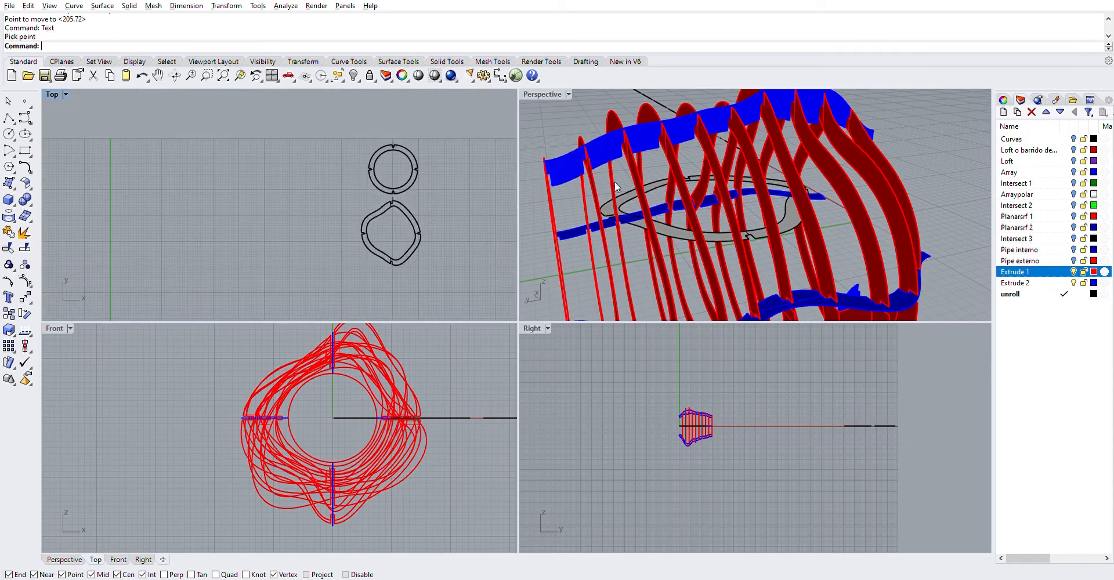
scroll(812, 174, down, 6)
scroll(835, 171, down, 2)
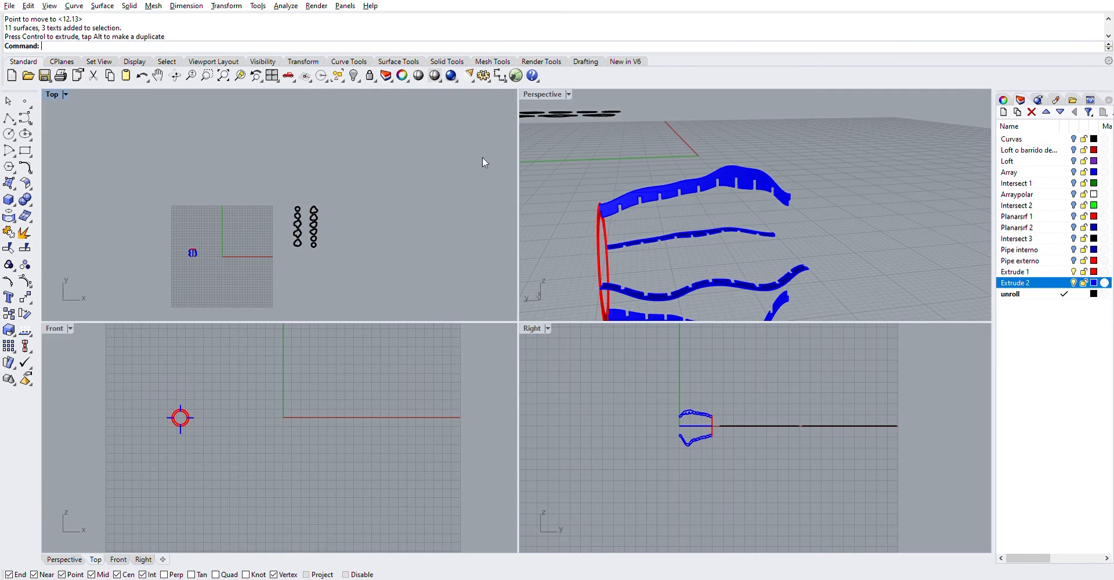
scroll(306, 241, up, 6)
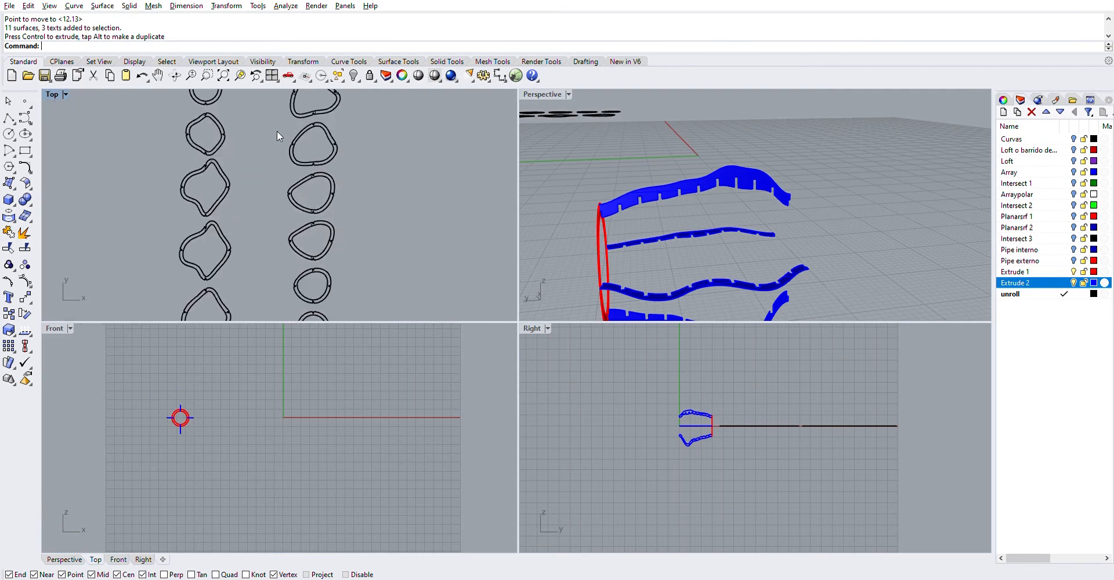
right_drag(277, 130, 287, 191)
scroll(300, 267, down, 3)
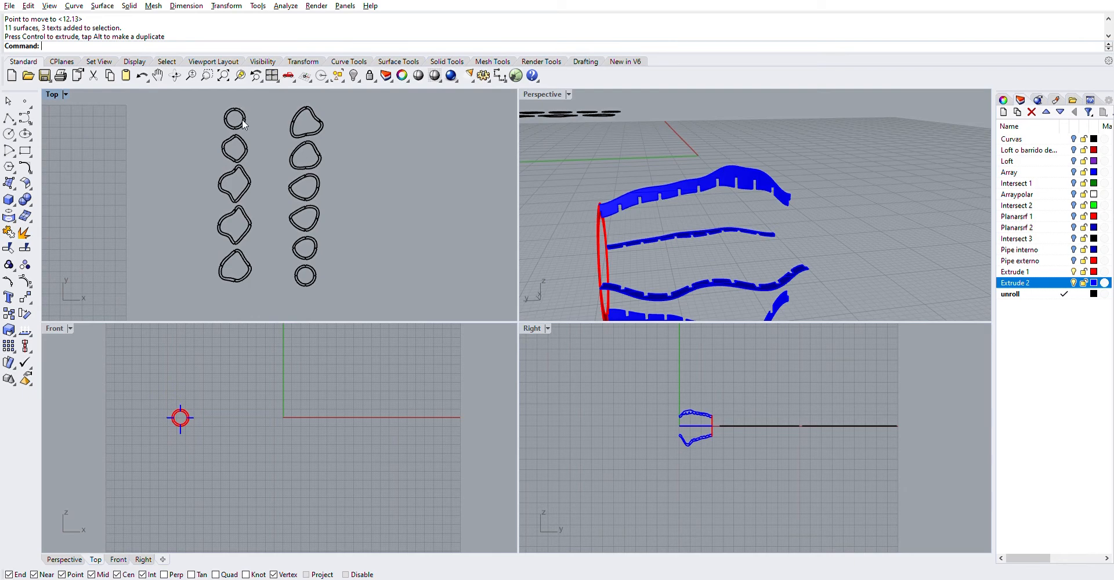
Check the flat rings in both columns one after another, from the smallest to the largest.
click(229, 110)
click(301, 277)
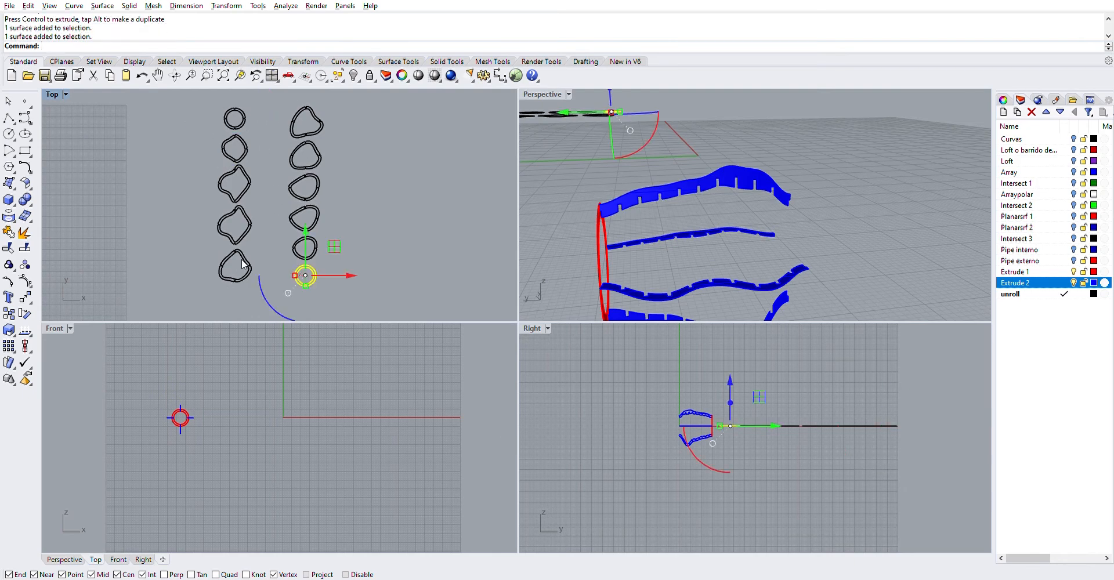
click(235, 181)
click(316, 130)
click(320, 158)
click(318, 217)
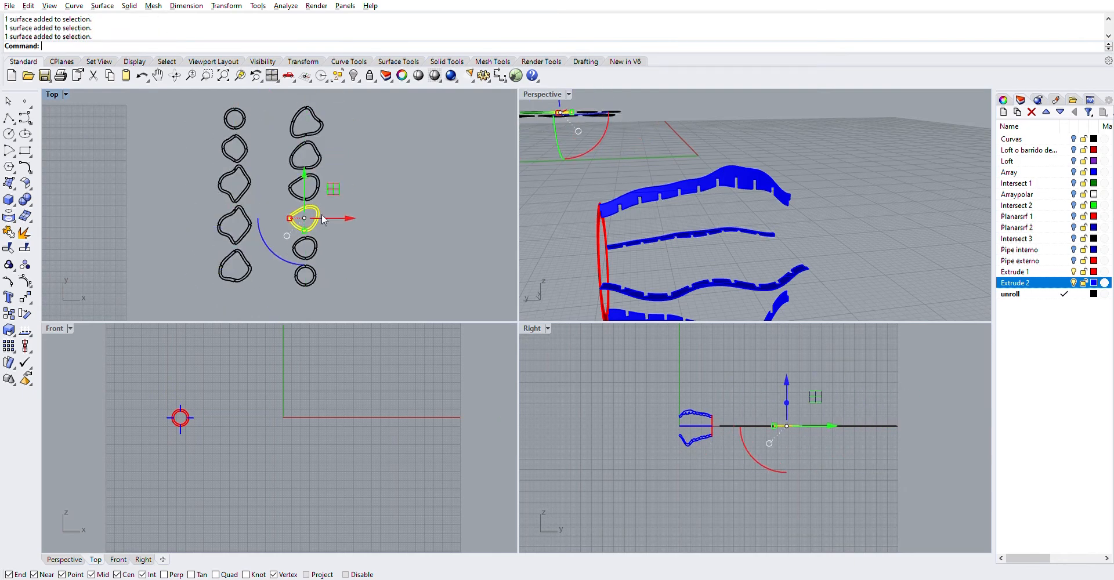
click(316, 248)
click(380, 247)
scroll(348, 247, down, 4)
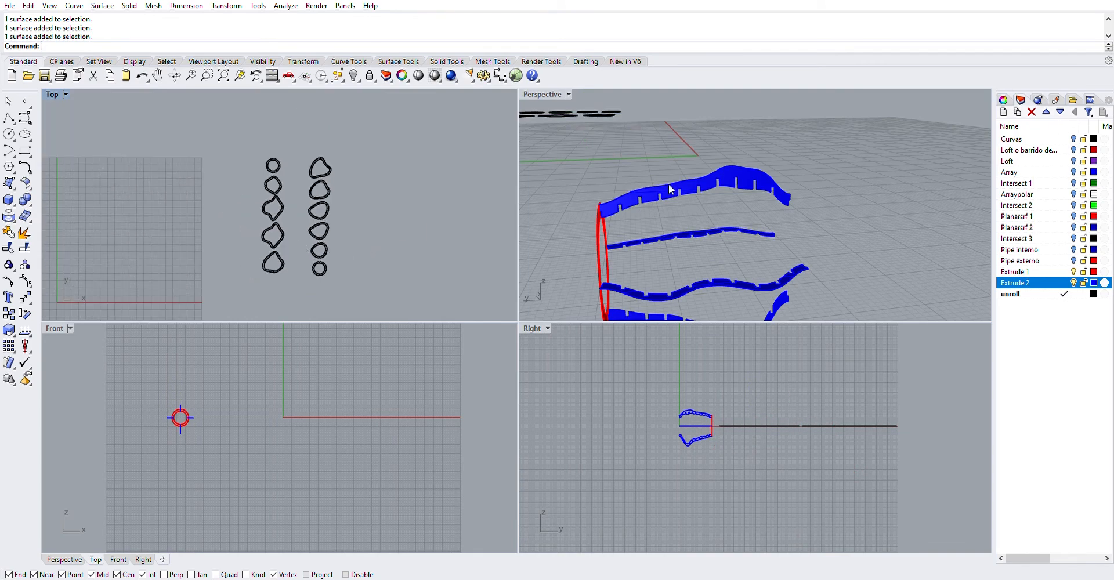
Hide the last visible ring solid and unroll the uppermost blue rib with UnrollSrf, using Explode=Yes and Labels=No.
click(601, 224)
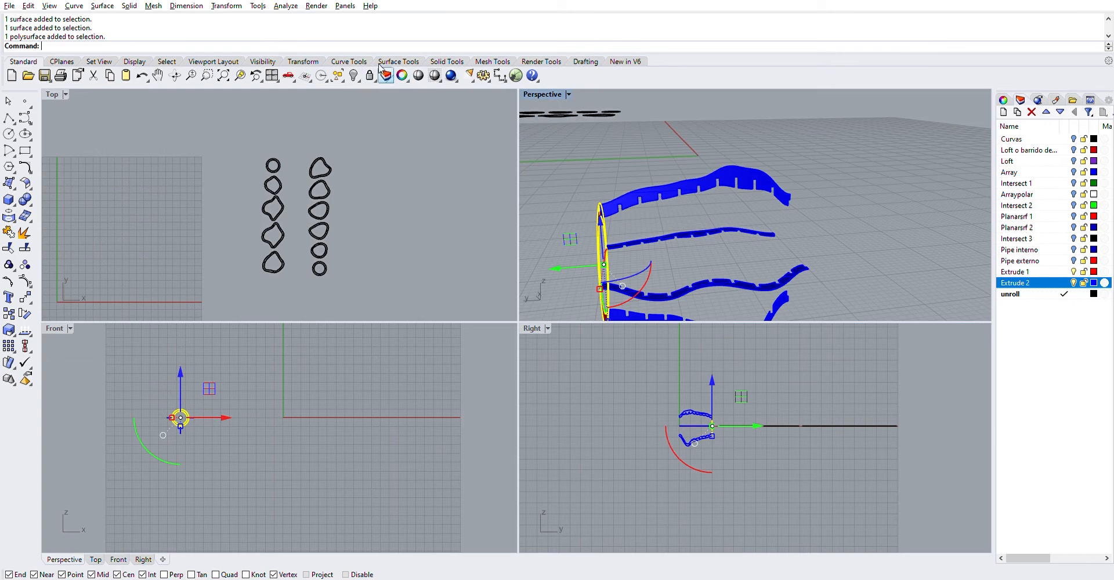
click(353, 76)
click(687, 199)
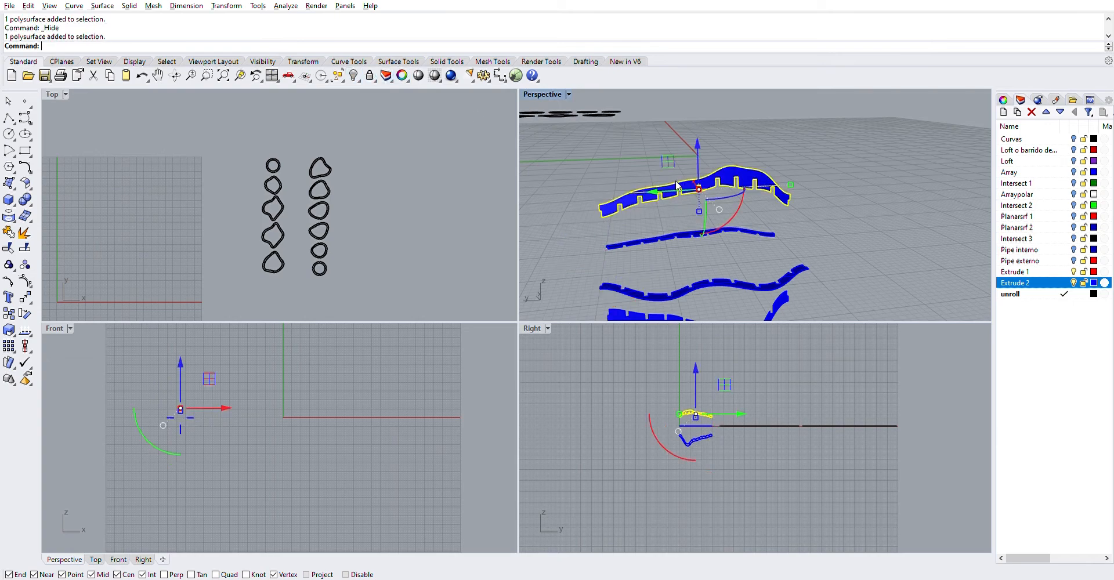
scroll(780, 210, down, 3)
scroll(277, 202, down, 3)
right_drag(261, 196, 381, 195)
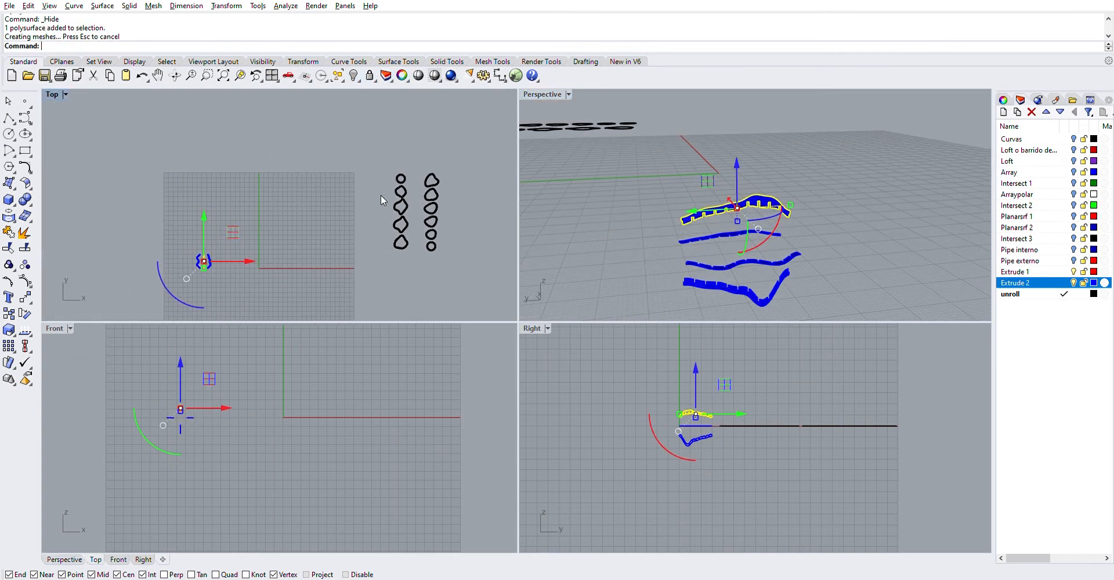
scroll(248, 228, up, 6)
right_drag(248, 229, 363, 192)
scroll(327, 218, up, 4)
right_drag(333, 225, 350, 184)
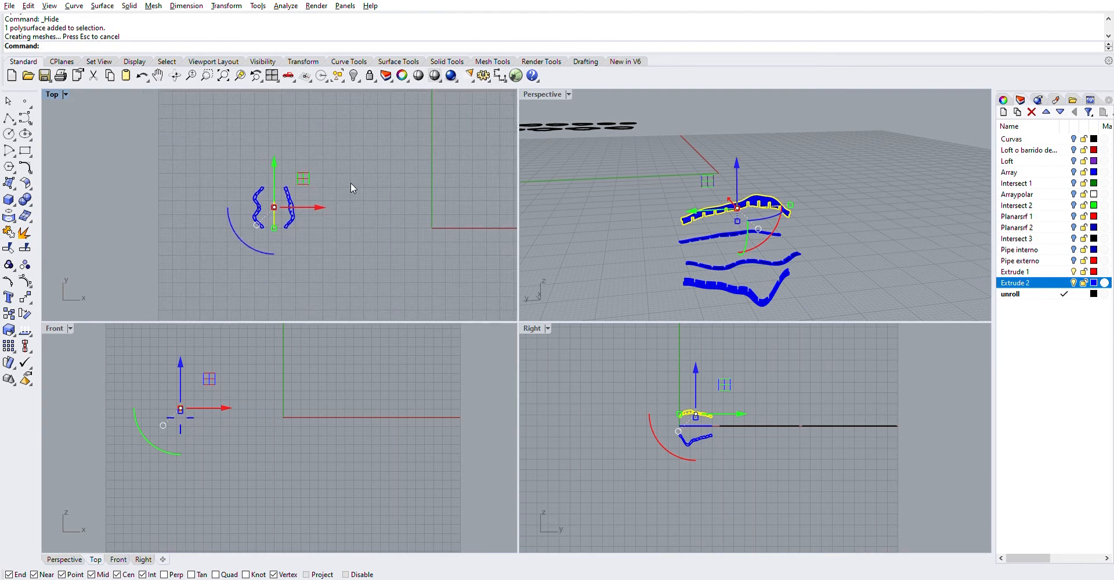
text(UnrollSrf)
key(Return)
key(Return)
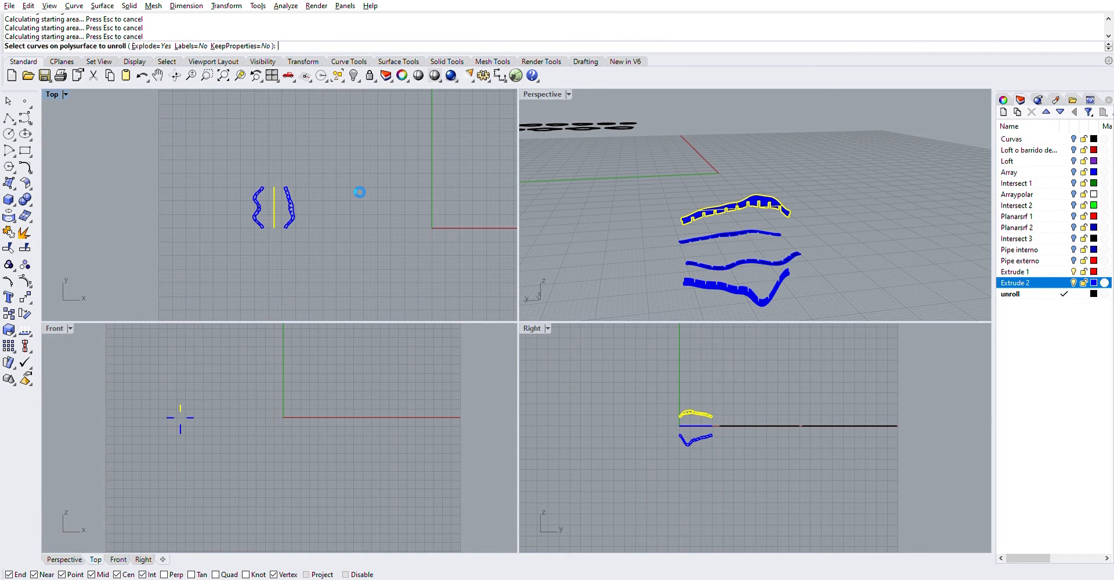
Move the first flat rib face above the second one in the Top view, so their end corners meet.
right_drag(424, 198, 284, 219)
scroll(324, 193, up, 6)
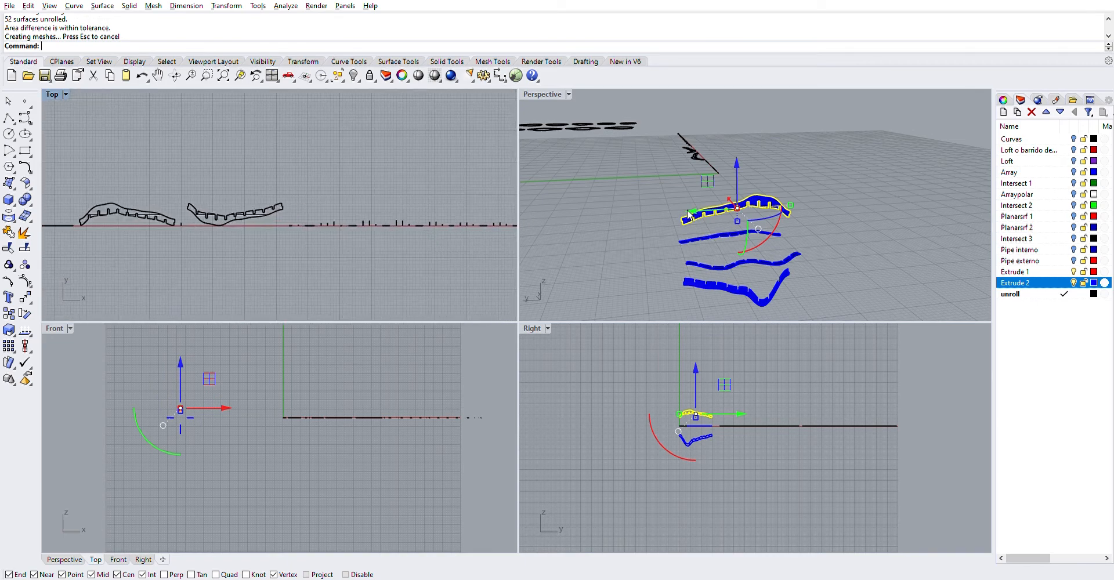
right_drag(452, 227, 371, 204)
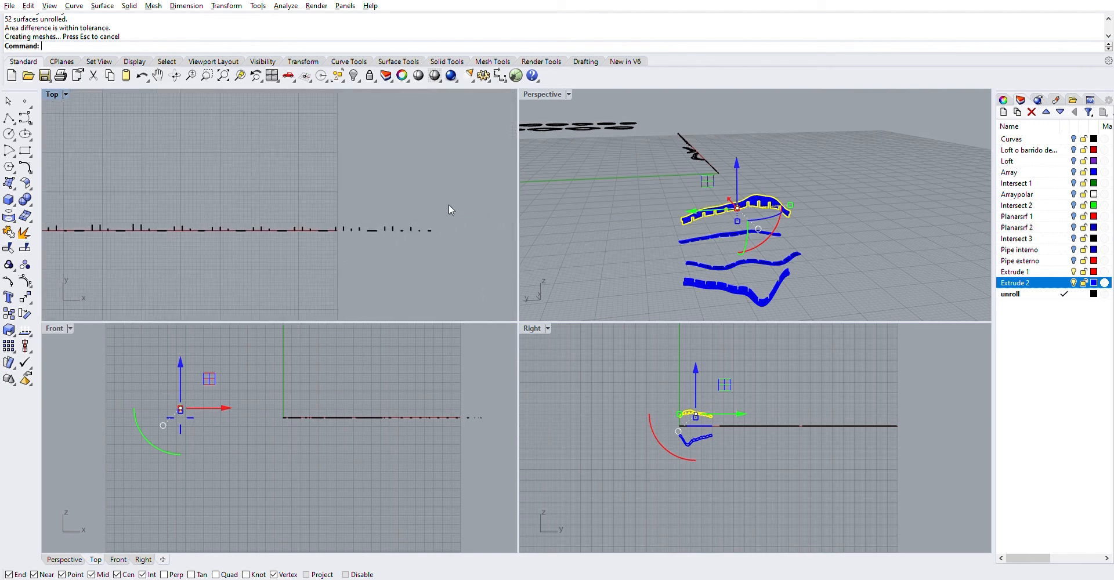
scroll(448, 209, up, 8)
scroll(284, 218, down, 8)
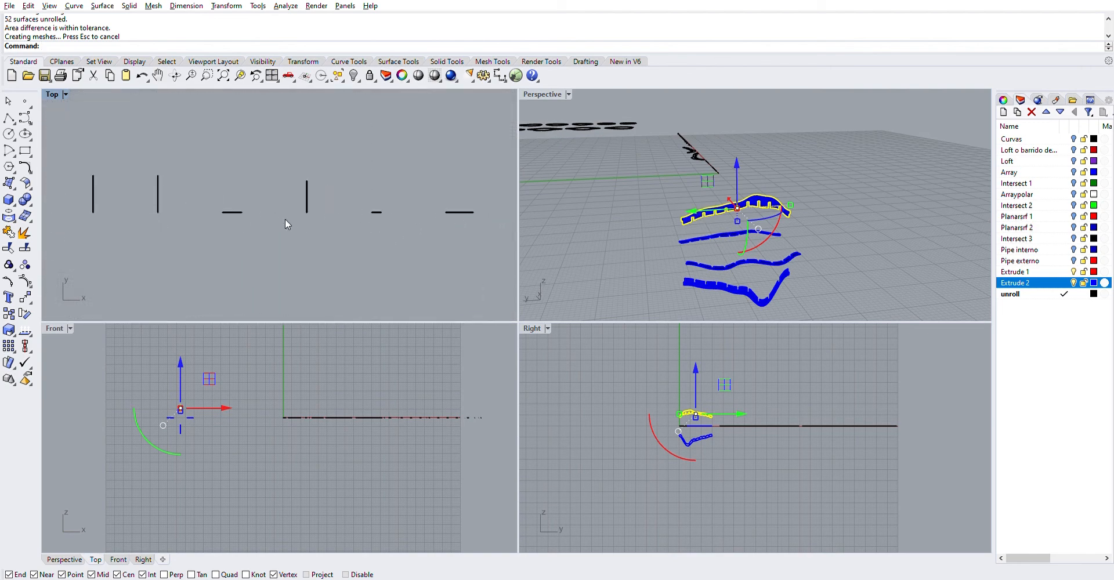
scroll(335, 224, down, 5)
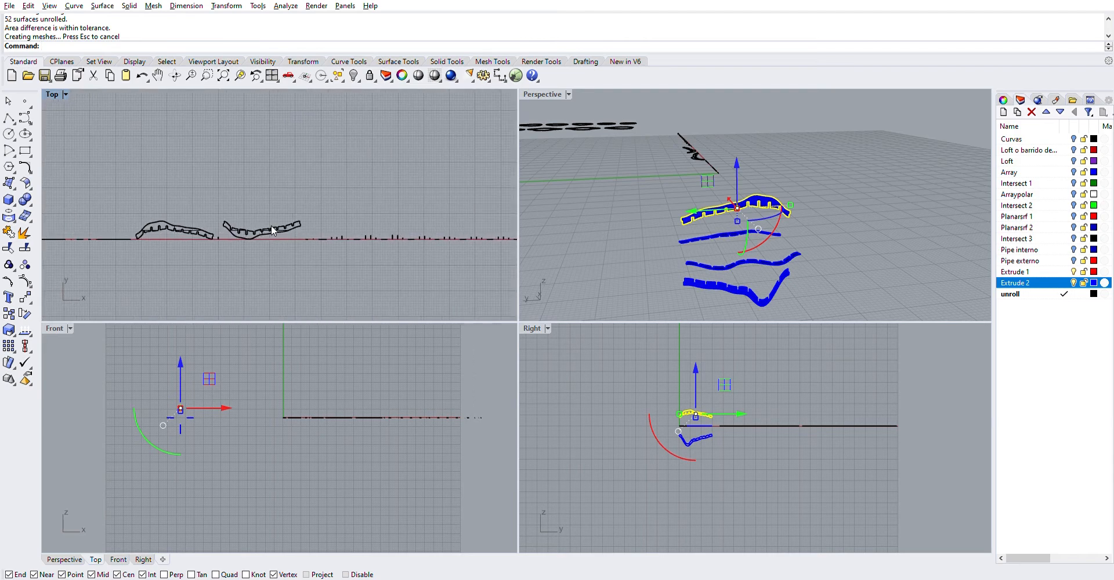
right_drag(207, 226, 259, 223)
click(237, 219)
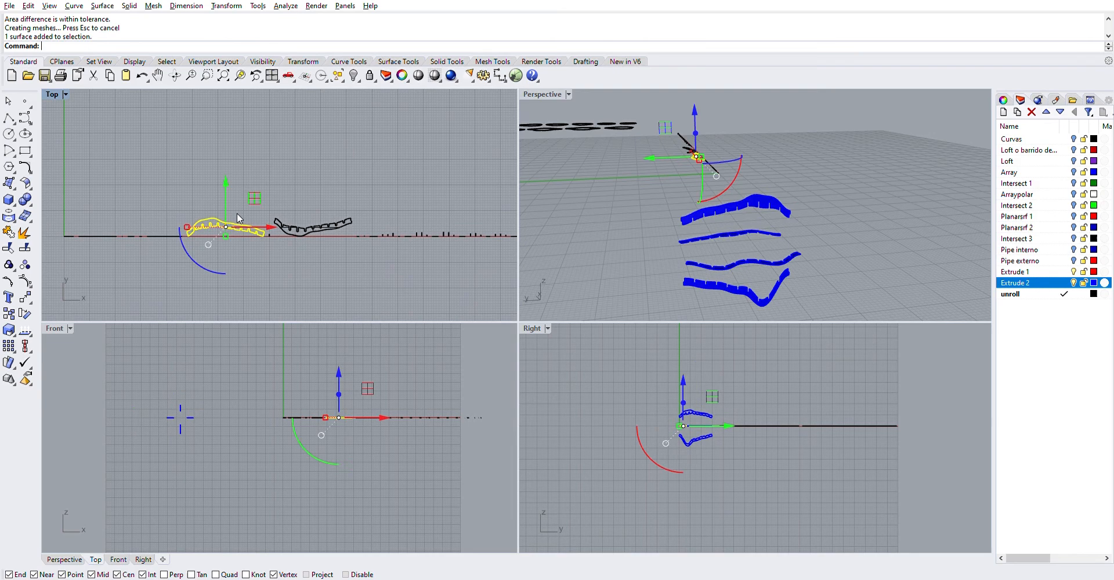
click(25, 297)
scroll(200, 235, up, 2)
click(180, 237)
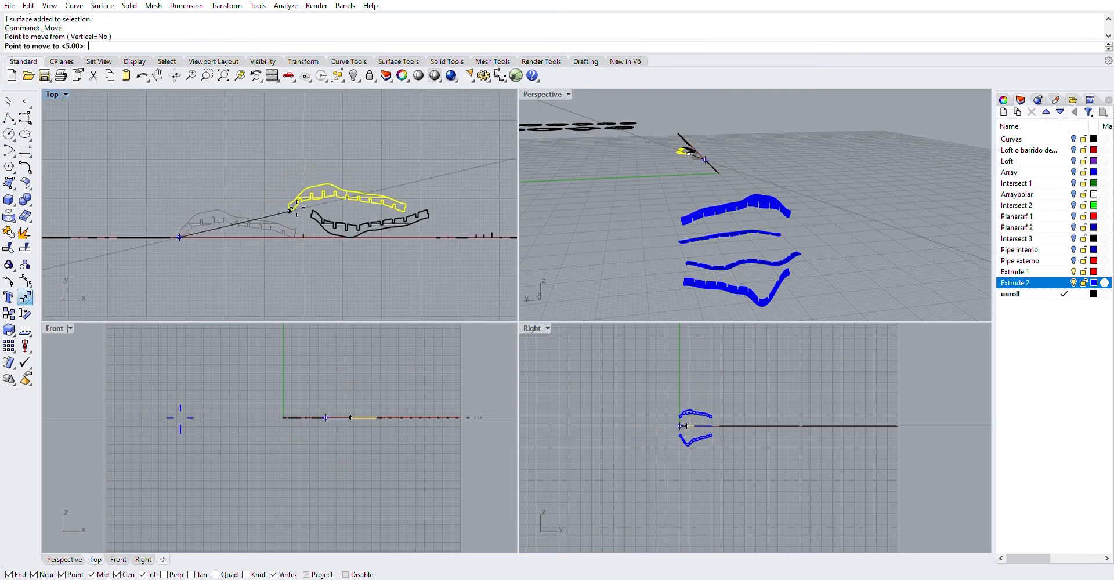
click(315, 203)
scroll(315, 203, up, 5)
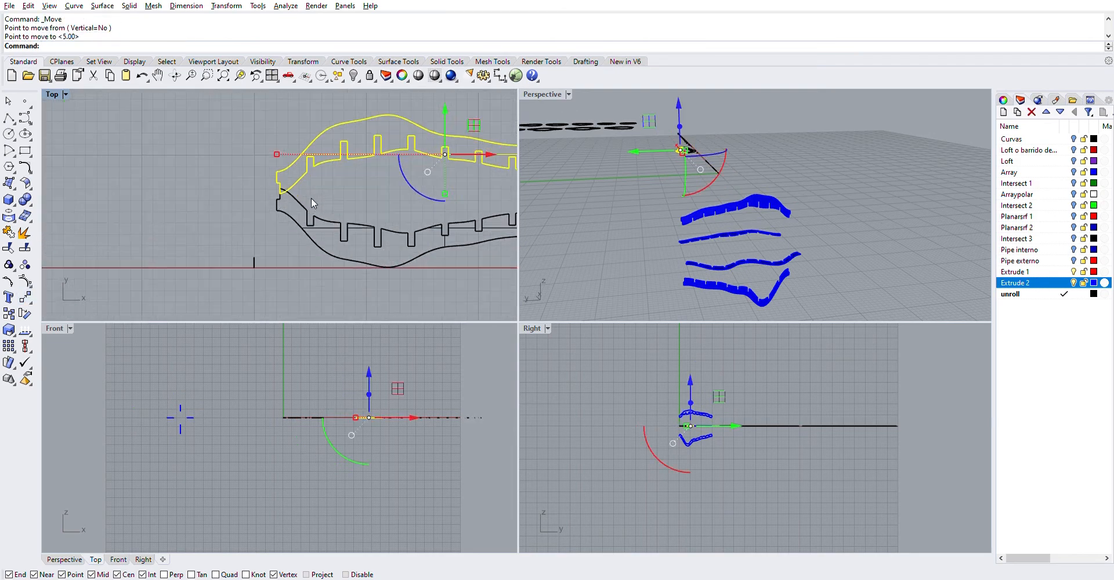
right_click(311, 197)
click(282, 193)
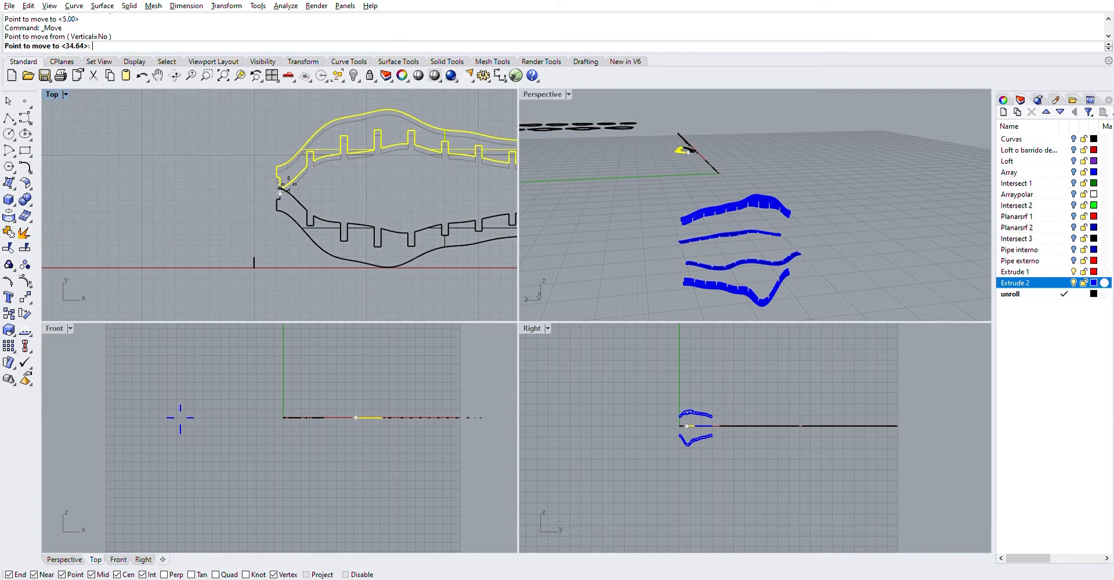
click(284, 187)
Mirror the moved rib face across a horizontal line through the shared corner onto the other face, and delete the source face.
text(Mirror)
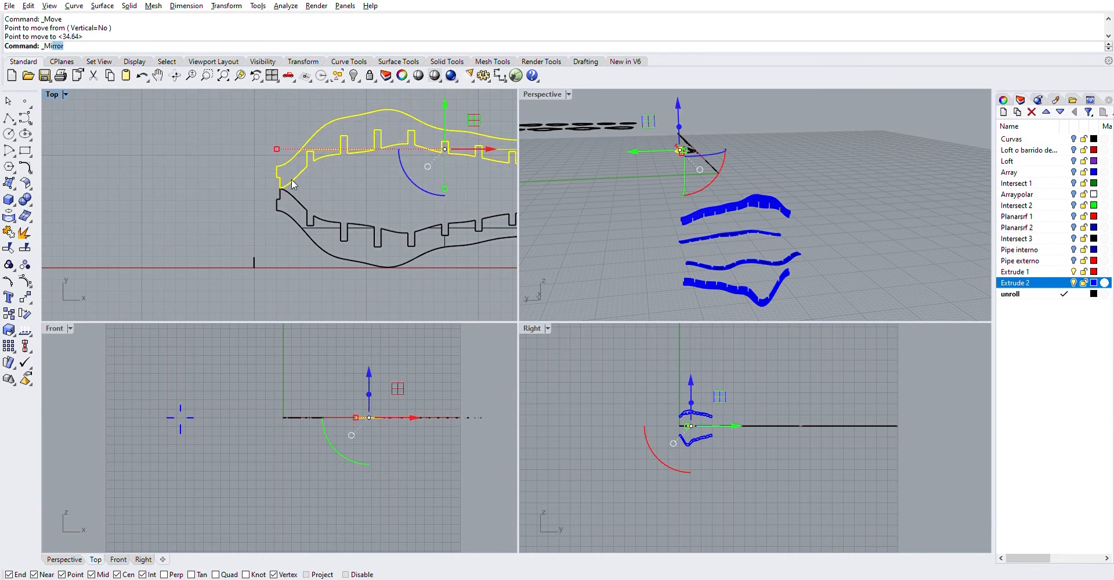
key(Return)
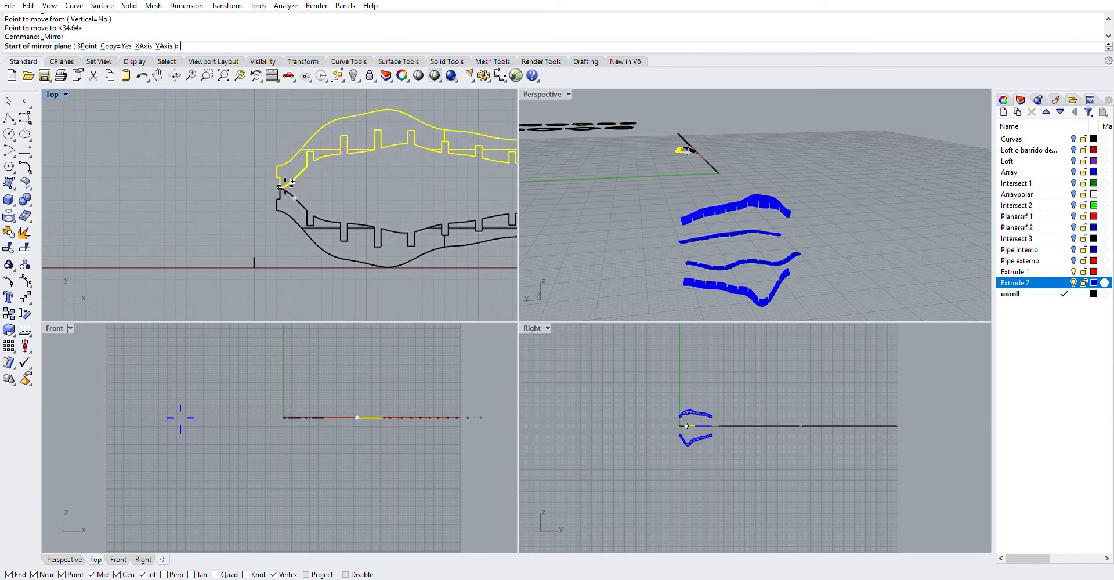
click(280, 188)
click(230, 188)
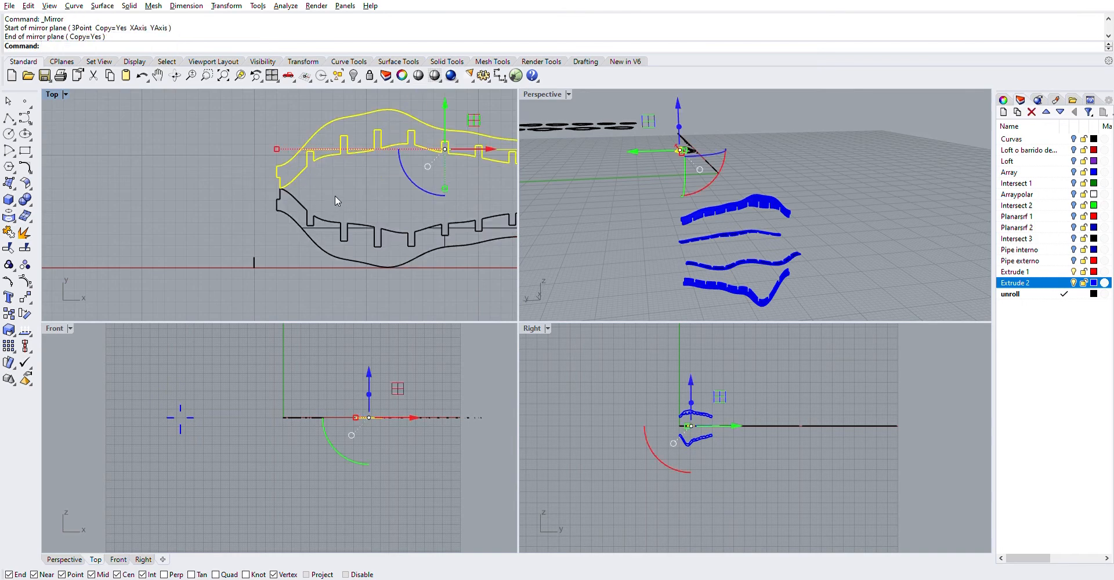
key(Delete)
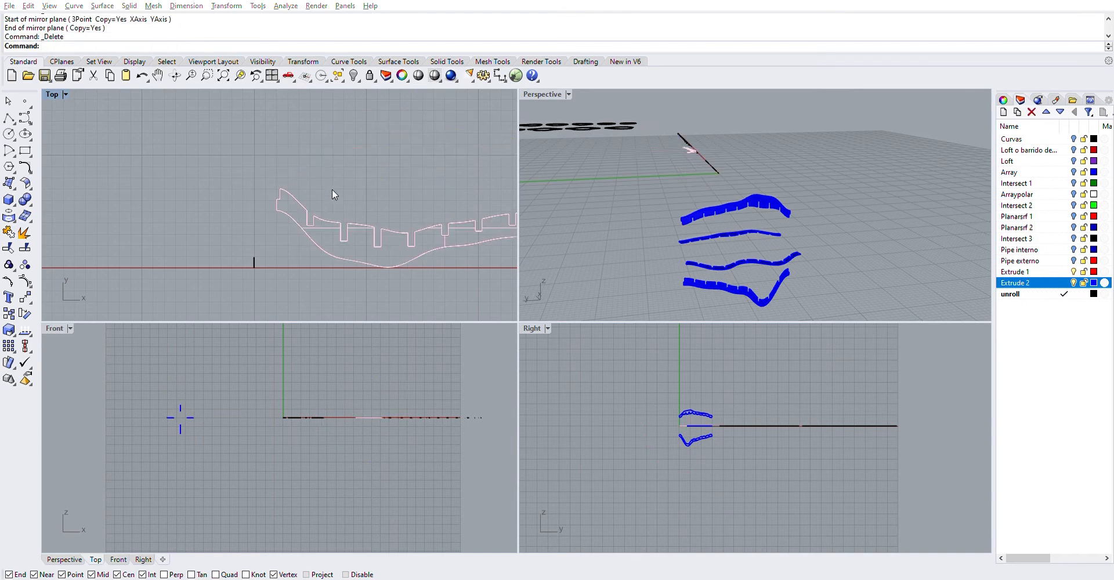
Separate the overlapping rib faces by shifting one upward, and delete the face left below.
click(392, 231)
alt+drag(445, 182, 445, 135)
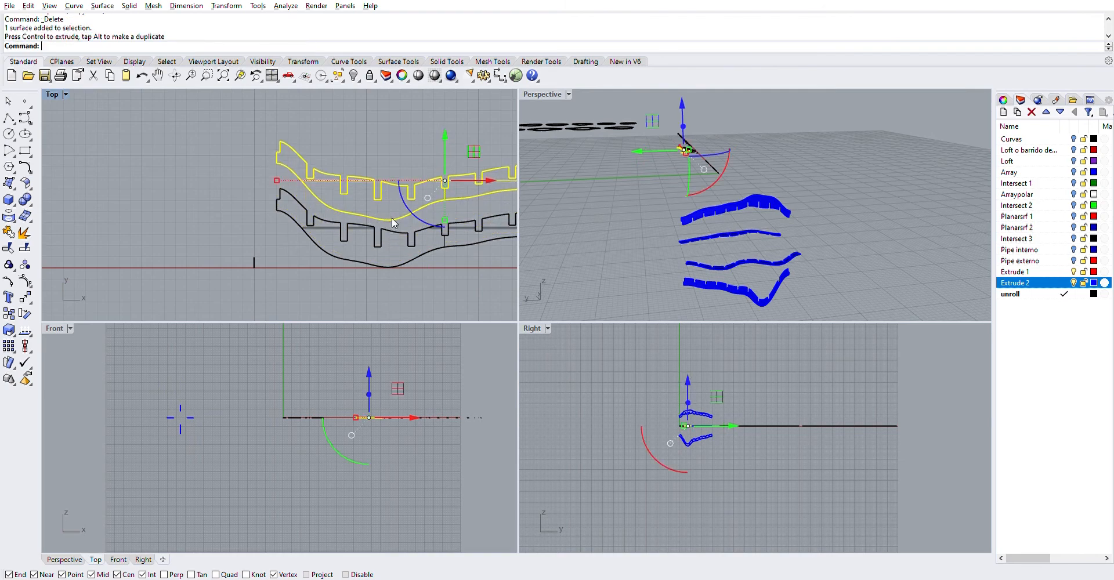
scroll(348, 261, down, 3)
click(384, 249)
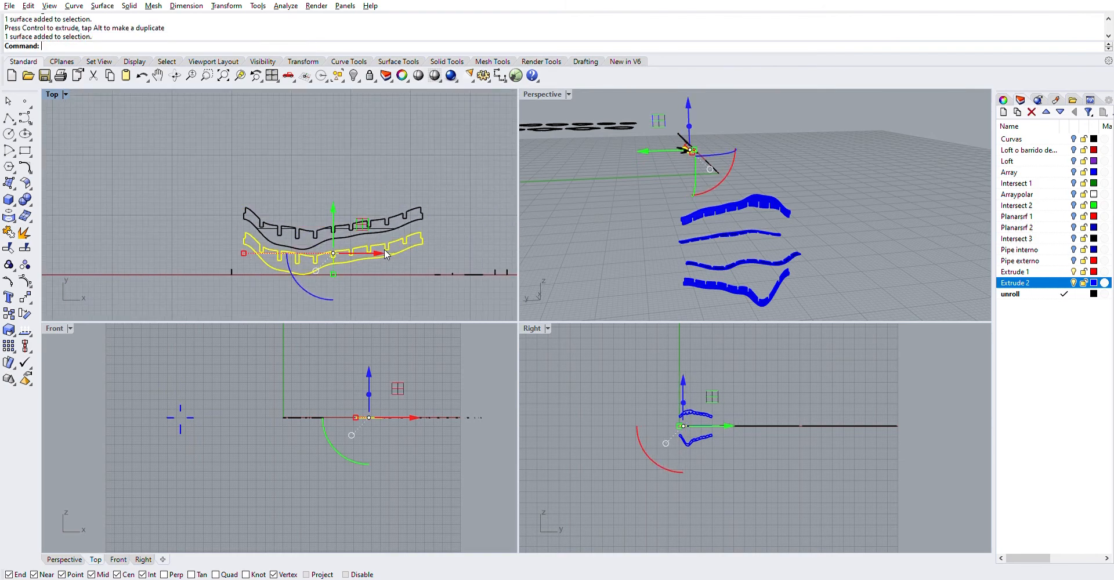
key(Delete)
Move the remaining flat rib up away from the X axis and rotate it 90° clockwise.
click(362, 225)
scroll(386, 208, down, 15)
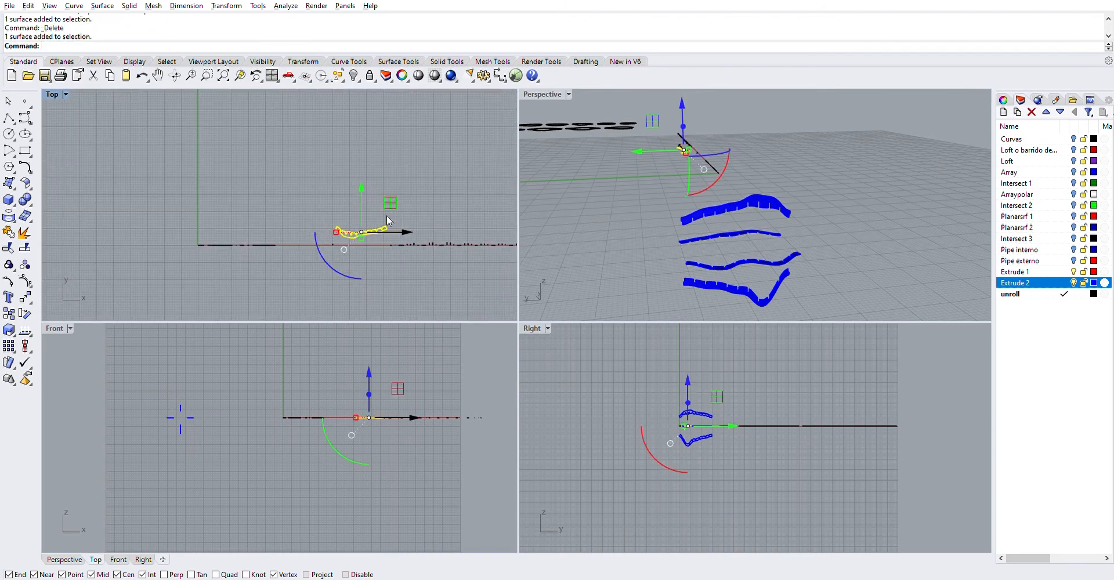
right_drag(385, 205, 369, 233)
drag(359, 201, 372, 150)
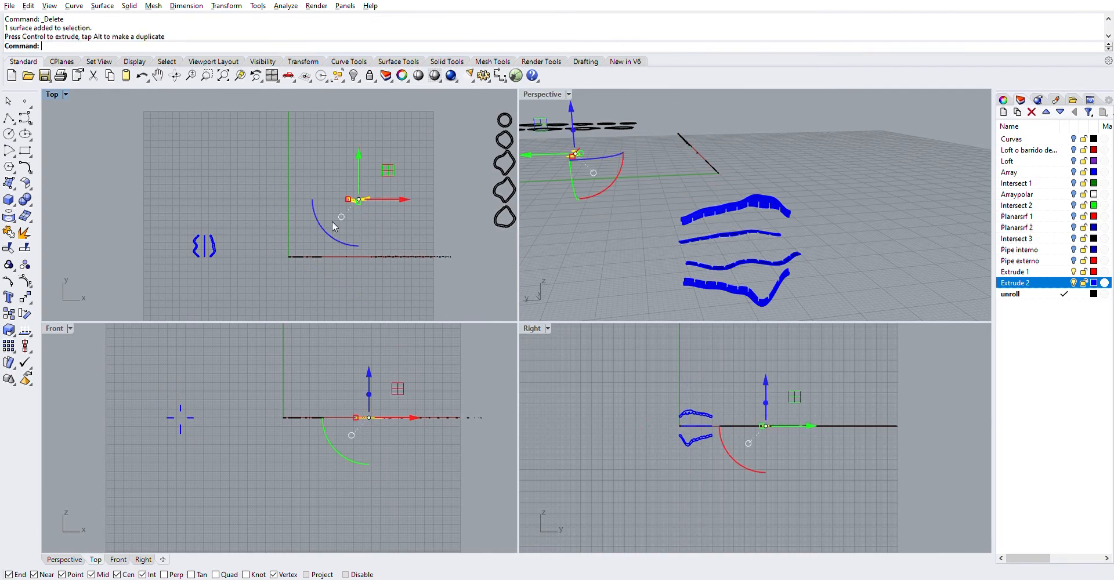
drag(327, 226, 329, 159)
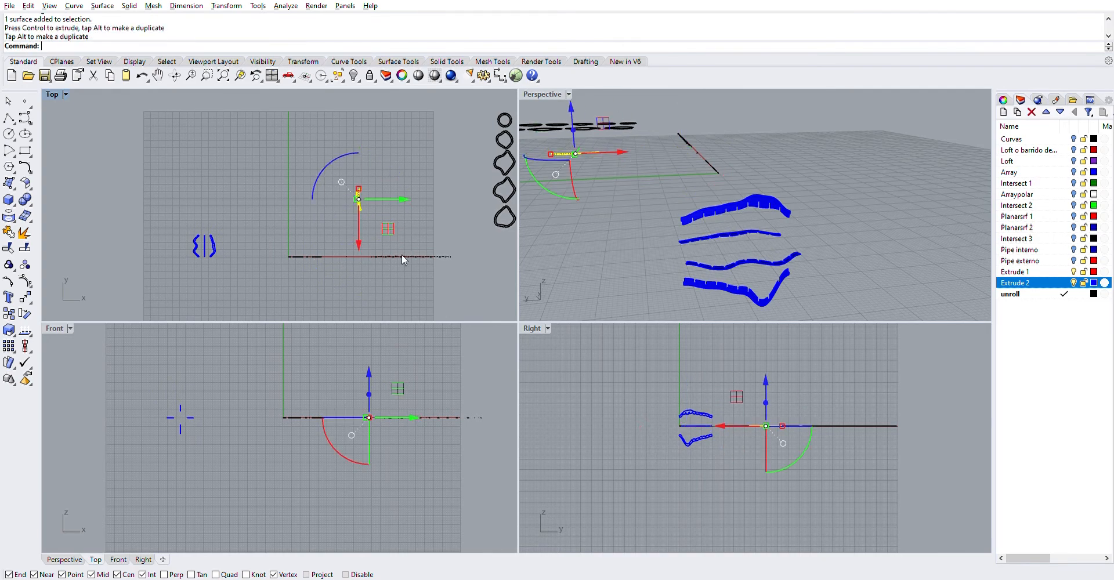
Delete the leftover unrolled edge strips lying along the X axis.
click(477, 240)
drag(477, 241, 276, 266)
key(Delete)
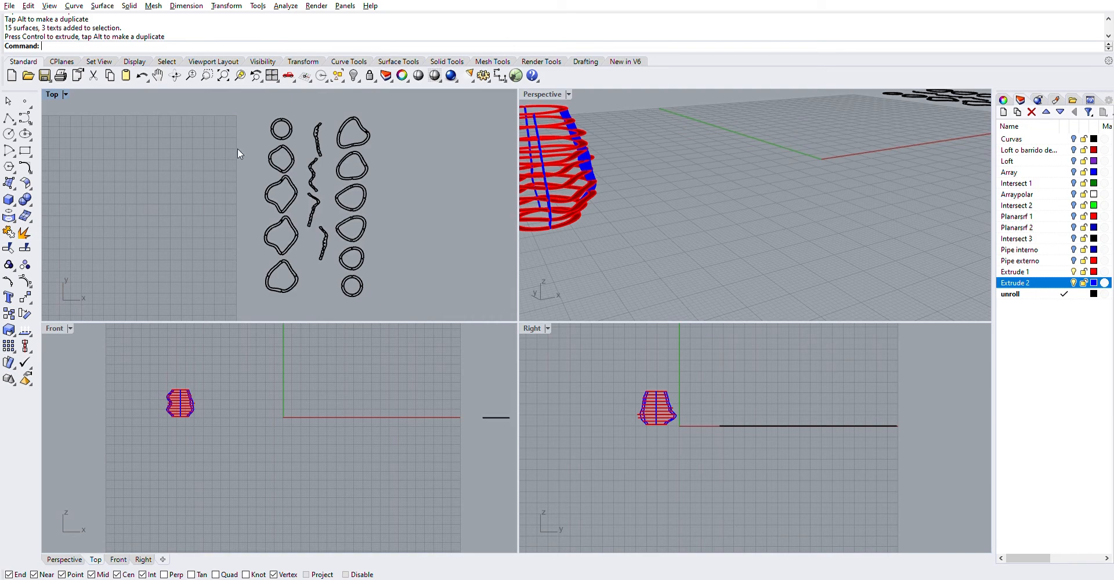
Check the flat rings of the first column and the flat ribs beside them individually in the Top view.
click(290, 123)
click(292, 152)
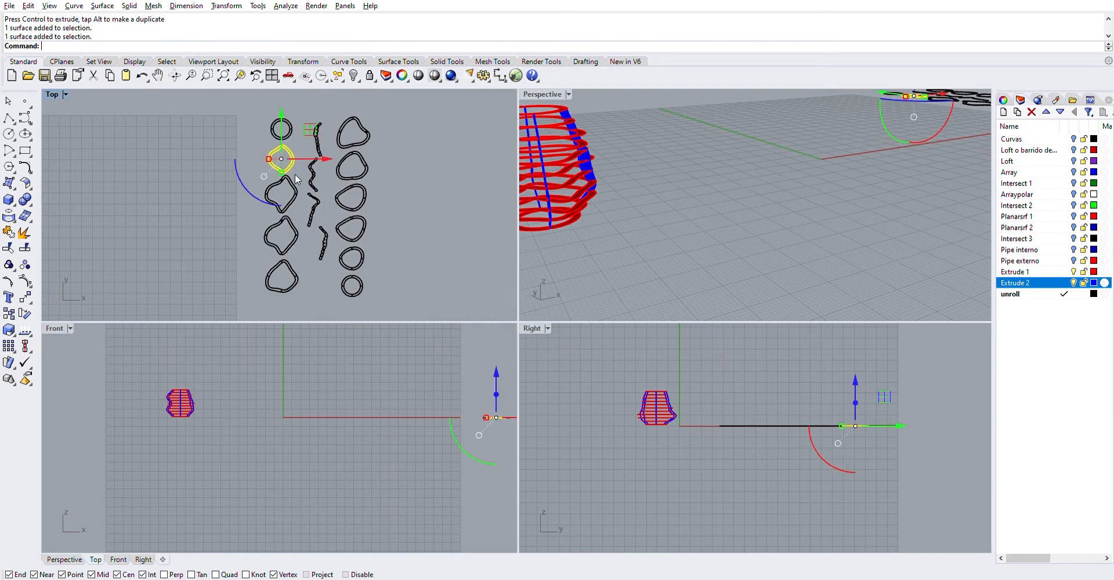
click(293, 183)
click(292, 223)
click(297, 273)
click(323, 244)
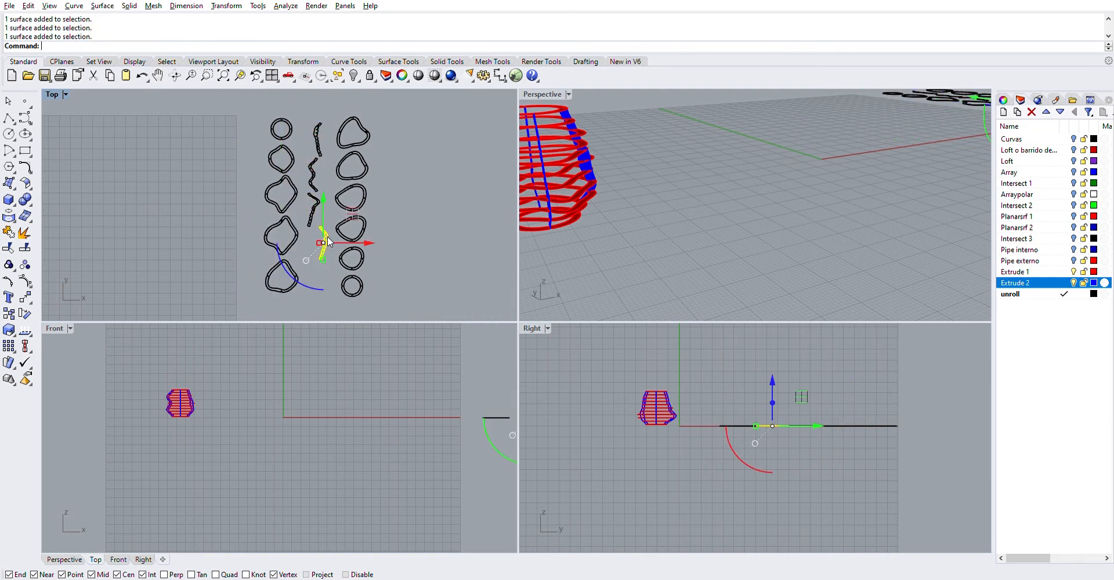
click(313, 212)
click(317, 125)
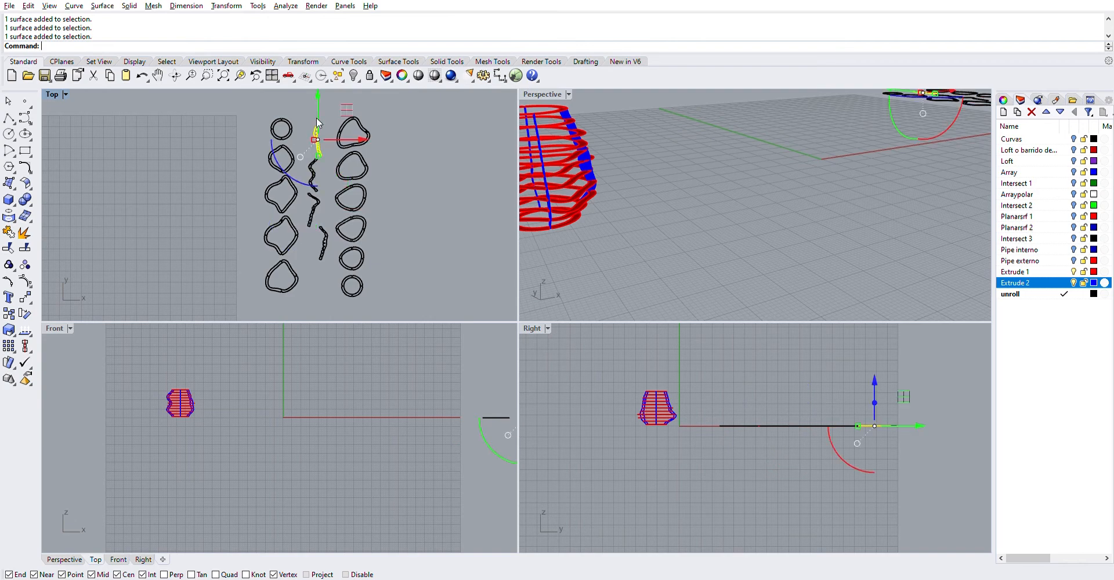
click(427, 142)
Examine the piece numbers, the slots and the overall flat layout up close in the Top and Perspective views.
scroll(292, 112, up, 6)
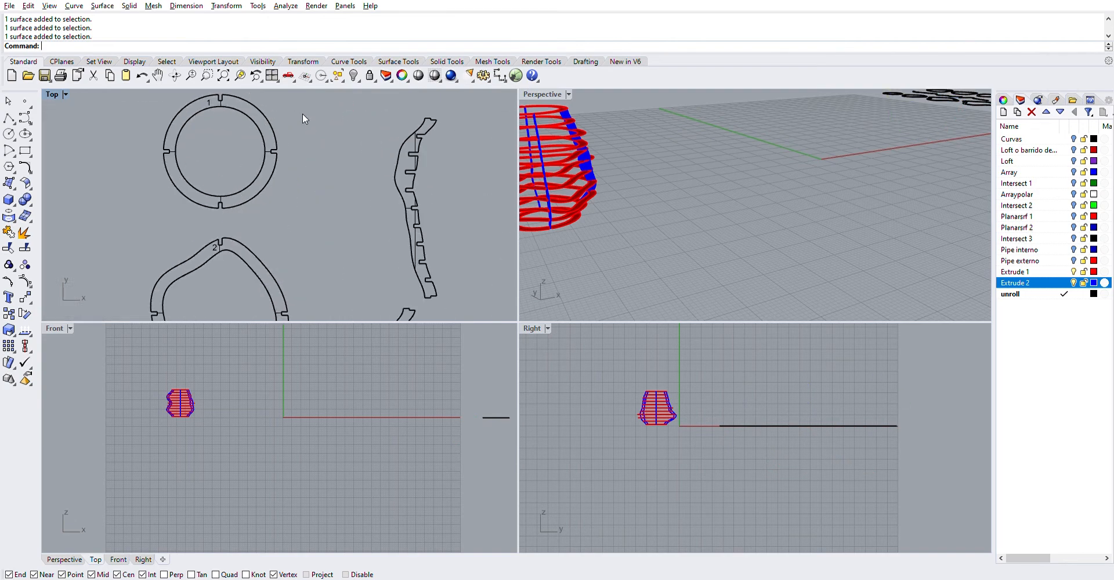
scroll(305, 119, down, 2)
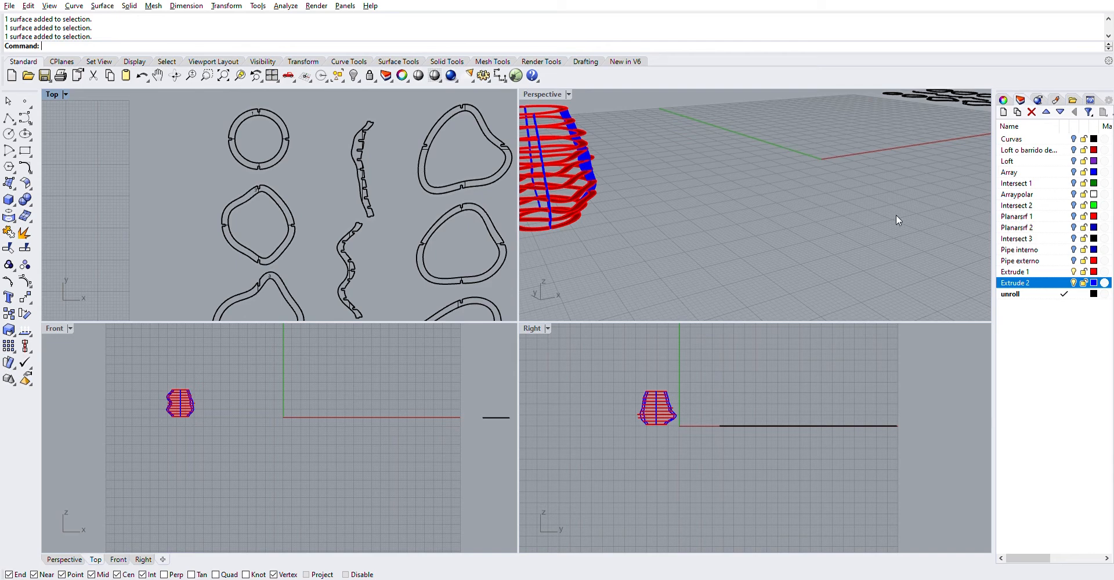
scroll(895, 215, down, 5)
shift+right_drag(898, 190, 348, 160)
right_drag(632, 145, 669, 193)
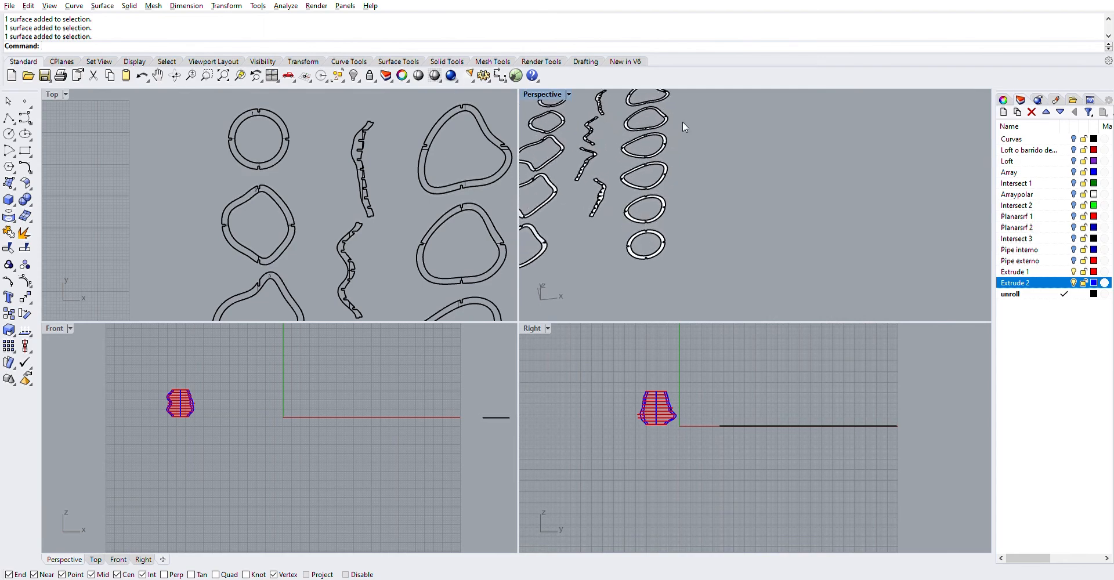
right_drag(682, 121, 724, 184)
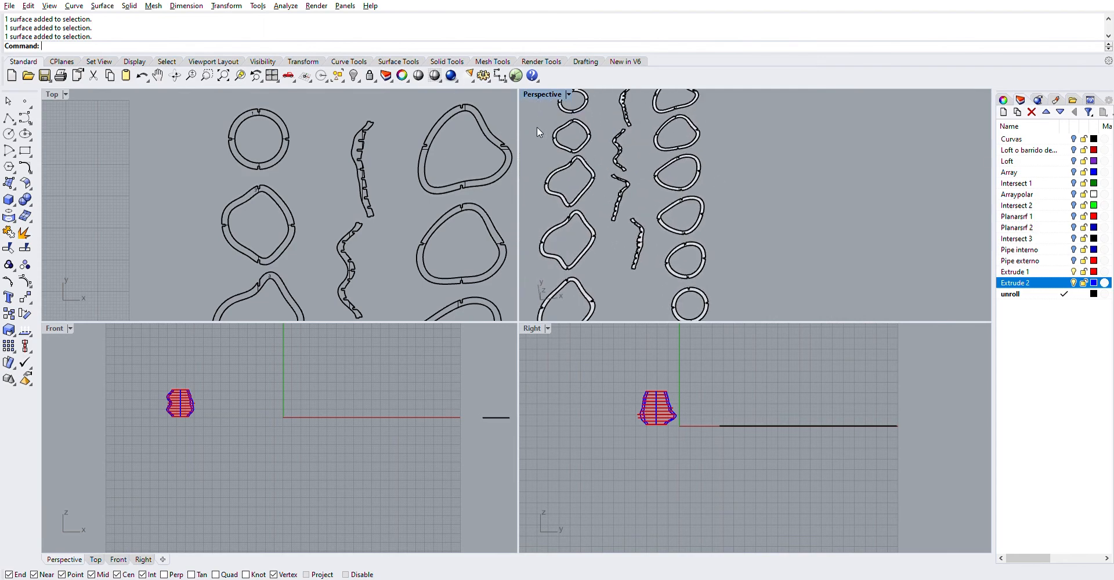
scroll(488, 108, up, 6)
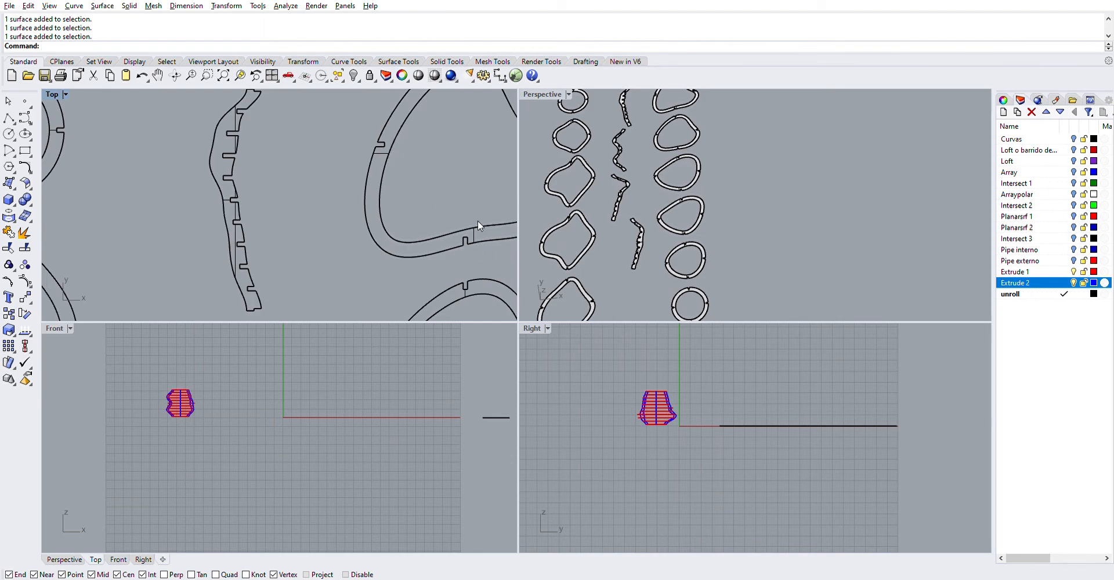
scroll(478, 221, down, 4)
scroll(469, 187, up, 4)
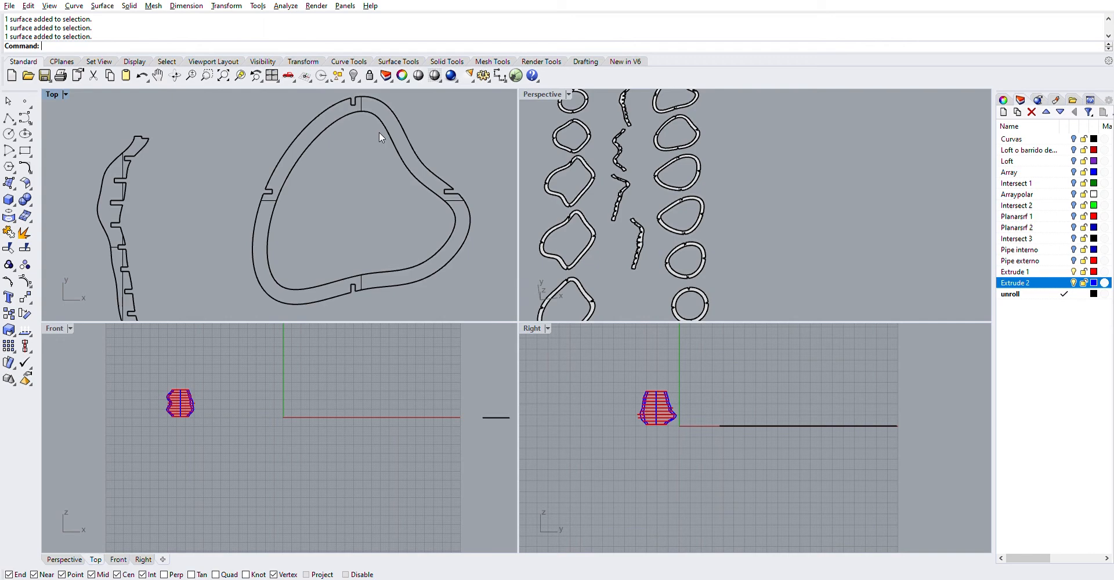
Create a red layer named "Curvas de corte" below the unroll layer and make it the current layer.
scroll(685, 185, up, 3)
click(694, 179)
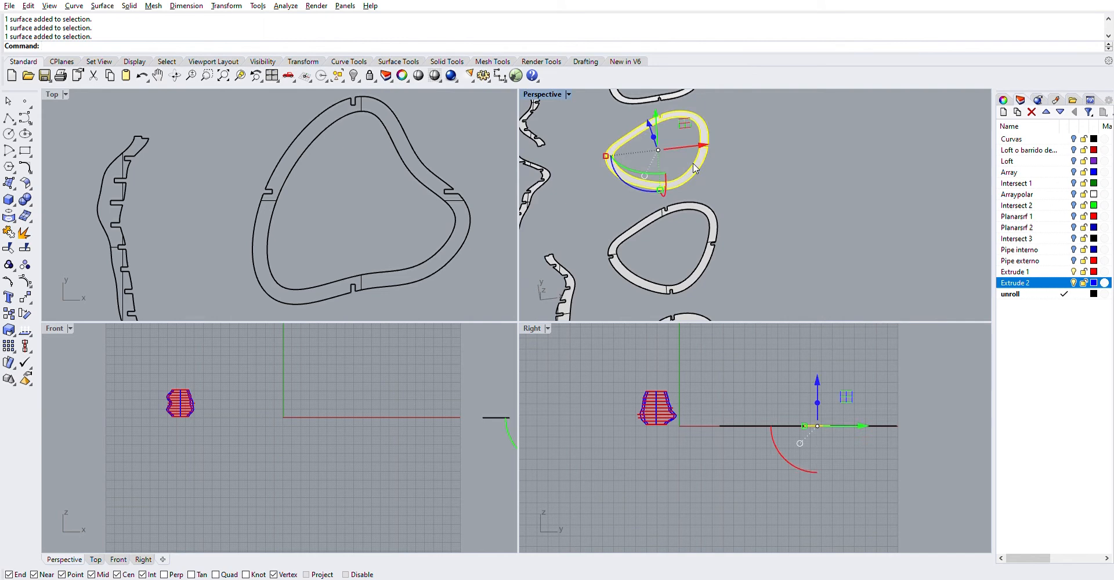
click(1035, 294)
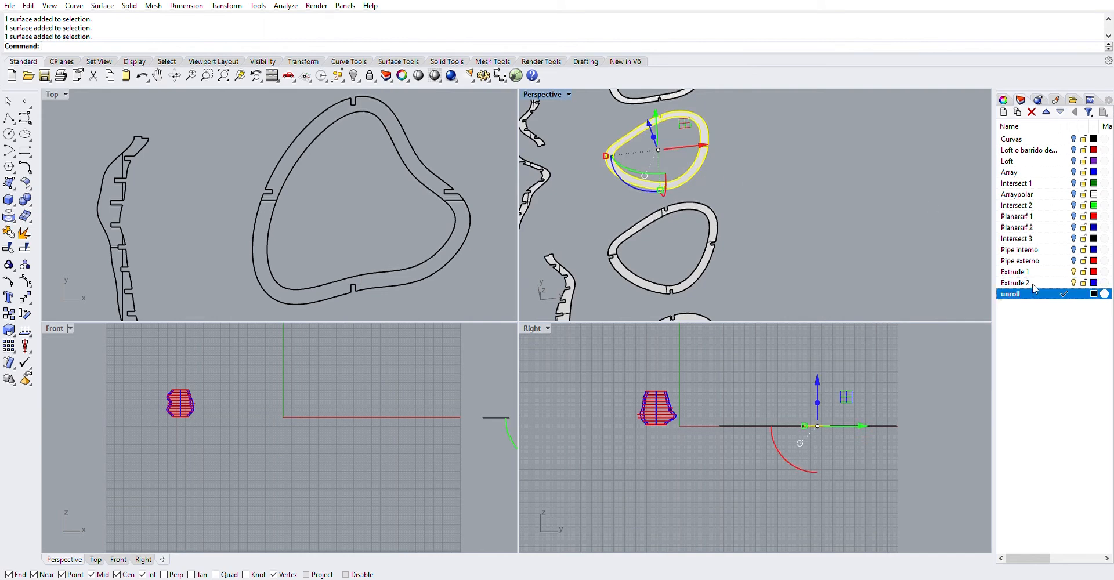
click(1003, 112)
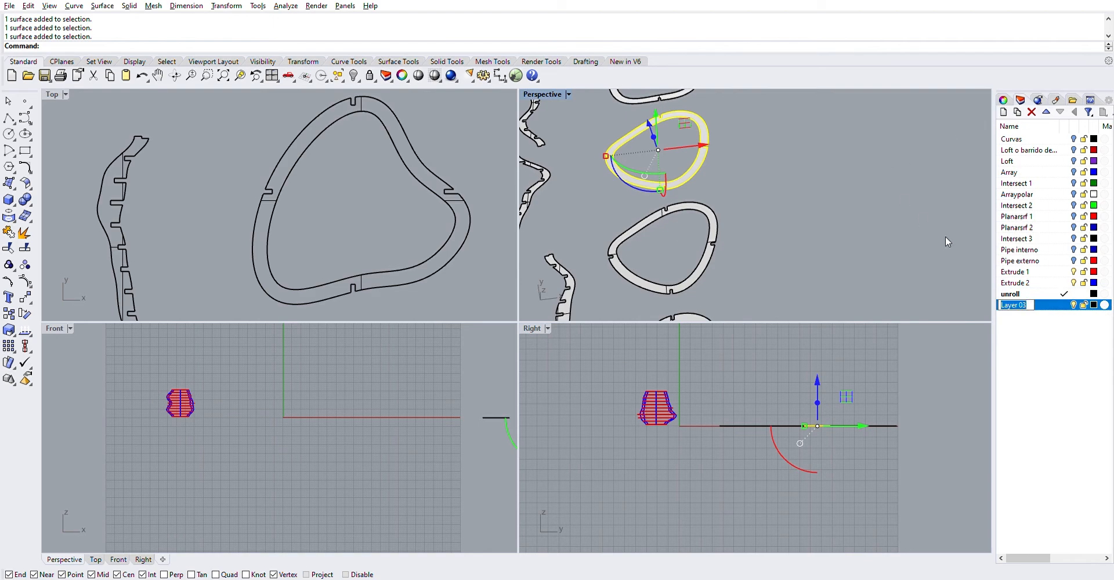
text(Curvas de corte)
key(Return)
click(367, 248)
scroll(300, 171, down, 3)
scroll(231, 196, up, 3)
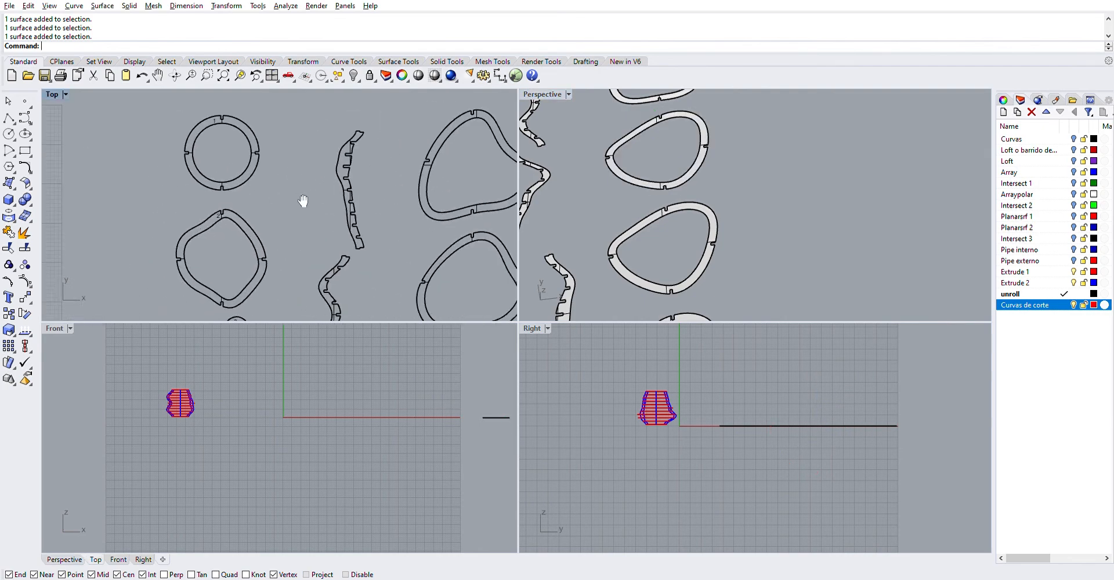
click(247, 155)
scroll(246, 170, down, 4)
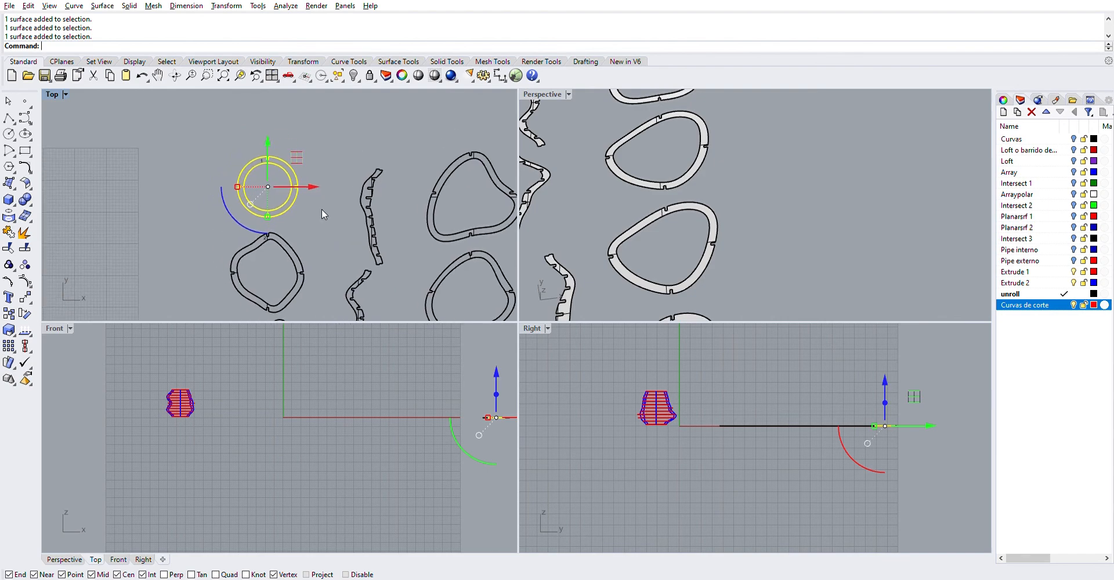
Try extending the inner circular edge of flat ring 1 on its surface with ExtendCrvOnSrf.
text(Extend)
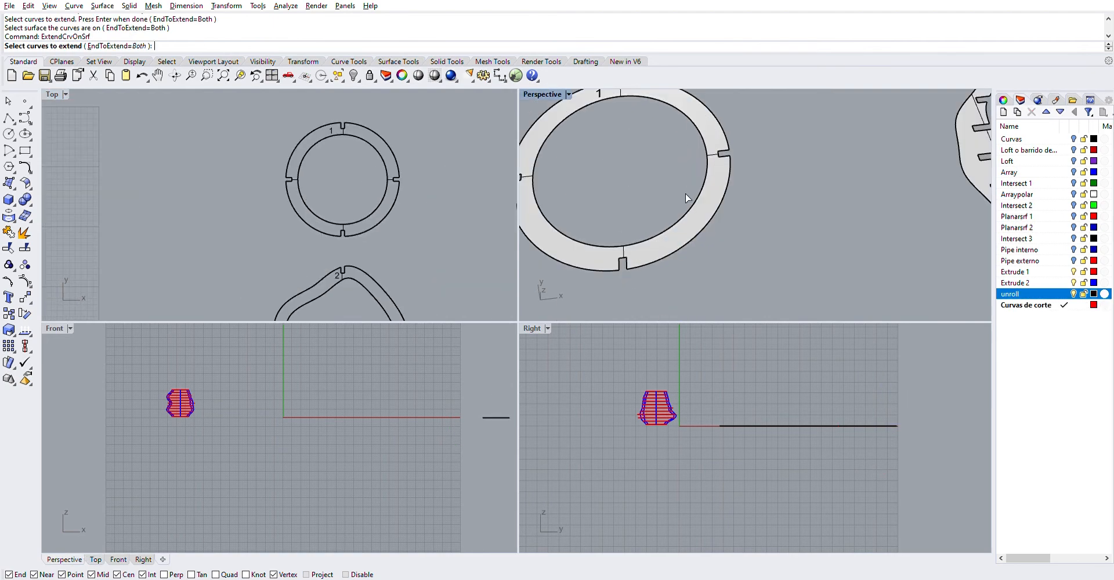
click(693, 197)
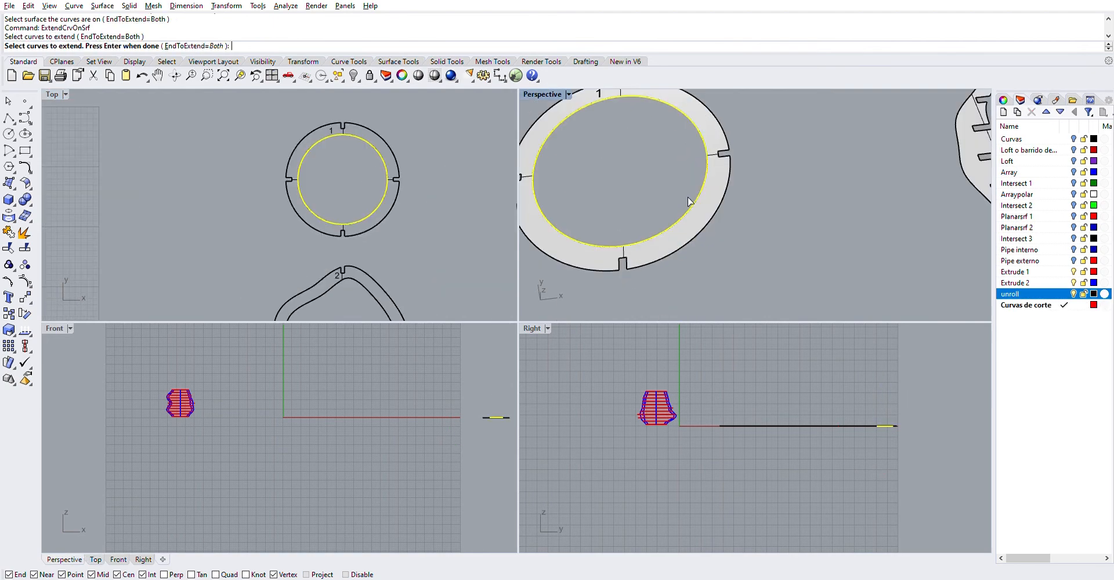
key(Return)
click(712, 200)
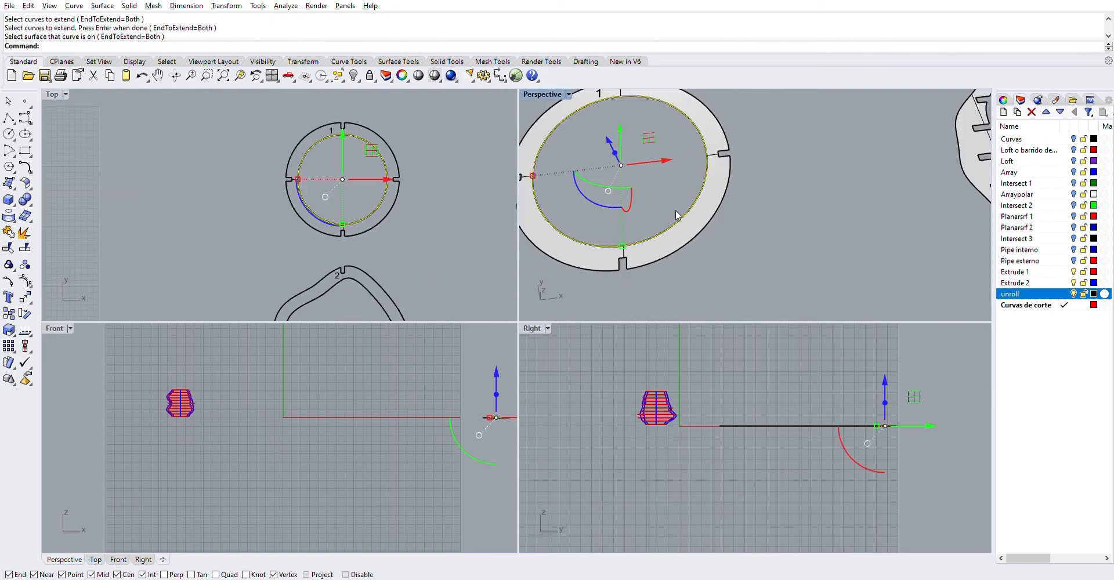
click(447, 173)
Try extending ring 1's outer arcs and slot edges on its +X side along the surface, and undo it.
scroll(411, 179, up, 3)
key(Return)
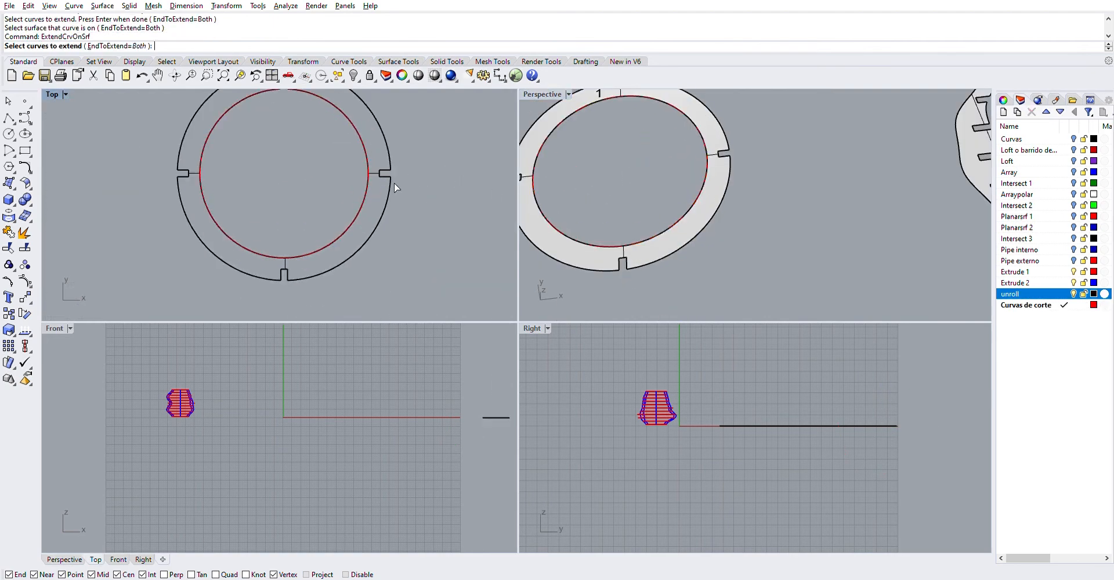
click(392, 182)
click(382, 175)
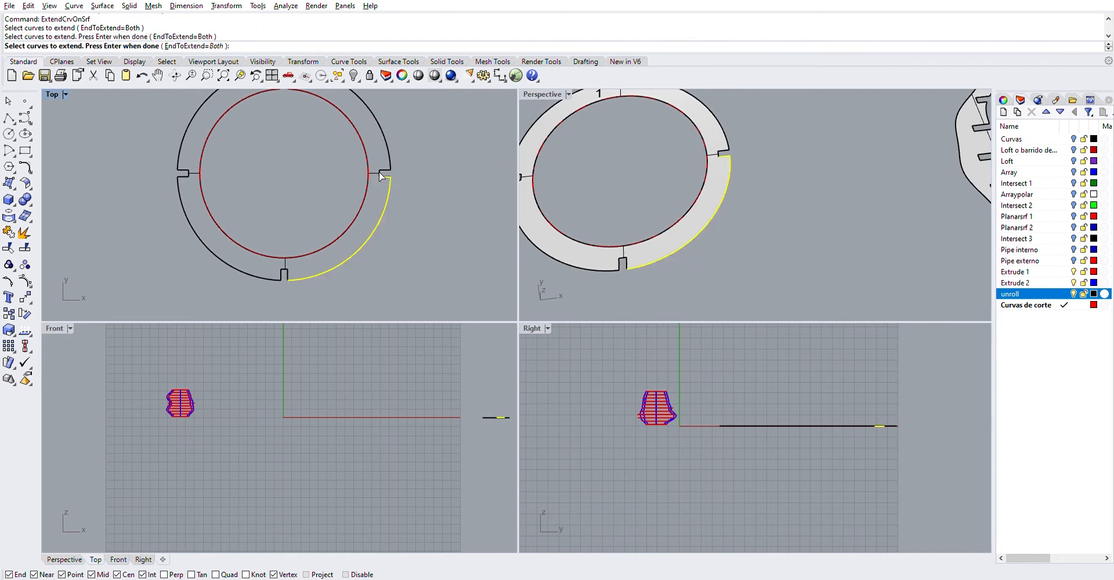
click(382, 168)
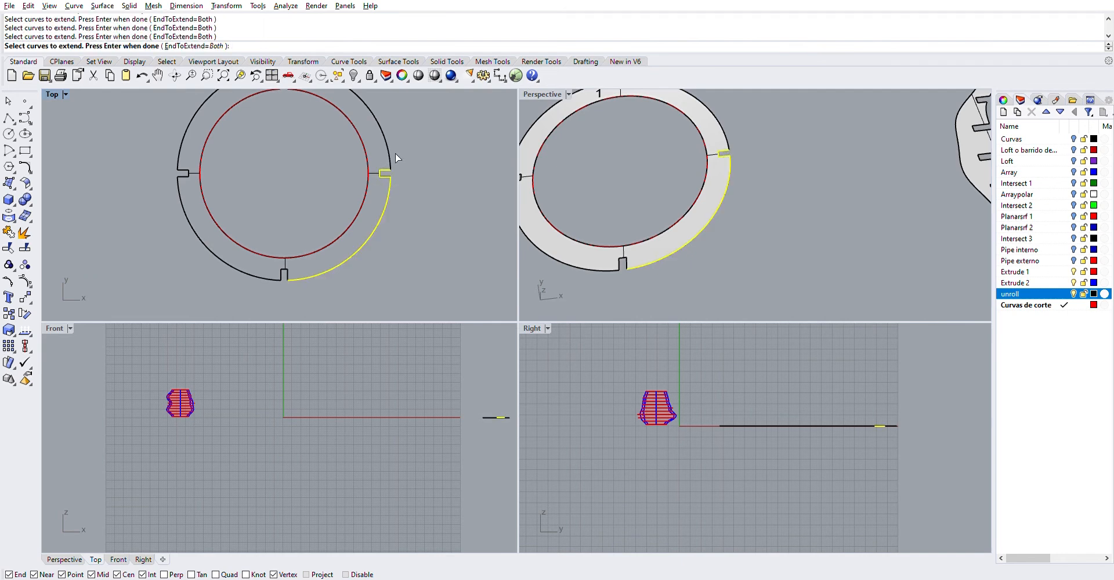
click(391, 160)
key(Return)
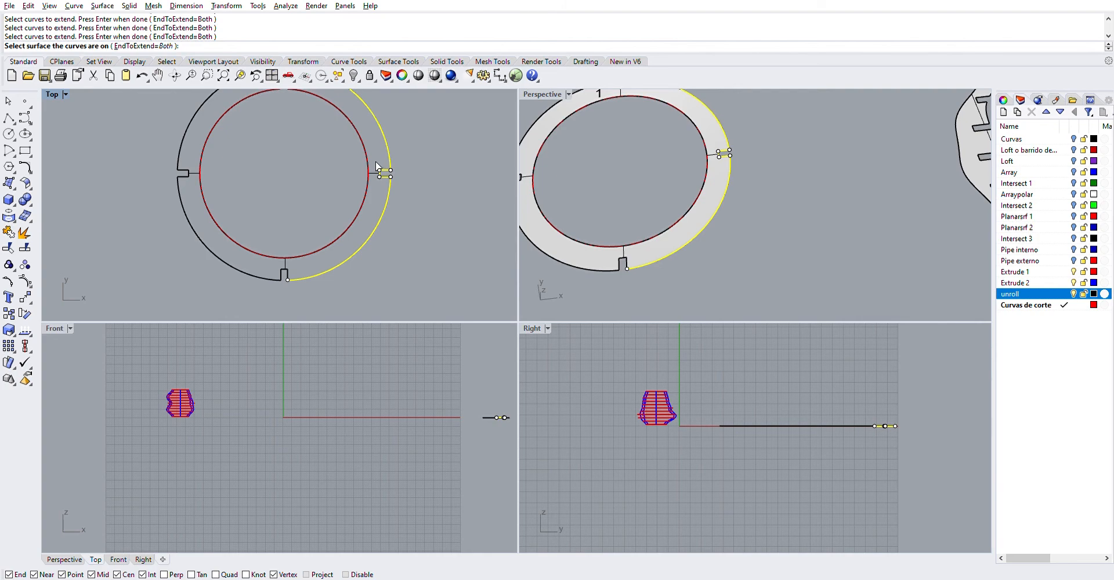
scroll(378, 164, up, 5)
click(374, 166)
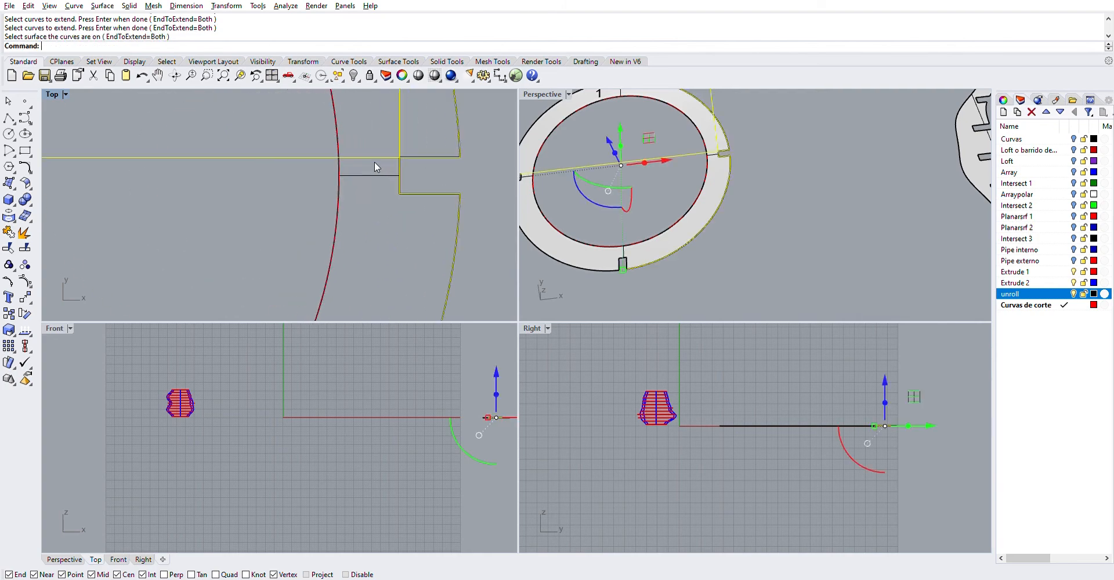
scroll(384, 173, down, 6)
key(ctrl+z)
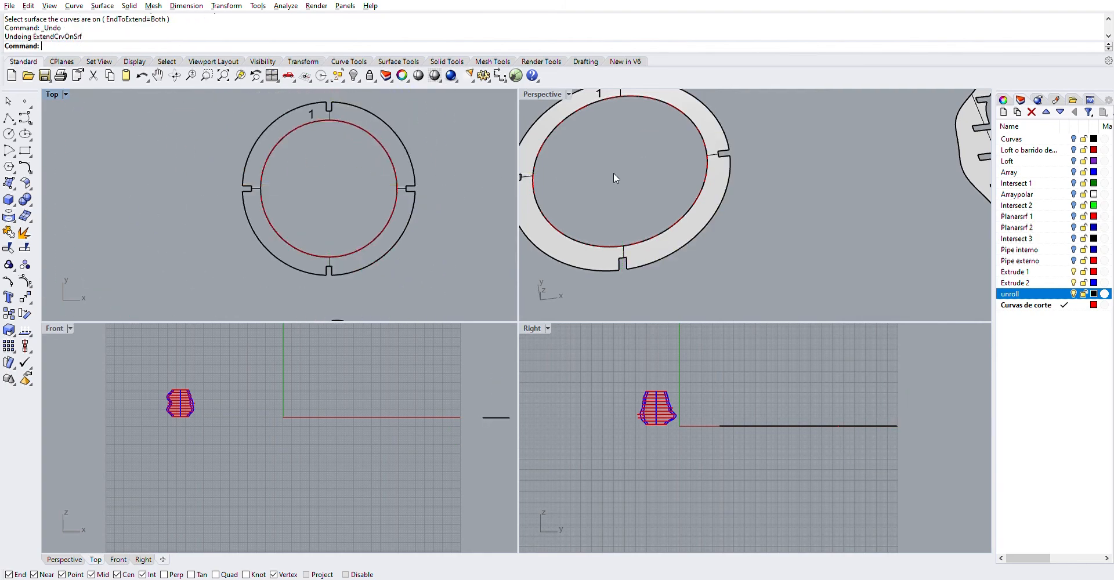
Extract all outer, inner and slot edges of ring 1 as cut curves by running ExtendCrvOnSrf on its surface.
scroll(422, 218, down, 3)
key(Return)
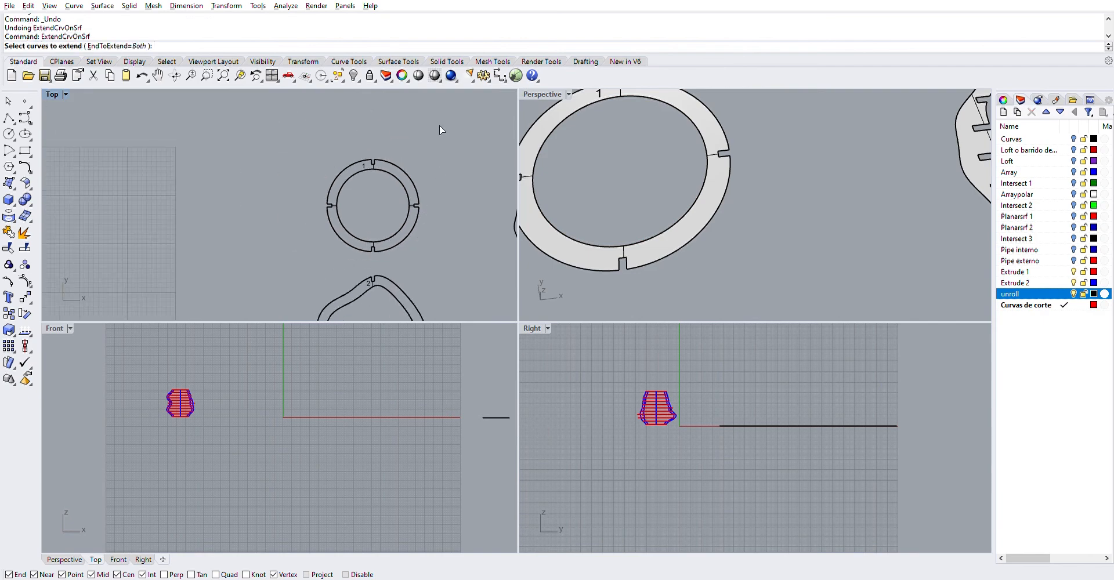
drag(440, 137, 304, 249)
key(Return)
scroll(328, 210, up, 6)
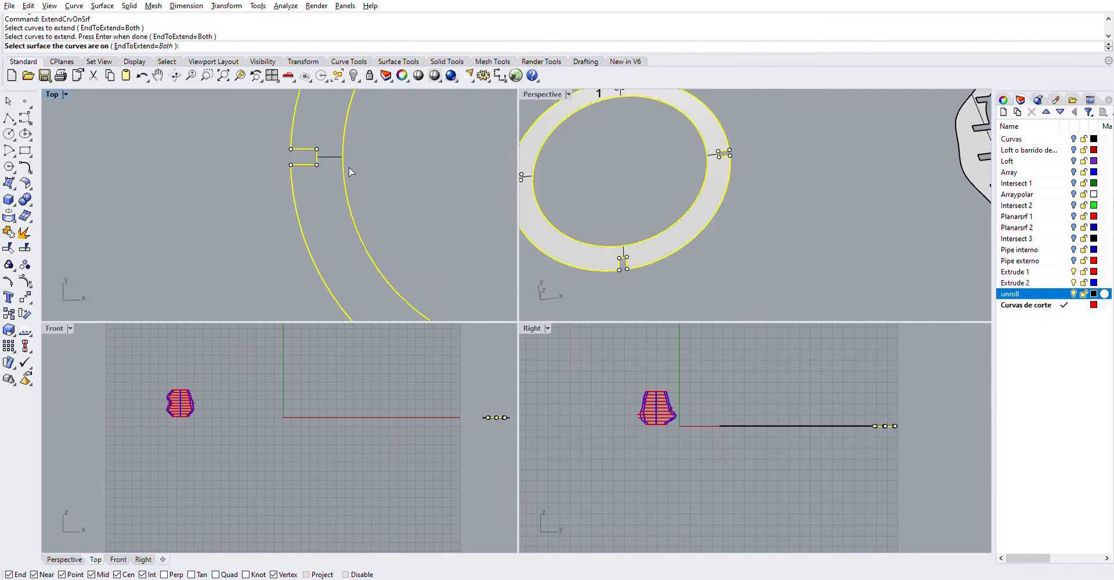
click(331, 150)
scroll(432, 209, down, 5)
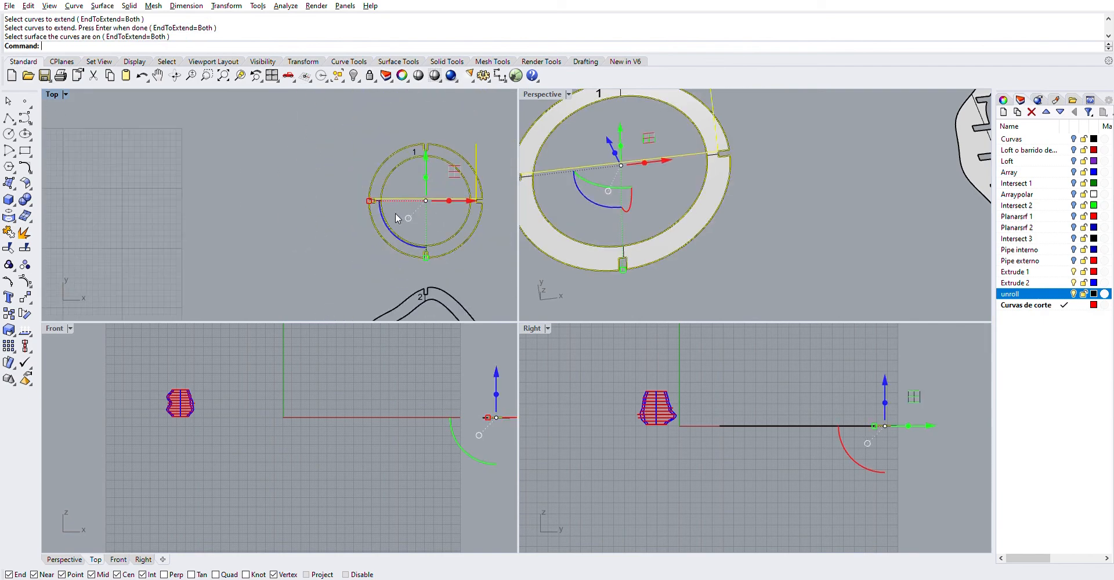
Delete the two overextended lines that run across and above ring 1 from its +X slot.
click(741, 171)
scroll(696, 150, down, 5)
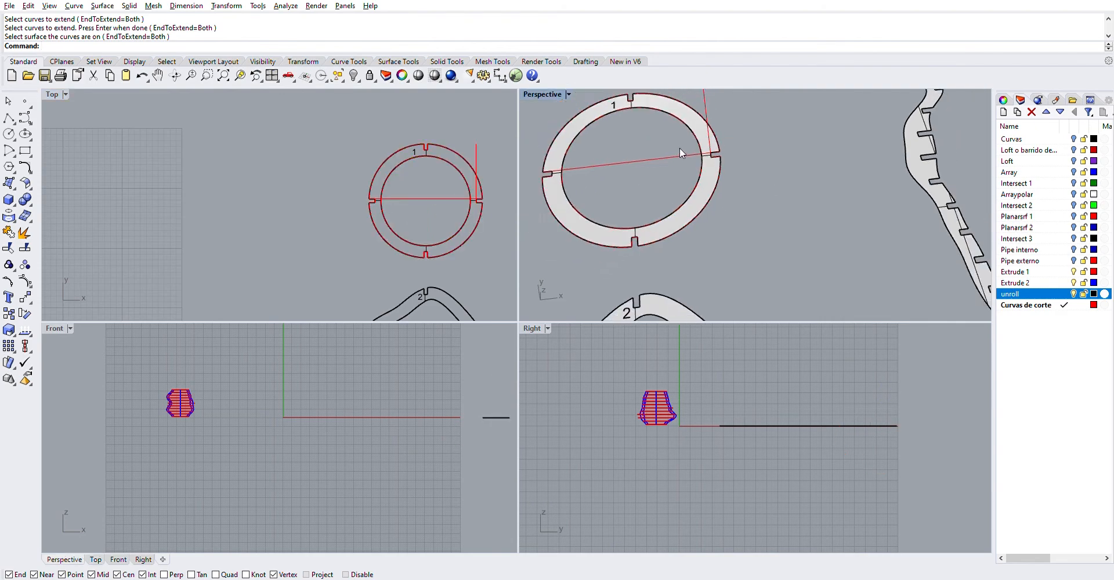
right_drag(712, 153, 703, 136)
click(709, 126)
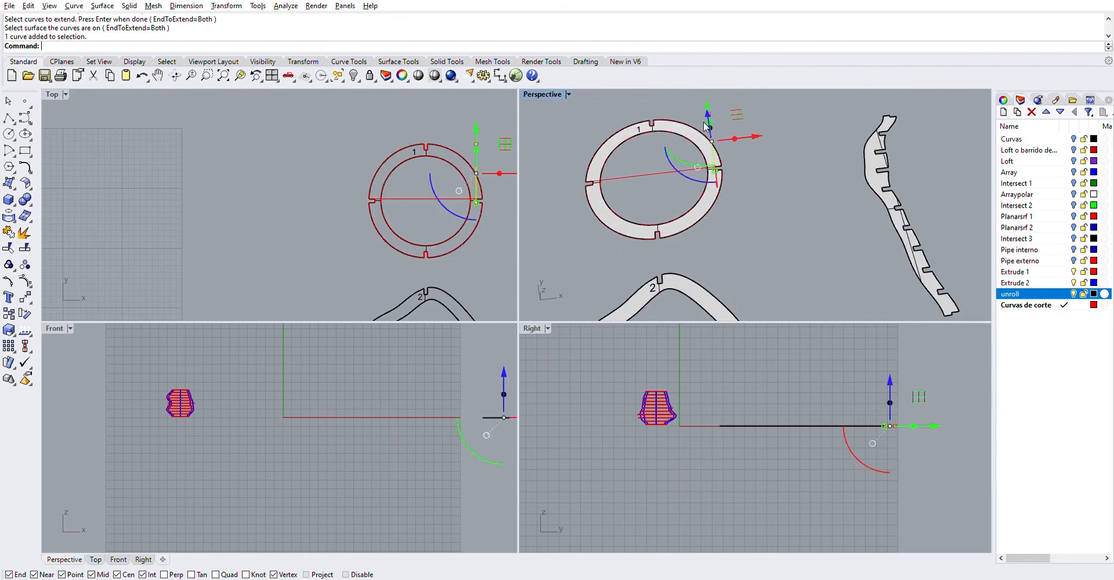
key(Delete)
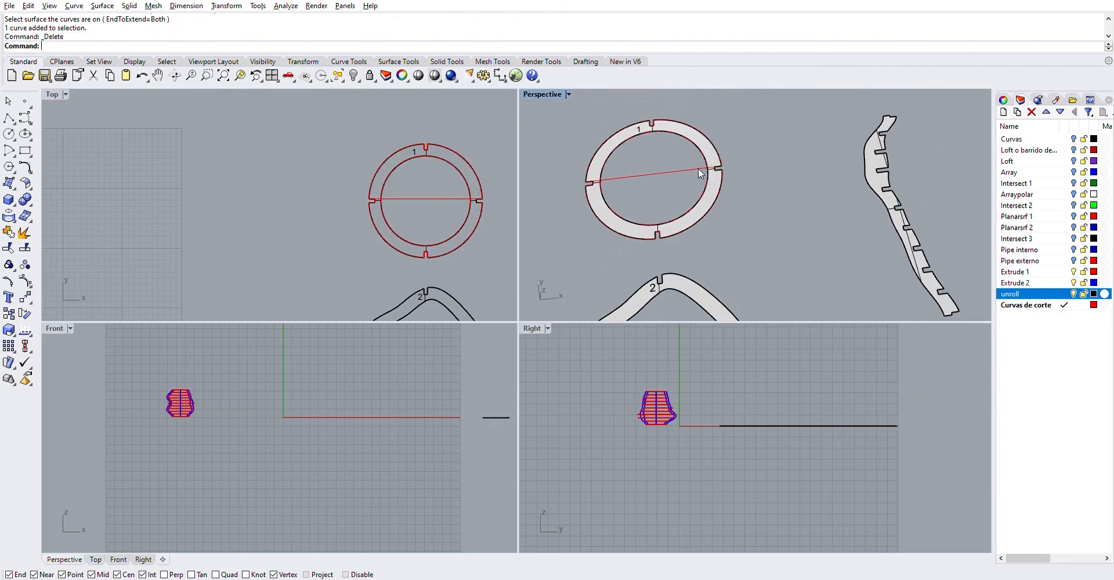
click(664, 158)
key(Delete)
scroll(634, 188, up, 2)
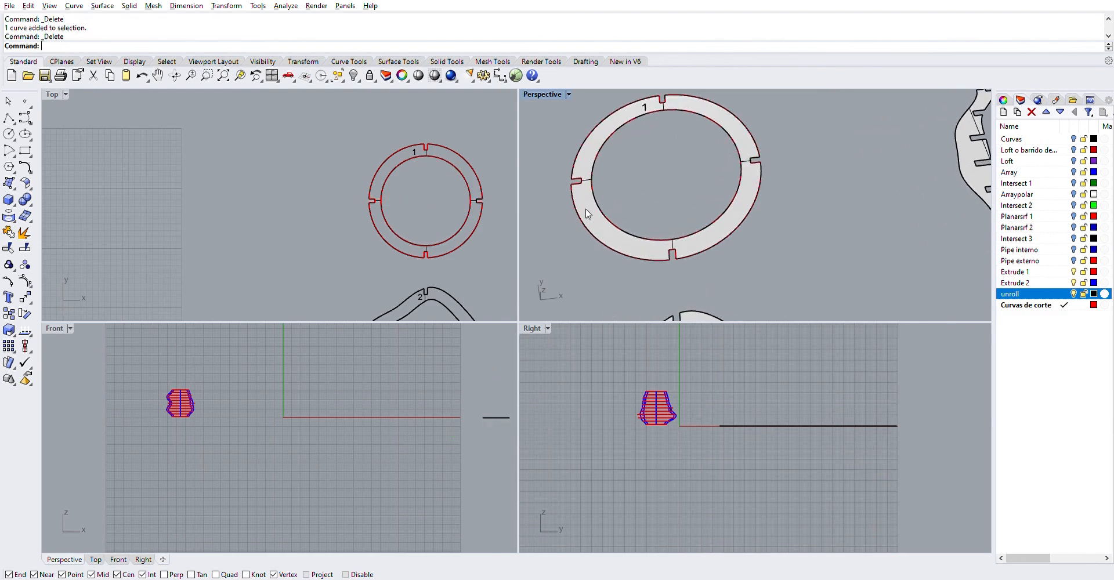
Hide the unroll layer and join all of ring 1's cut curves.
click(583, 202)
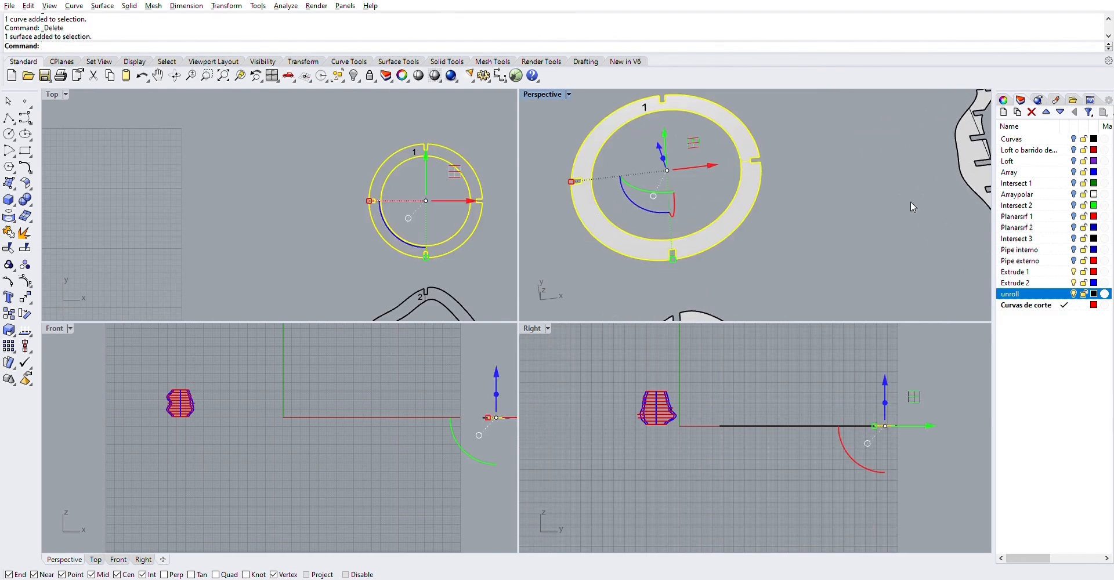
click(1073, 293)
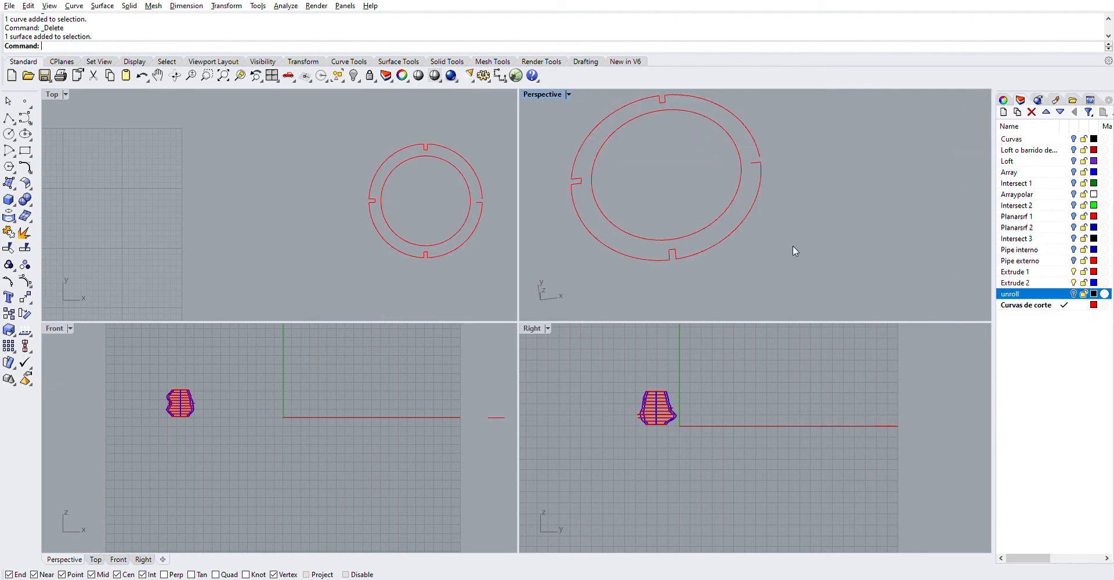
click(698, 248)
click(655, 240)
click(589, 234)
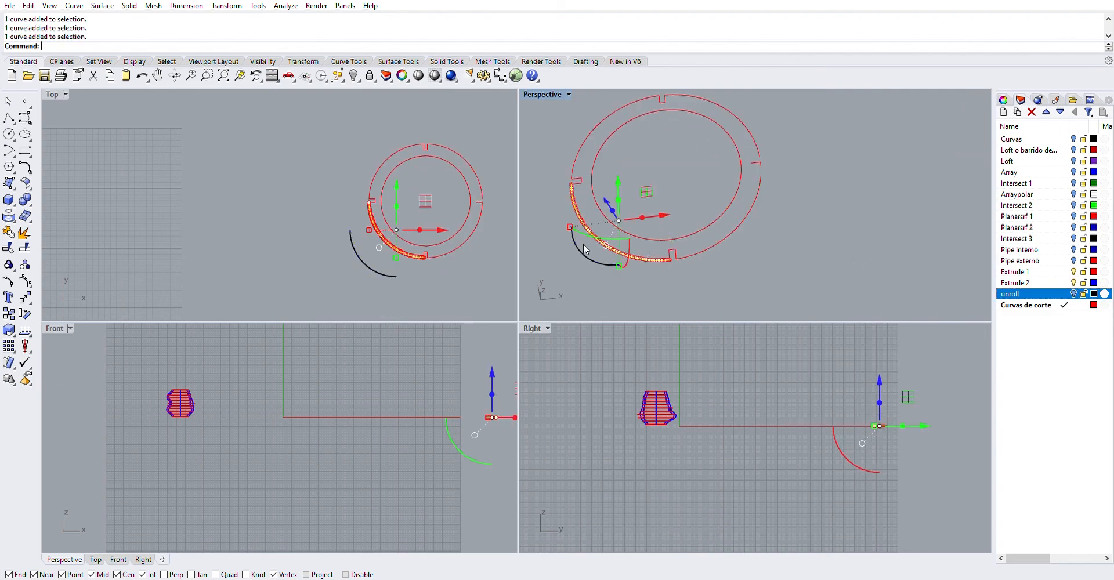
drag(304, 113, 498, 280)
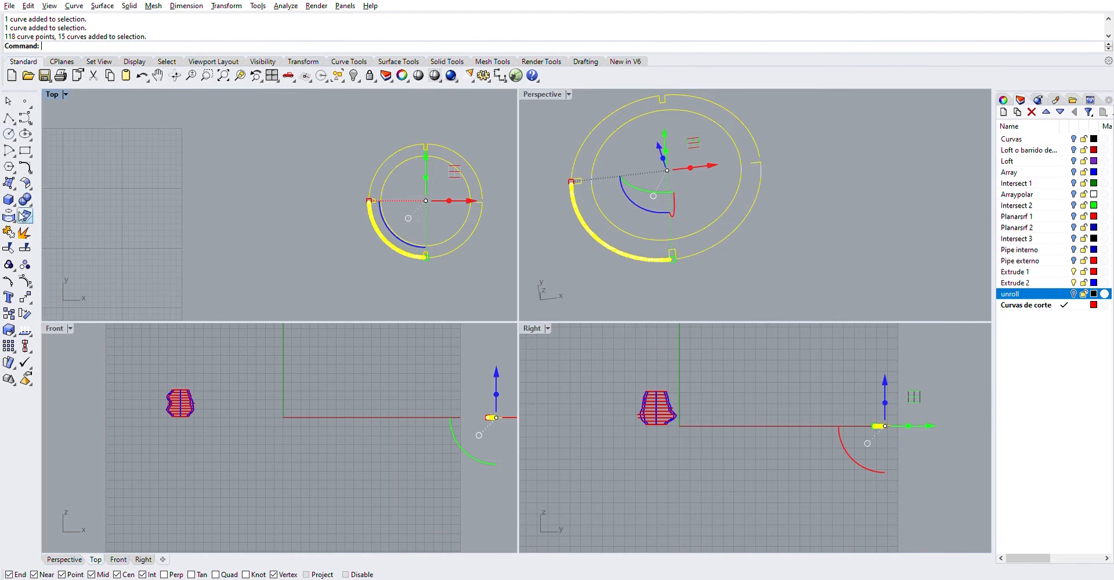
click(8, 232)
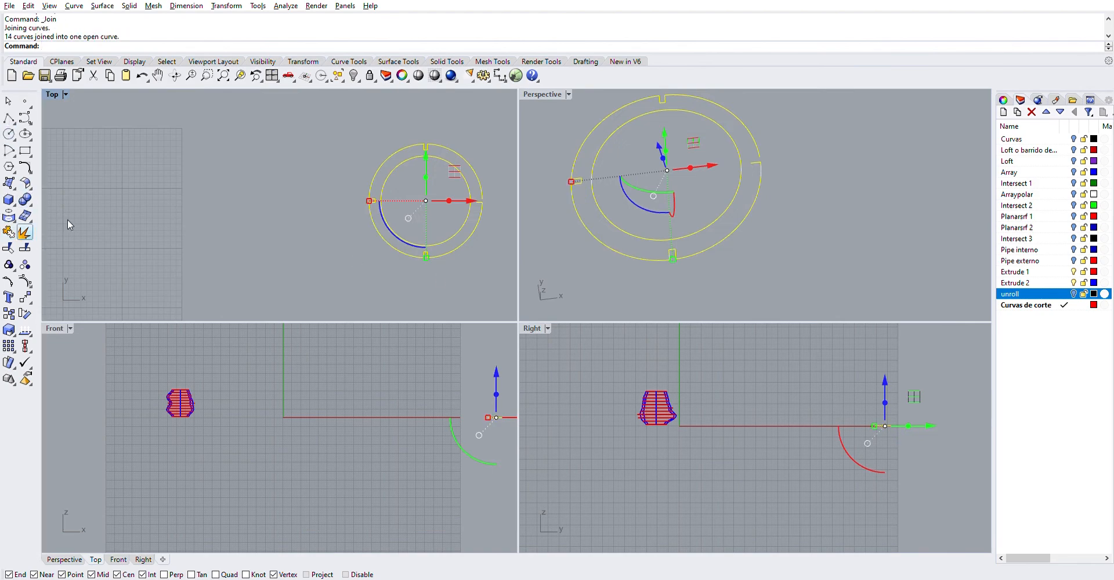
click(290, 201)
Show the unroll layer and draw a polyline along the two missing edges of ring 1's +X slot.
scroll(478, 204, up, 5)
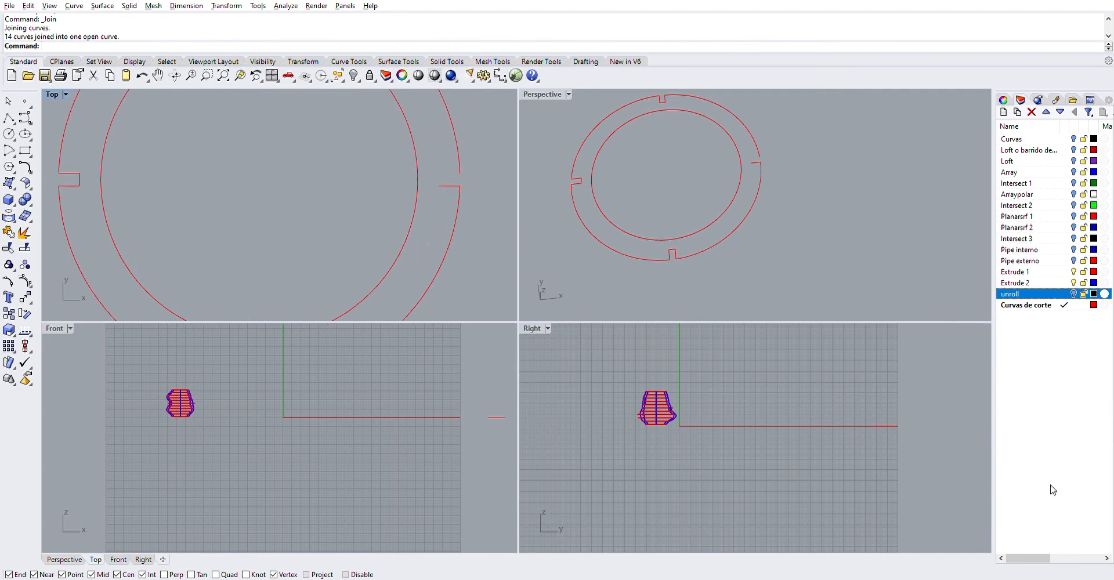
click(1074, 282)
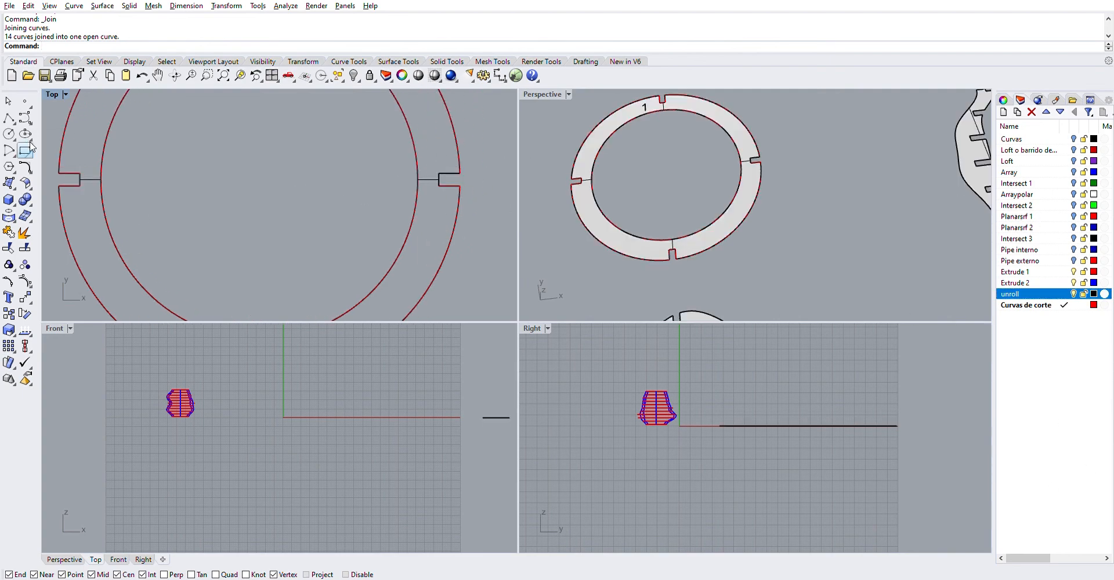
click(8, 117)
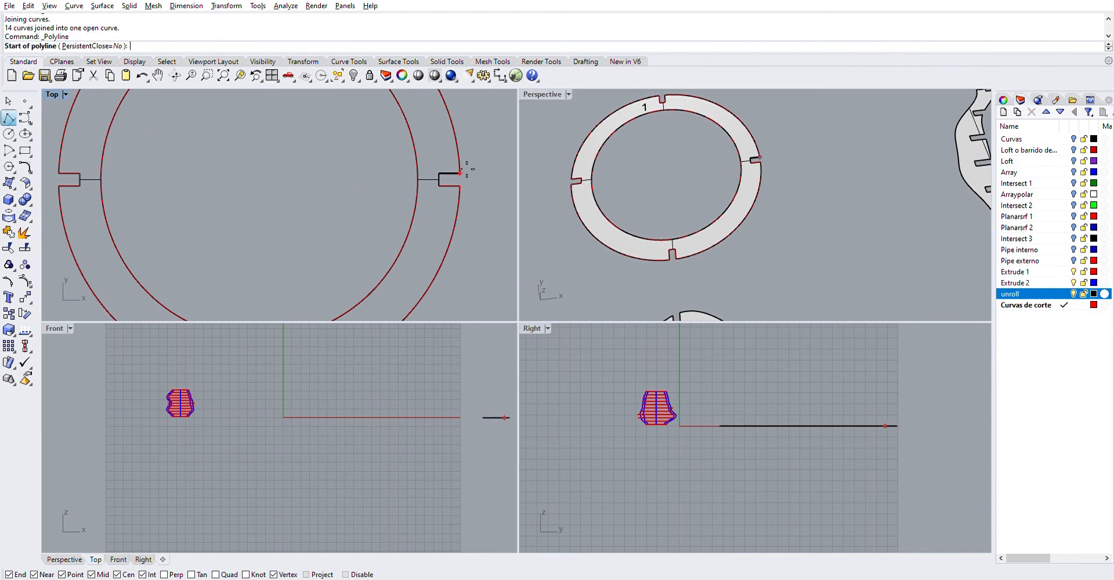
click(459, 173)
click(439, 173)
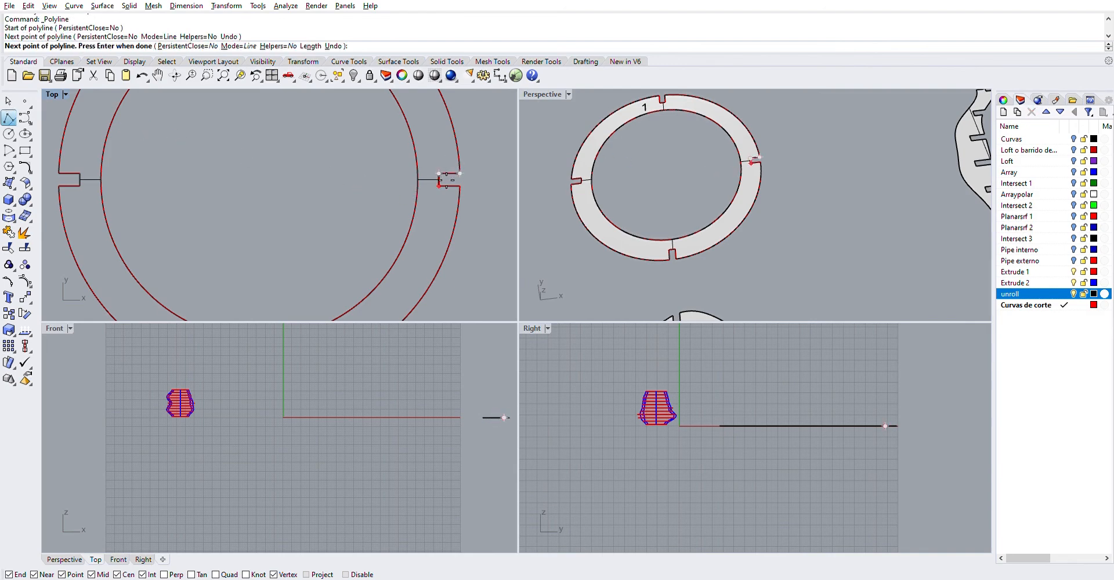
click(439, 185)
key(Return)
Hide the unroll layer and join the new slot polyline with ring 1's outer outline into a closed curve.
click(432, 173)
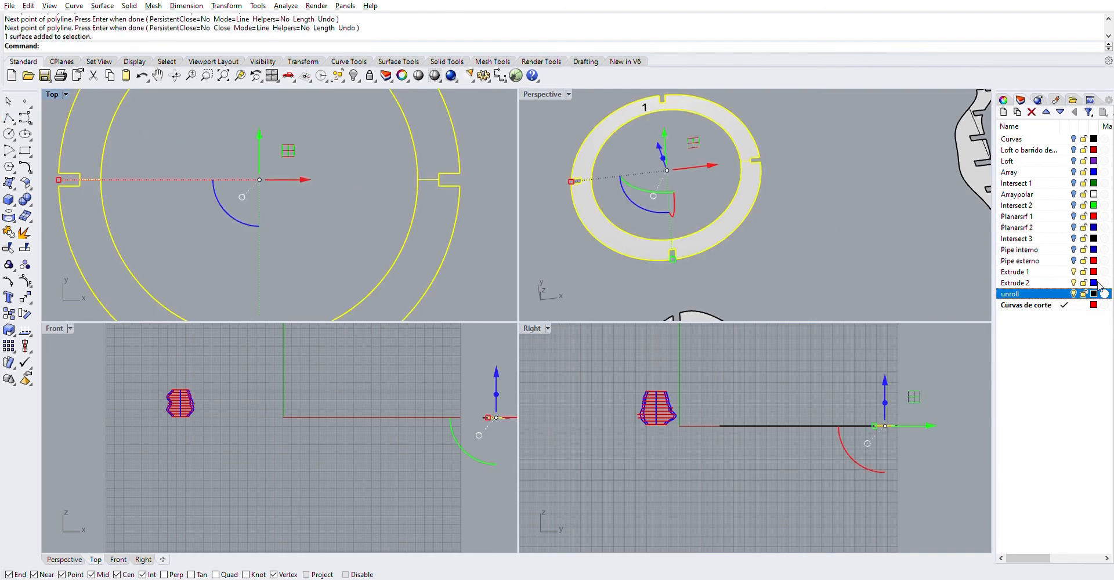
click(1073, 283)
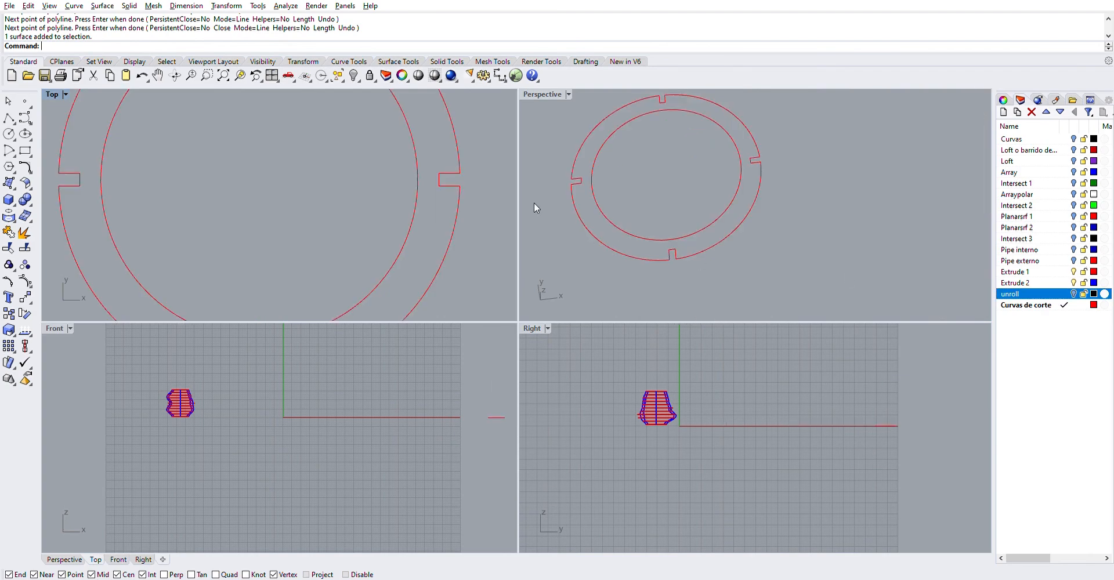
click(451, 173)
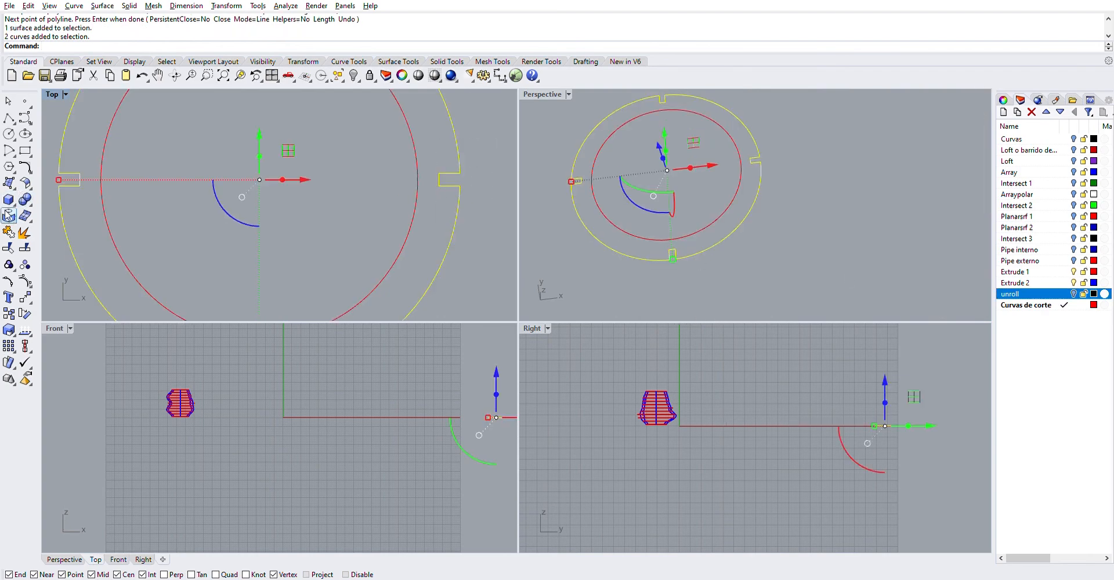
click(10, 228)
scroll(175, 197, down, 5)
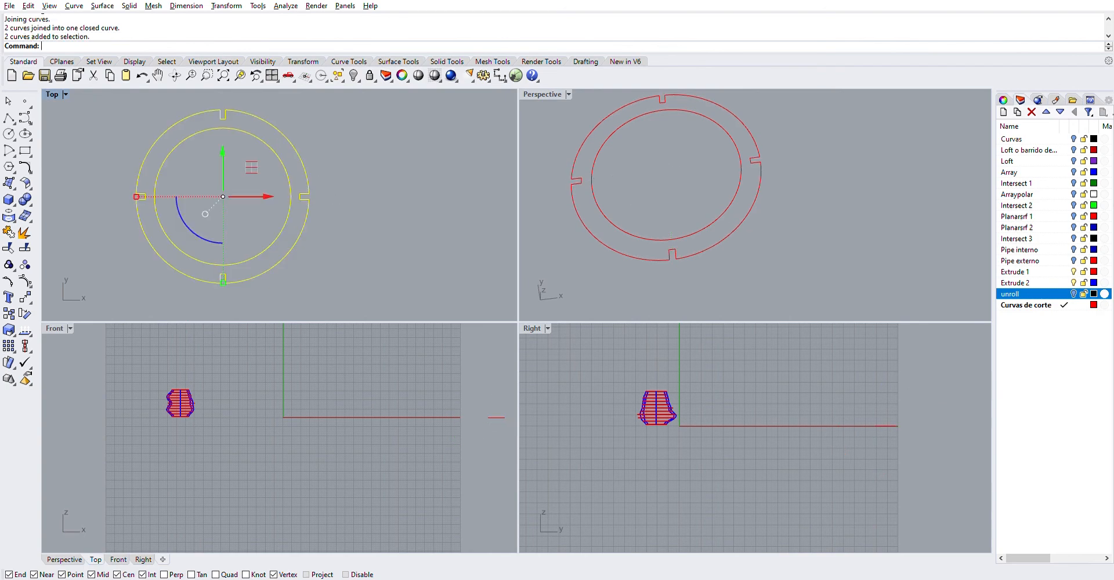
click(366, 219)
scroll(365, 223, down, 5)
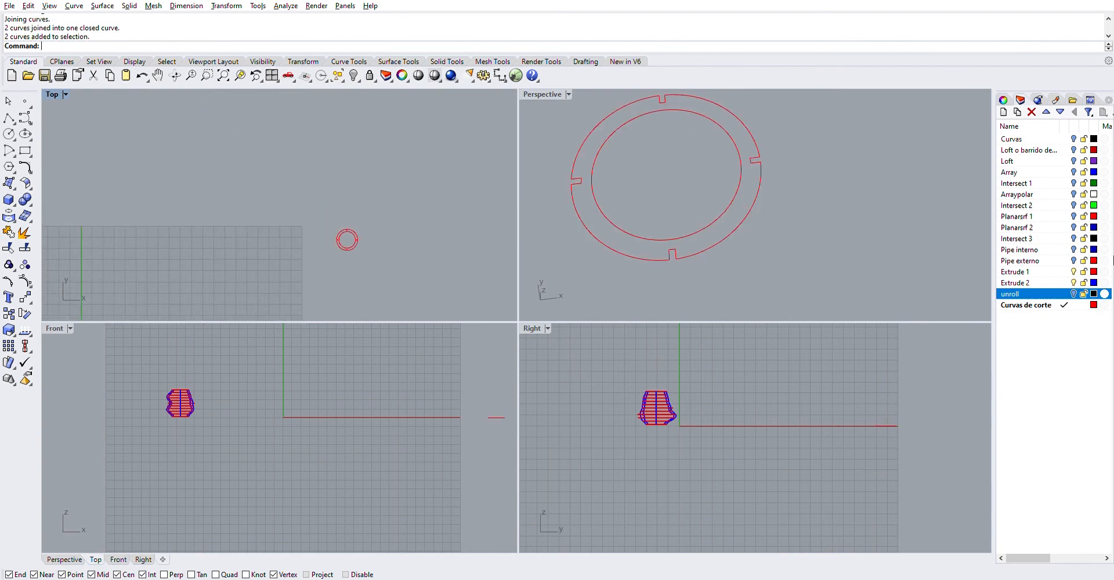
Show the unroll layer and compare the traced red ring outlines with the pieces still lacking cutting curves.
click(1073, 294)
scroll(428, 253, up, 6)
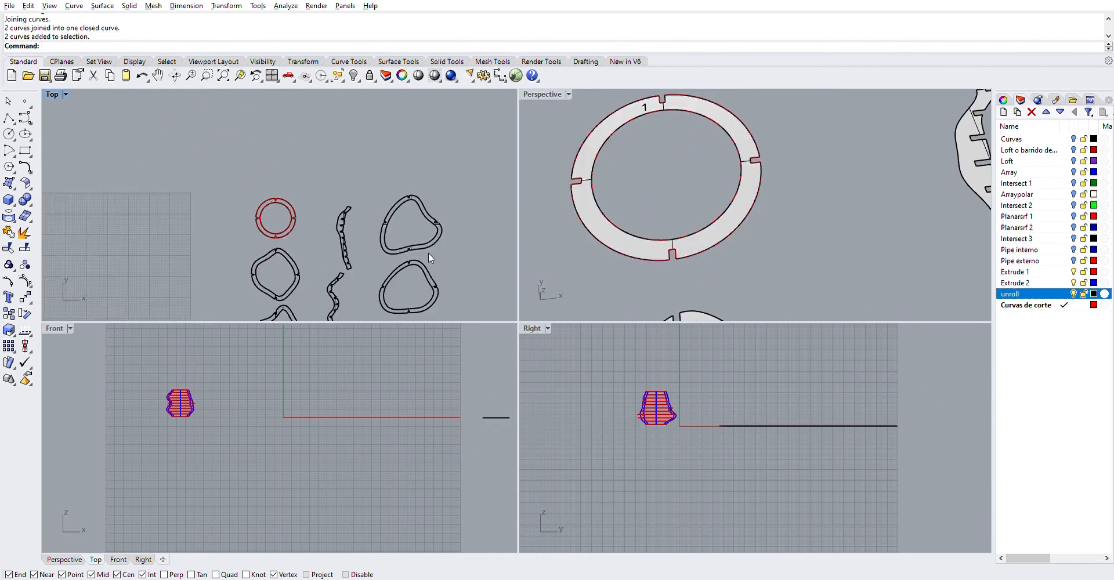
right_drag(428, 252, 411, 189)
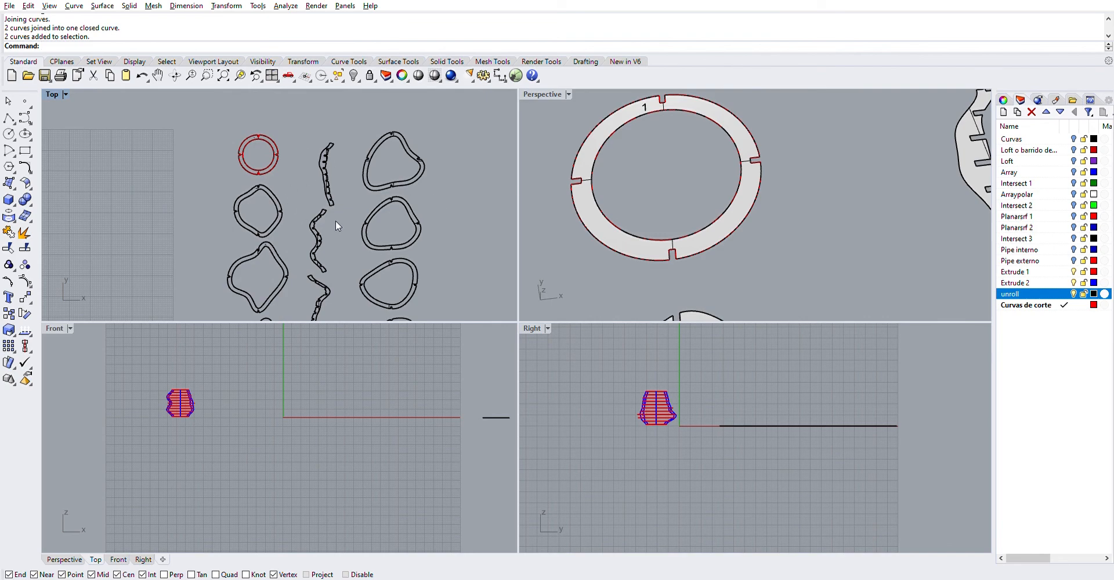
scroll(335, 220, down, 3)
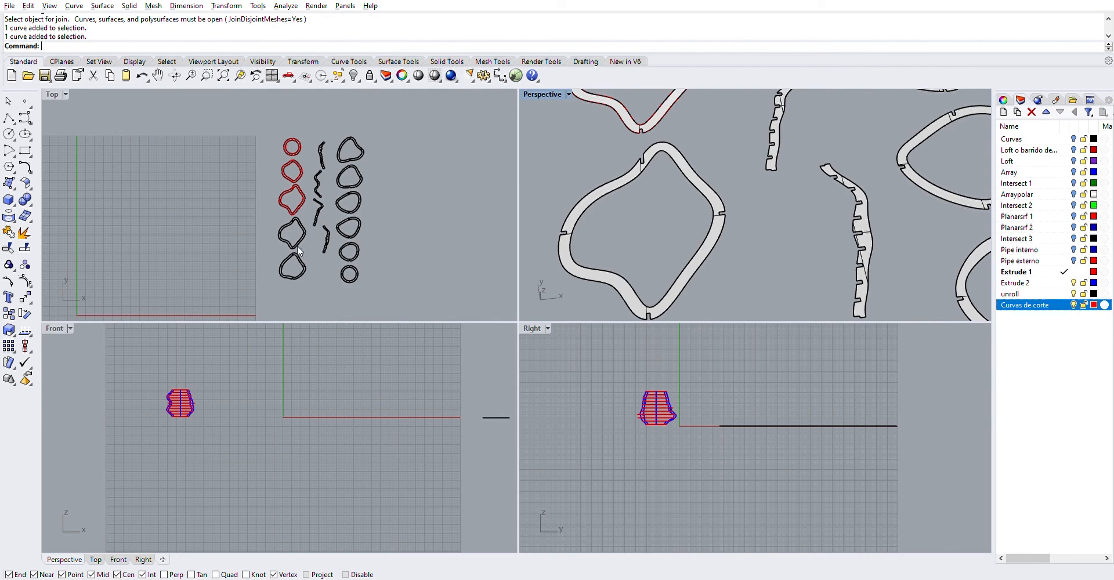
scroll(272, 200, up, 3)
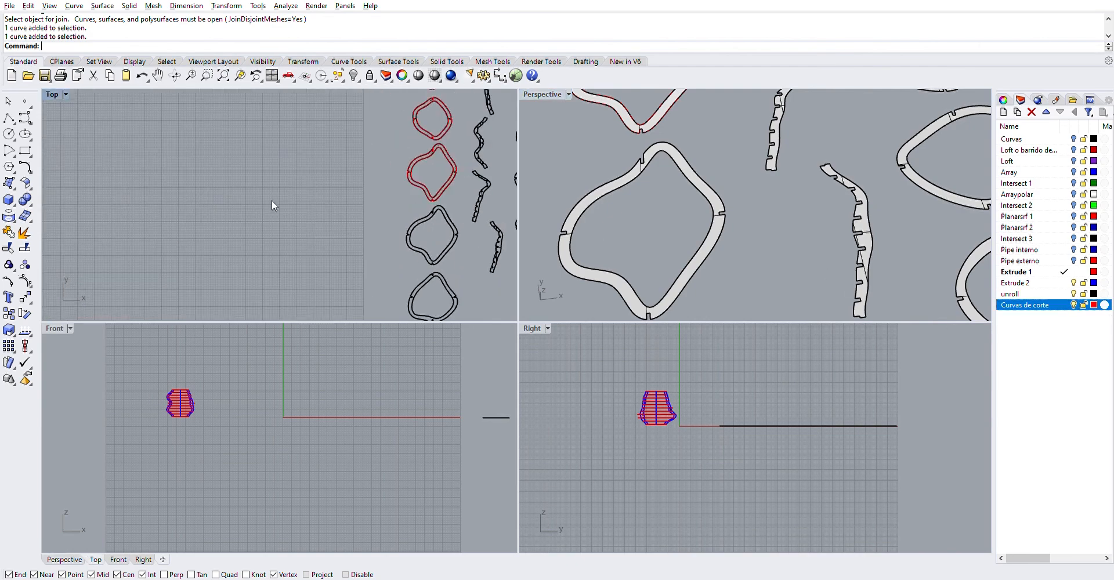
scroll(452, 176, up, 3)
scroll(420, 194, up, 2)
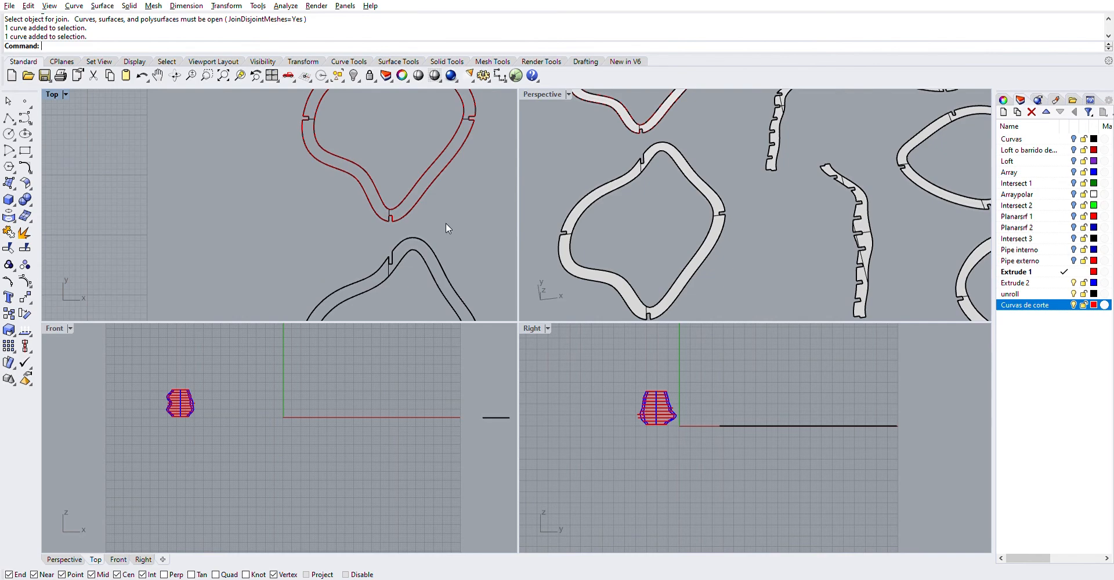
scroll(447, 230, down, 3)
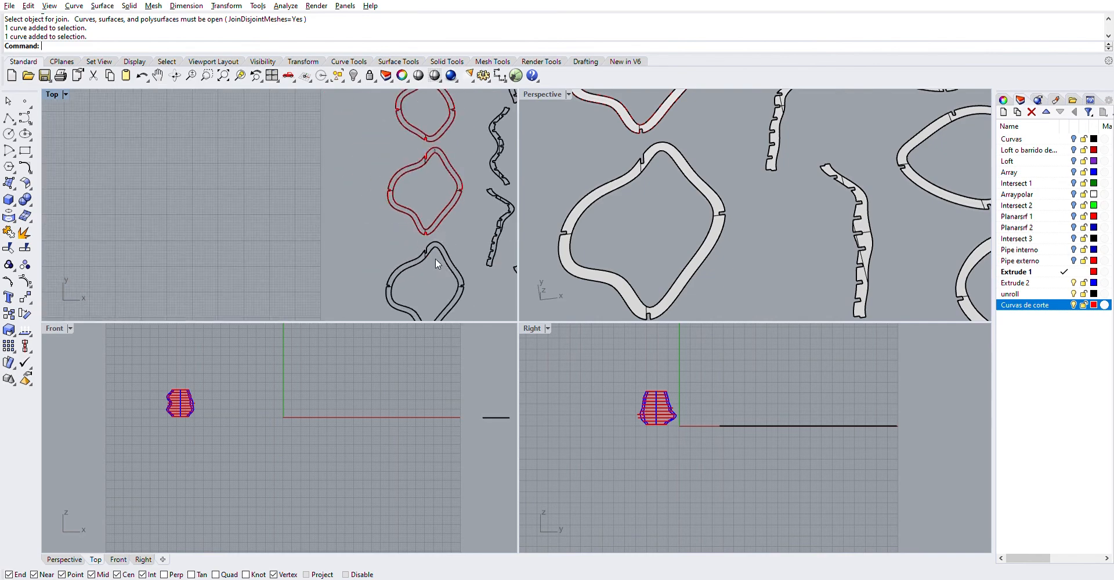
scroll(435, 259, down, 6)
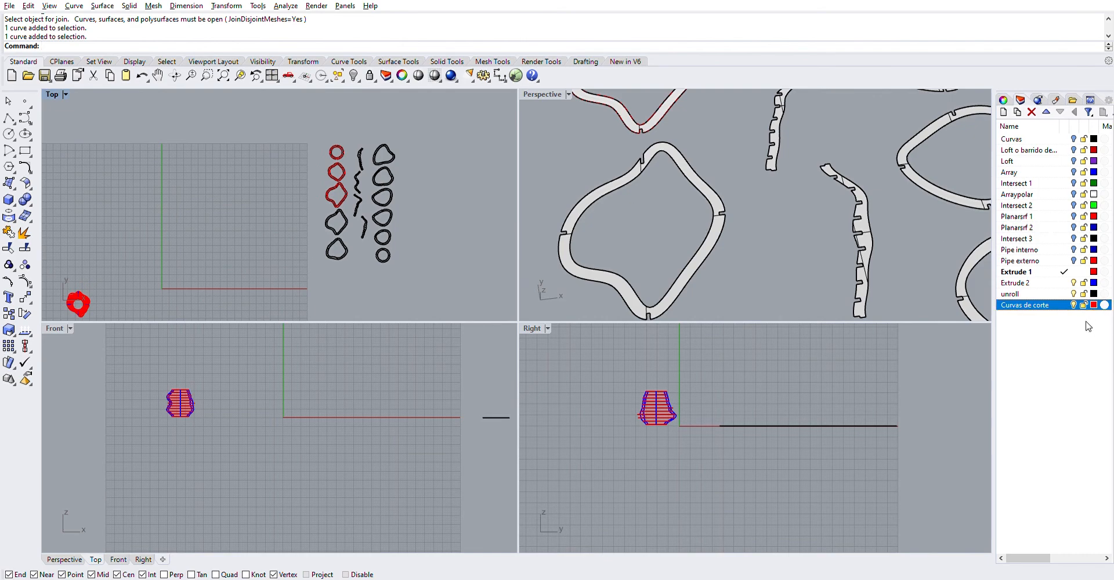
Create a new layer below Curvas de corte, colour it blue, and hide the Curvas de corte layer.
click(1002, 112)
key(Return)
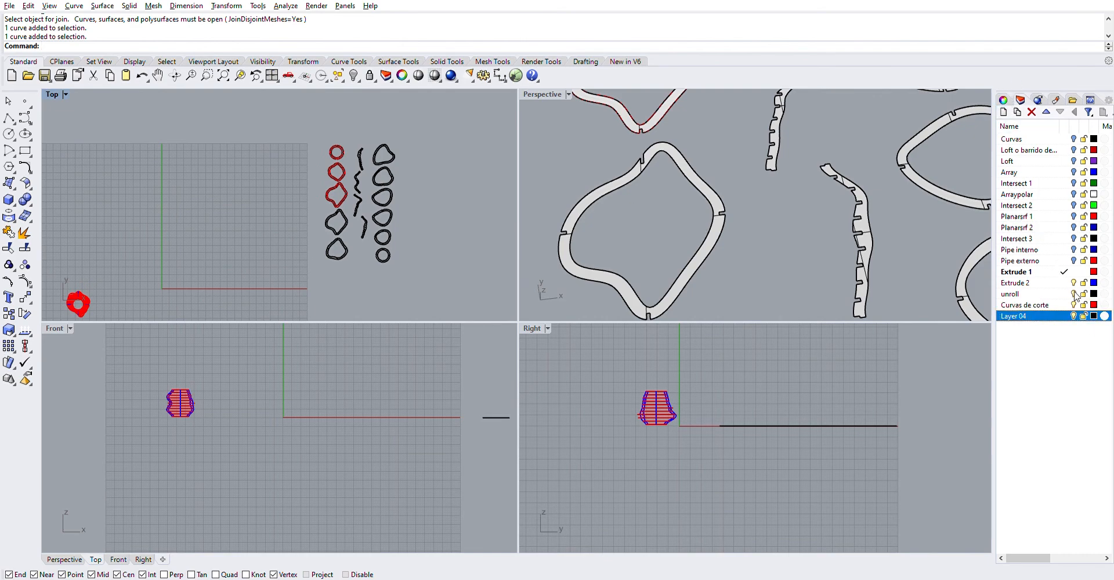
click(1067, 304)
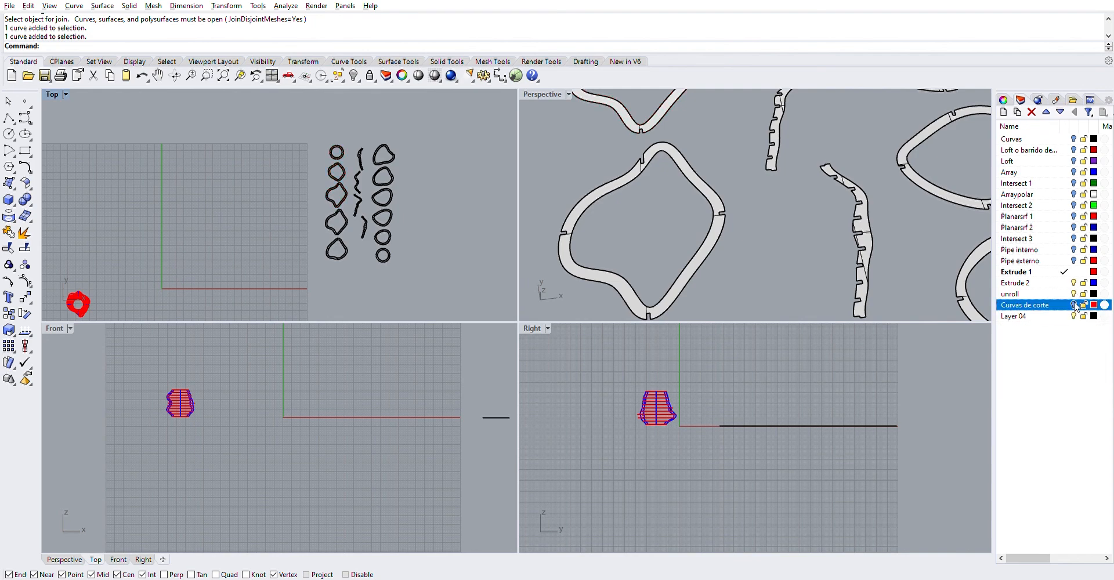
click(1033, 316)
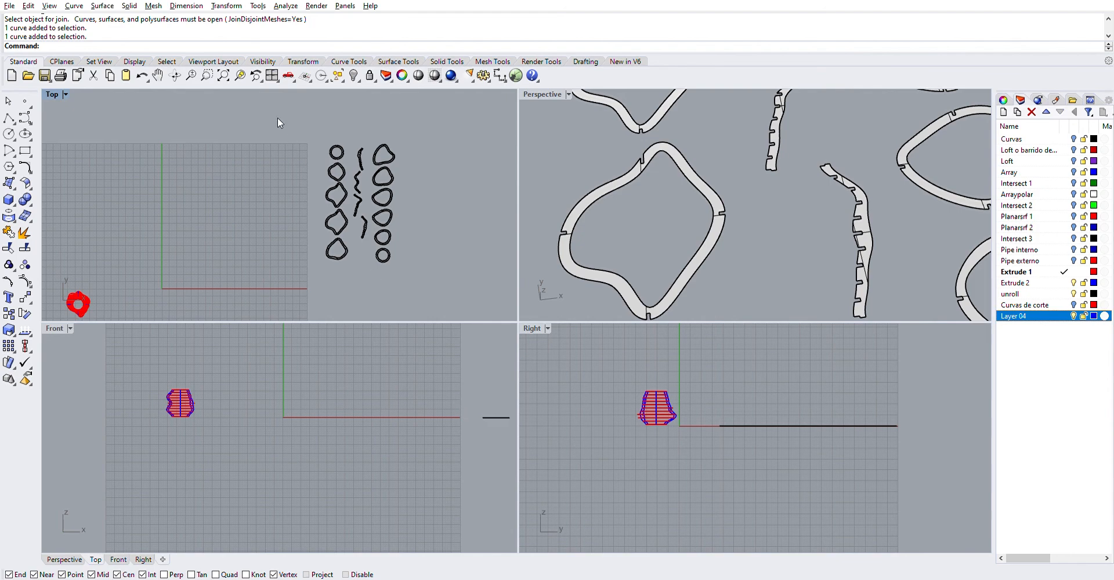
Make the new blue layer current and create a four-corner surface enclosing all the unrolled rings and ribs.
drag(278, 117, 423, 279)
click(9, 182)
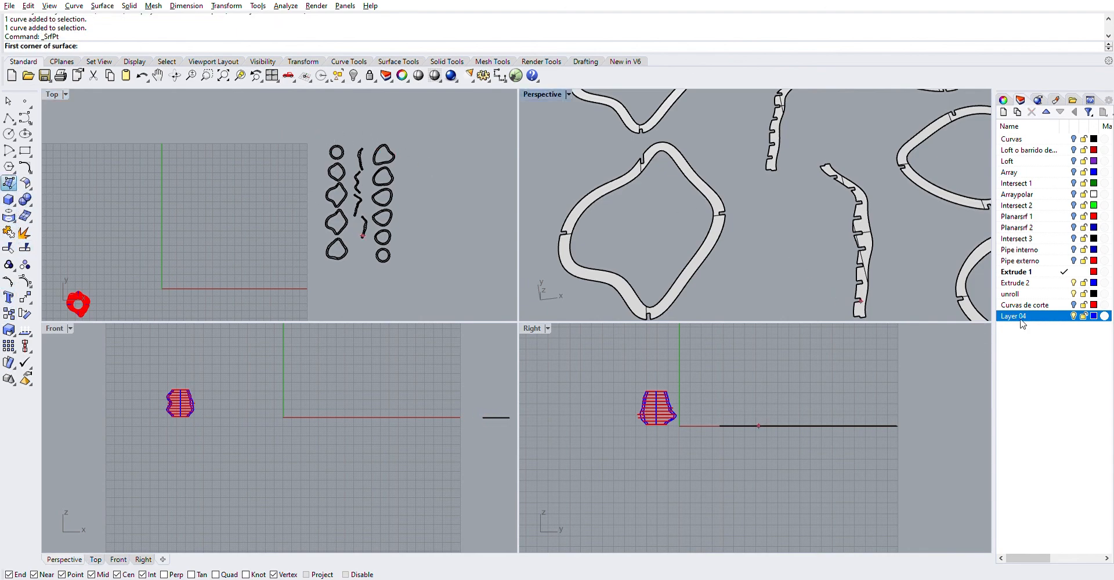
click(1065, 316)
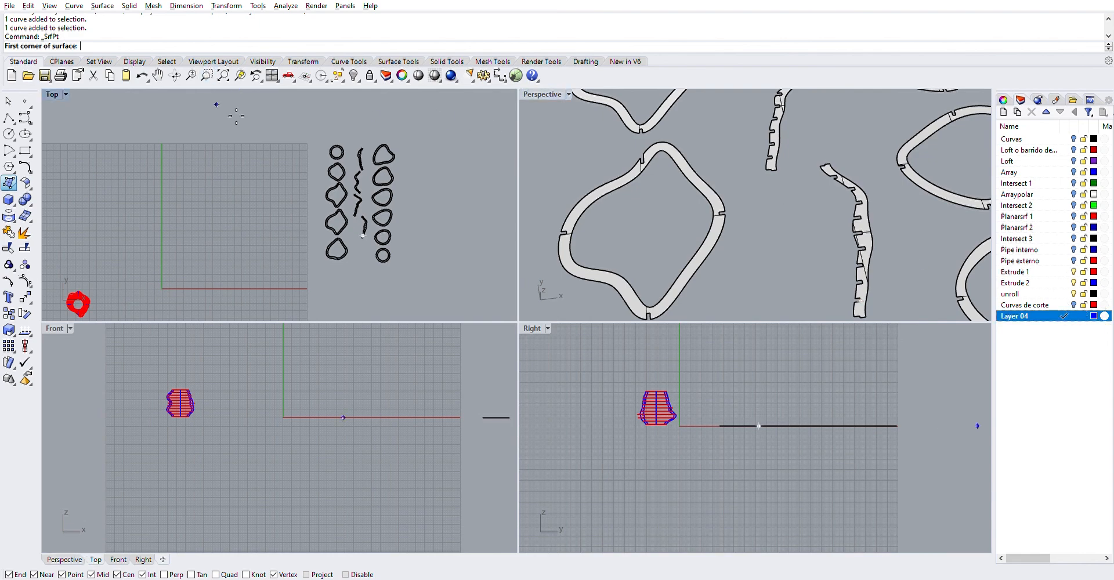
click(319, 135)
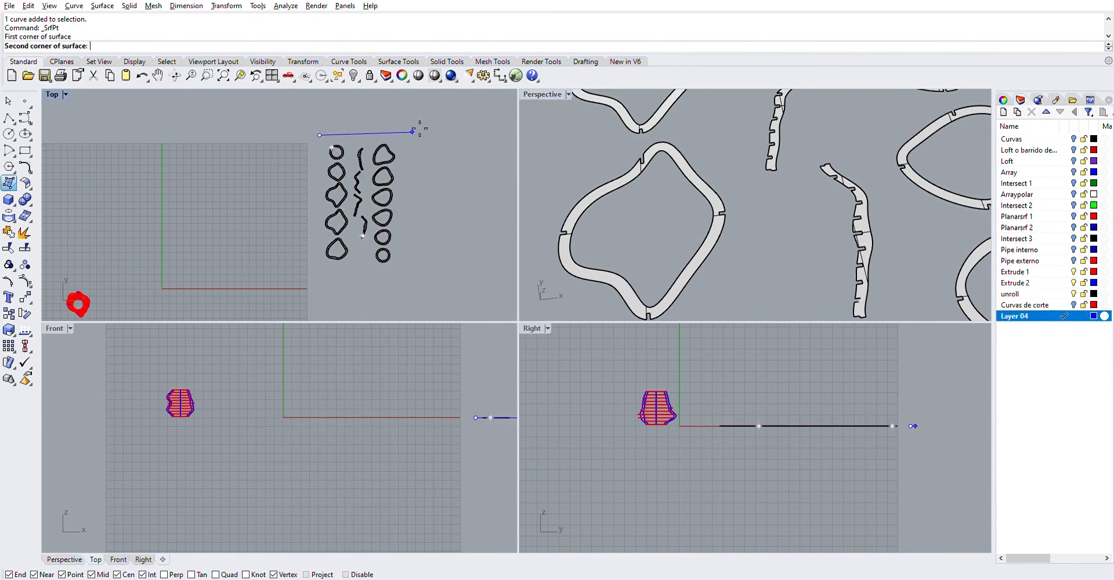
click(412, 132)
click(412, 284)
click(313, 281)
right_click(313, 281)
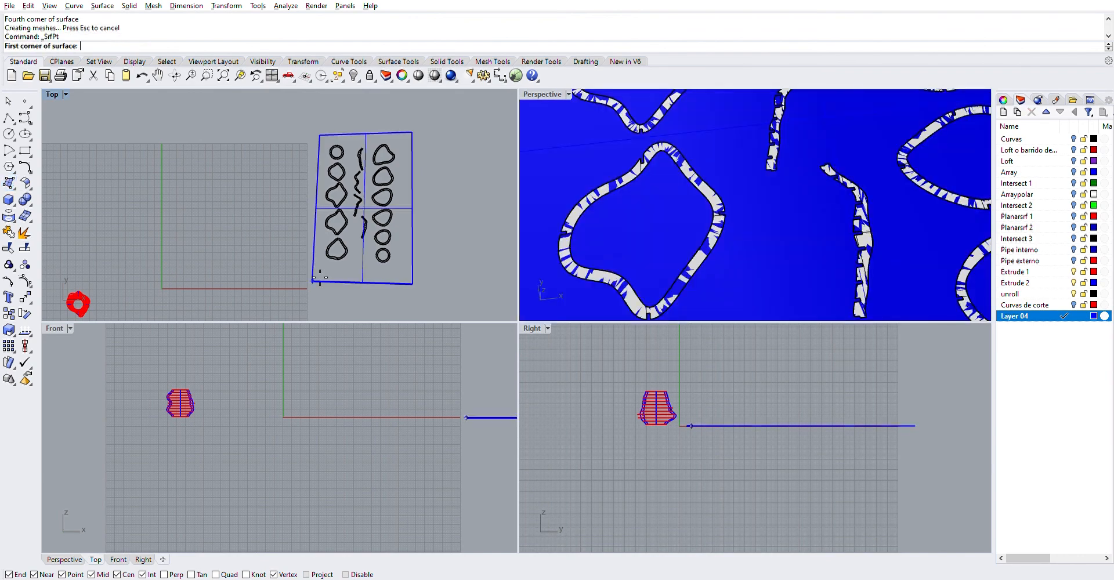
key(Escape)
Intersect the enclosing surface with all the unrolled rings and ribs to extract their outlines.
drag(437, 124, 458, 150)
text(Ins)
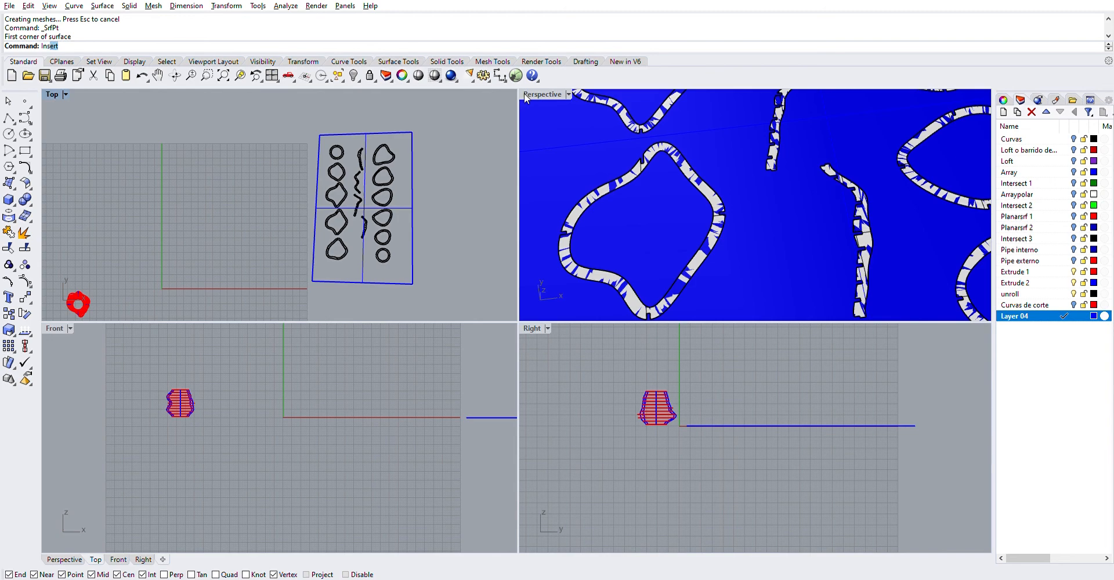
key(BackSpace)
key(BackSpace)
text(t)
key(Return)
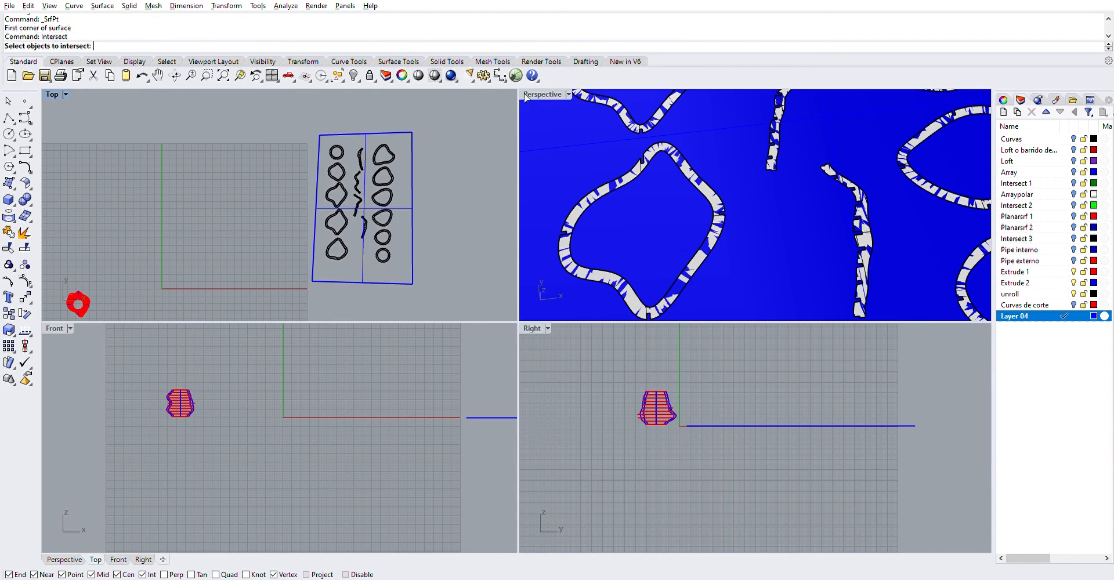
drag(466, 110, 251, 279)
key(Return)
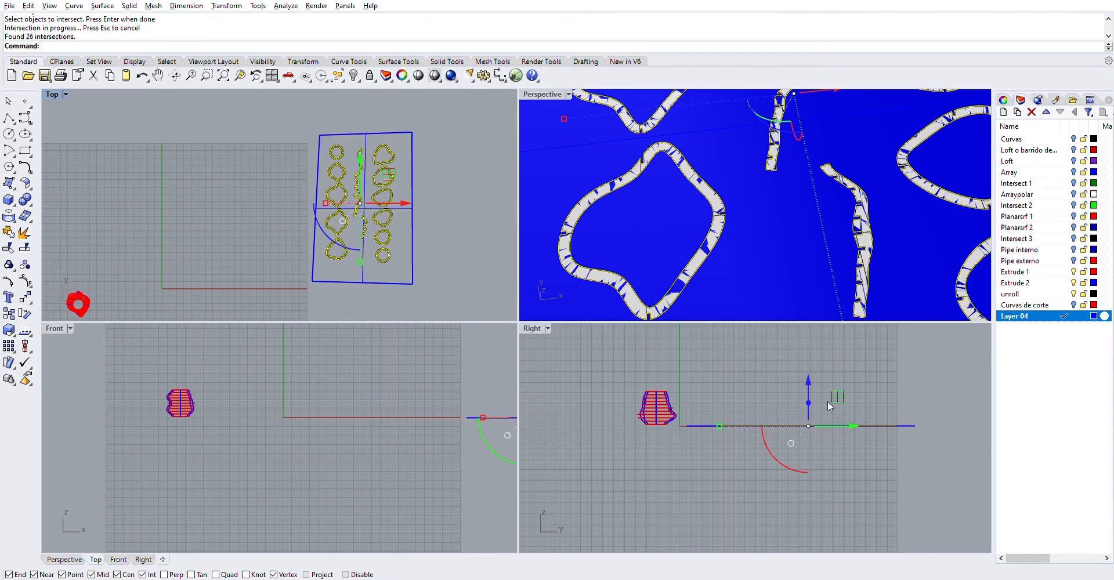
key(Escape)
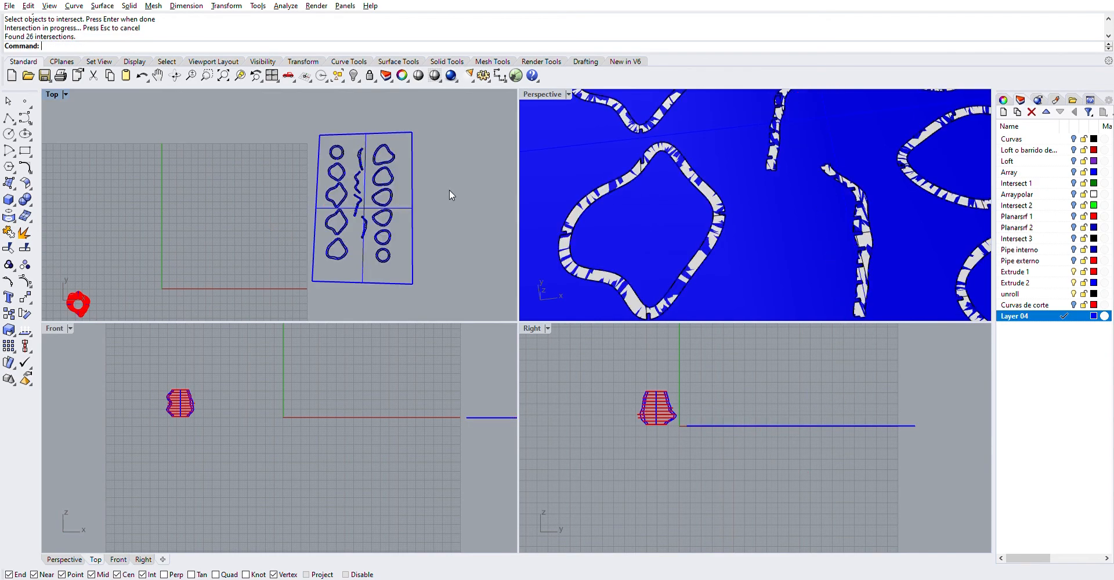
Delete the enclosing surface and hide the unroll layer, leaving only the intersection outlines in the flat layout.
click(395, 269)
key(Delete)
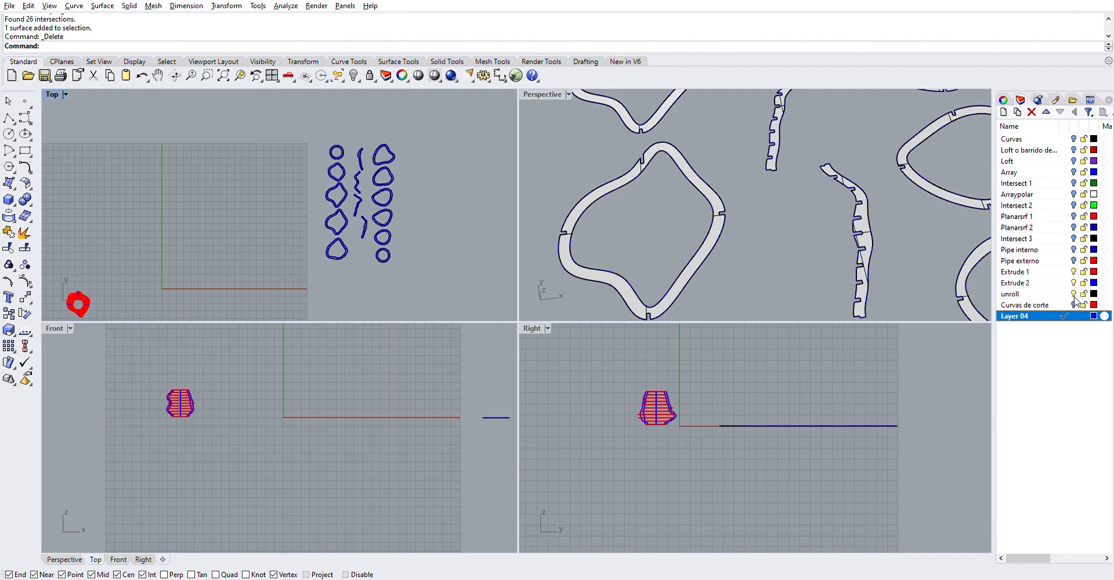
click(1076, 293)
click(1073, 282)
scroll(410, 189, up, 4)
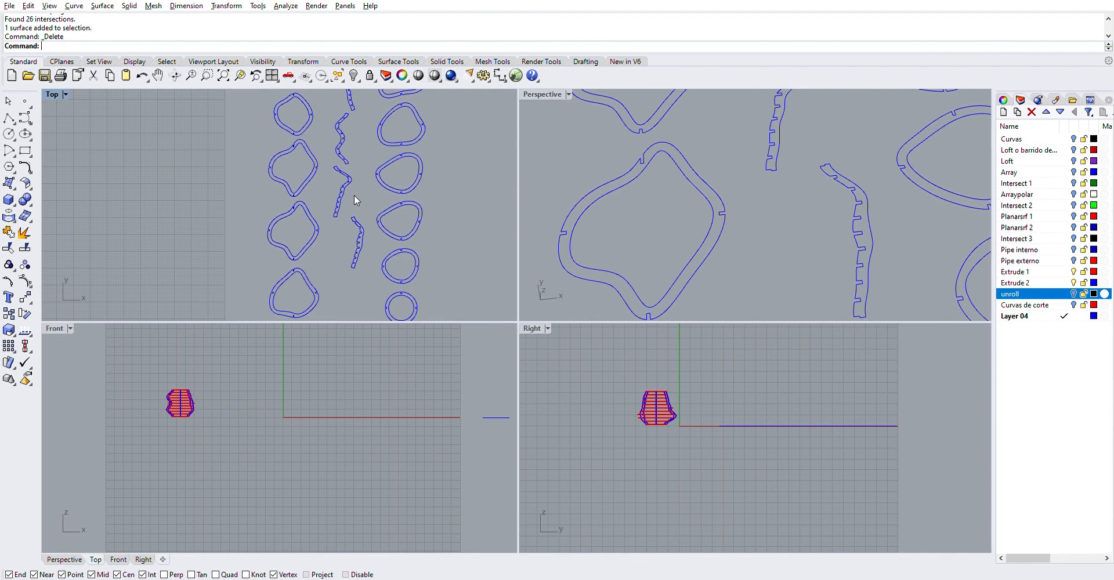
Try to join all the extracted blue outlines of the rings and ribs.
scroll(435, 160, down, 3)
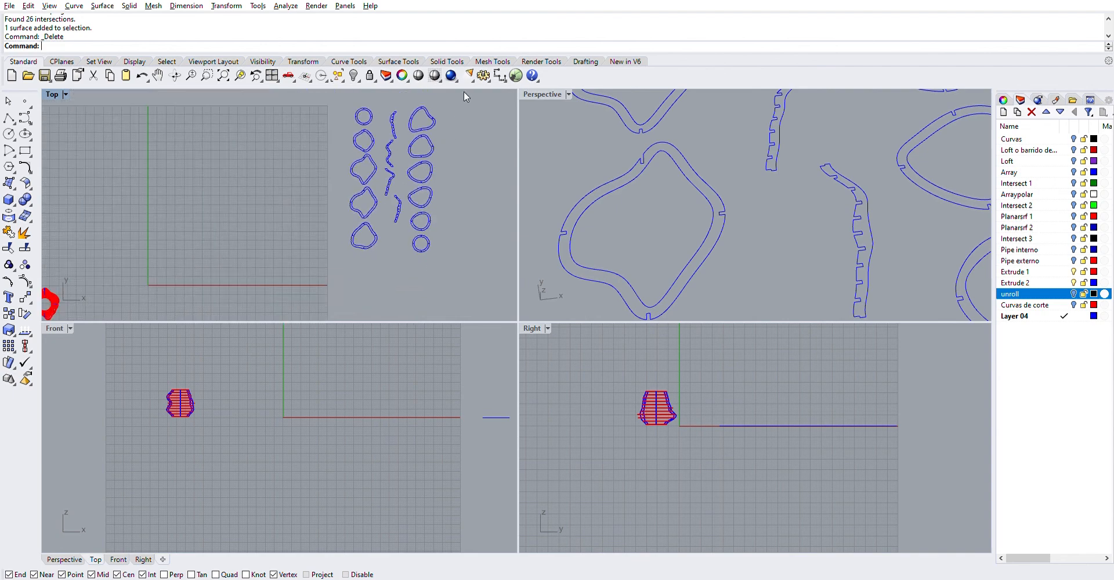
drag(441, 123, 285, 262)
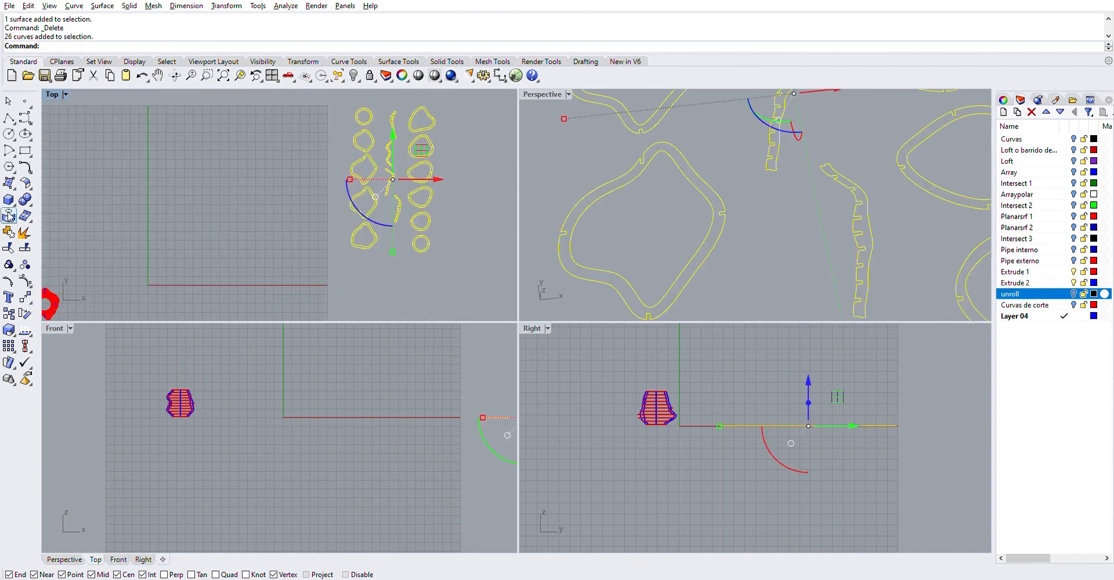
click(8, 229)
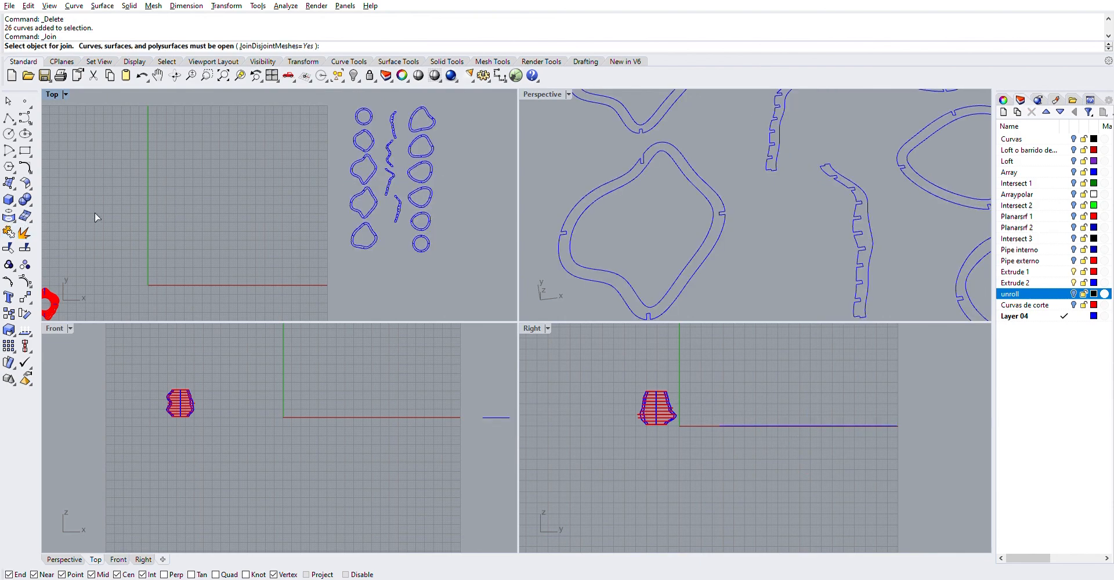
click(429, 238)
key(Return)
scroll(468, 205, down, 2)
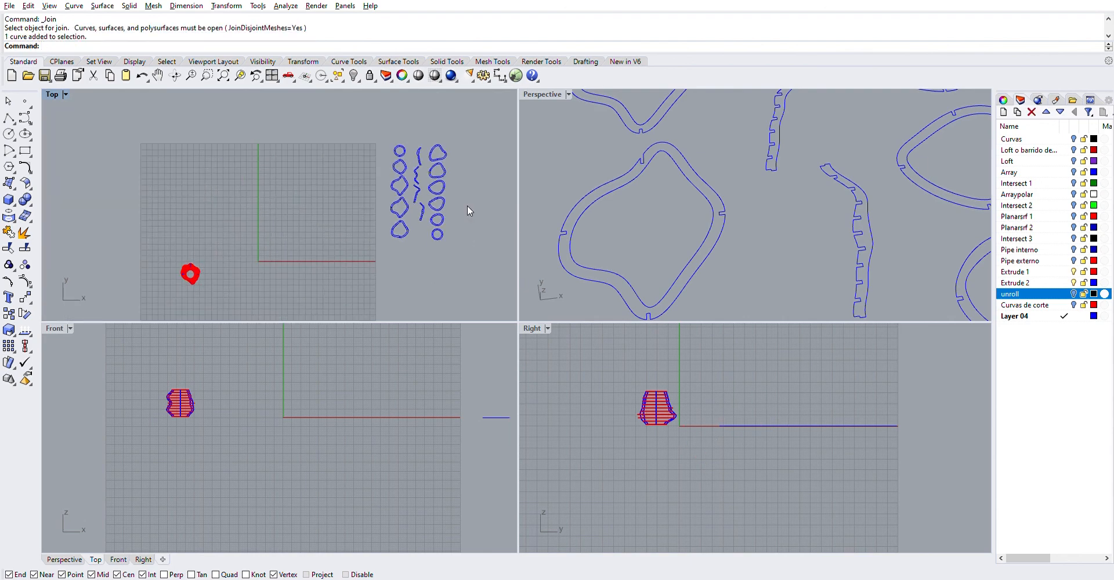
right_drag(468, 205, 413, 225)
scroll(413, 225, up, 3)
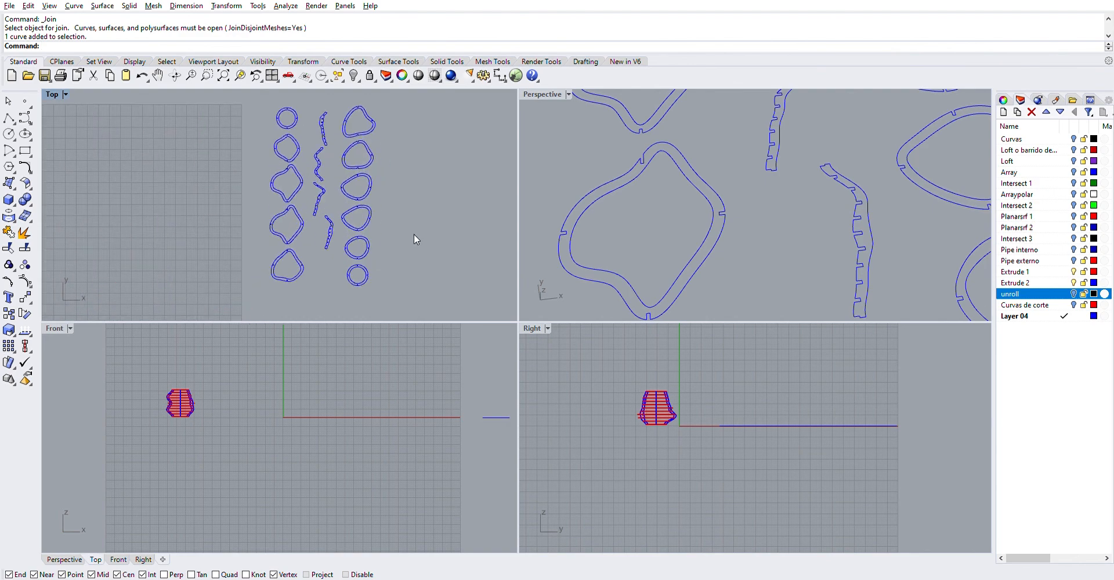